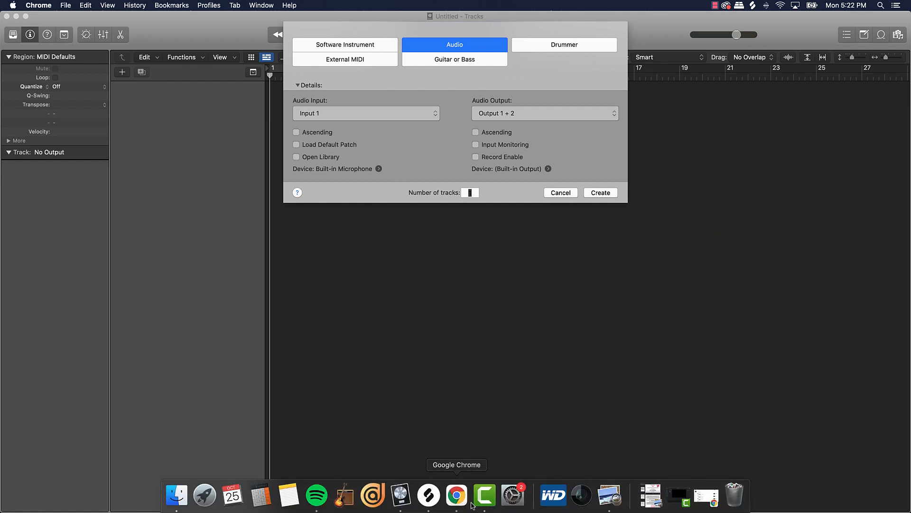
# Switch to Chrome to read the viewer comment asking for a switch up beat tutorial in the channel's comments list
pyautogui.click(470, 503)
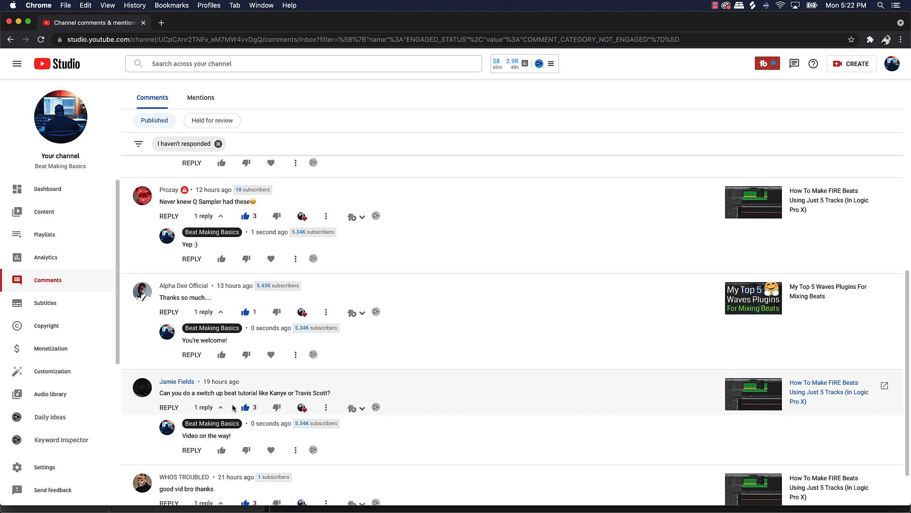
pyautogui.click(18, 22)
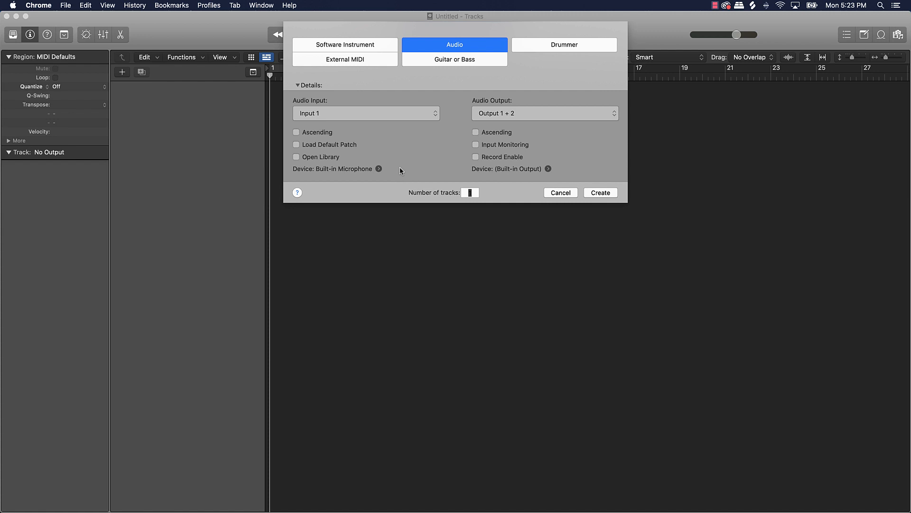
# Create one software instrument track using Quick Sampler (Single Sample) as its instrument
pyautogui.click(319, 46)
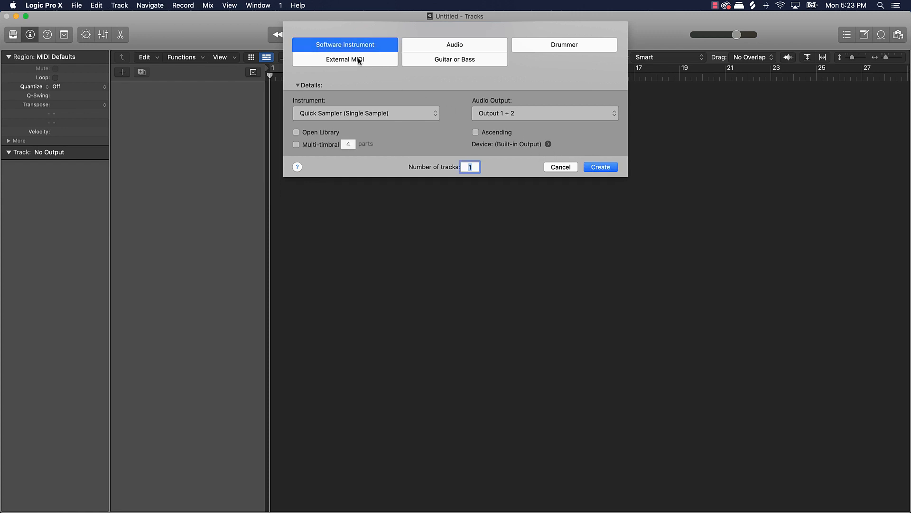
pyautogui.click(398, 118)
pyautogui.moveTo(413, 238)
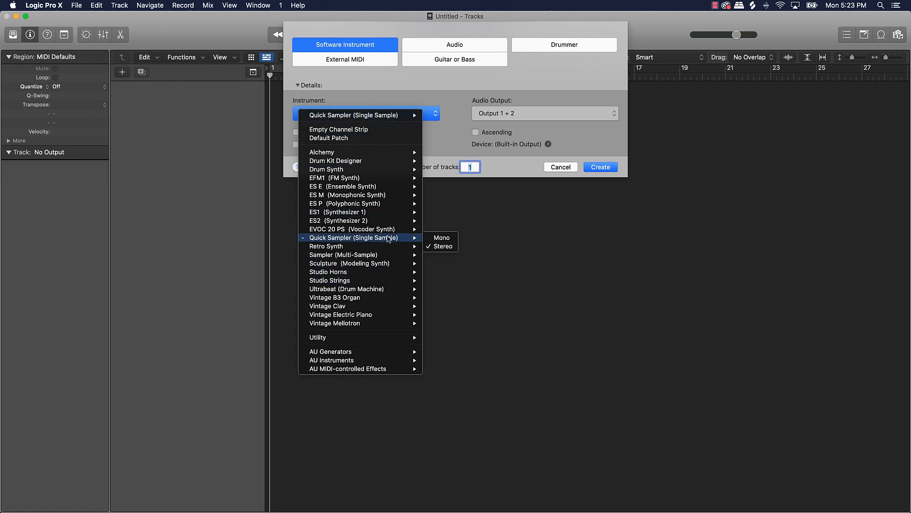
pyautogui.click(440, 136)
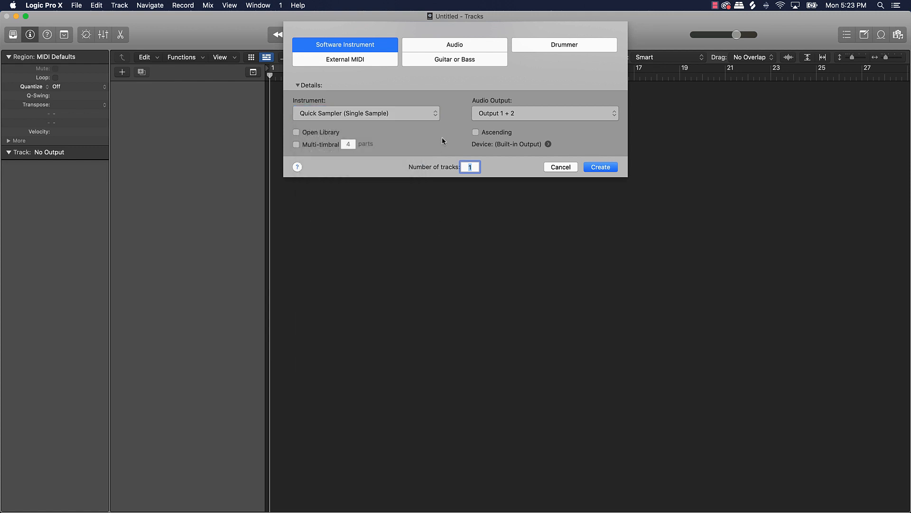
pyautogui.click(601, 167)
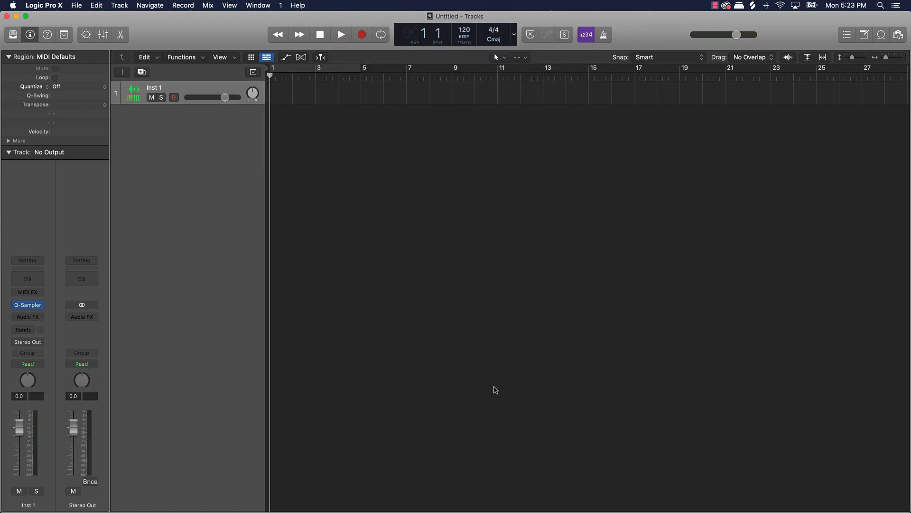
# Switch to Splice, search the samples for trap and narrow the results to the melody tag
pyautogui.click(429, 495)
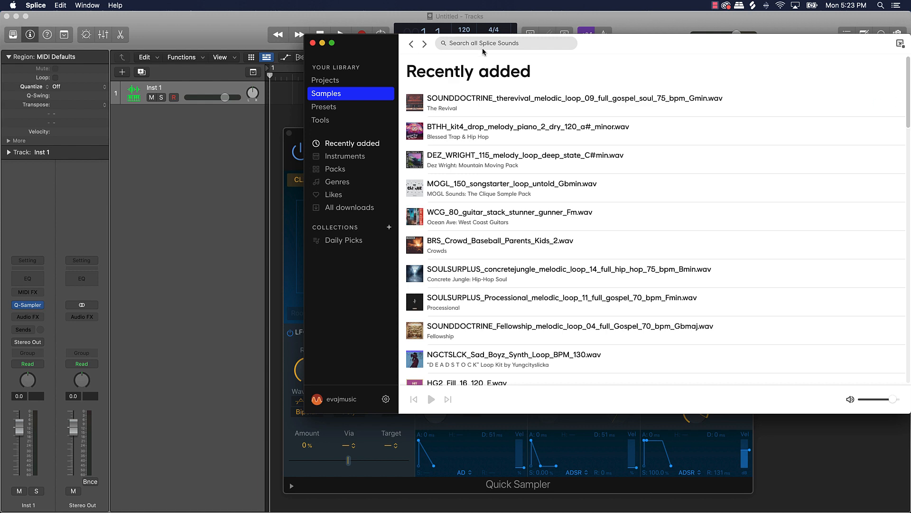
pyautogui.write('trap')
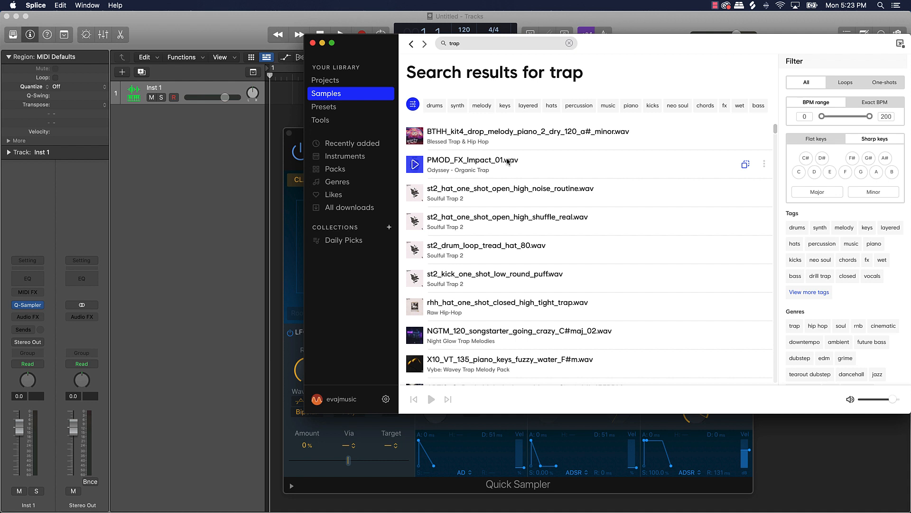
pyautogui.click(414, 137)
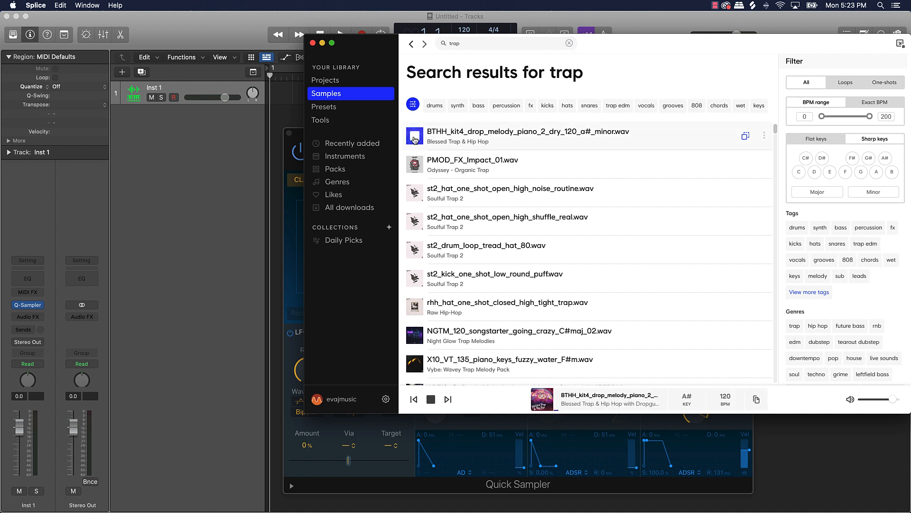
pyautogui.click(414, 164)
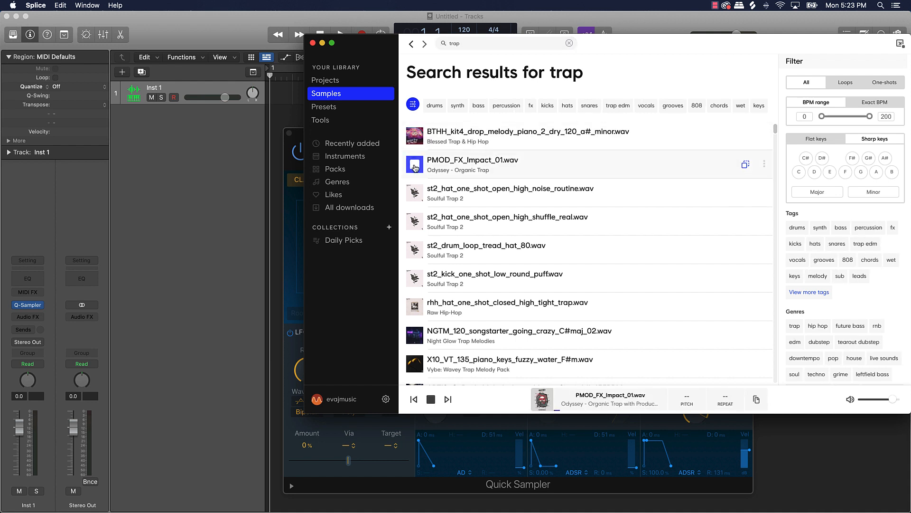
pyautogui.scroll(-3, 415, 167)
pyautogui.scroll(3, 414, 167)
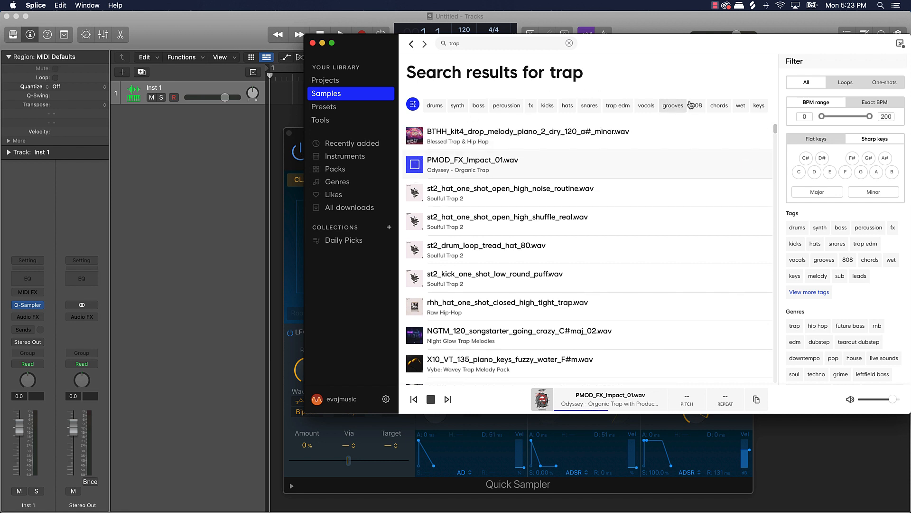
pyautogui.click(818, 276)
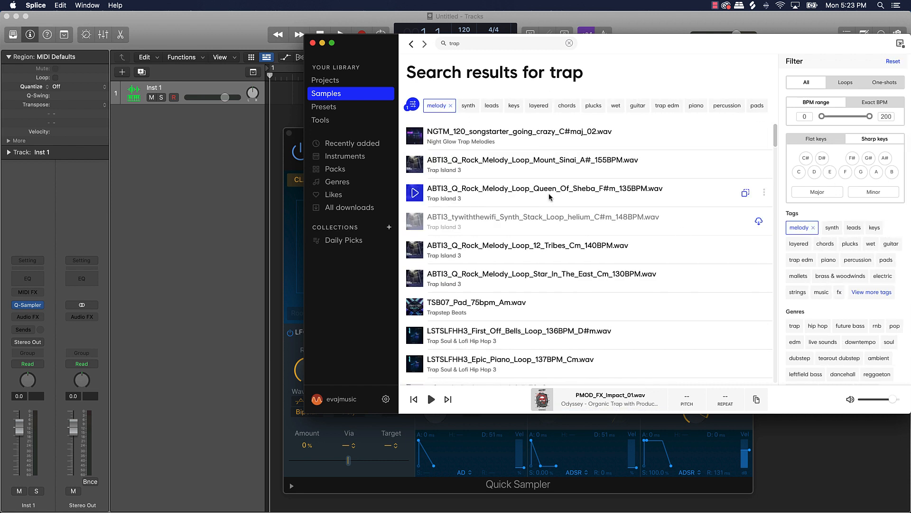
# Preview the two BTH songstarter loops from Block Tapes: Hard UK Rap and get BTH_140_songstarter_young_king_Cm.wav for 1 credit
pyautogui.scroll(-3, 451, 189)
pyautogui.scroll(-15, 450, 189)
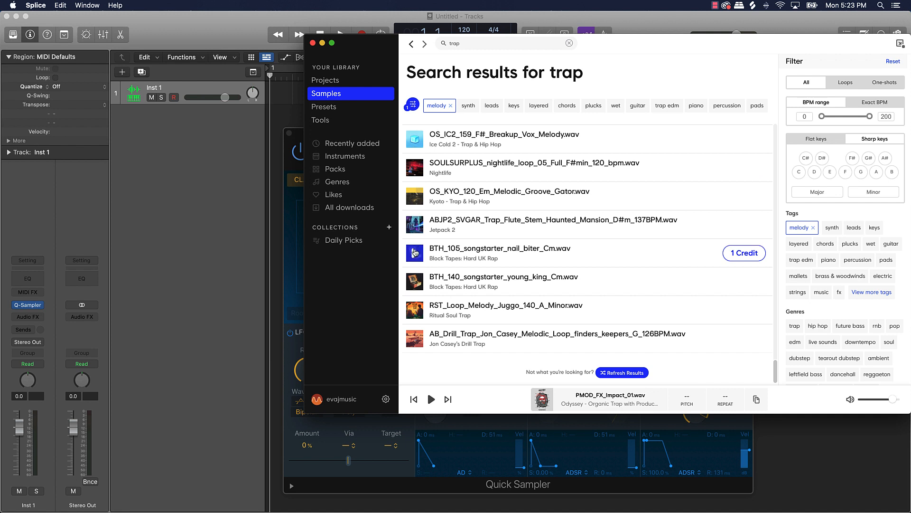
pyautogui.click(416, 253)
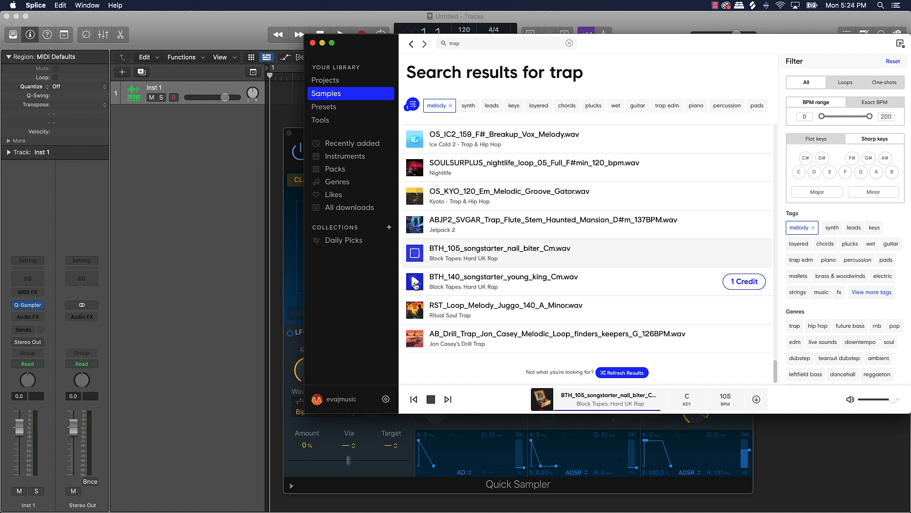
pyautogui.click(415, 285)
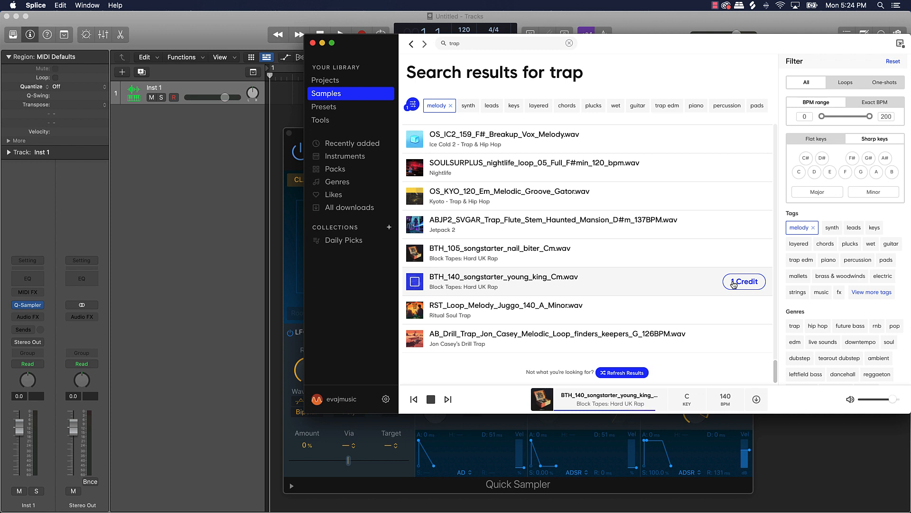
pyautogui.click(734, 282)
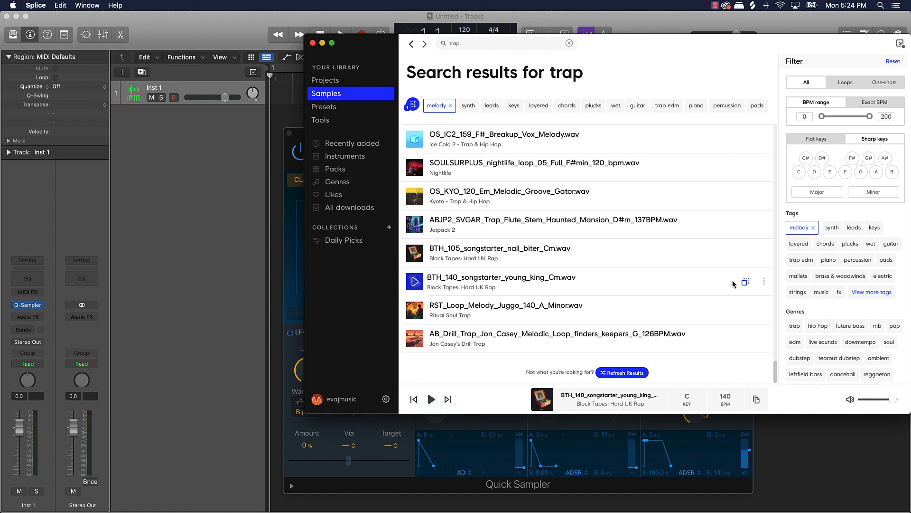
# Load BTH_140_songstarter_young_king_Cm.wav from Splice into Quick Sampler on the first track and put the Splice window away
pyautogui.moveTo(591, 42); pyautogui.dragTo(790, 43)
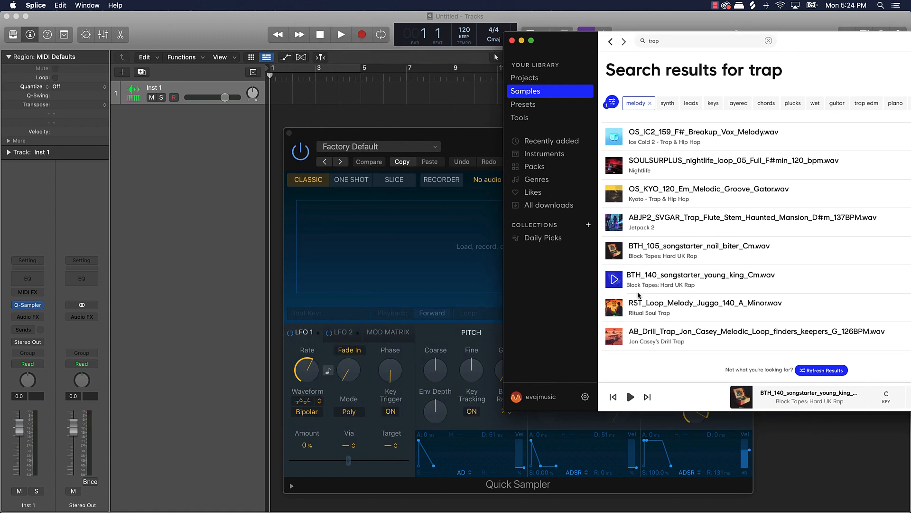
pyautogui.moveTo(615, 279); pyautogui.dragTo(359, 239)
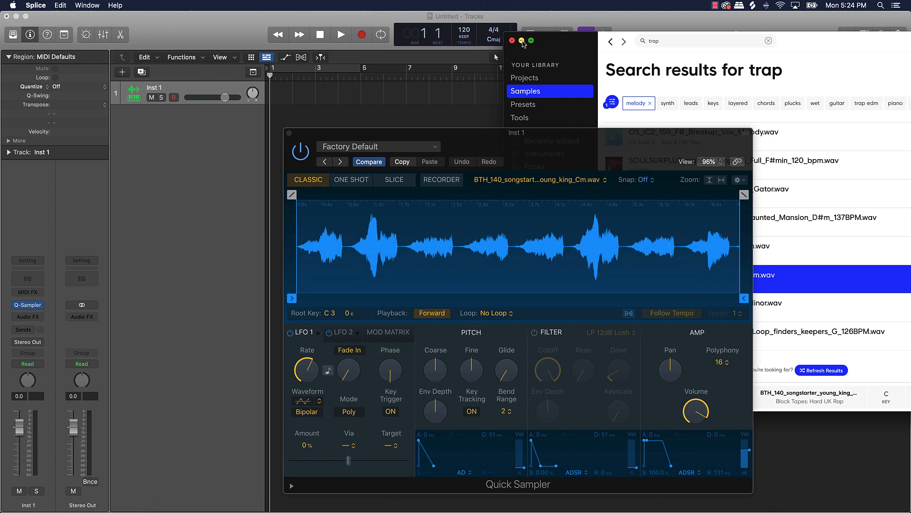
pyautogui.click(521, 41)
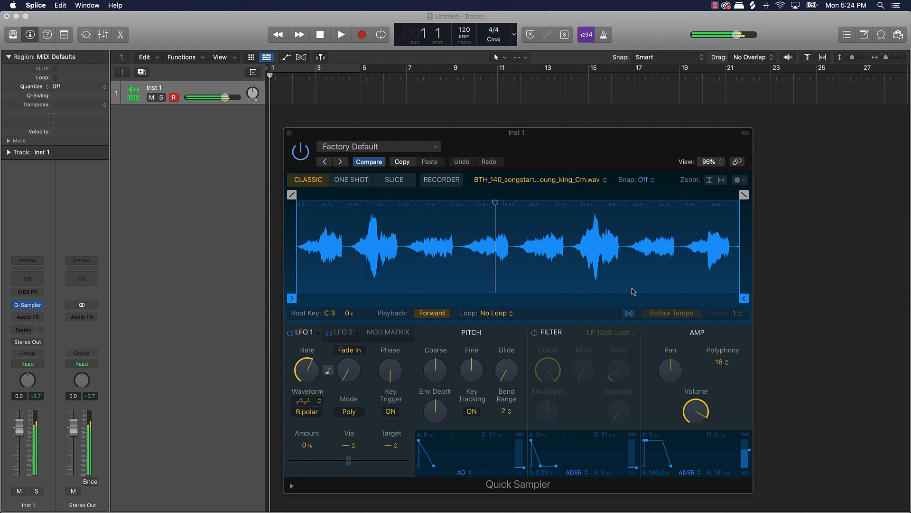
# Set the project tempo to 140 and enable Flex with Follow Tempo off for the loaded melody sample
pyautogui.click(630, 314)
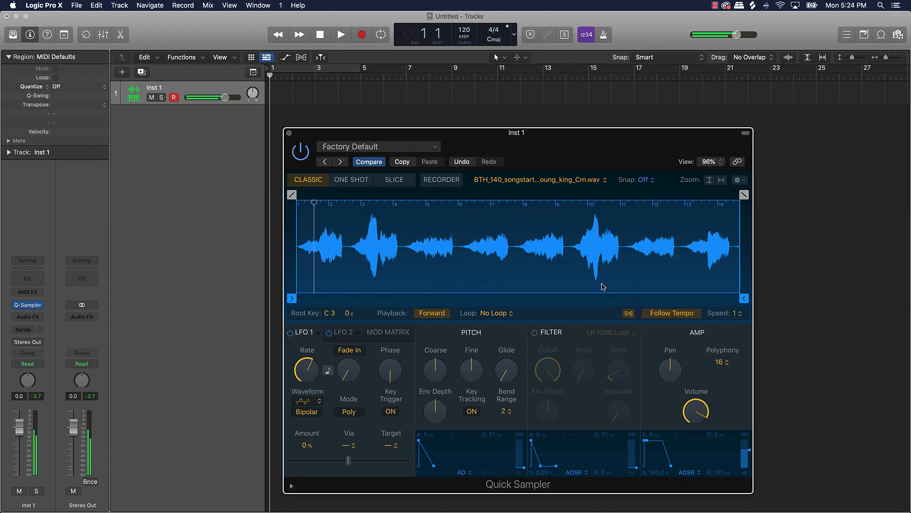
pyautogui.moveTo(464, 30); pyautogui.dragTo(459, 5)
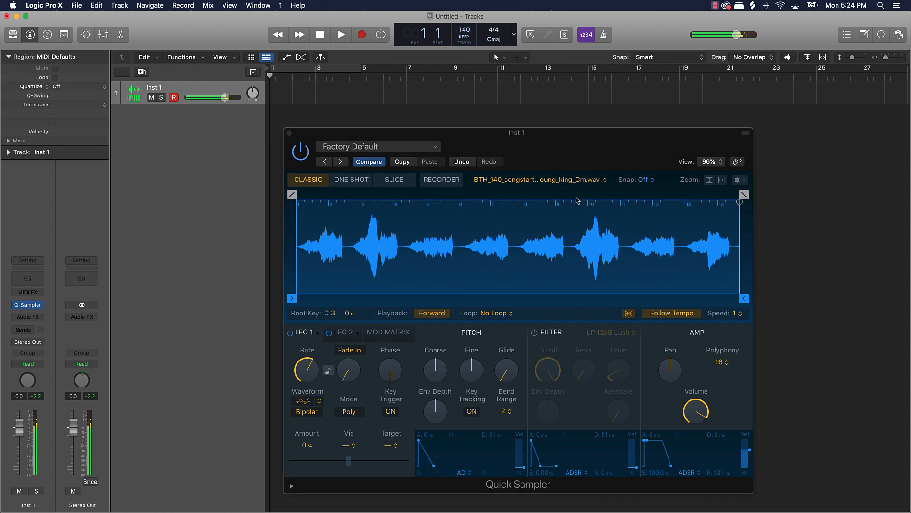
pyautogui.click(662, 313)
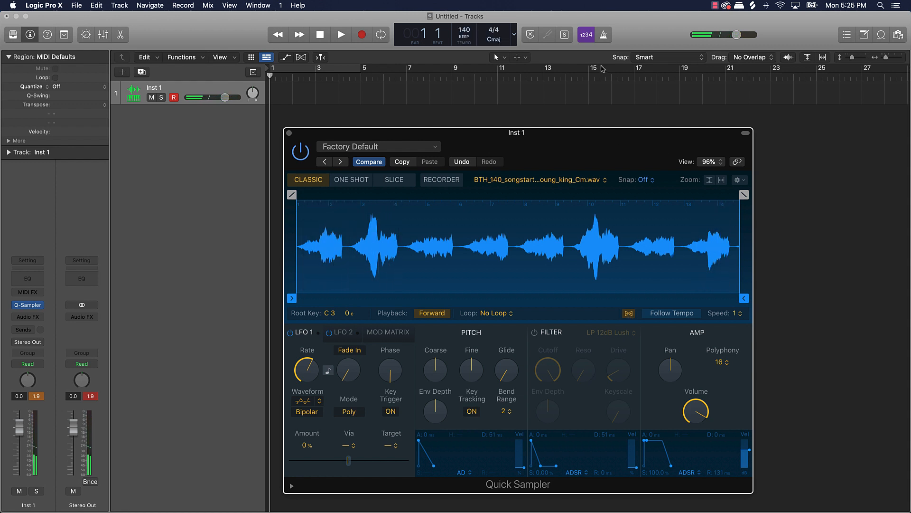
# Record the melody sample on the first track with the metronome on and cycle bars 1 to 4
pyautogui.click(604, 34)
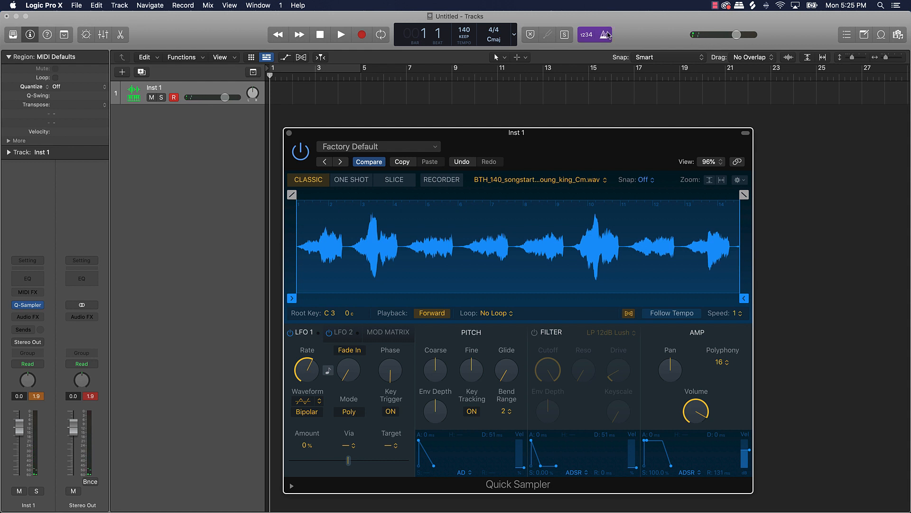
pyautogui.press('r')
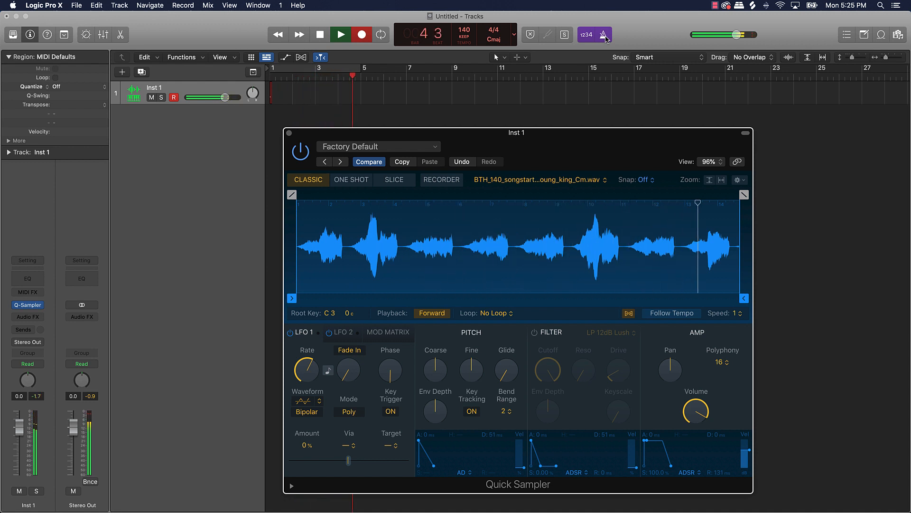
pyautogui.press('c')
pyautogui.press('space')
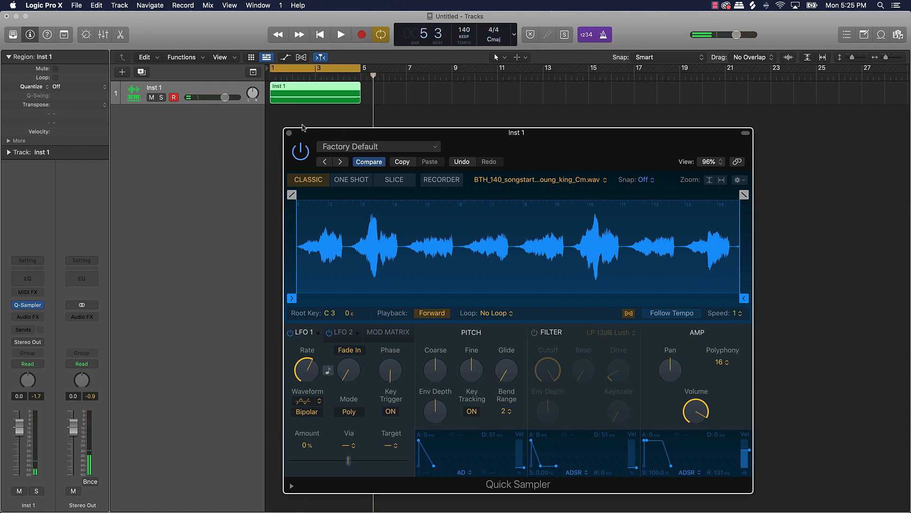
# Close the sampler window and open the recorded melody region in the Piano Roll
pyautogui.click(289, 133)
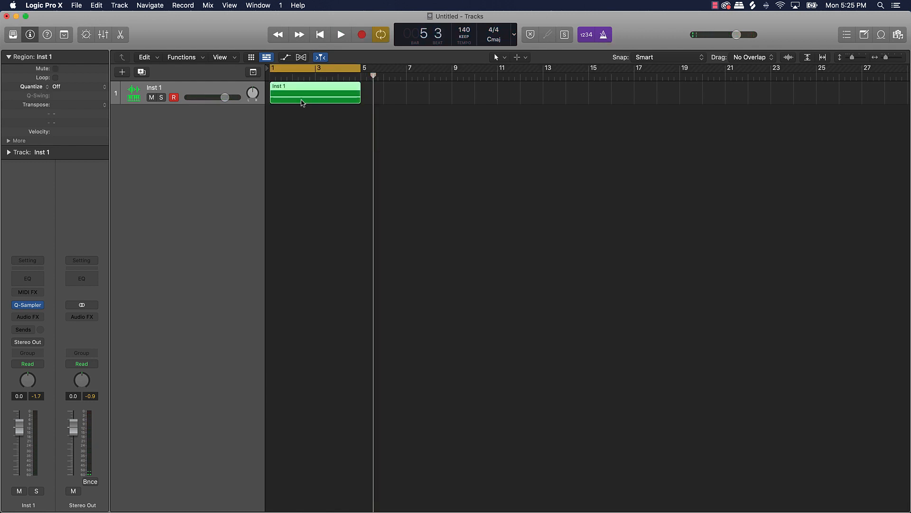
pyautogui.doubleClick(301, 102)
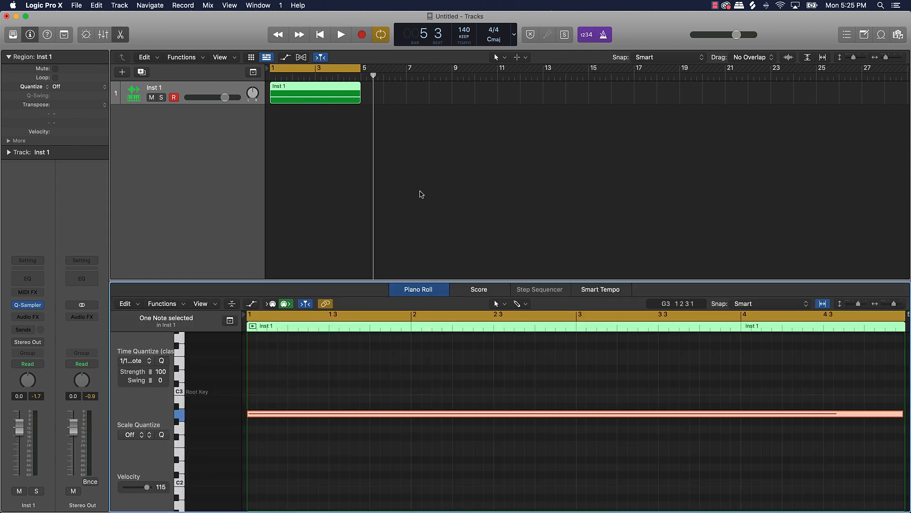
pyautogui.click(421, 194)
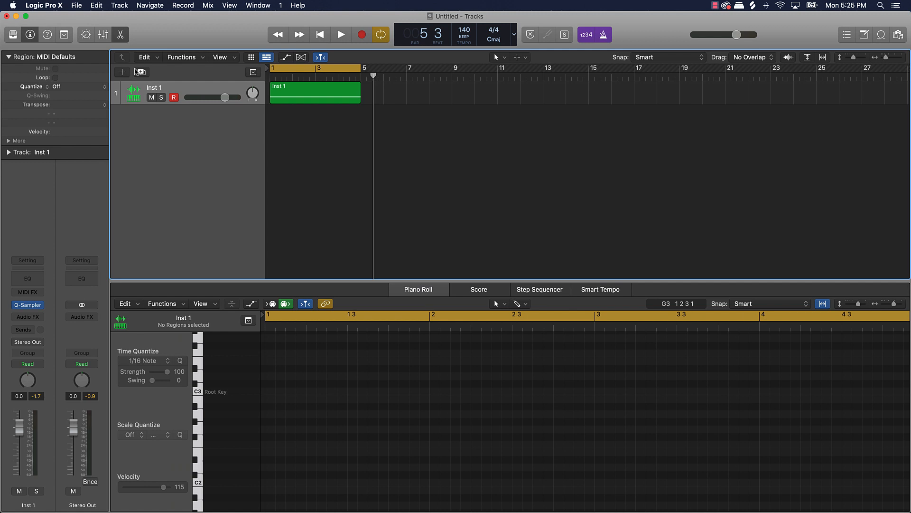
# Add a second Quick Sampler track and load the Bricks - Clap 1 preset on it
pyautogui.click(122, 72)
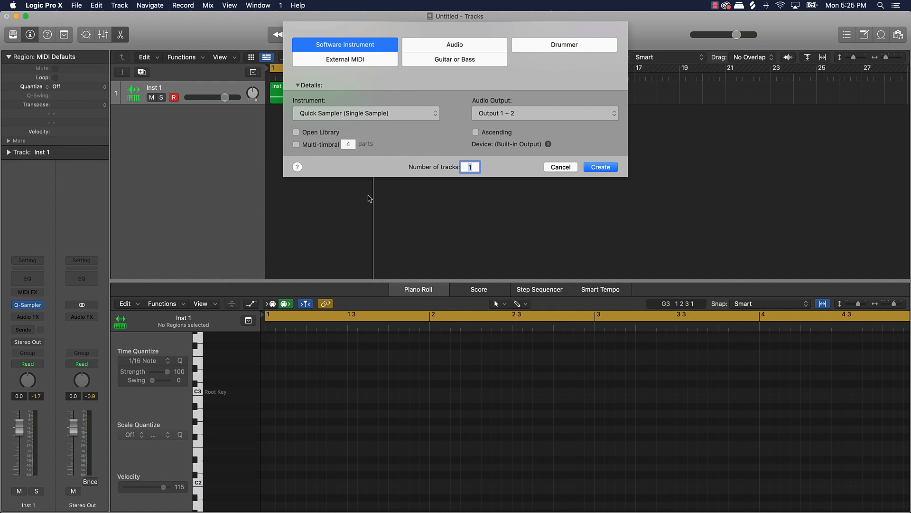
pyautogui.click(591, 167)
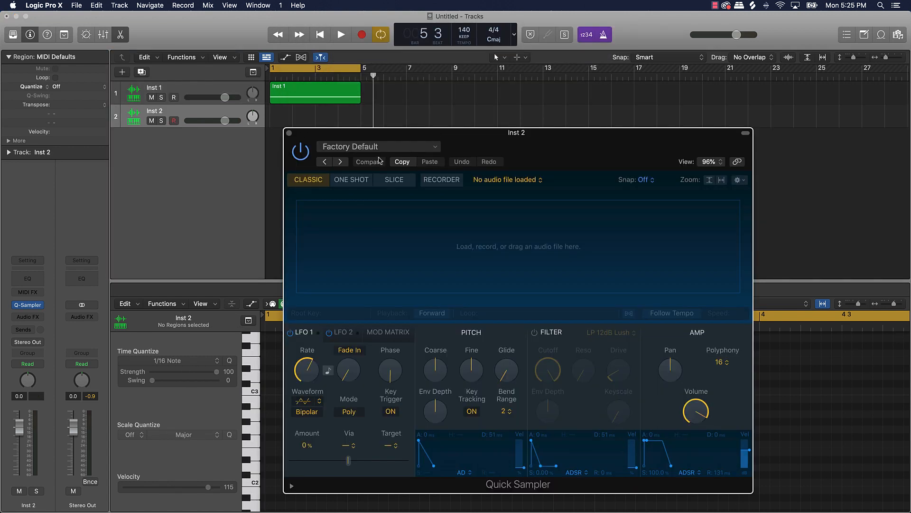
pyautogui.click(378, 146)
pyautogui.scroll(-8, 390, 328)
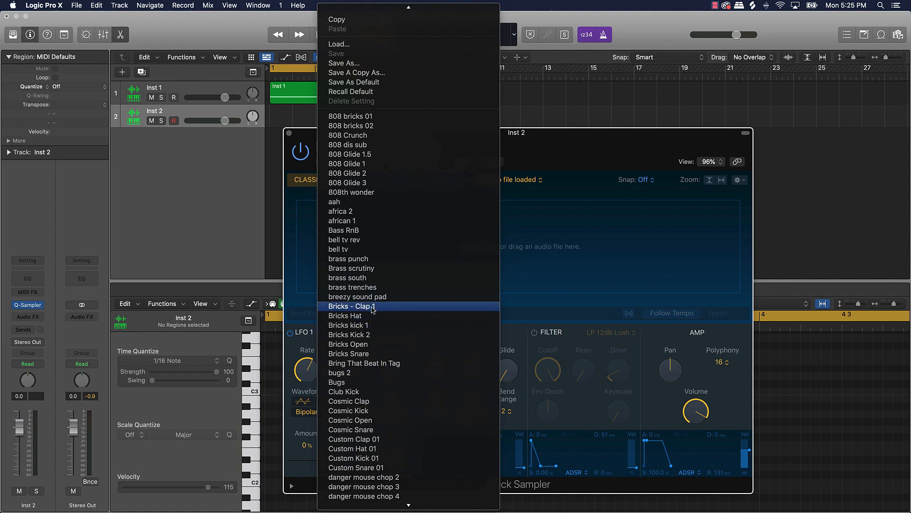
pyautogui.click(373, 306)
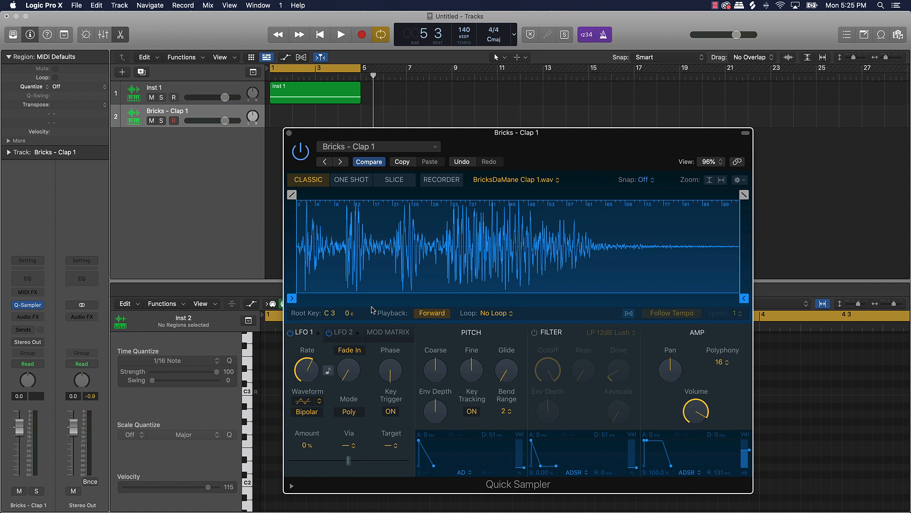
# Record a clap pattern with one hit per bar over the four-bar cycle on the second track
pyautogui.press('r')
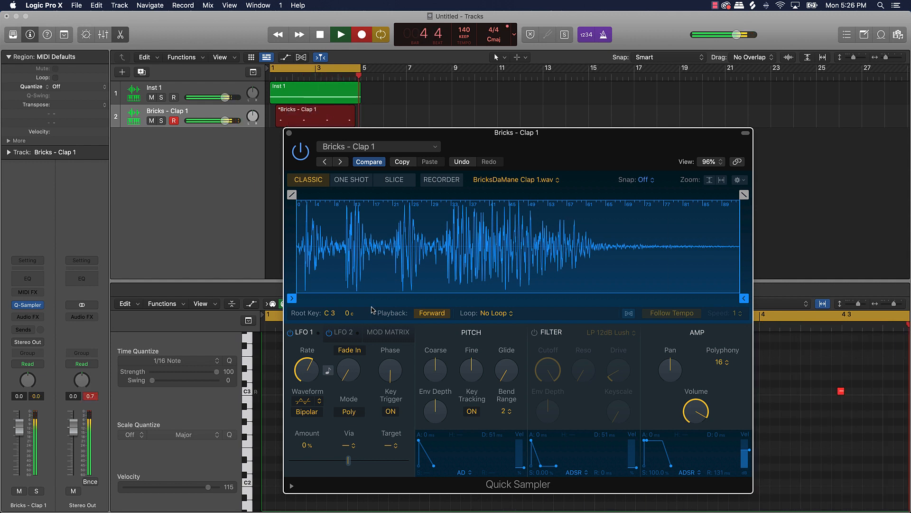
pyautogui.press('space')
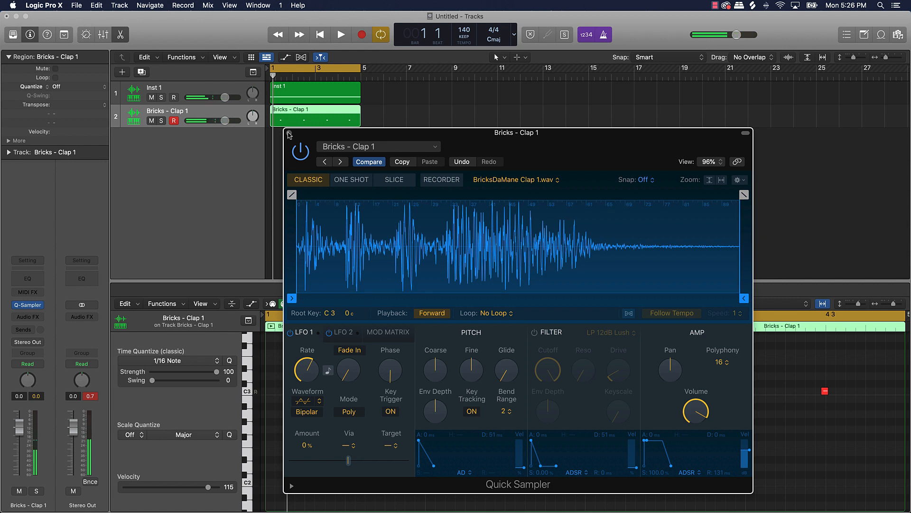
# Close the sampler window and quantize all the recorded clap notes to 1/8 Swing A
pyautogui.click(431, 417)
pyautogui.press('super+a')
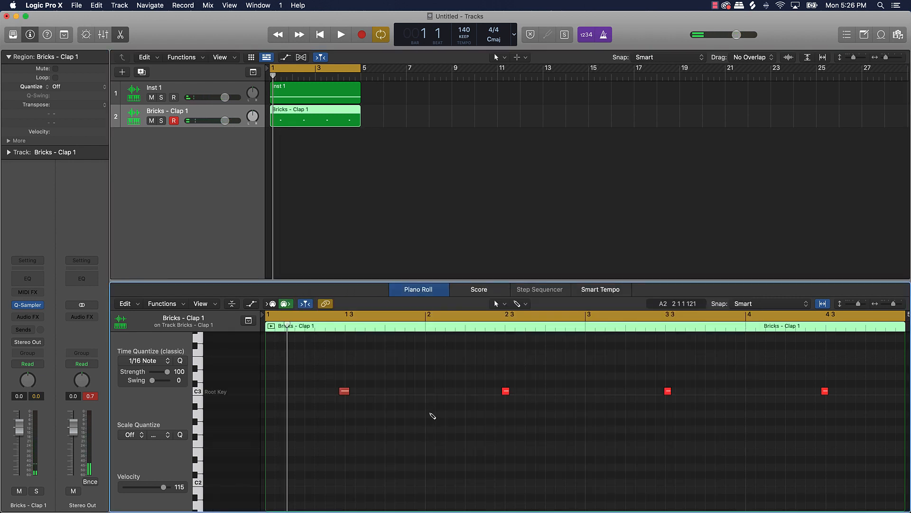
pyautogui.click(180, 361)
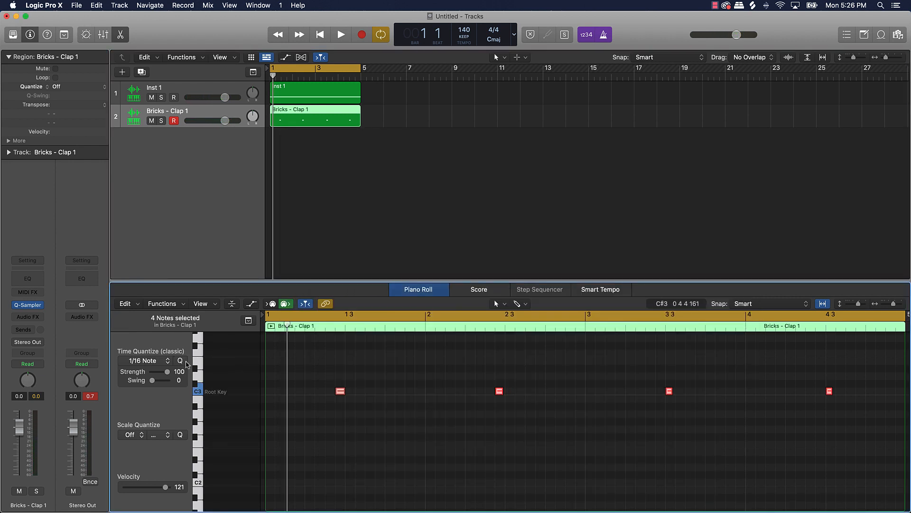
pyautogui.click(167, 361)
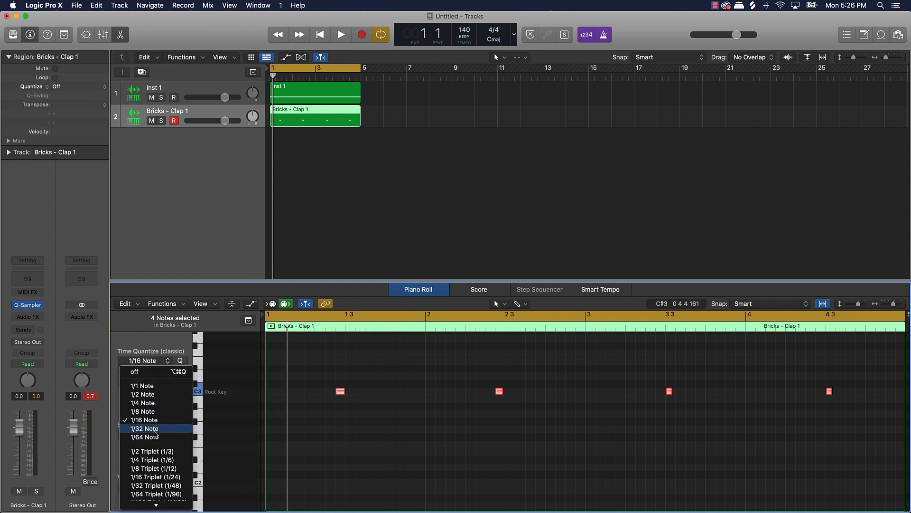
pyautogui.scroll(-5, 164, 449)
pyautogui.scroll(-3, 163, 449)
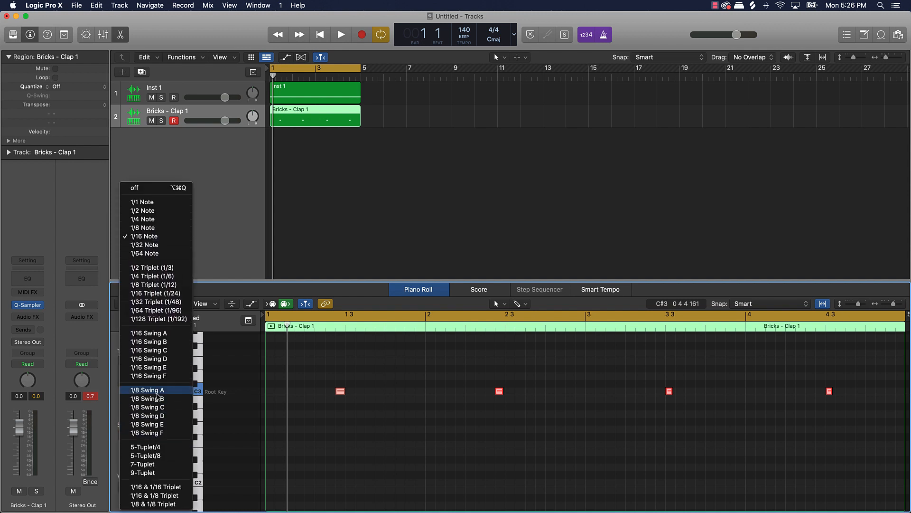
pyautogui.click(157, 394)
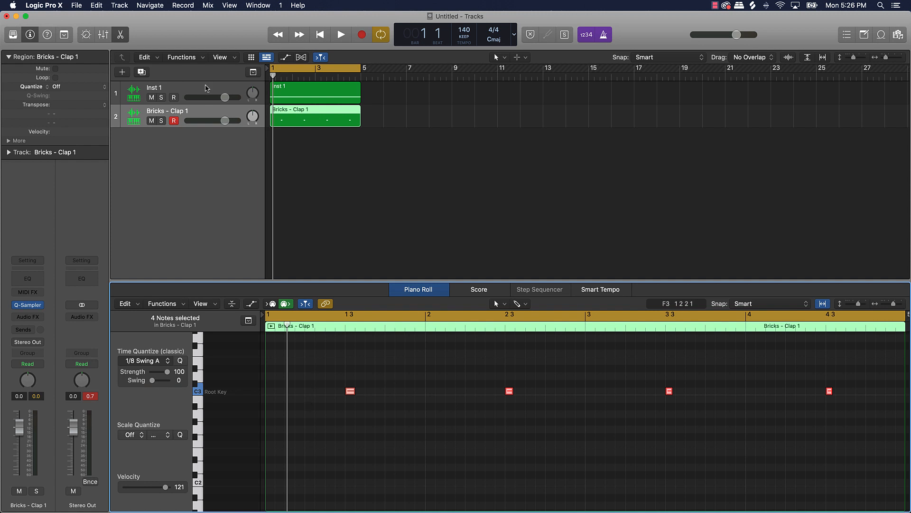
# Add a third Quick Sampler track and load the Bricks Hat preset on it
pyautogui.doubleClick(192, 157)
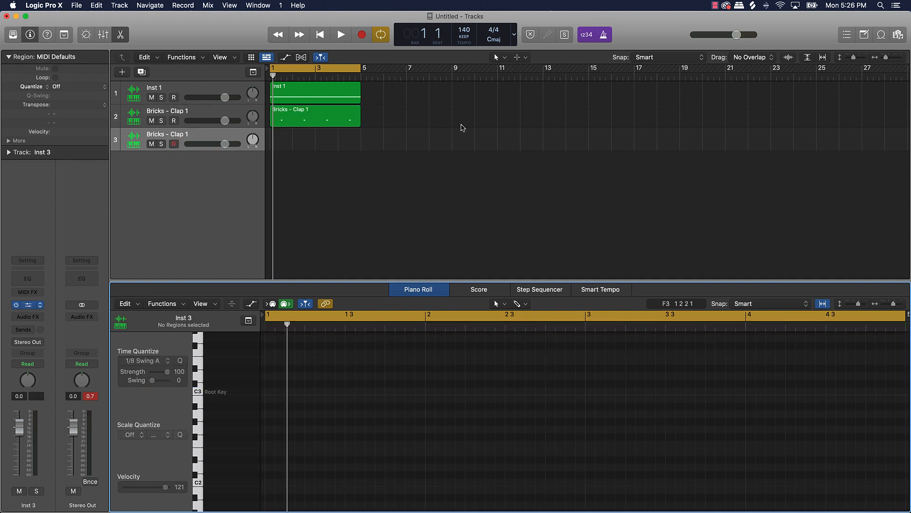
pyautogui.click(386, 147)
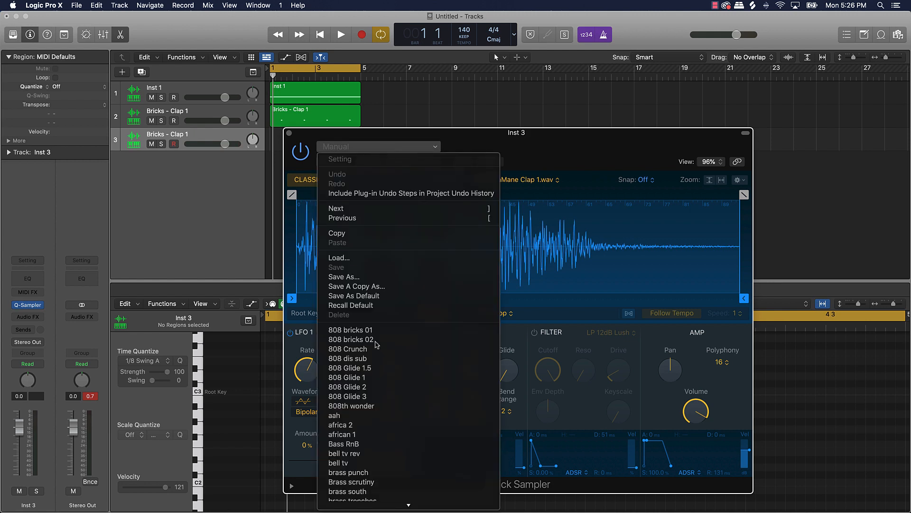
pyautogui.scroll(-5, 357, 417)
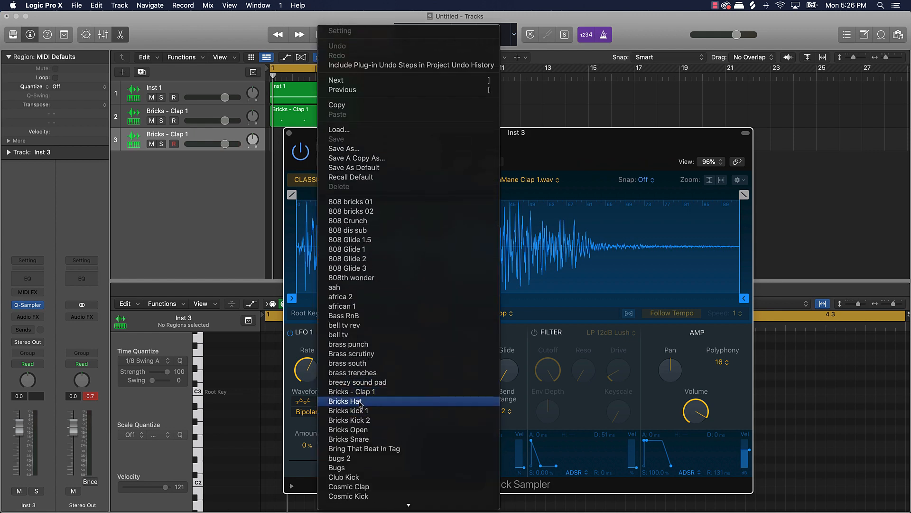
pyautogui.click(361, 401)
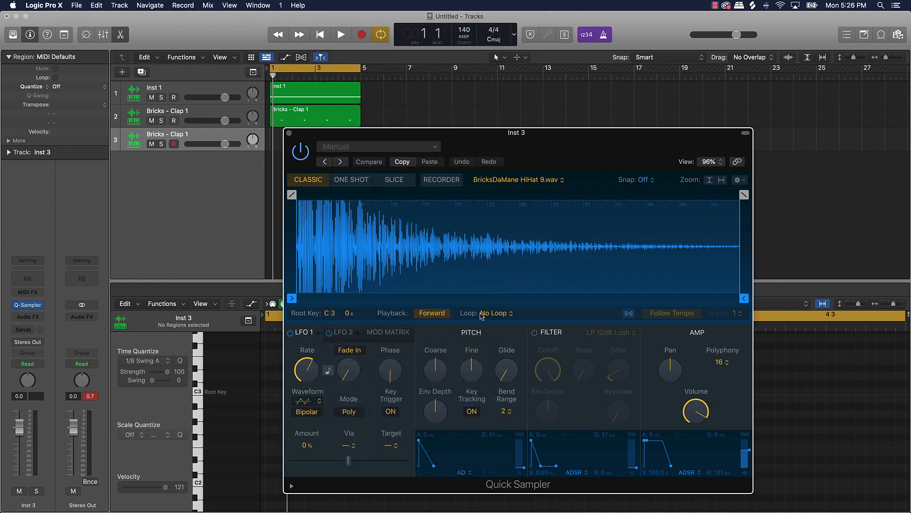
pyautogui.click(289, 133)
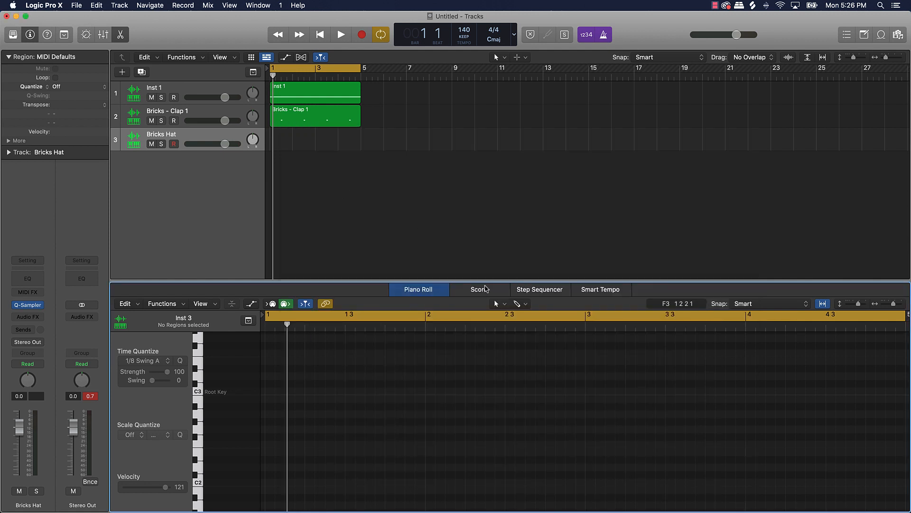
# Program a 16-step hi-hat pattern in the Step Sequencer with every odd-numbered step turned on
pyautogui.click(525, 291)
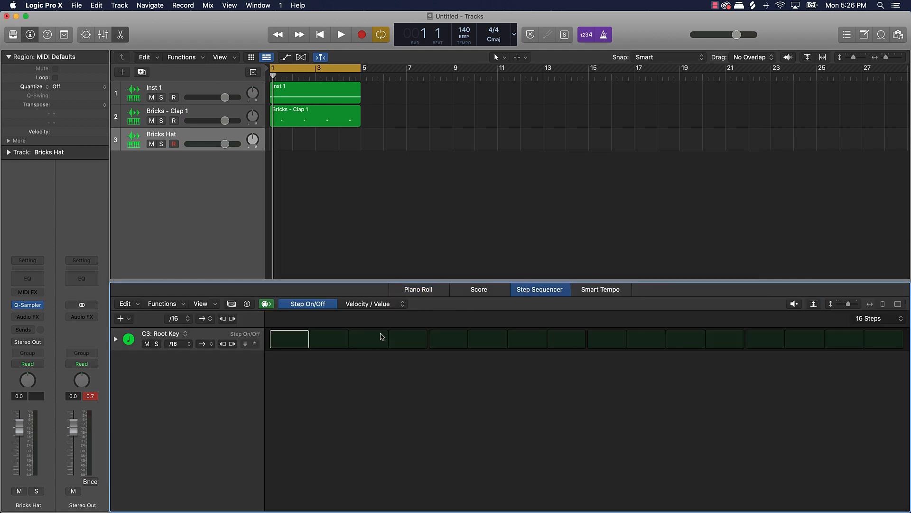
pyautogui.click(289, 340)
pyautogui.click(369, 340)
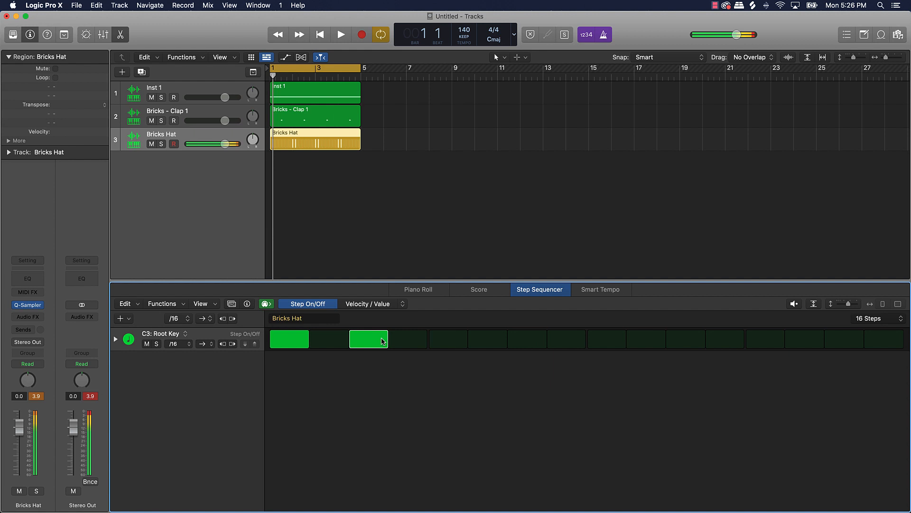
pyautogui.click(451, 339)
pyautogui.click(525, 340)
pyautogui.click(609, 340)
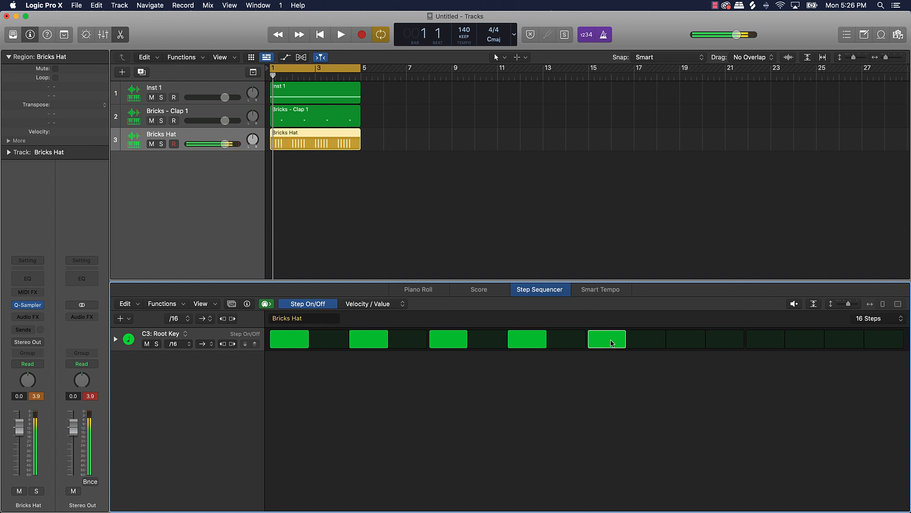
pyautogui.click(694, 340)
pyautogui.click(762, 342)
pyautogui.click(861, 341)
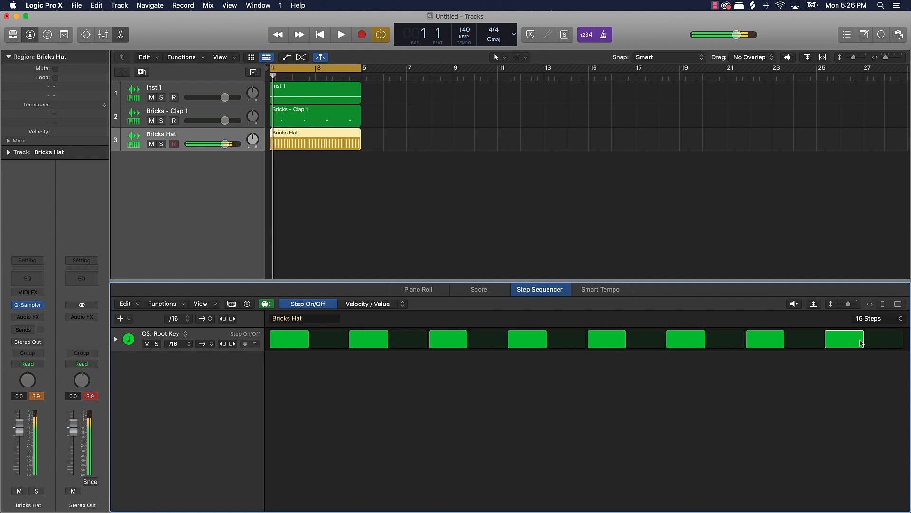
# Extend the hi-hat pattern to 64 steps and turn on the additional steps 2, 18, 34 and 50
pyautogui.click(871, 322)
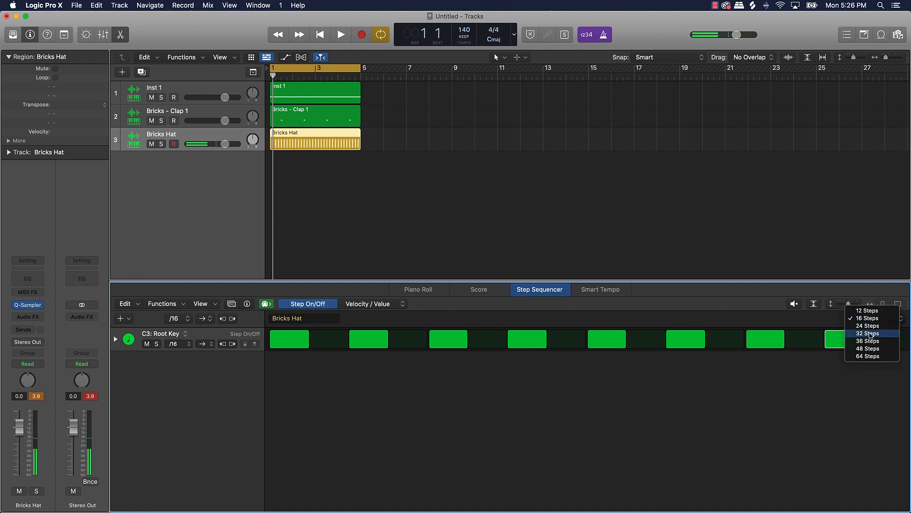
pyautogui.click(877, 357)
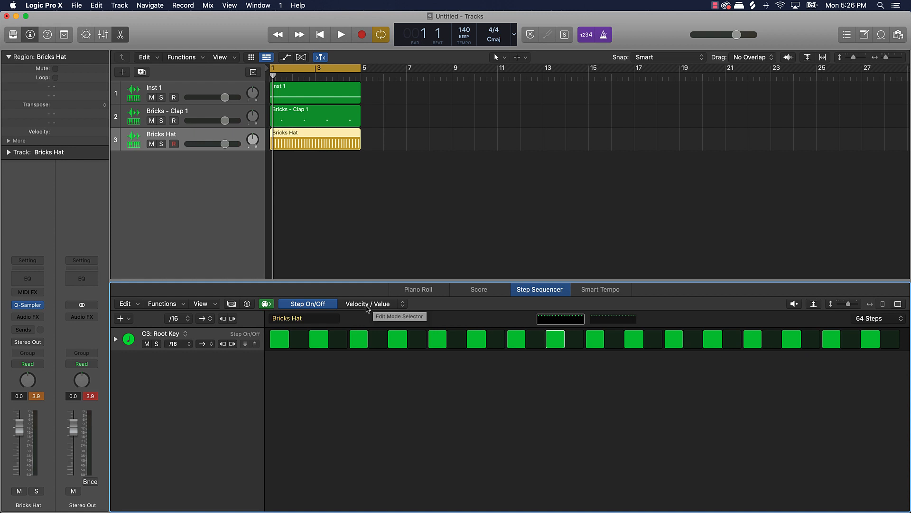
pyautogui.click(303, 346)
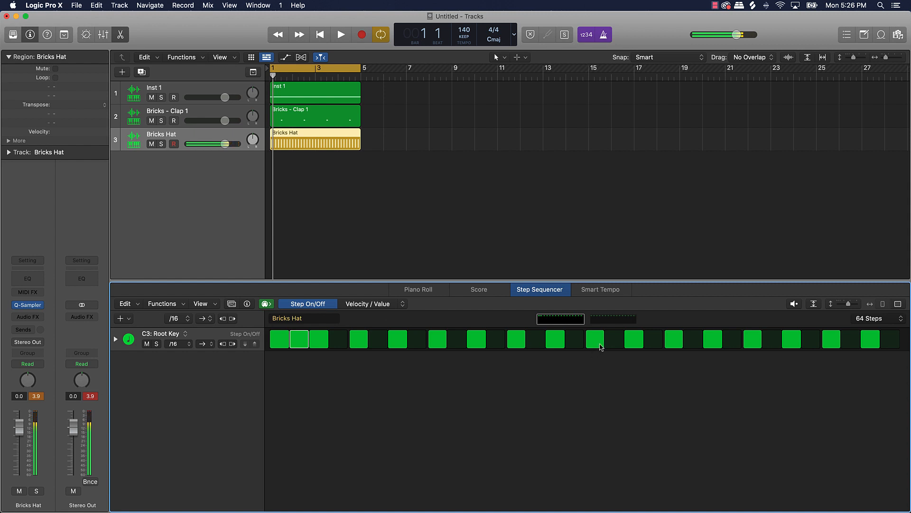
pyautogui.click(612, 340)
pyautogui.click(611, 322)
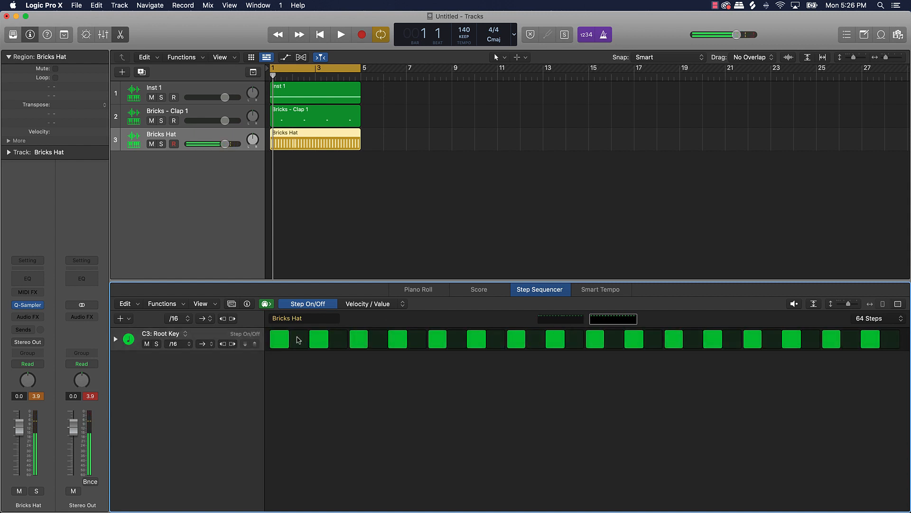
pyautogui.click(298, 340)
pyautogui.click(614, 339)
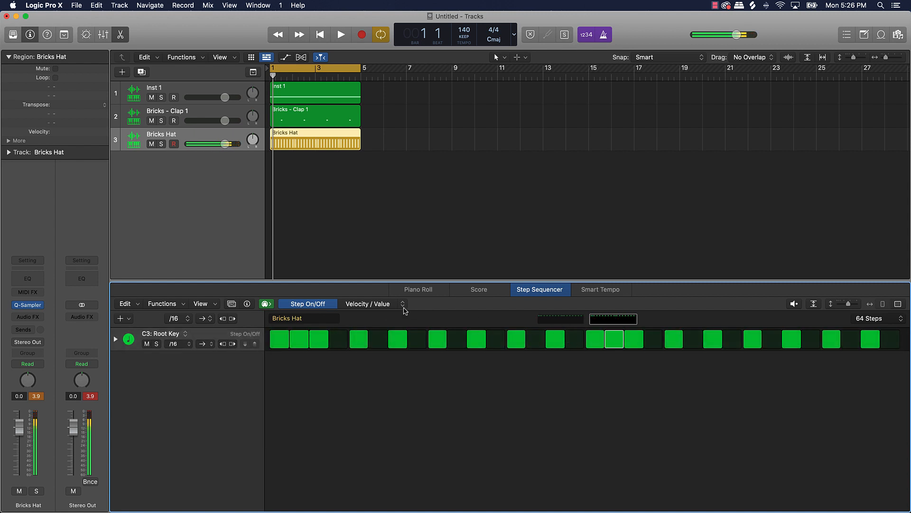
# Set the velocities of hi-hat steps 2, 3, 18 and 19 to about 73, 40, 70 and 44
pyautogui.click(566, 320)
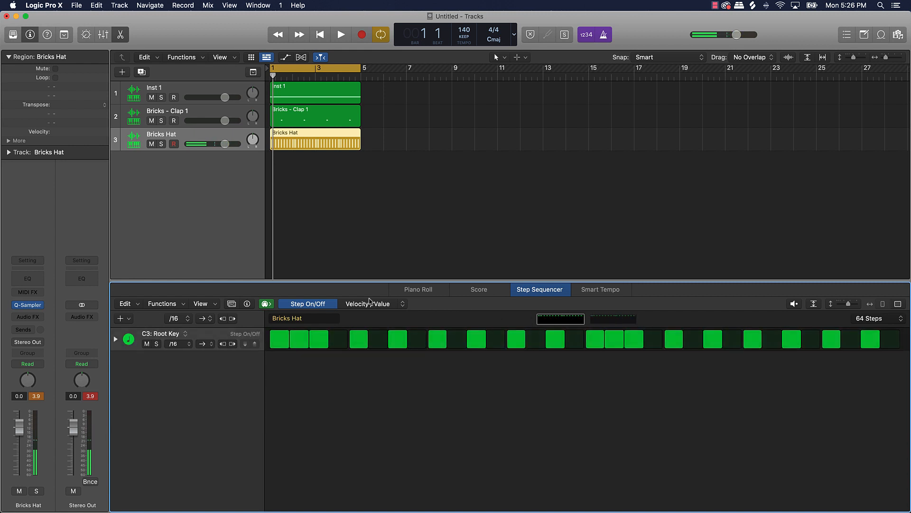
pyautogui.click(371, 305)
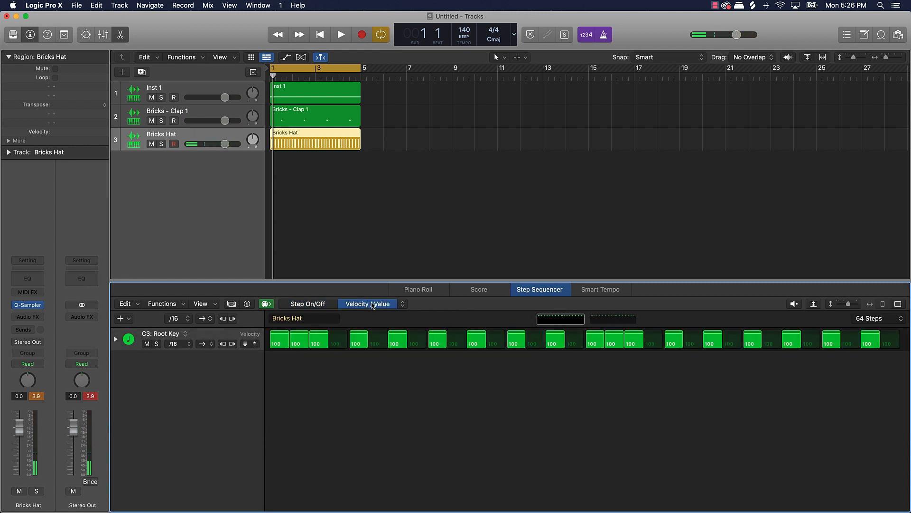
pyautogui.click(401, 304)
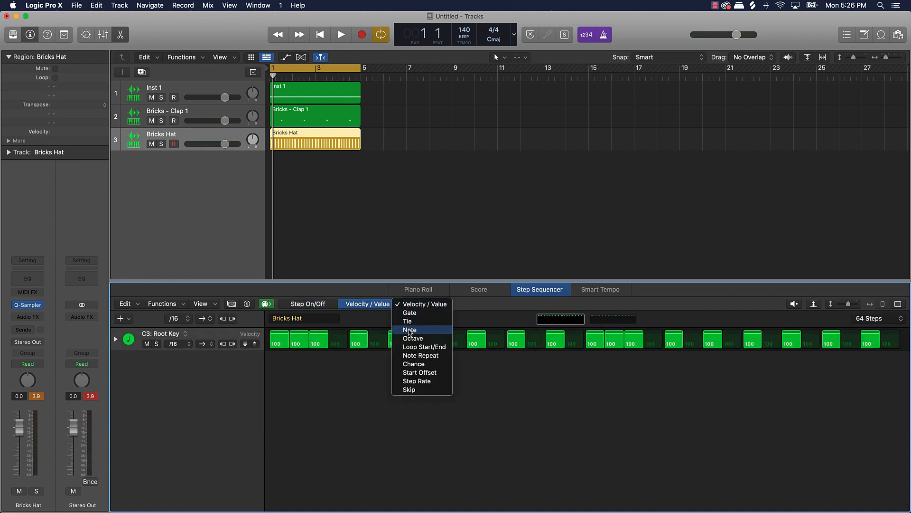
pyautogui.click(324, 359)
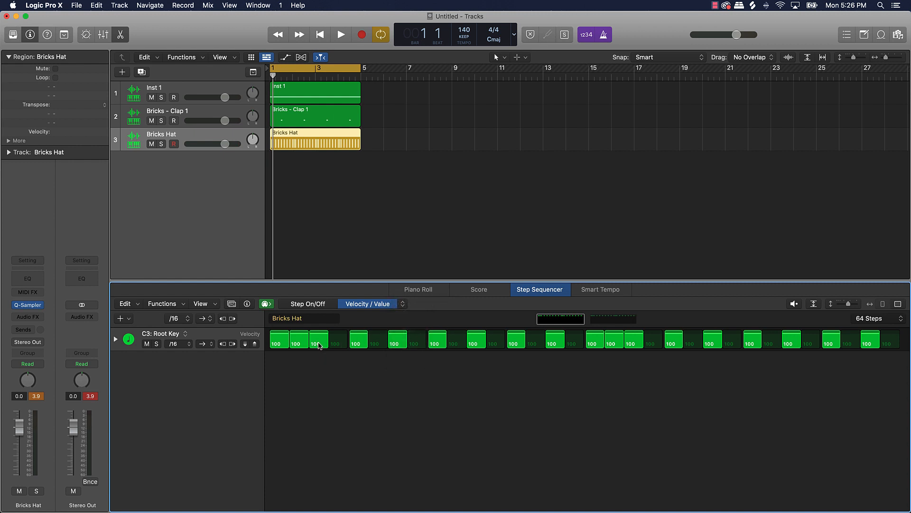
pyautogui.moveTo(319, 342); pyautogui.dragTo(299, 340)
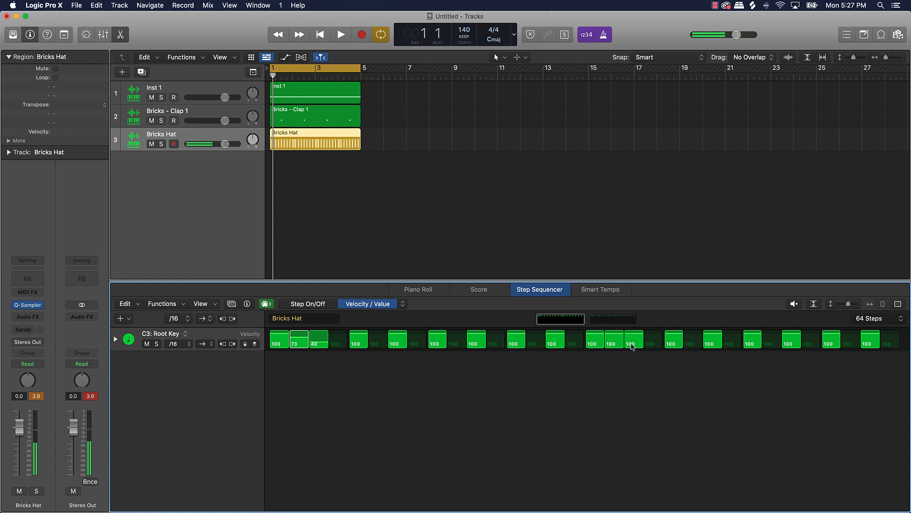
pyautogui.moveTo(632, 347); pyautogui.dragTo(616, 340)
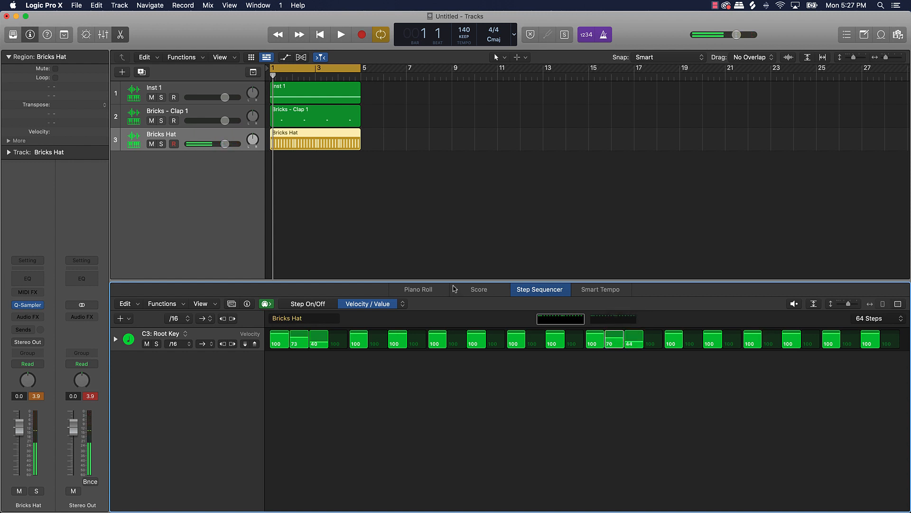
# Set the velocities of hi-hat steps 34, 35, 50 and 51 to about 65, 35, 66 and 39
pyautogui.click(605, 319)
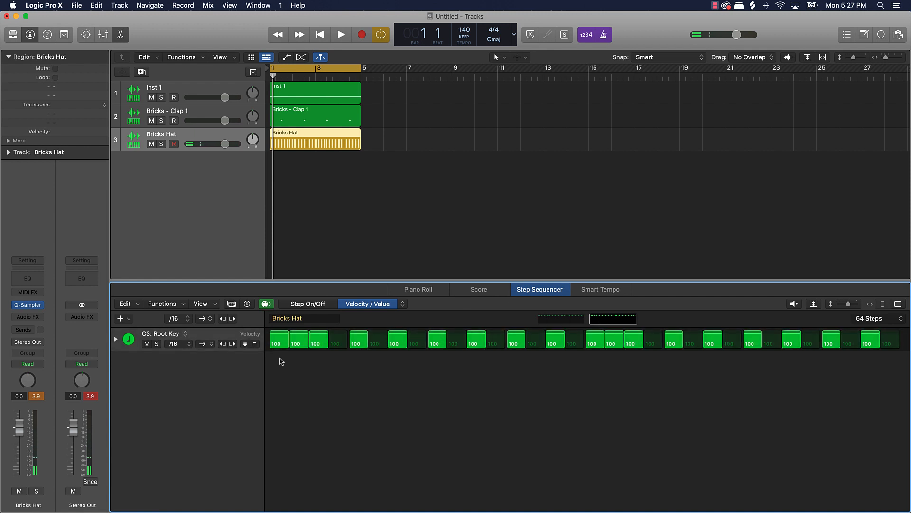
pyautogui.moveTo(321, 345)
pyautogui.mouseDown()
pyautogui.moveTo(302, 341)
pyautogui.moveTo(319, 346)
pyautogui.mouseUp()
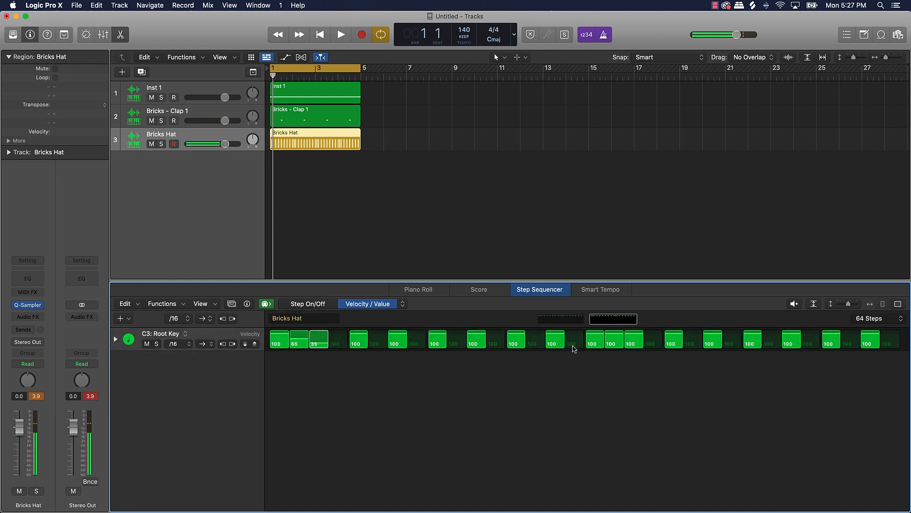
pyautogui.moveTo(618, 341); pyautogui.dragTo(636, 347)
# Set the note repeat to 3 on hi-hat steps 34 and 50, and to 5 on steps 35 and 51
pyautogui.click(401, 305)
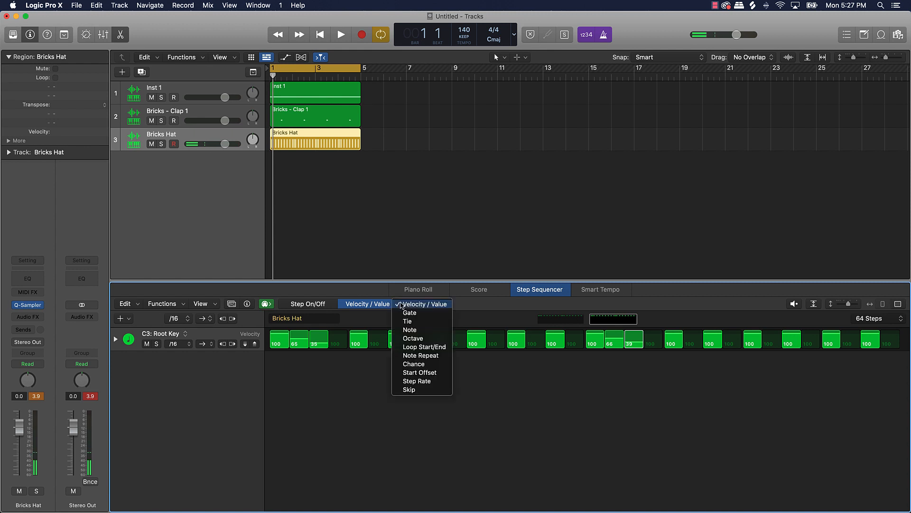
pyautogui.click(422, 356)
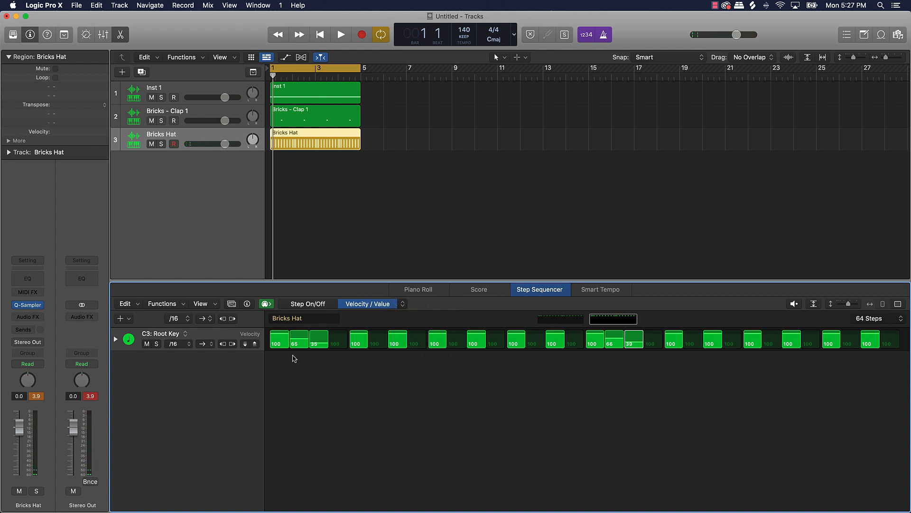
pyautogui.moveTo(300, 347); pyautogui.dragTo(320, 342)
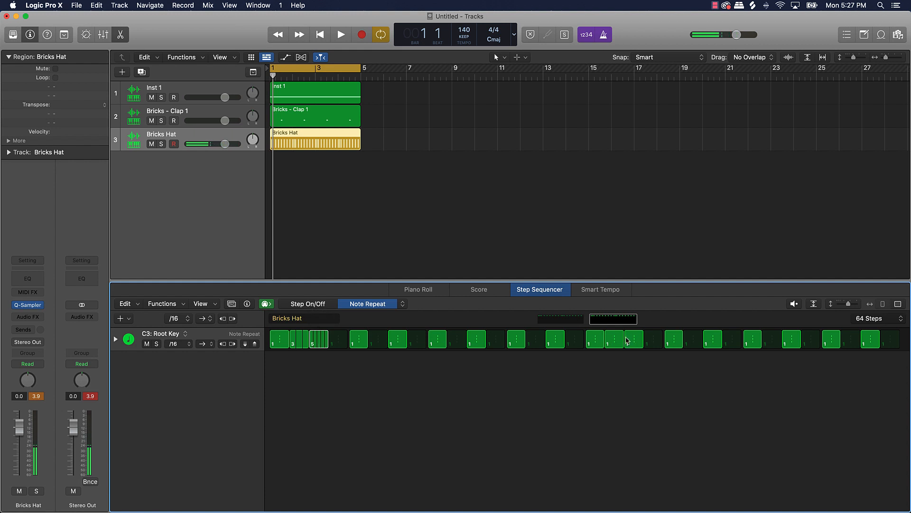
pyautogui.moveTo(615, 347); pyautogui.dragTo(633, 343)
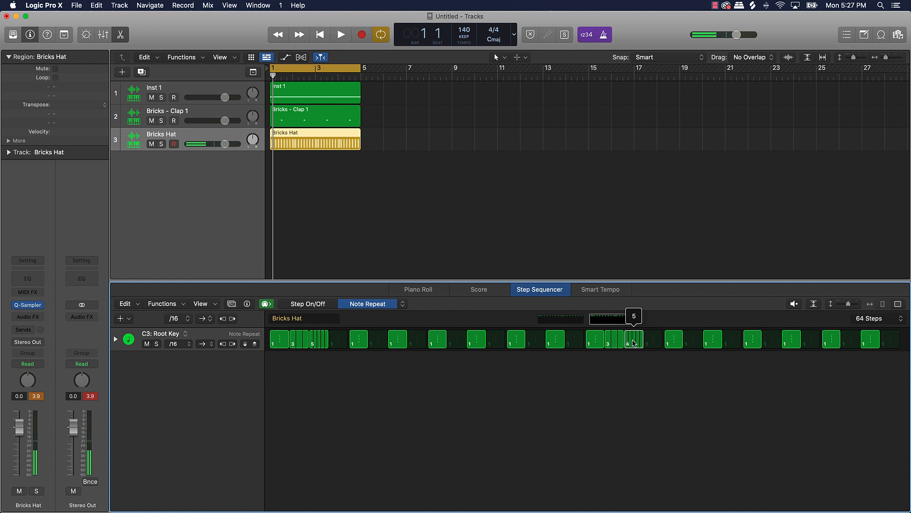
# Raise the note repeats of hi-hat steps 2, 3, 18 and 19 on the pattern's first page, using 3 on step 18
pyautogui.click(563, 320)
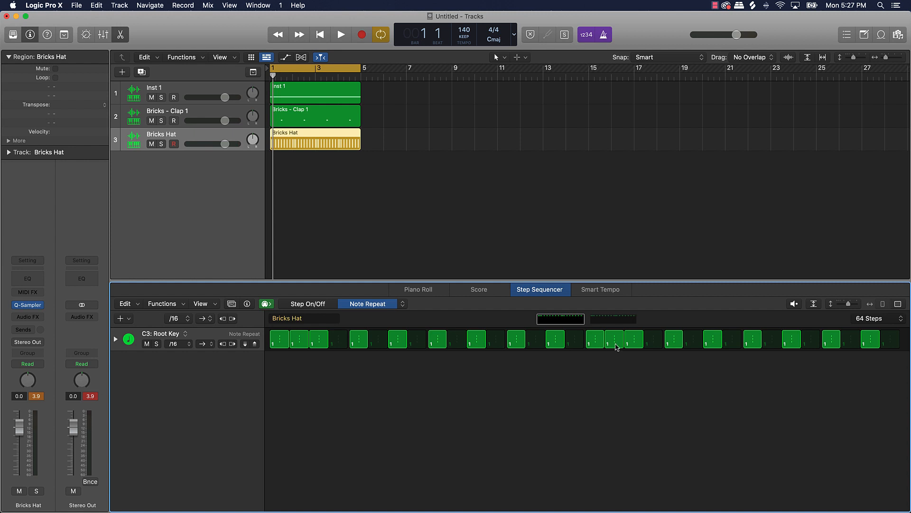
pyautogui.moveTo(617, 347); pyautogui.dragTo(636, 344)
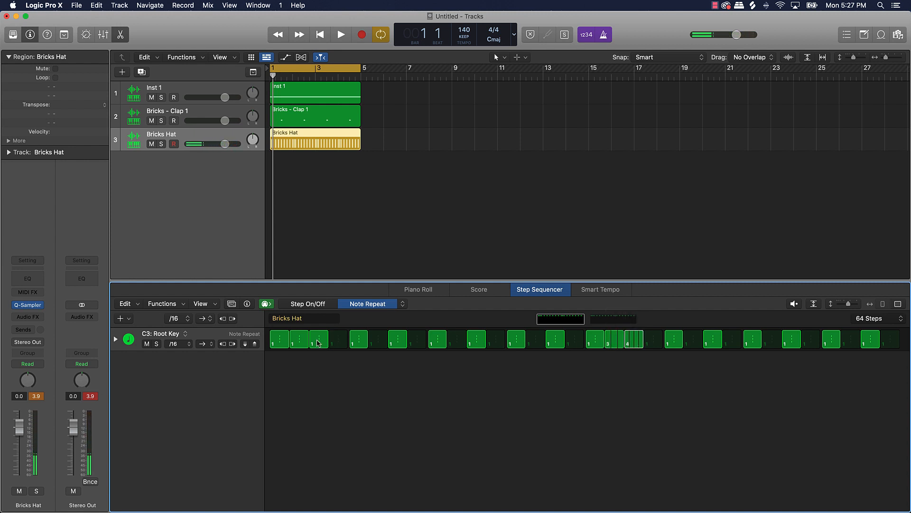
pyautogui.moveTo(304, 345); pyautogui.dragTo(321, 341)
pyautogui.moveTo(629, 345); pyautogui.dragTo(630, 341)
# Turn on step 62 of the Bricks Hat pattern while the beat plays
pyautogui.press('space')
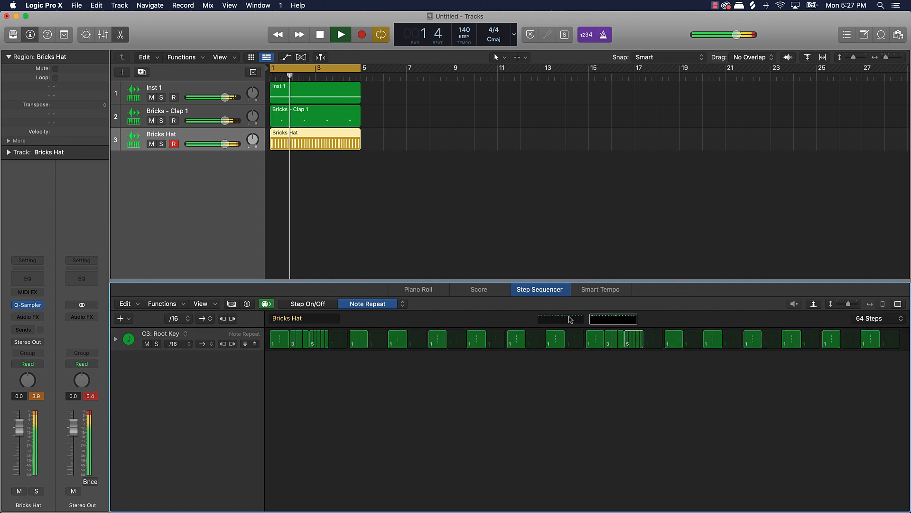
pyautogui.click(300, 307)
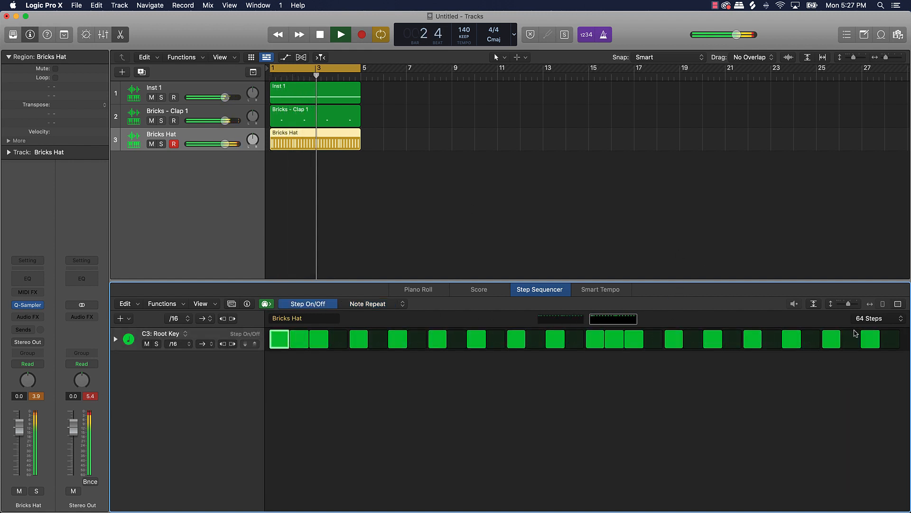
pyautogui.click(853, 339)
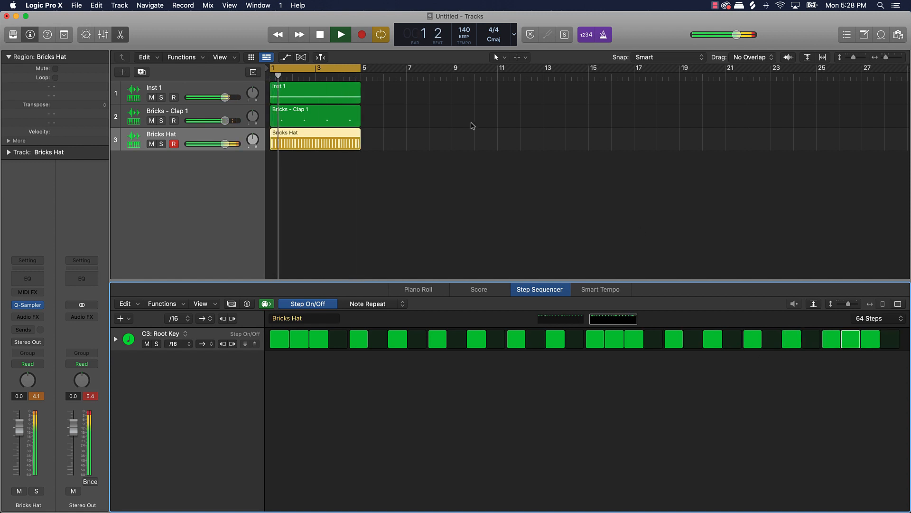
pyautogui.press('space')
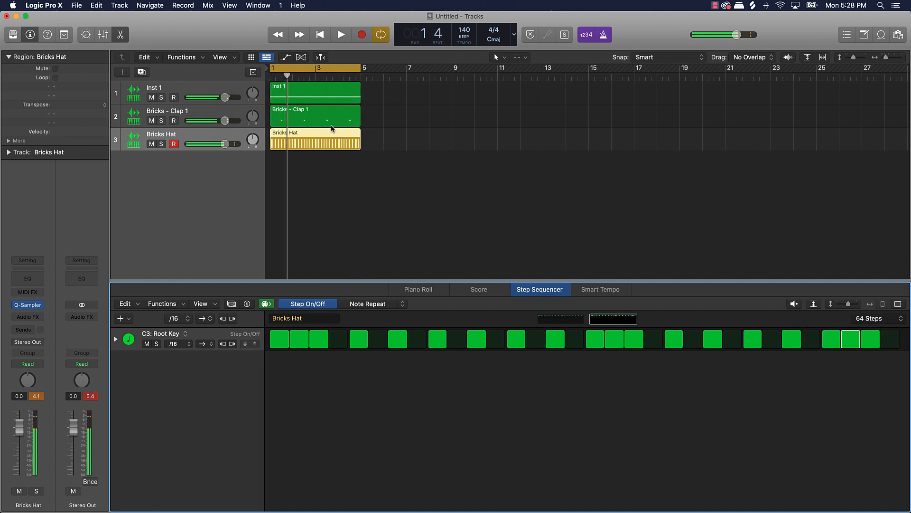
# Create a Quick Sampler software instrument track and load the Bricks kick 1 preset into it
pyautogui.click(122, 73)
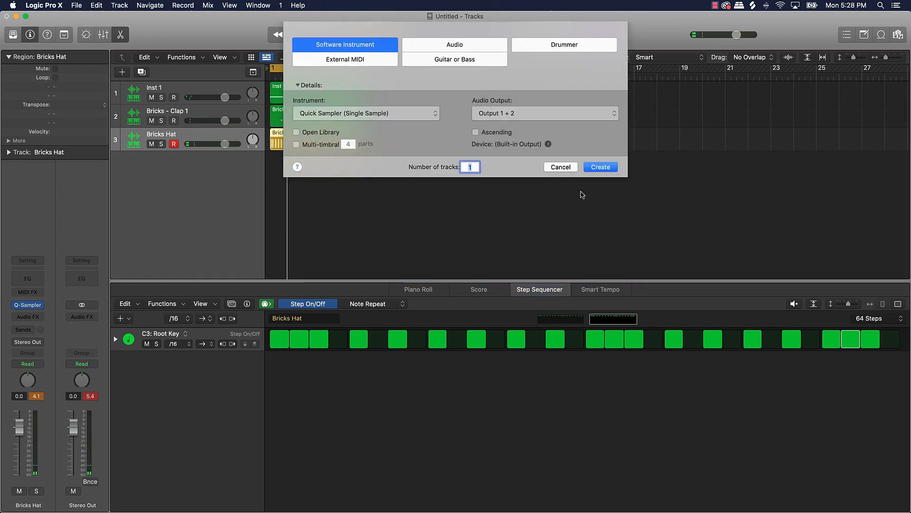
pyautogui.click(590, 168)
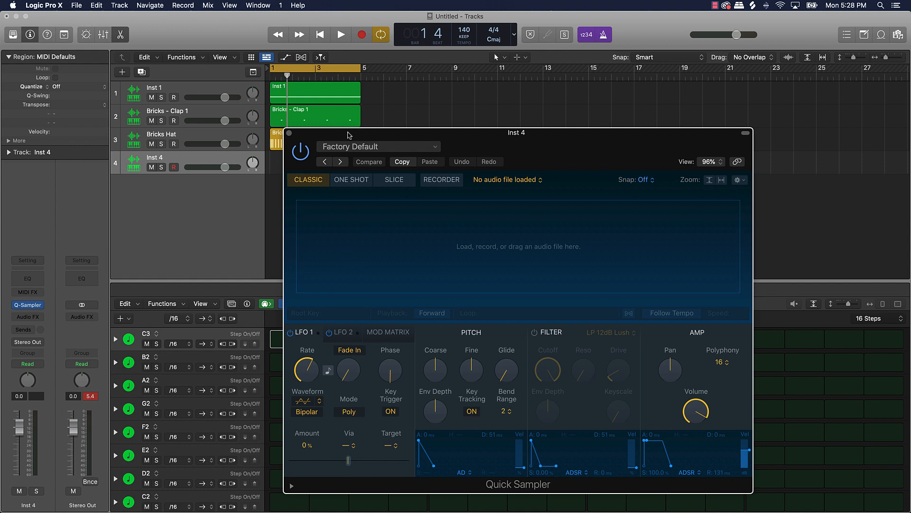
pyautogui.click(355, 151)
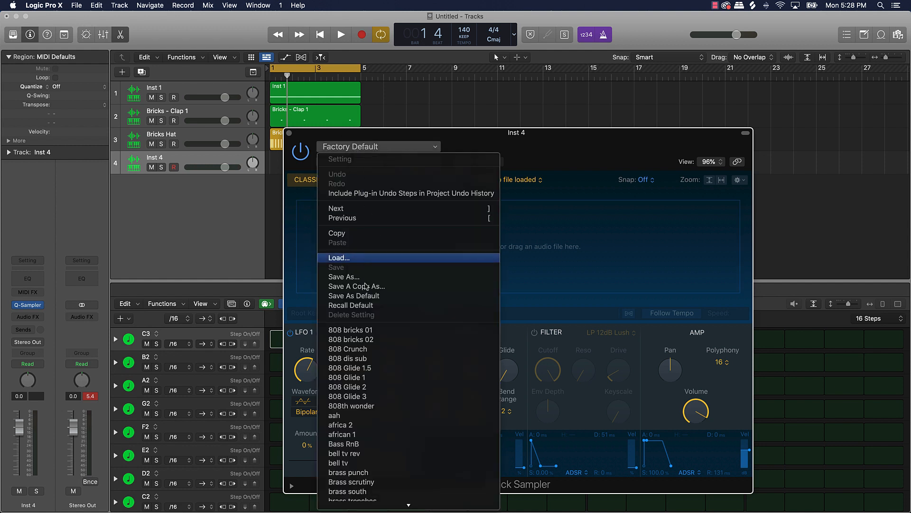
pyautogui.scroll(-5, 355, 317)
pyautogui.scroll(-3, 355, 317)
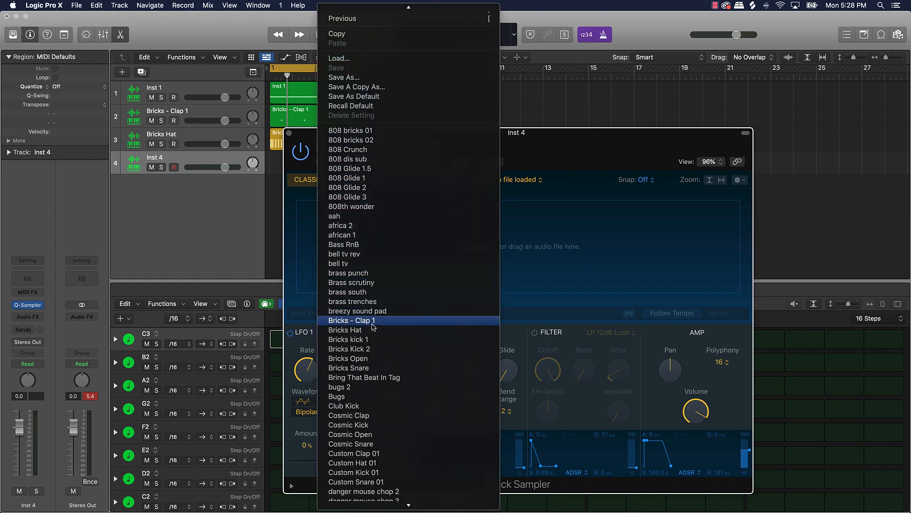
pyautogui.click(358, 336)
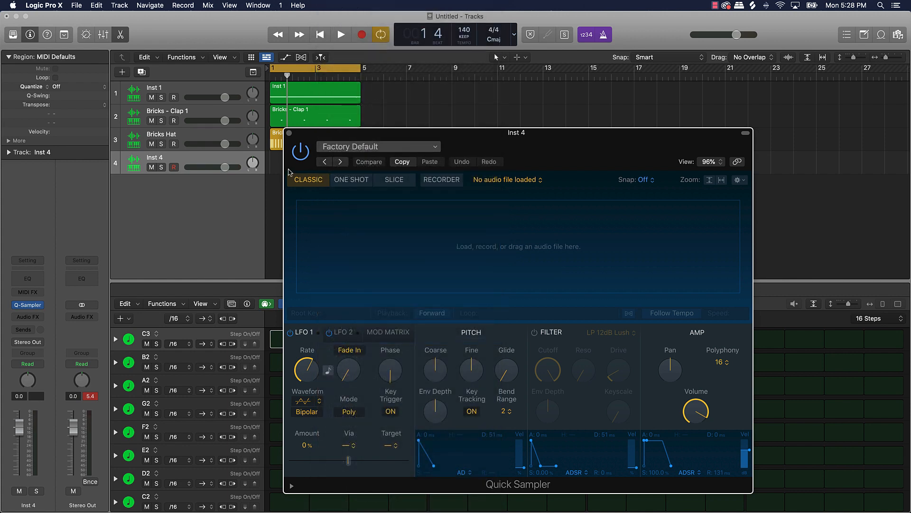
pyautogui.click(289, 134)
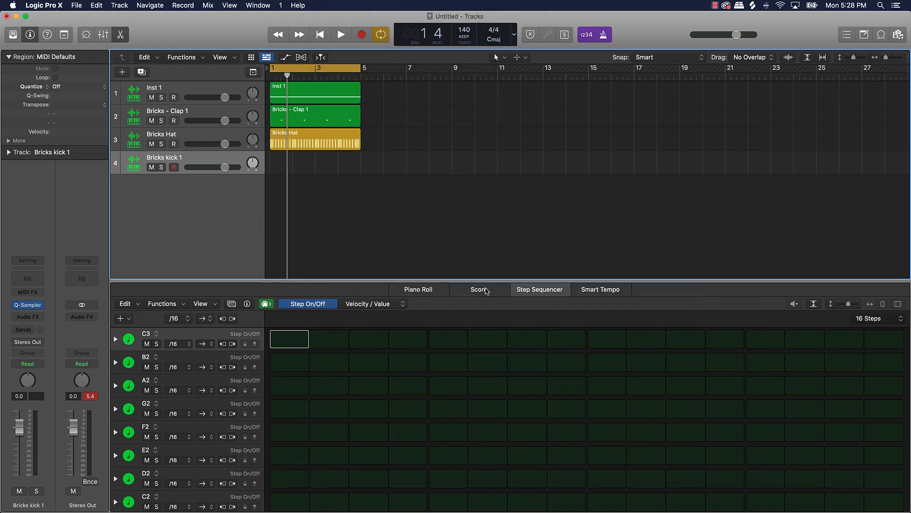
# Record four kick hits on C3 across the four-bar cycle and quantize them to 1/8 Swing A
pyautogui.click(431, 291)
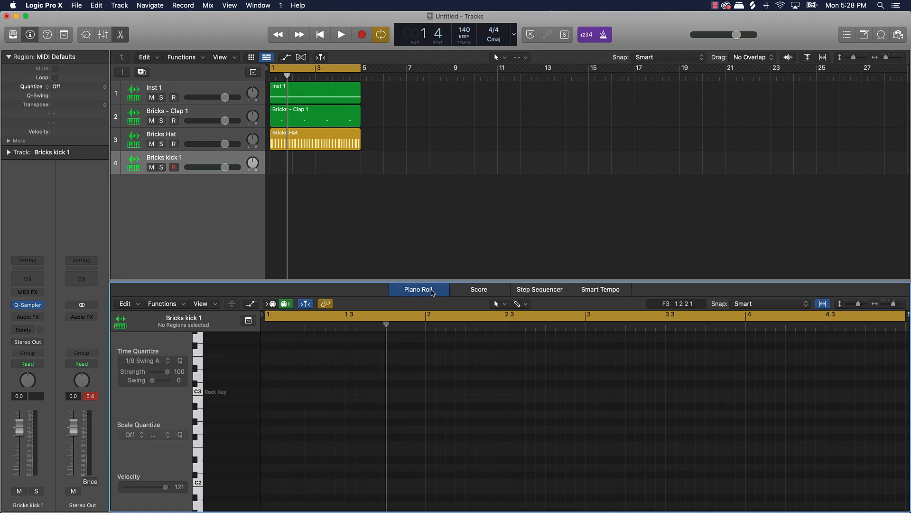
pyautogui.click(121, 35)
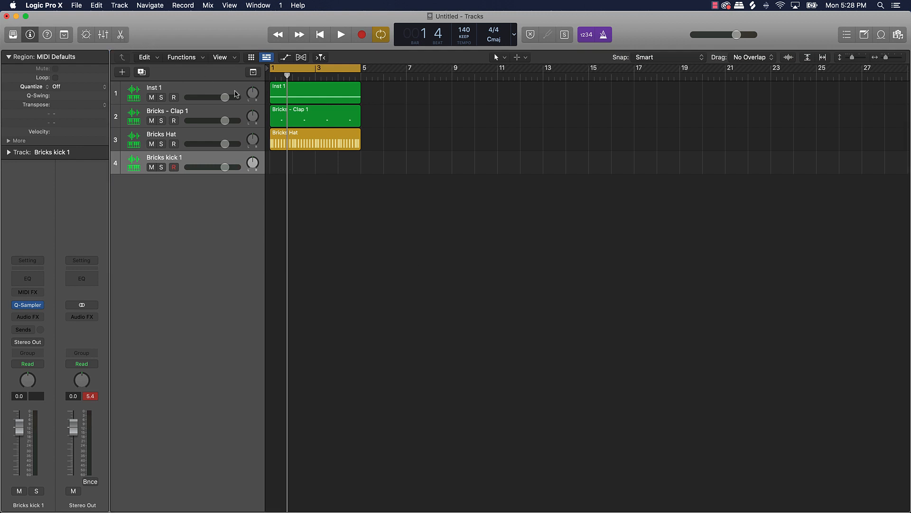
pyautogui.press('Return')
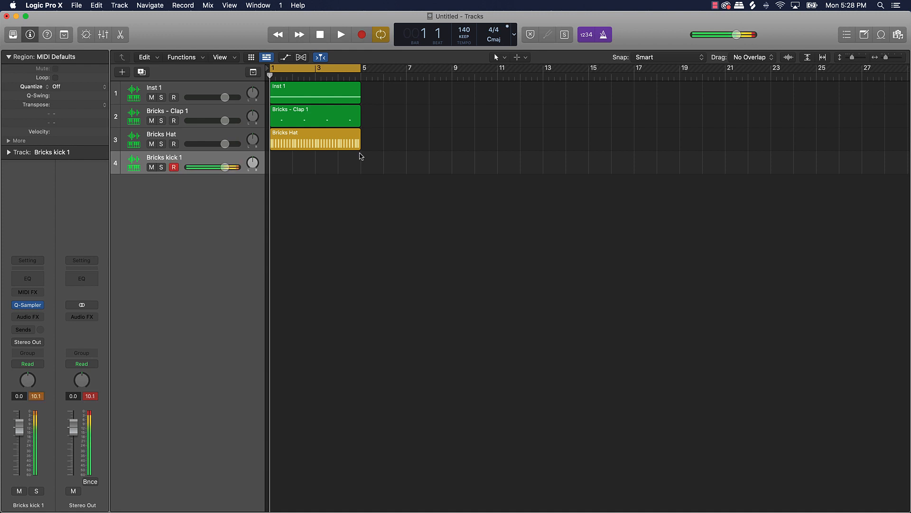
pyautogui.press('r')
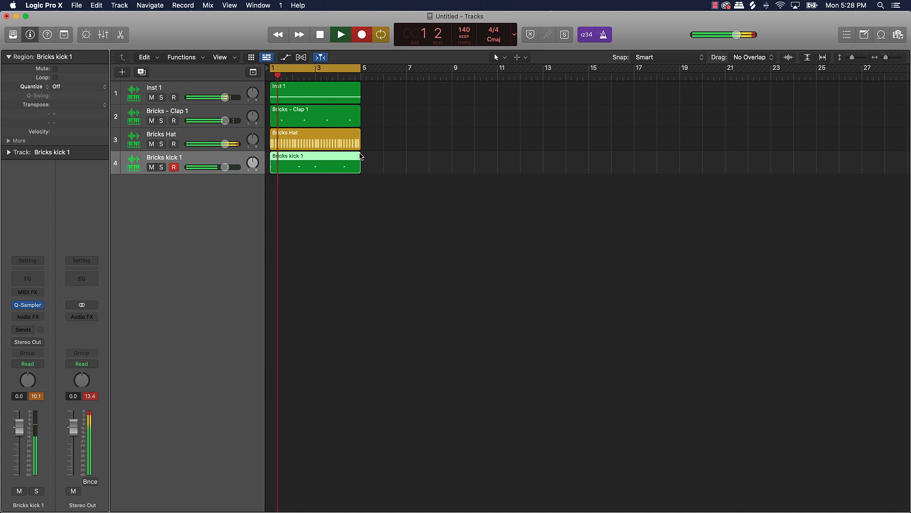
pyautogui.press('space')
pyautogui.doubleClick(345, 167)
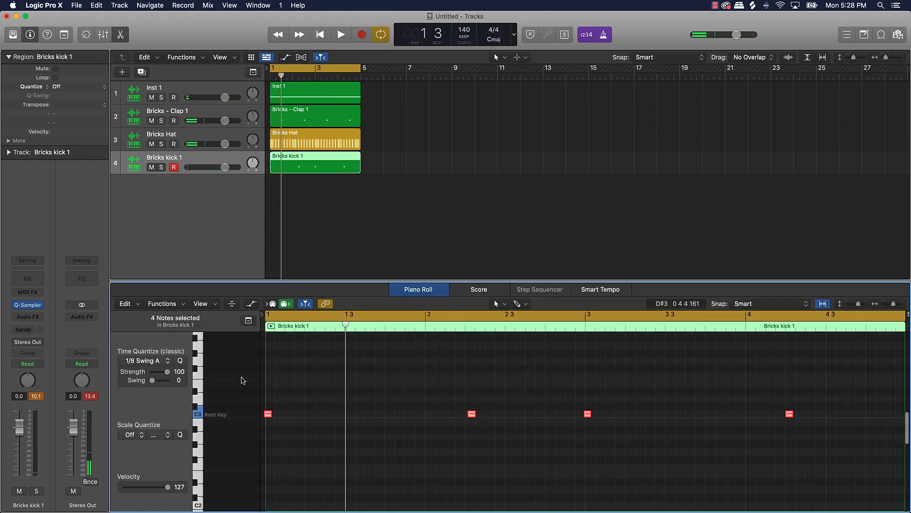
pyautogui.click(180, 361)
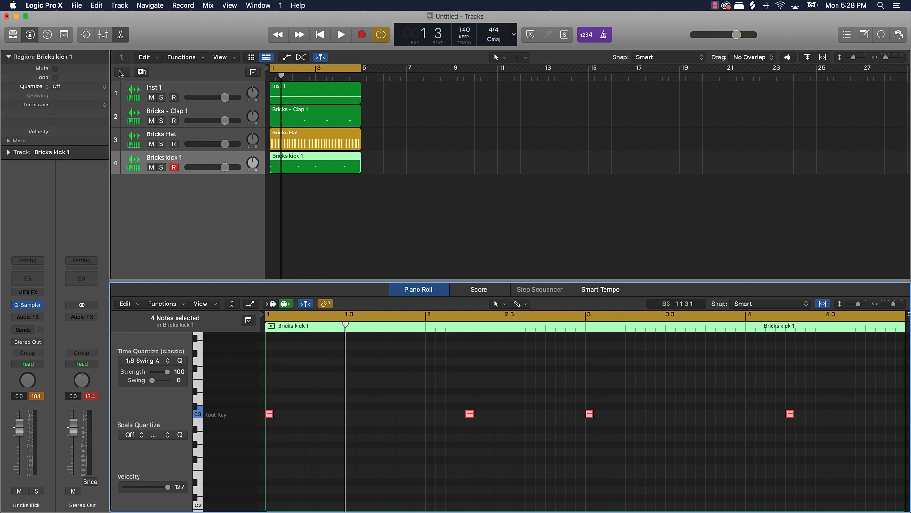
# Create another Quick Sampler track, load the 808 bricks 01 preset and try the sound against the playing beat
pyautogui.click(122, 72)
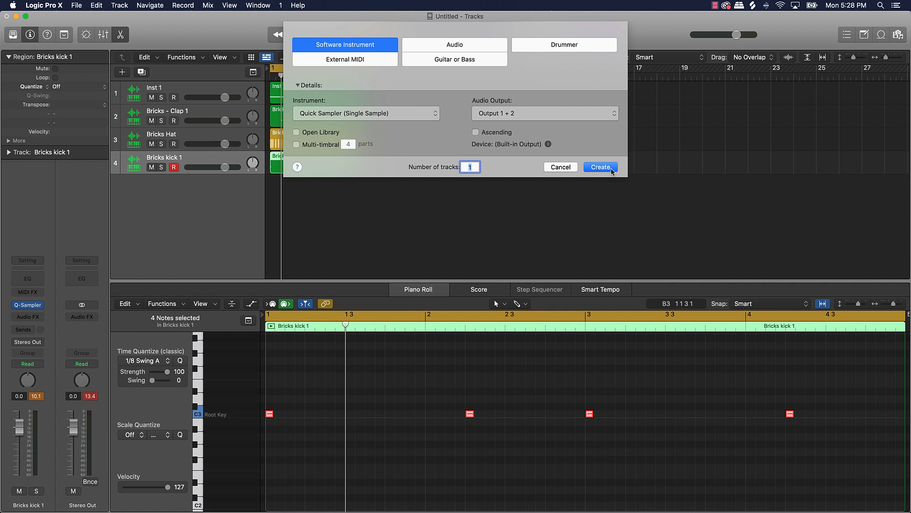
pyautogui.click(600, 167)
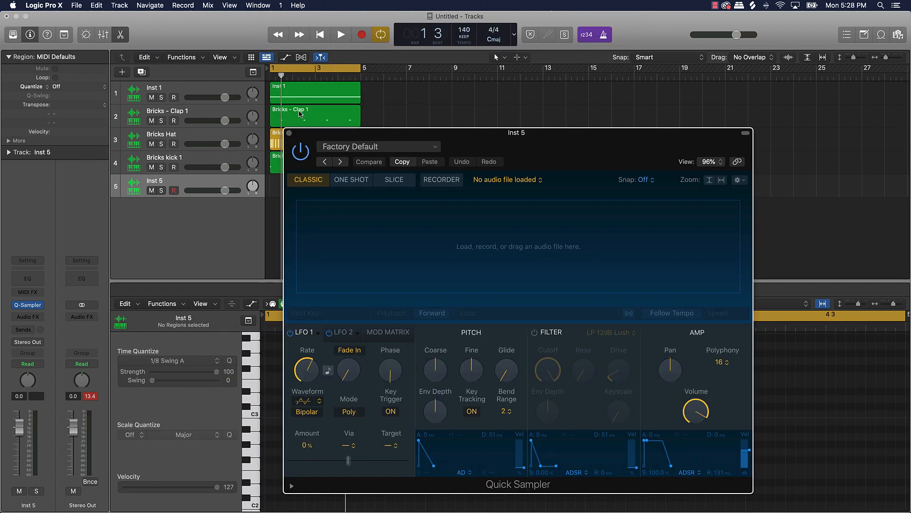
pyautogui.click(366, 147)
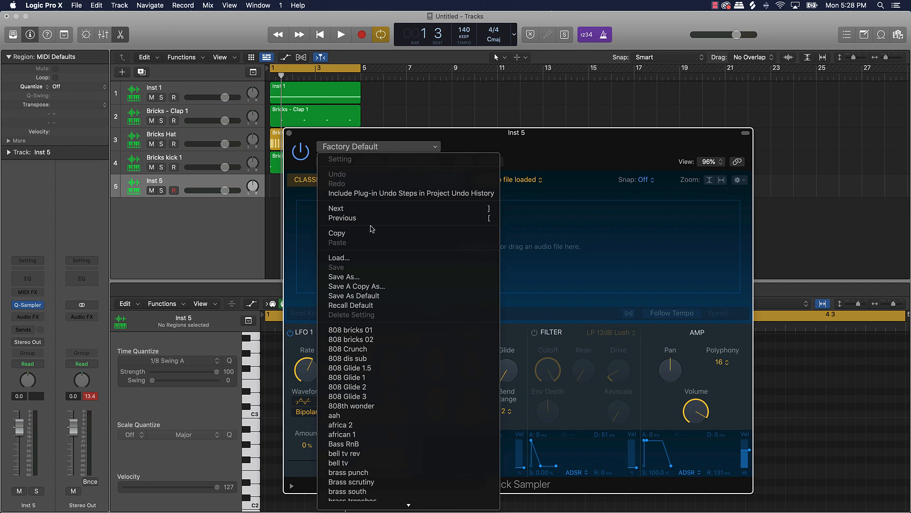
pyautogui.click(377, 329)
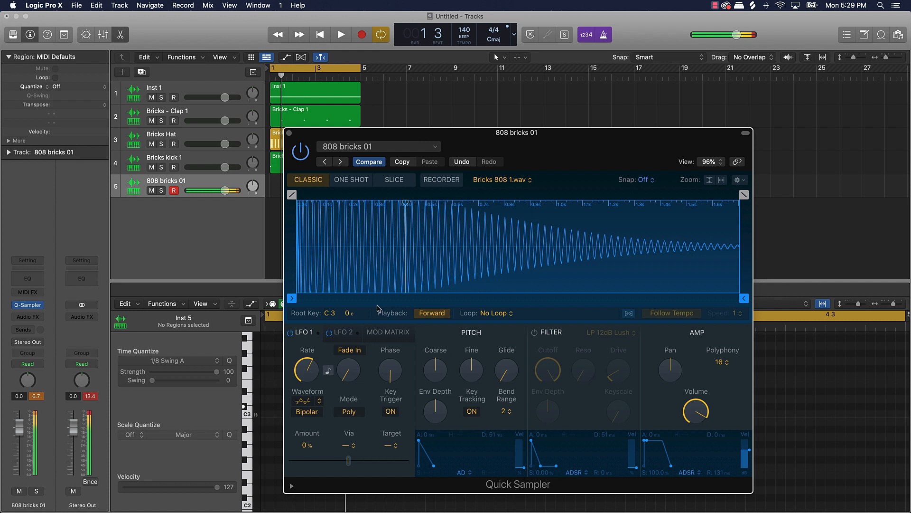
pyautogui.press('space')
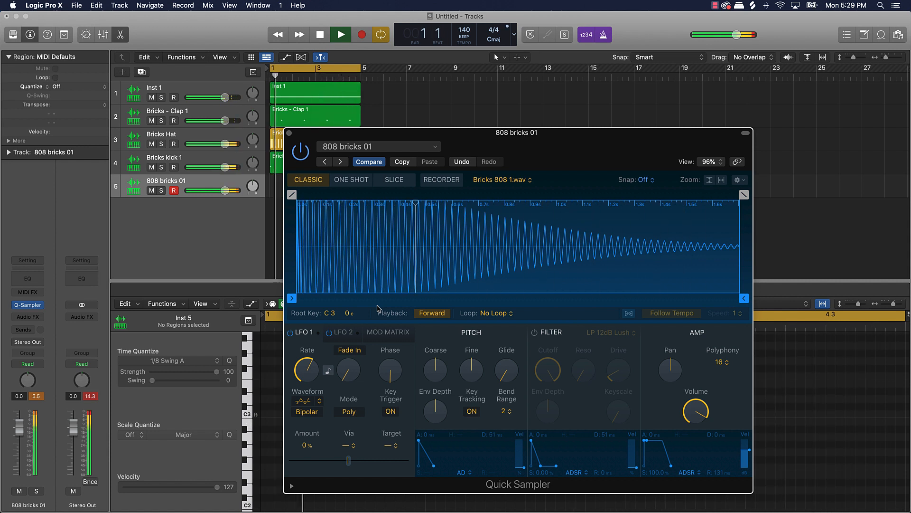
pyautogui.press('space')
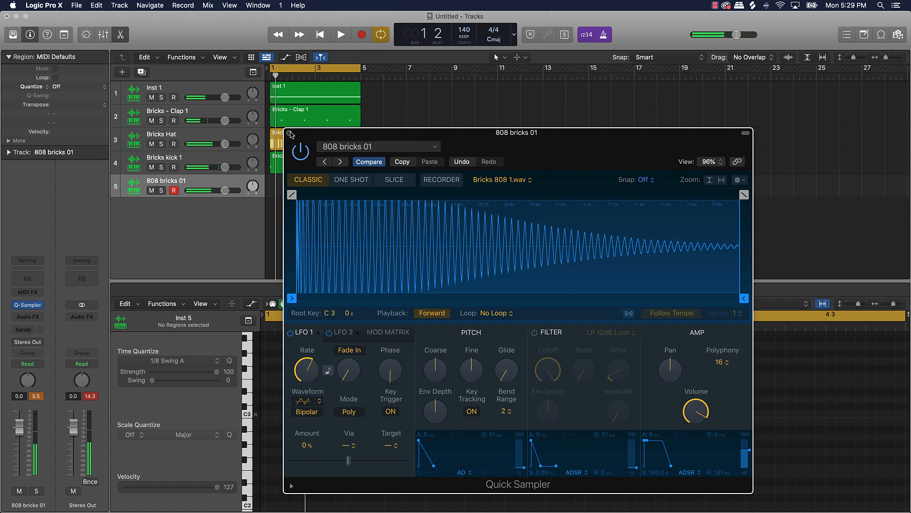
pyautogui.click(289, 133)
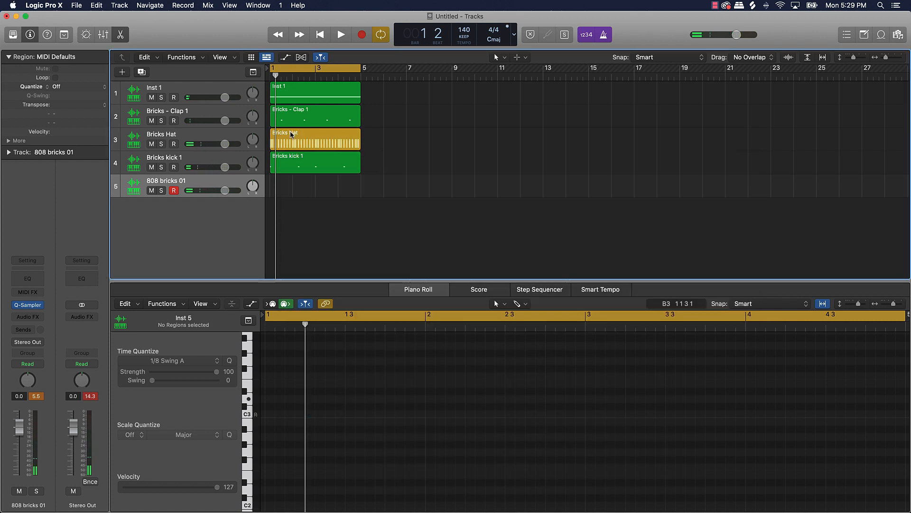
# Record a six-note 808 bass line over the four-bar cycle and quantize all its notes to 1/8 Swing A
pyautogui.press('r')
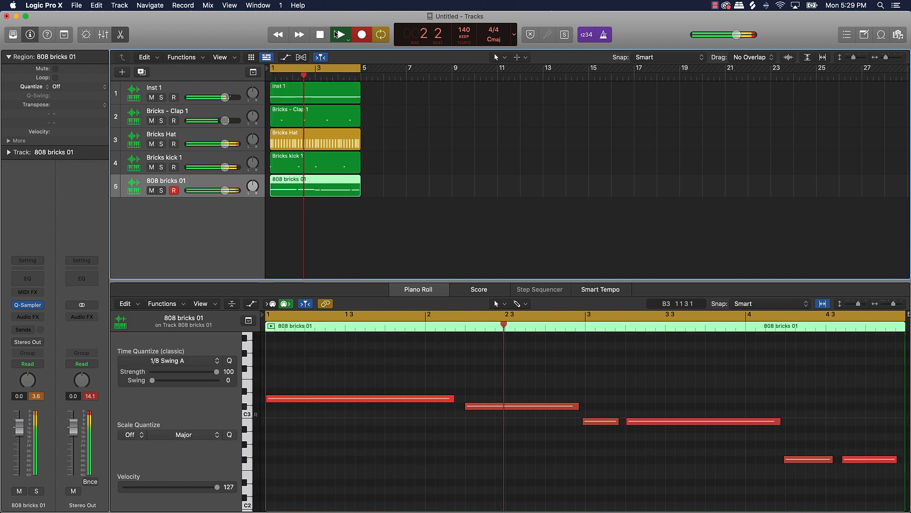
pyautogui.click(336, 33)
pyautogui.click(361, 384)
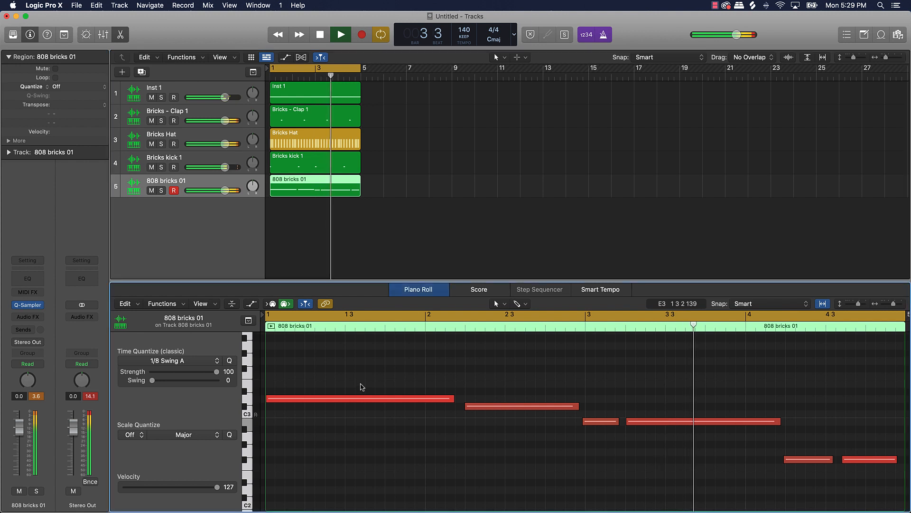
pyautogui.press('super+a')
pyautogui.click(179, 361)
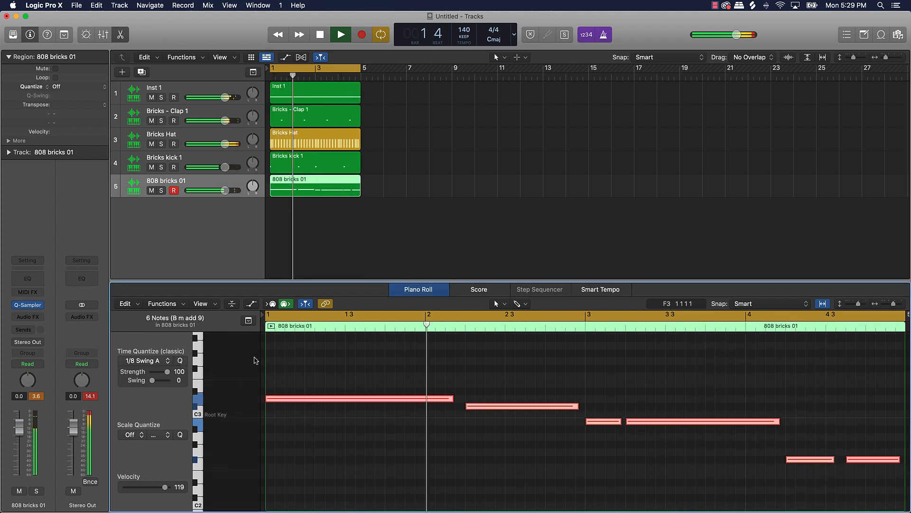
pyautogui.press('space')
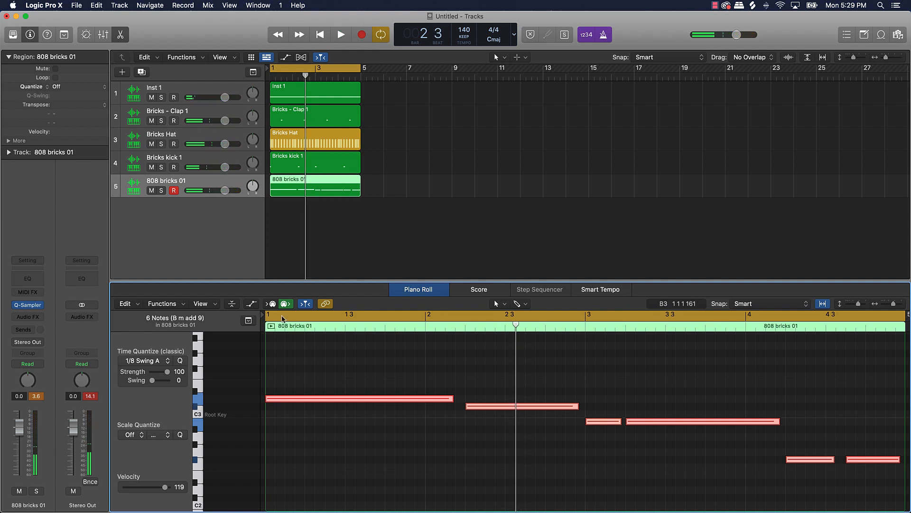
# Rename the 808 bricks 01 track as 808 A
pyautogui.click(179, 181)
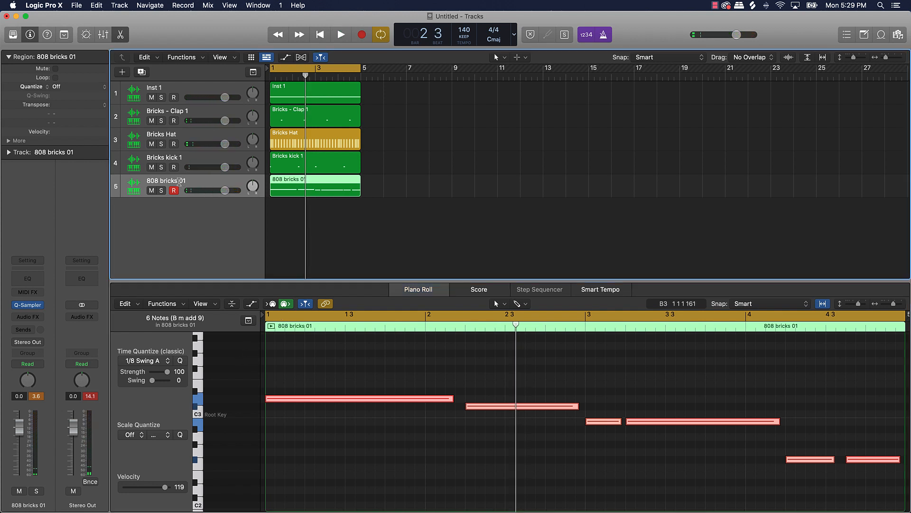
pyautogui.doubleClick(179, 181)
pyautogui.write('808')
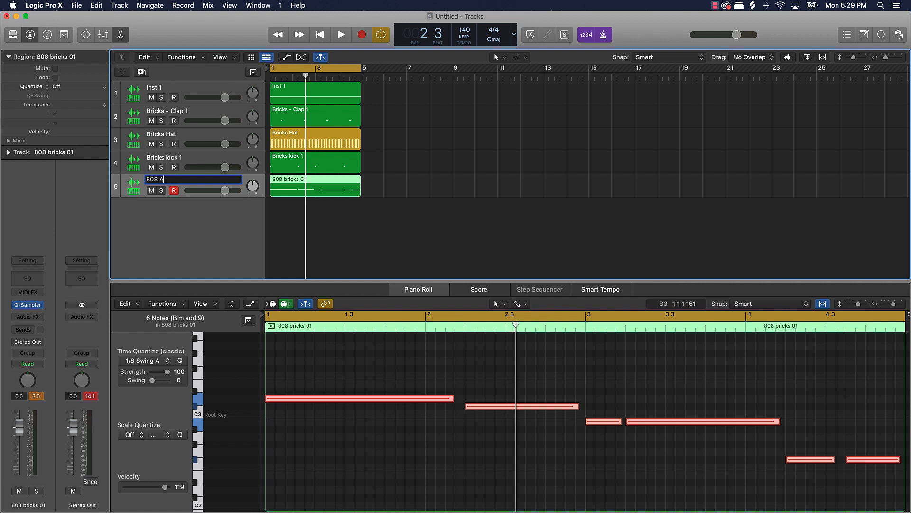
pyautogui.write(' A')
# Rename the Bricks kick 1 track as Kick A and the Bricks Hat track as Hat A
pyautogui.doubleClick(172, 158)
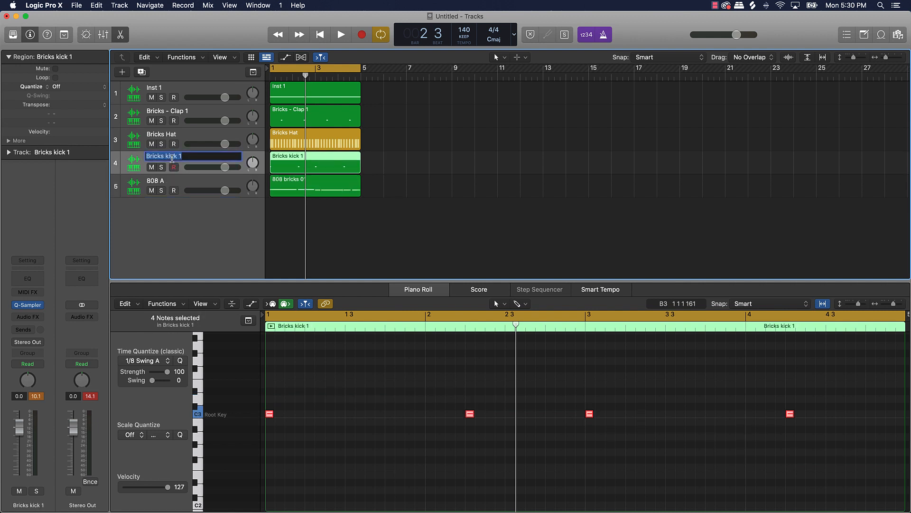
pyautogui.write('Kick')
pyautogui.press('Return')
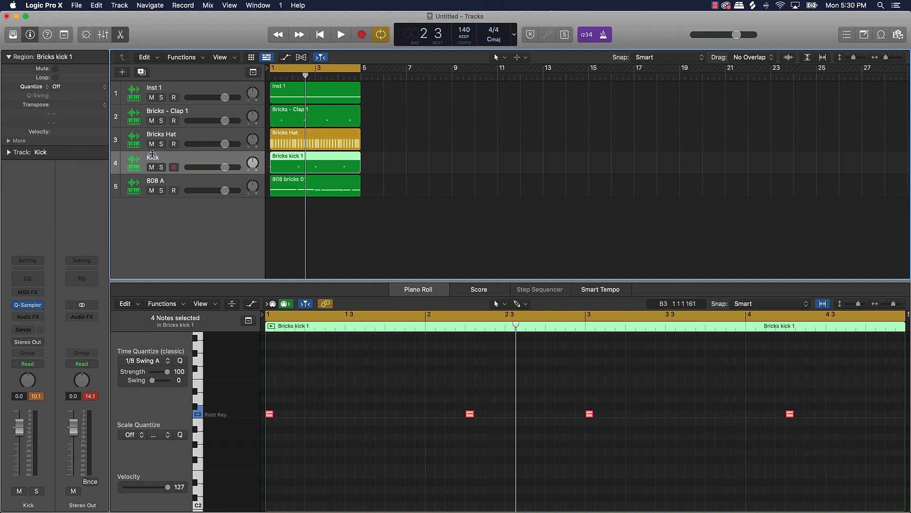
pyautogui.doubleClick(153, 156)
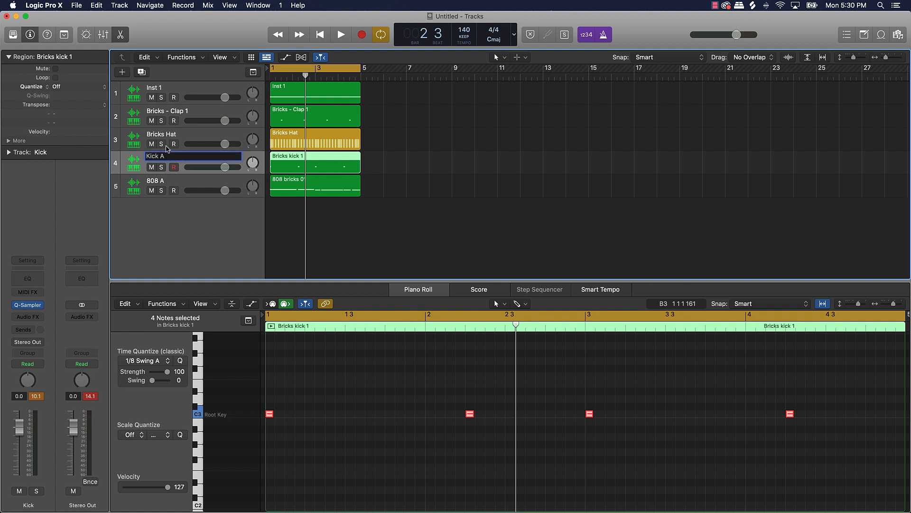
pyautogui.doubleClick(170, 138)
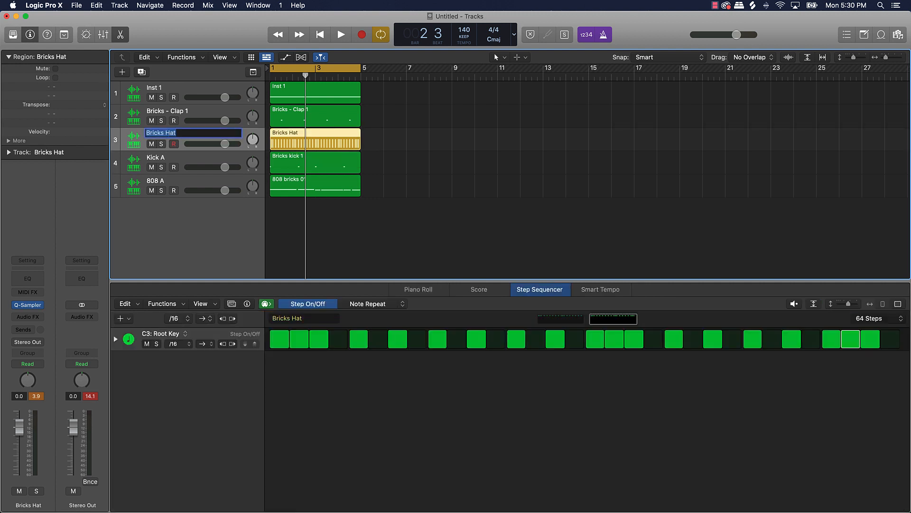
pyautogui.write('Hat A')
# Rename the Bricks - Clap 1 track as Clap A
pyautogui.click(166, 113)
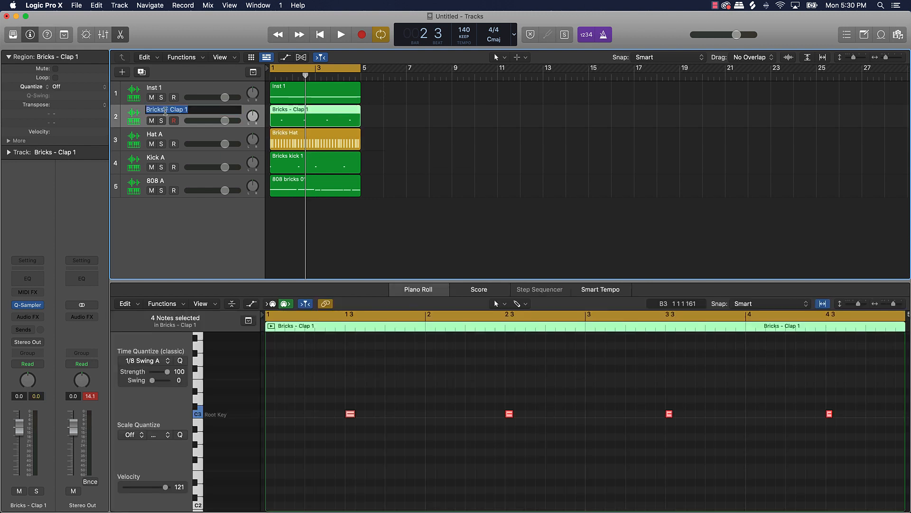
pyautogui.doubleClick(166, 113)
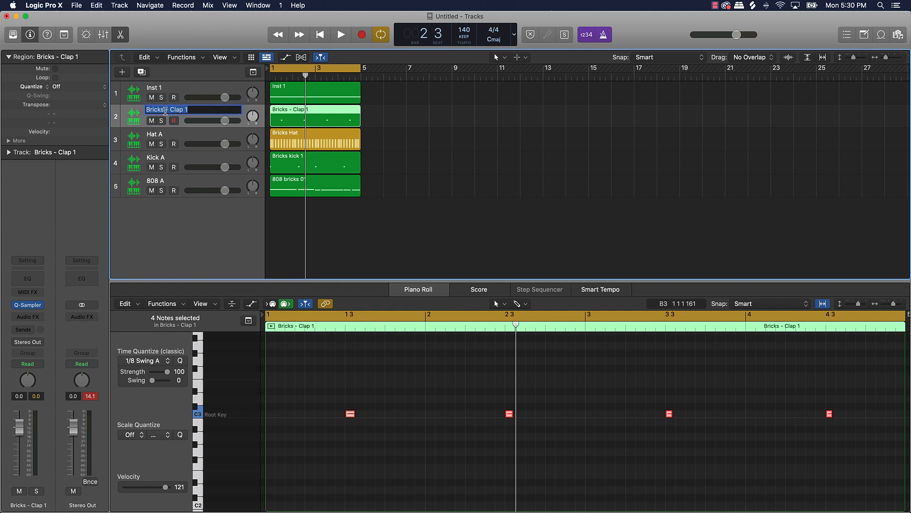
pyautogui.write('V')
pyautogui.write('lap A')
pyautogui.press('Return')
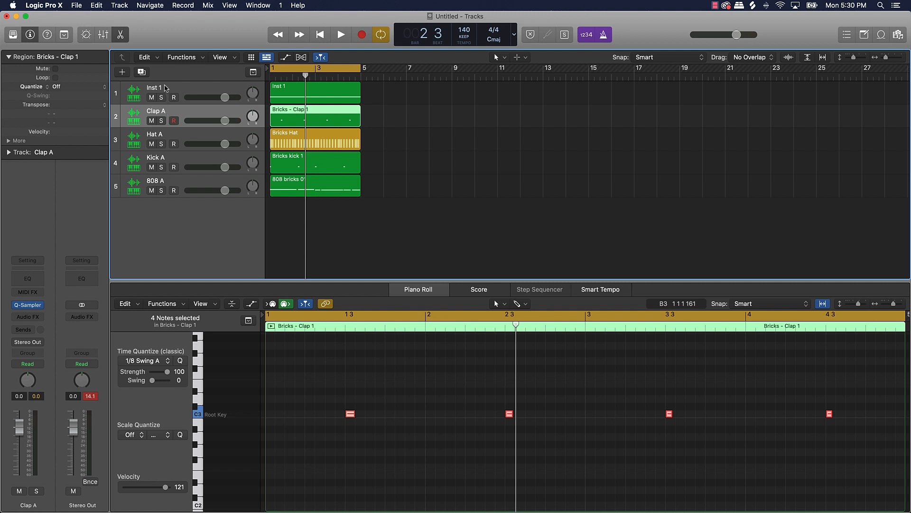
# Rename the Inst 1 track as Sample A
pyautogui.doubleClick(166, 87)
pyautogui.write('Sample')
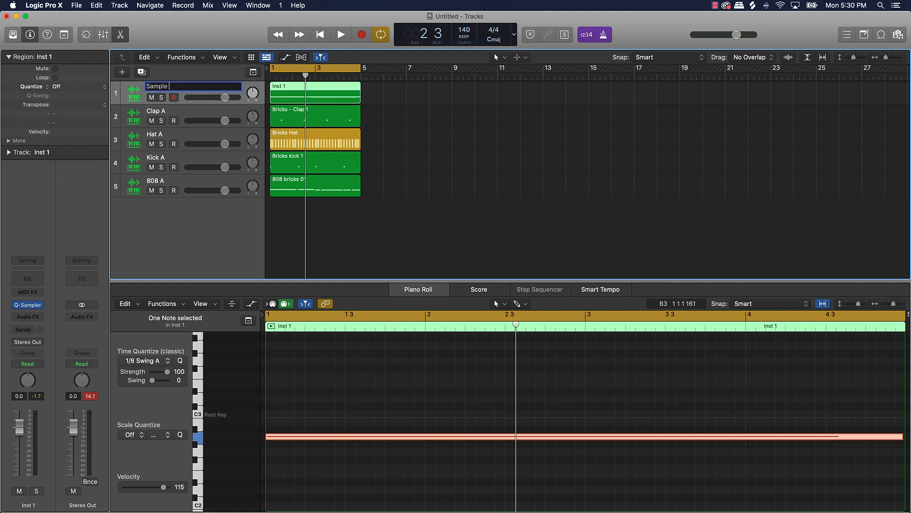
pyautogui.write(' A')
pyautogui.press('Return')
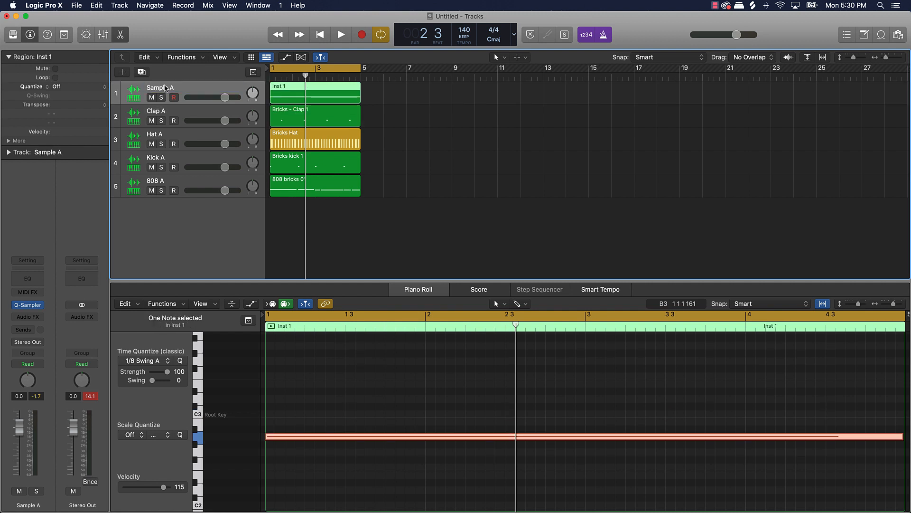
# Select all five regions in the arrangement and name them after their tracks, finishing with the regions deselected
pyautogui.click(431, 148)
pyautogui.press('super+a')
pyautogui.hotkey('alt', 'shift', 'n')
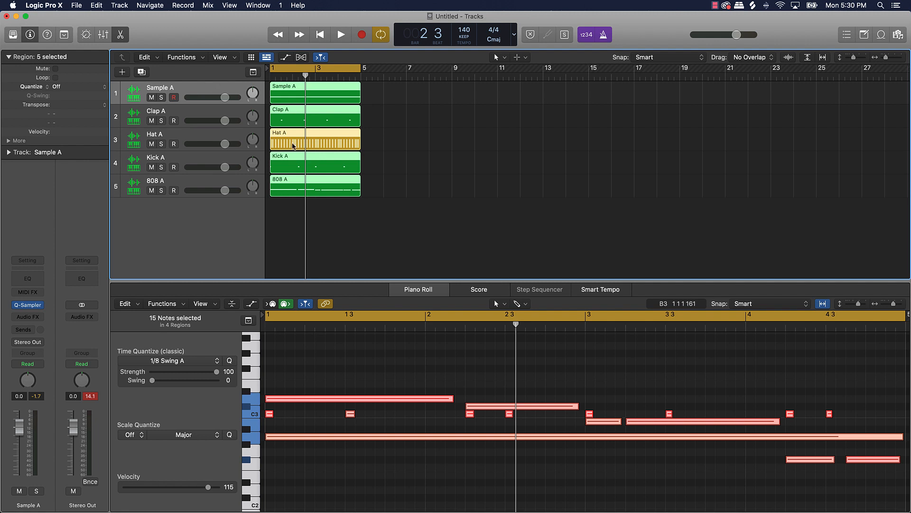
pyautogui.click(403, 166)
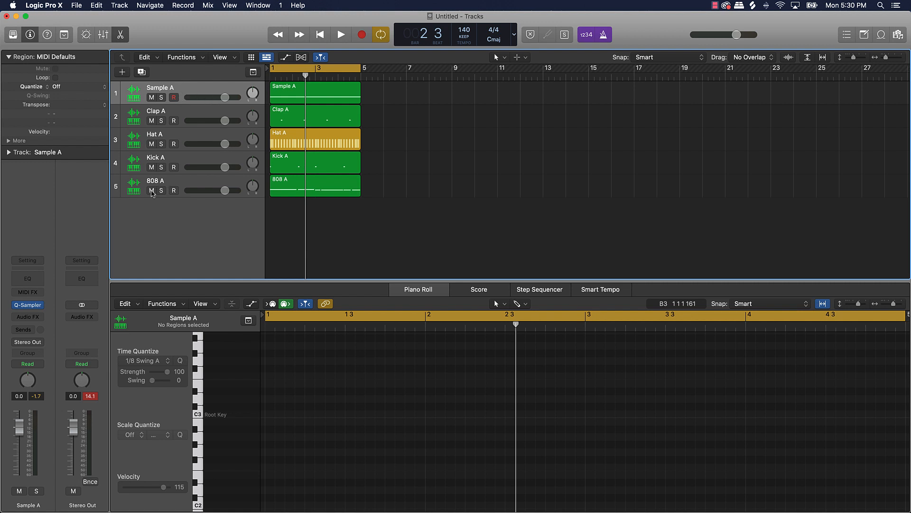
# Mute the Clap A, Hat A, Kick A and 808 A tracks and play the Sample A melody alone
pyautogui.moveTo(151, 190); pyautogui.dragTo(152, 120)
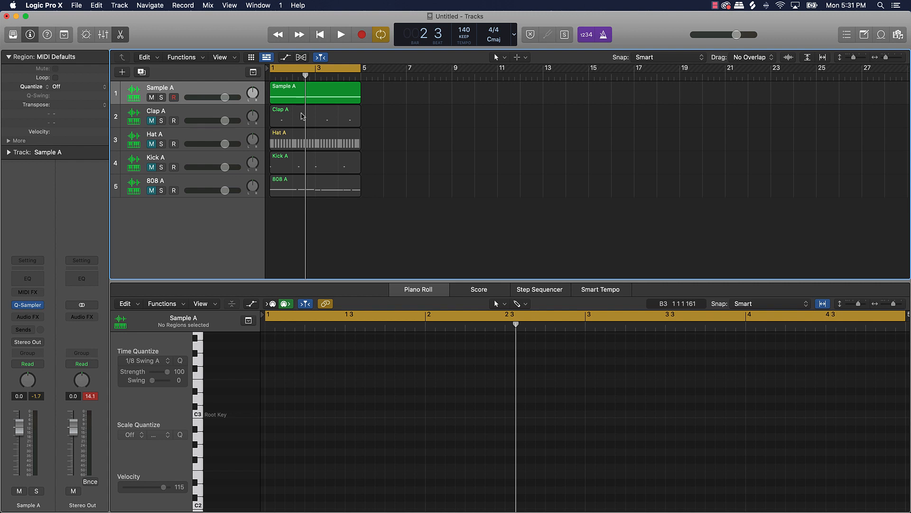
pyautogui.press('space')
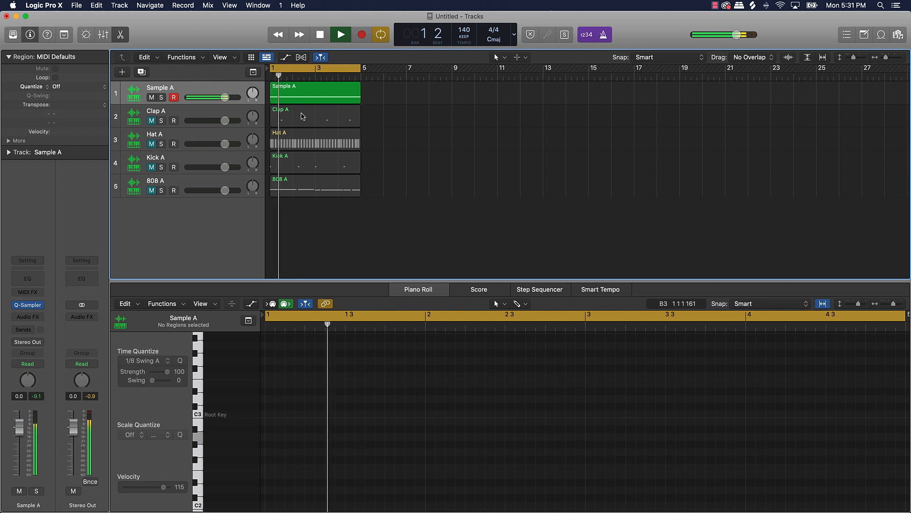
pyautogui.press('space')
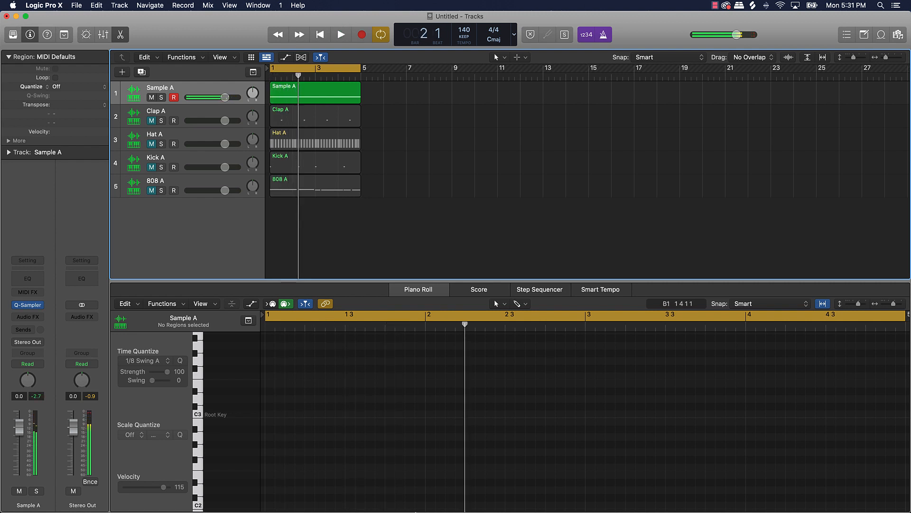
# Switch to Splice, open the Block Tapes: Hard UK Rap pack and filter its sounds by the melody tag
pyautogui.moveTo(413, 511)
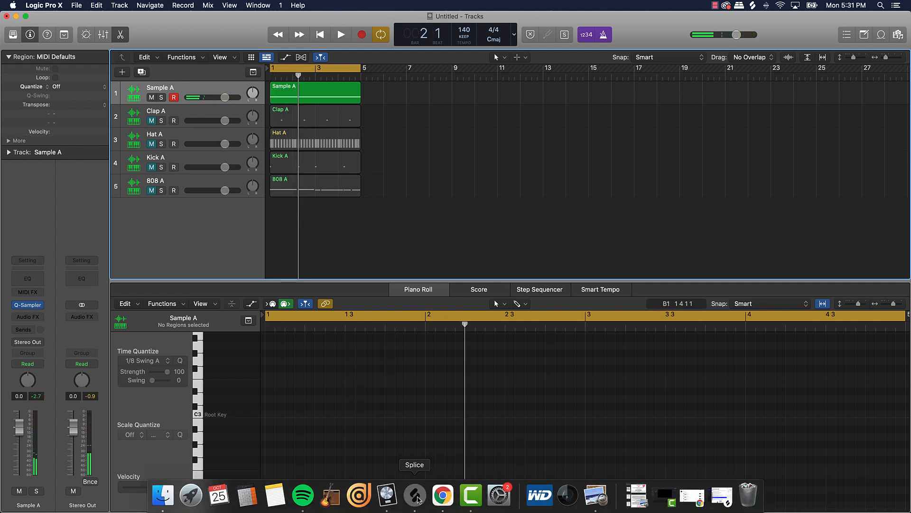
pyautogui.click(415, 495)
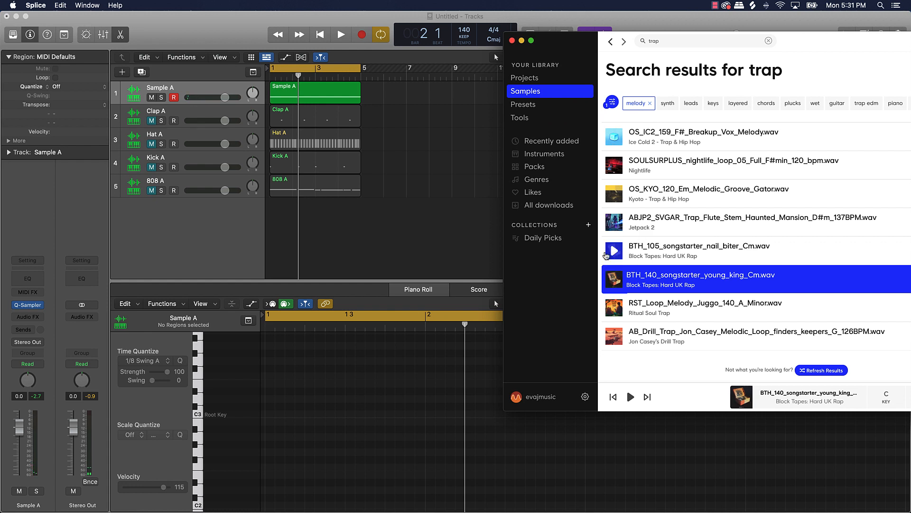
pyautogui.click(645, 285)
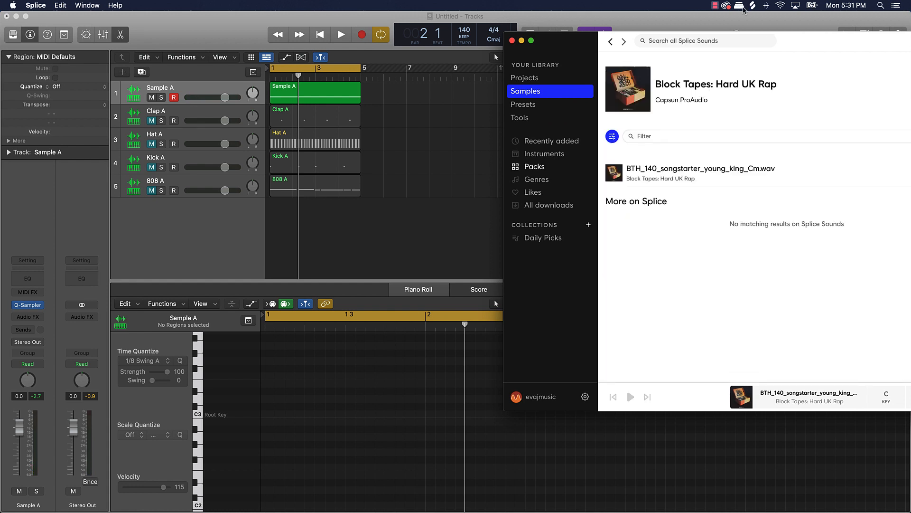
pyautogui.moveTo(784, 43); pyautogui.dragTo(574, 34)
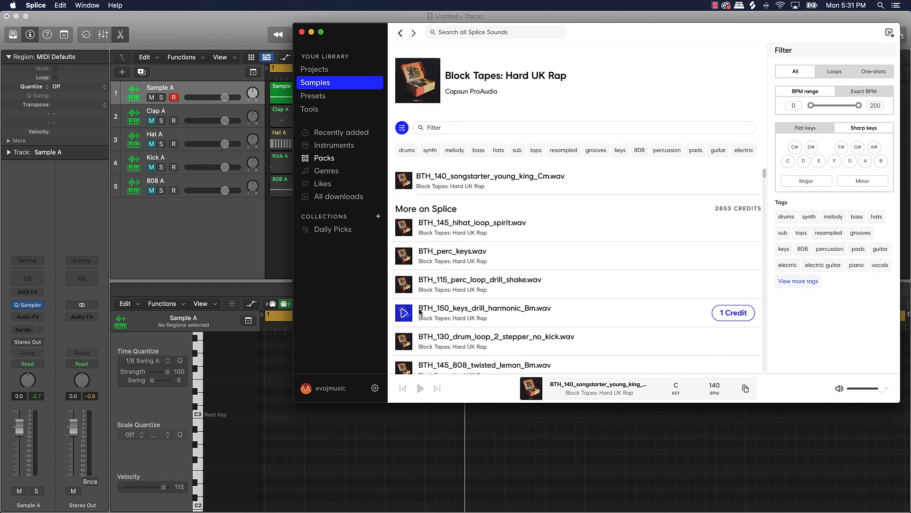
pyautogui.click(455, 150)
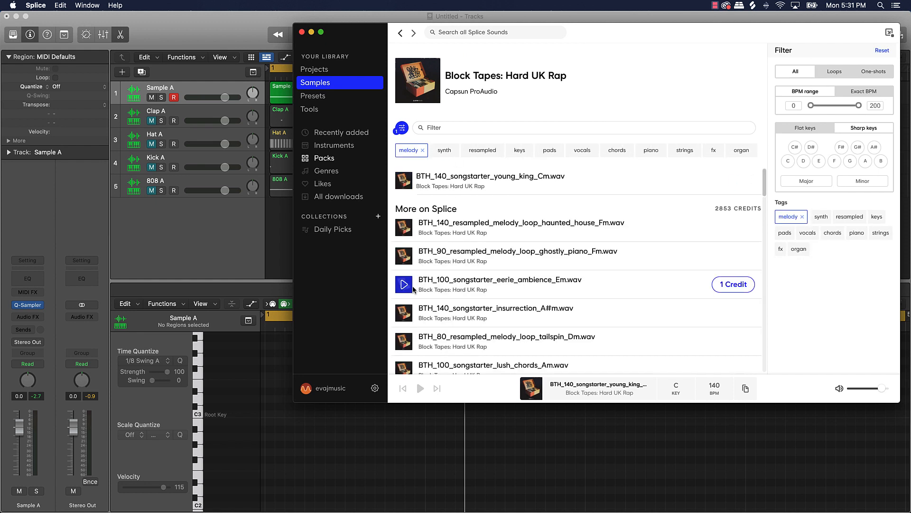
# Audition the pack's melody loops one after another, from ghostly_piano_Fm to metal_gear_Dm, for a second-section sample
pyautogui.click(403, 257)
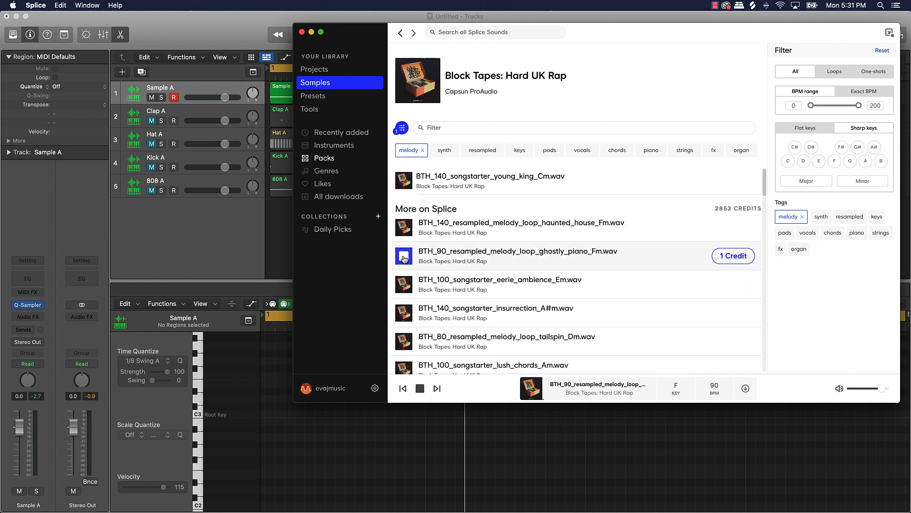
pyautogui.click(404, 284)
pyautogui.click(406, 312)
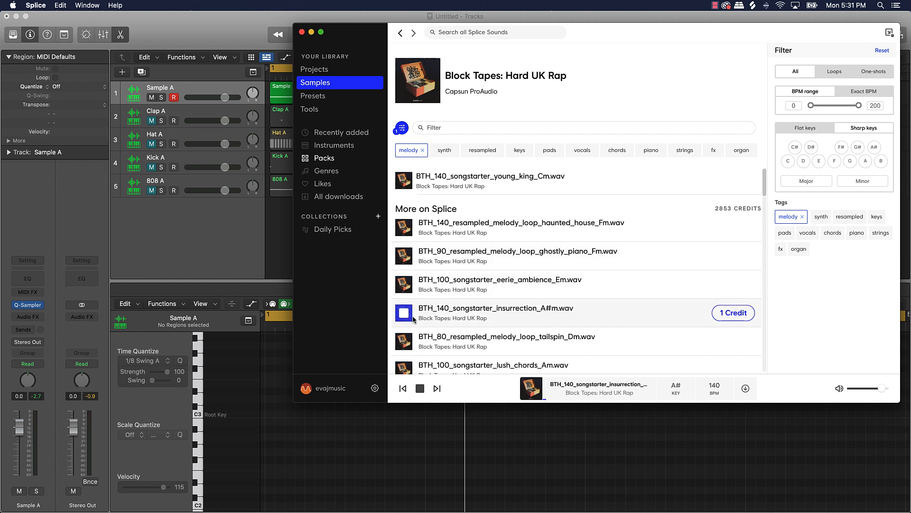
pyautogui.click(404, 341)
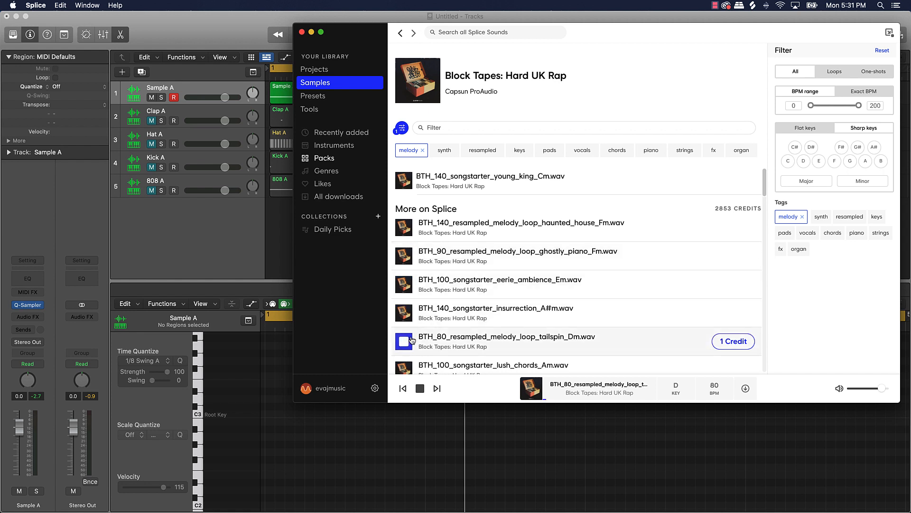
pyautogui.scroll(-3, 405, 332)
pyautogui.click(404, 297)
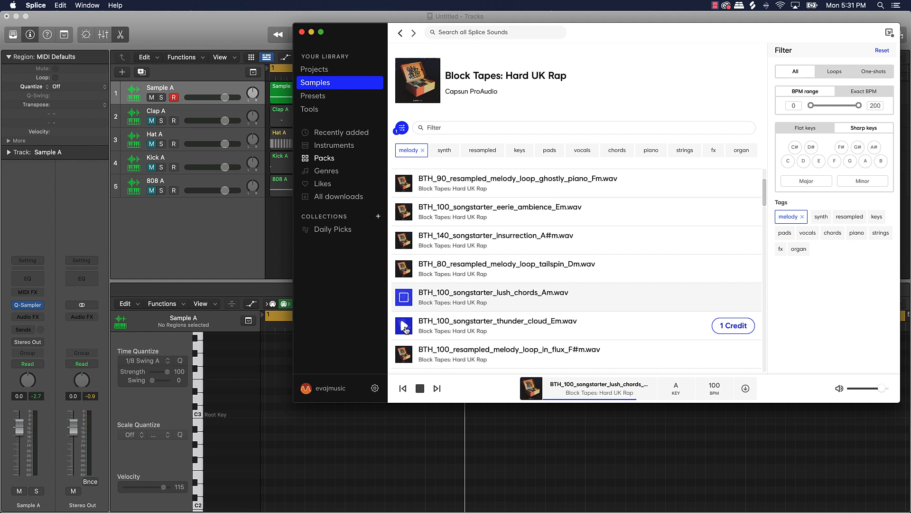
pyautogui.click(405, 326)
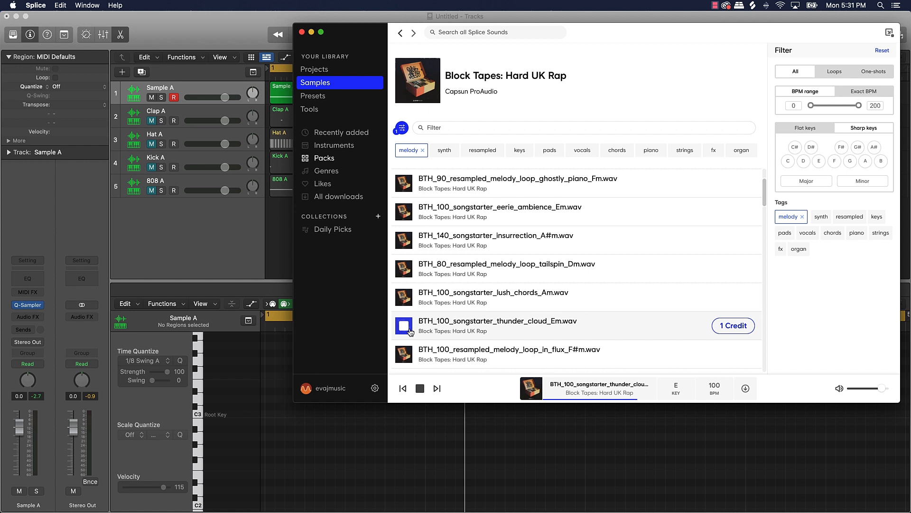
pyautogui.click(404, 353)
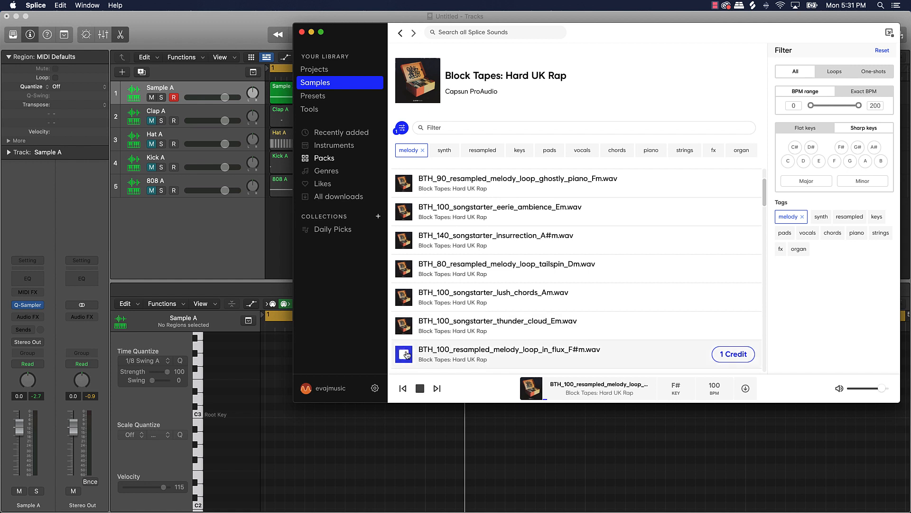
pyautogui.scroll(-2, 404, 327)
pyautogui.click(404, 327)
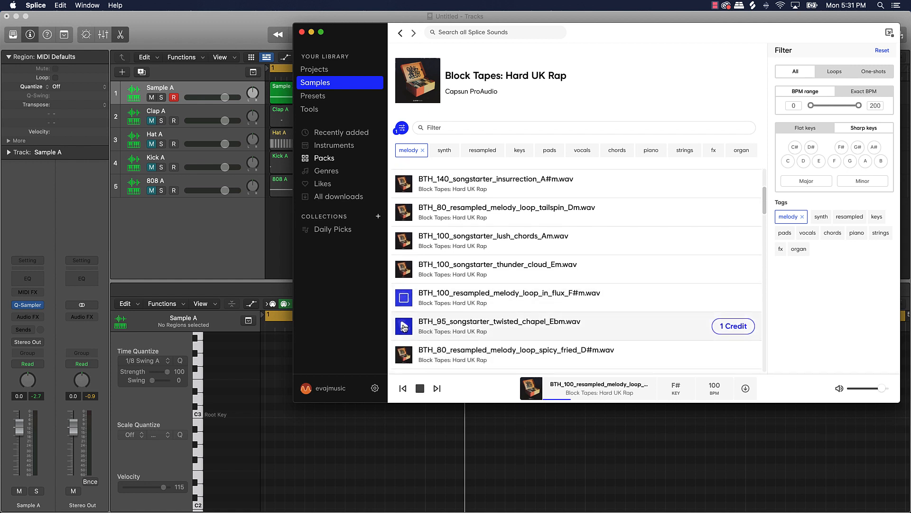
pyautogui.click(404, 353)
pyautogui.scroll(-2, 404, 353)
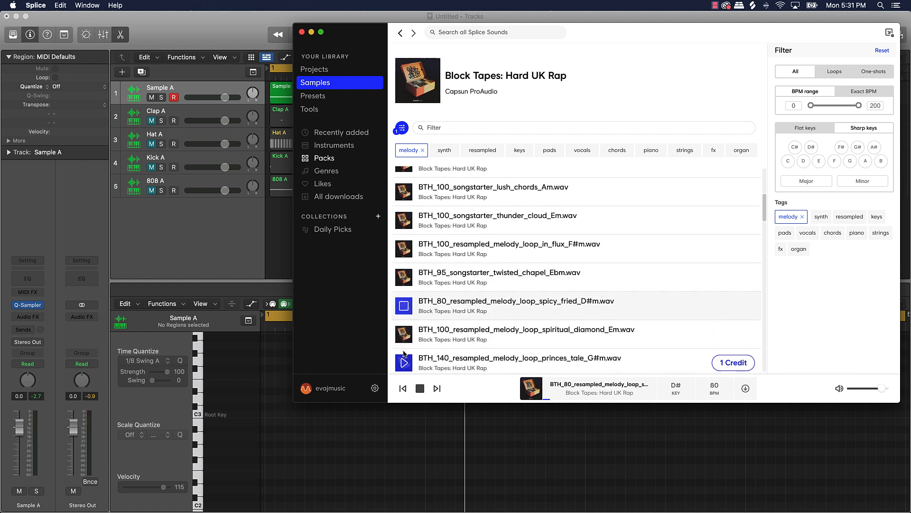
pyautogui.click(406, 277)
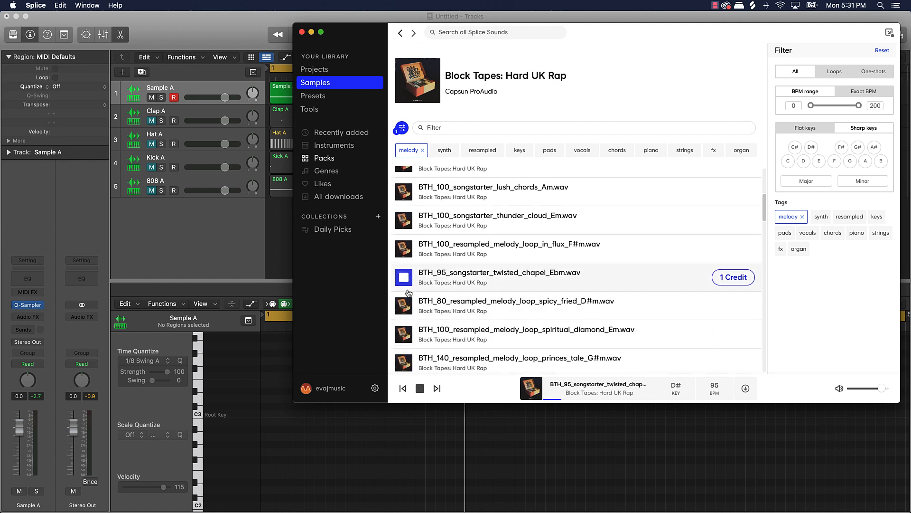
pyautogui.click(403, 334)
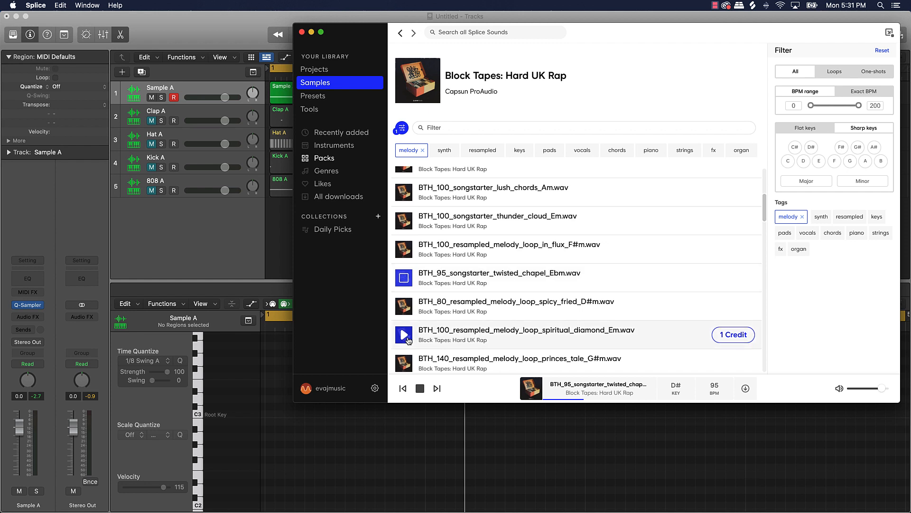
pyautogui.scroll(-1, 408, 340)
pyautogui.click(404, 318)
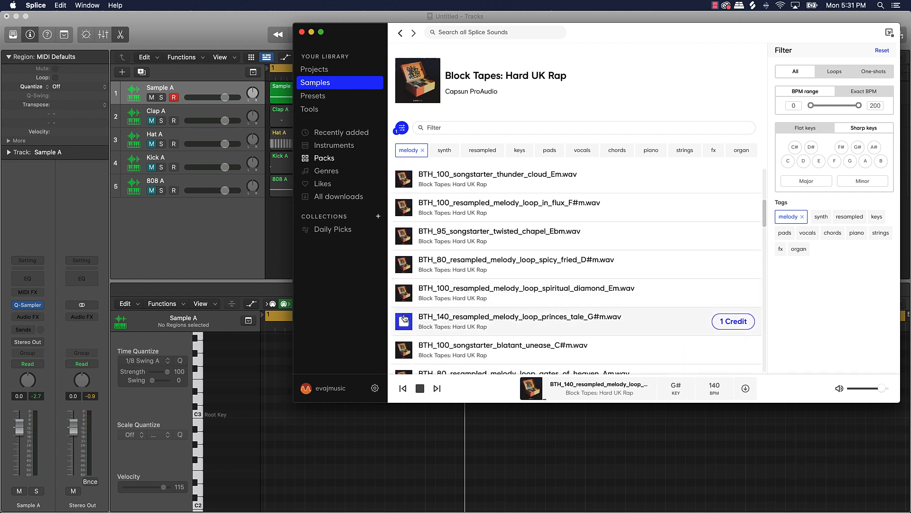
pyautogui.click(404, 351)
pyautogui.scroll(-2, 404, 351)
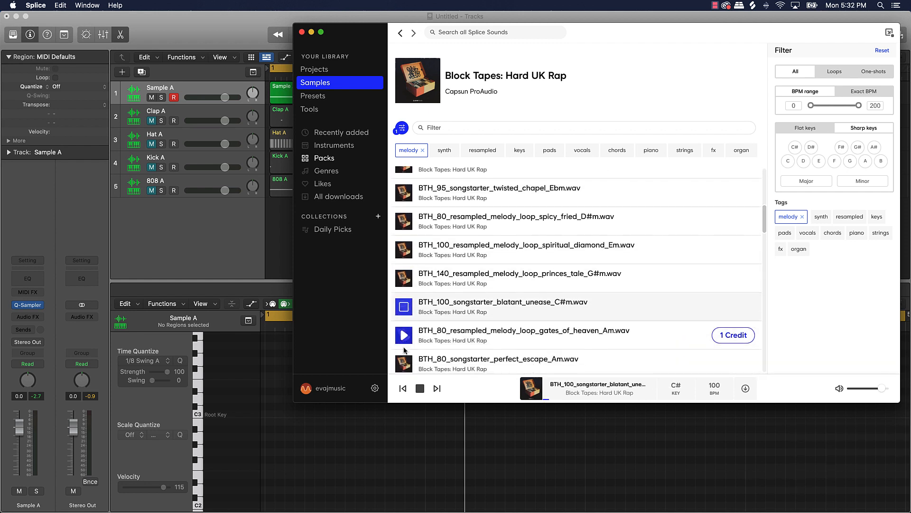
pyautogui.click(404, 331)
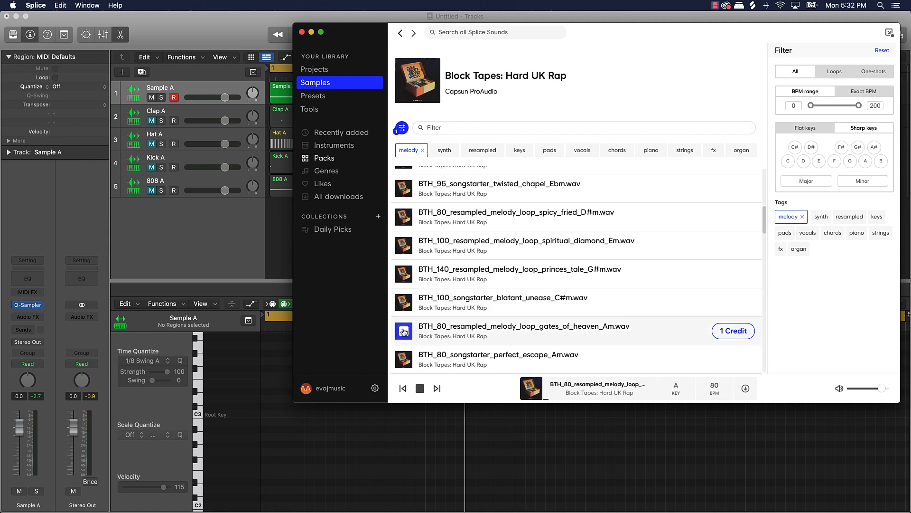
pyautogui.scroll(-2, 404, 331)
pyautogui.click(404, 313)
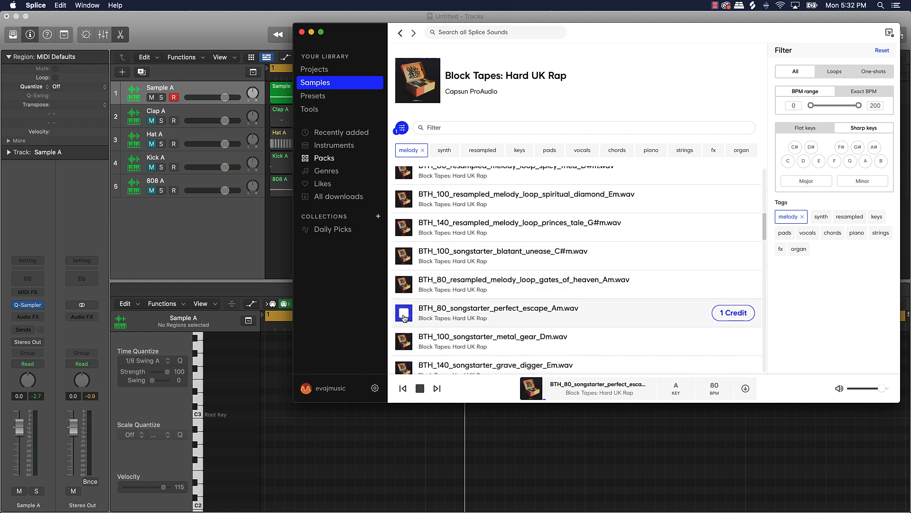
pyautogui.click(403, 340)
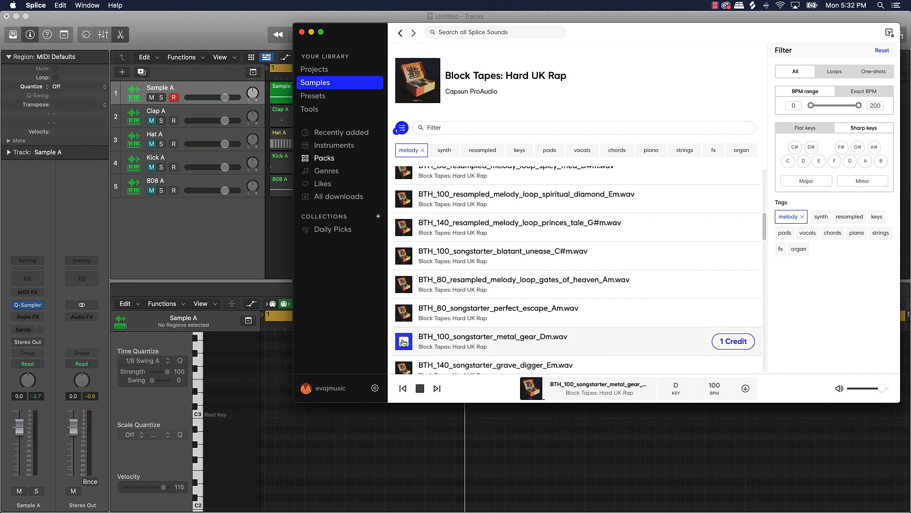
pyautogui.scroll(-1, 404, 341)
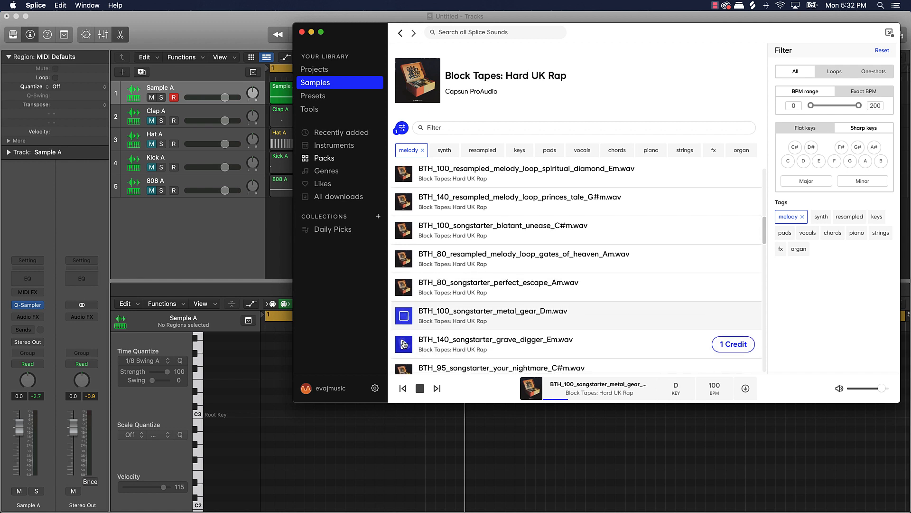
# Preview BTH_140_songstarter_grave_digger_Em.wav and download it for 1 credit
pyautogui.click(403, 344)
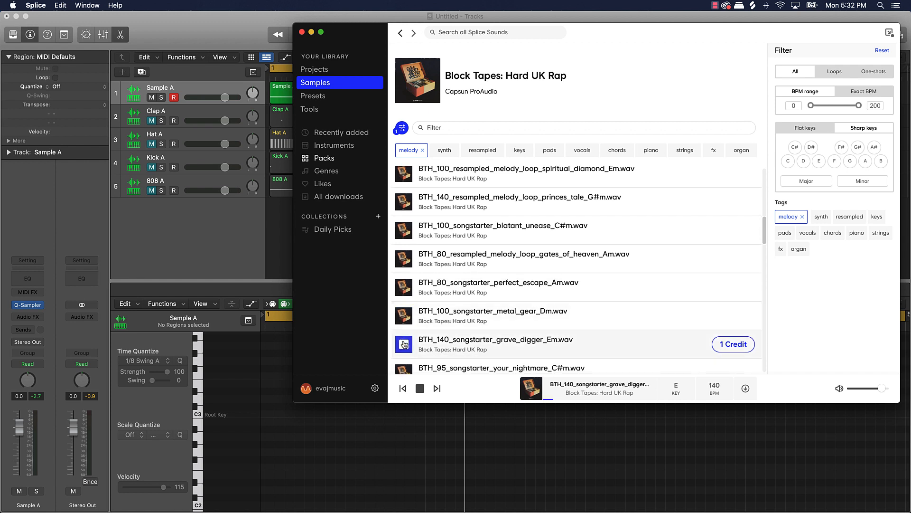
pyautogui.scroll(-1, 404, 344)
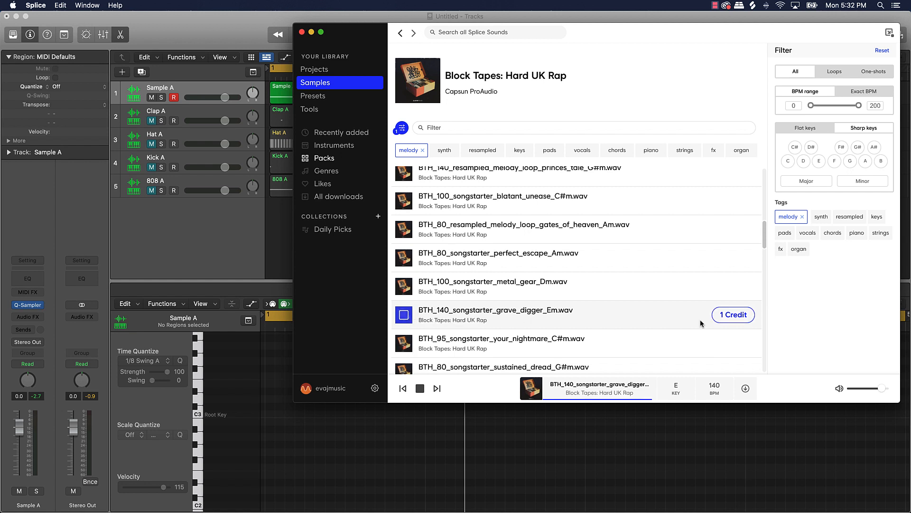
pyautogui.click(722, 317)
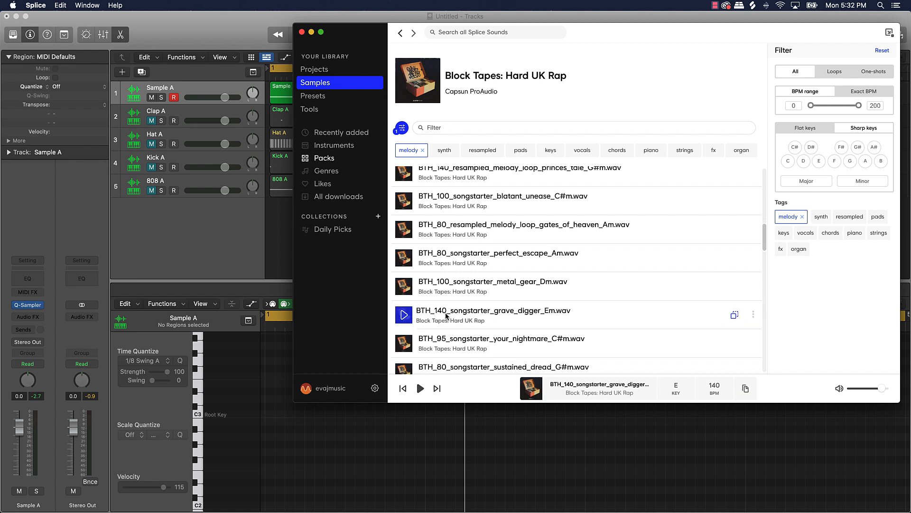
pyautogui.moveTo(446, 317)
pyautogui.mouseDown()
pyautogui.moveTo(179, 207)
pyautogui.moveTo(185, 223)
pyautogui.moveTo(432, 327)
pyautogui.moveTo(468, 332)
pyautogui.moveTo(460, 313)
pyautogui.mouseUp()
# Create one Quick Sampler software instrument track and move it below the 808 A track
pyautogui.click(230, 223)
pyautogui.click(123, 72)
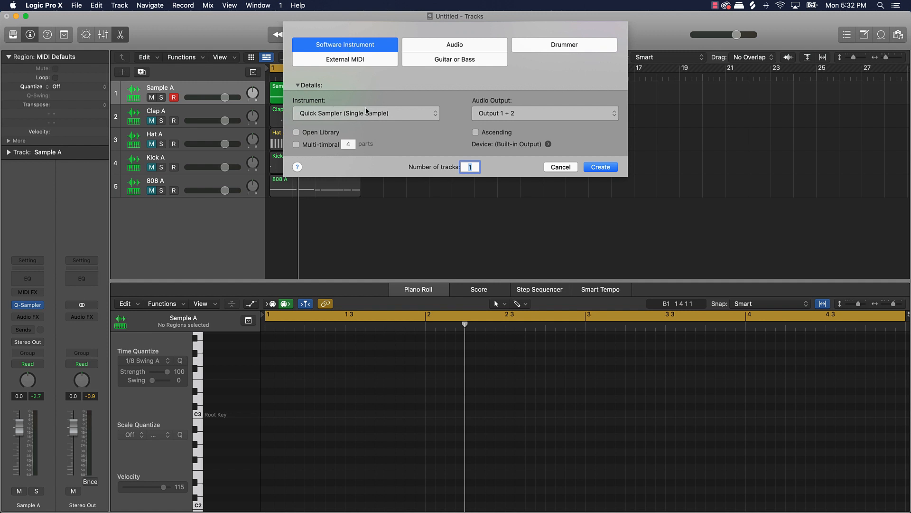
pyautogui.click(593, 168)
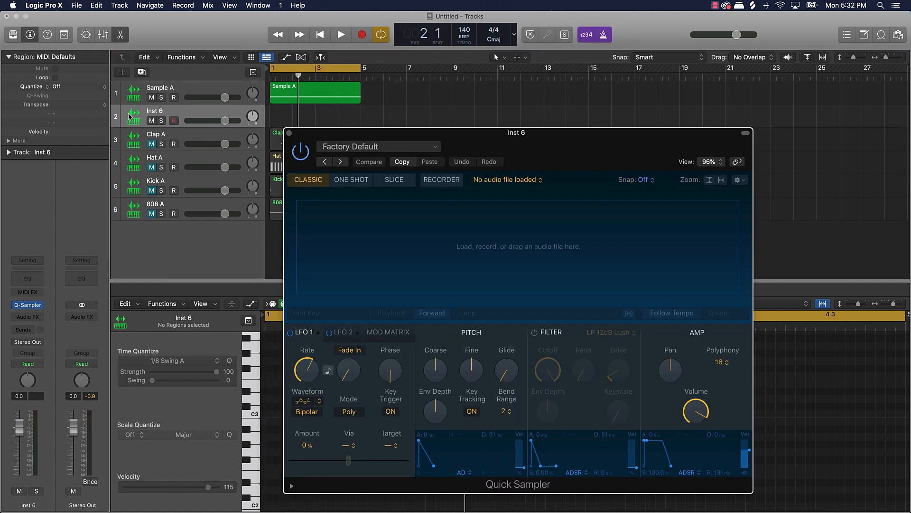
pyautogui.moveTo(129, 115); pyautogui.dragTo(147, 246)
# Load BTH_140_songstarter_grave_digger_Em.wav from Splice into the new track's Quick Sampler and enable Flex so it follows the project tempo
pyautogui.moveTo(317, 510)
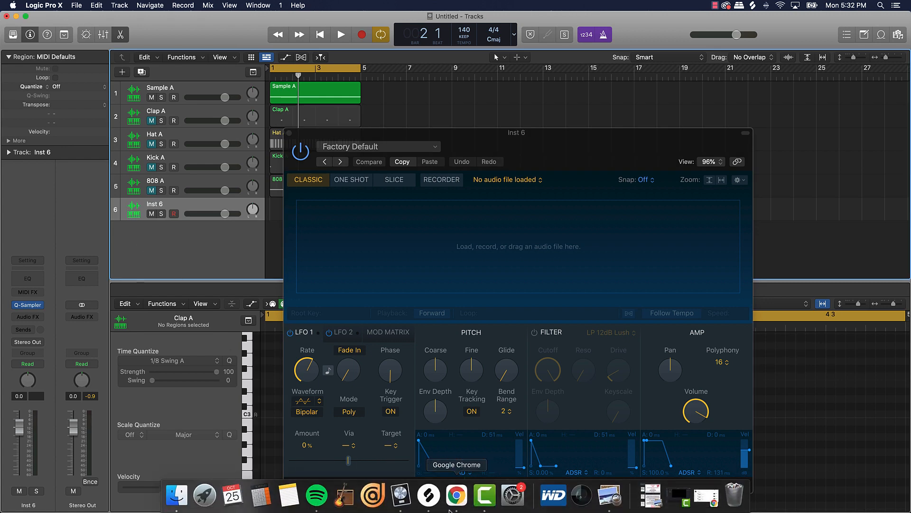
pyautogui.click(429, 504)
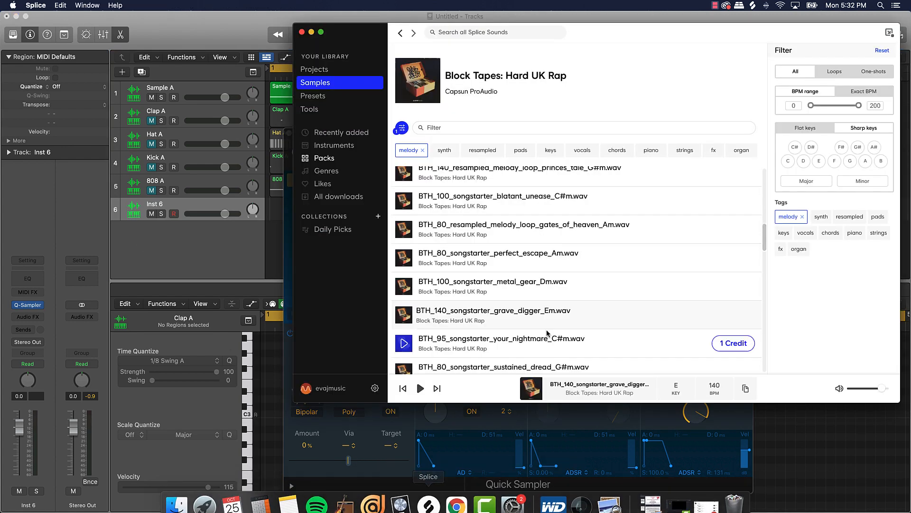
pyautogui.click(408, 318)
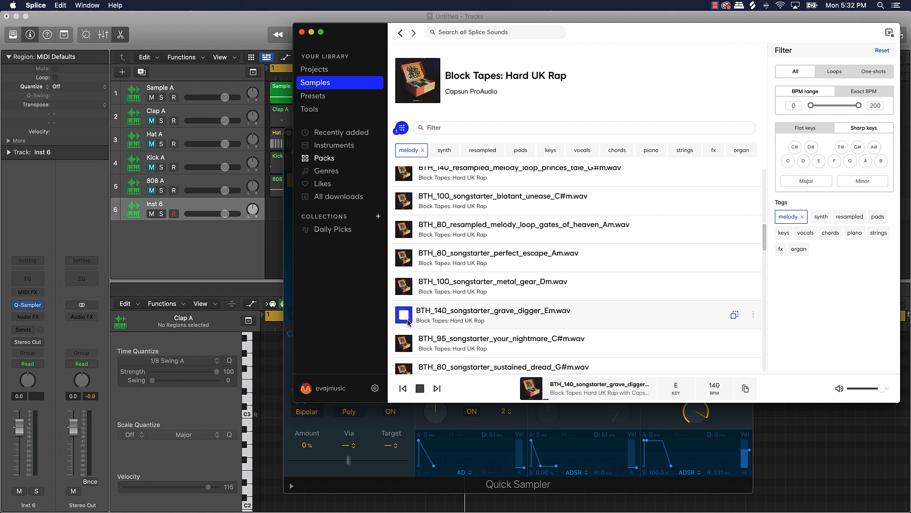
pyautogui.moveTo(371, 31); pyautogui.dragTo(593, 24)
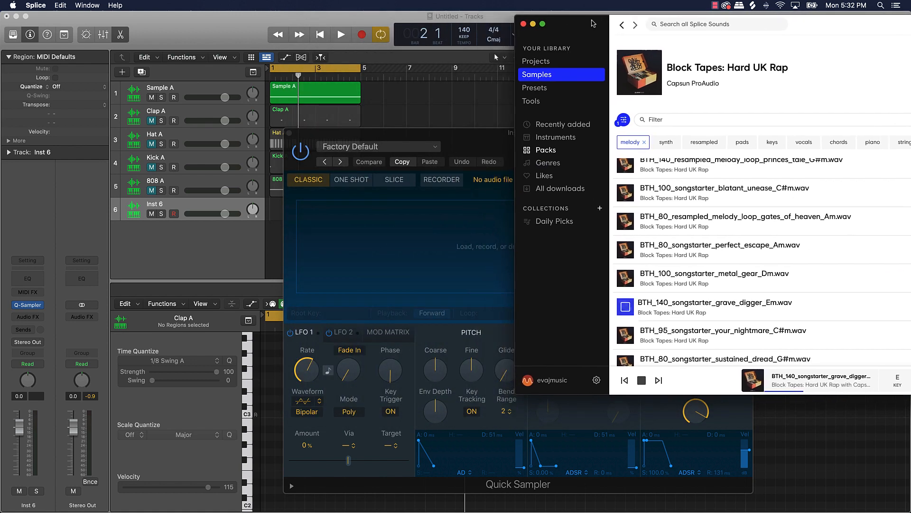
pyautogui.moveTo(652, 306); pyautogui.dragTo(370, 239)
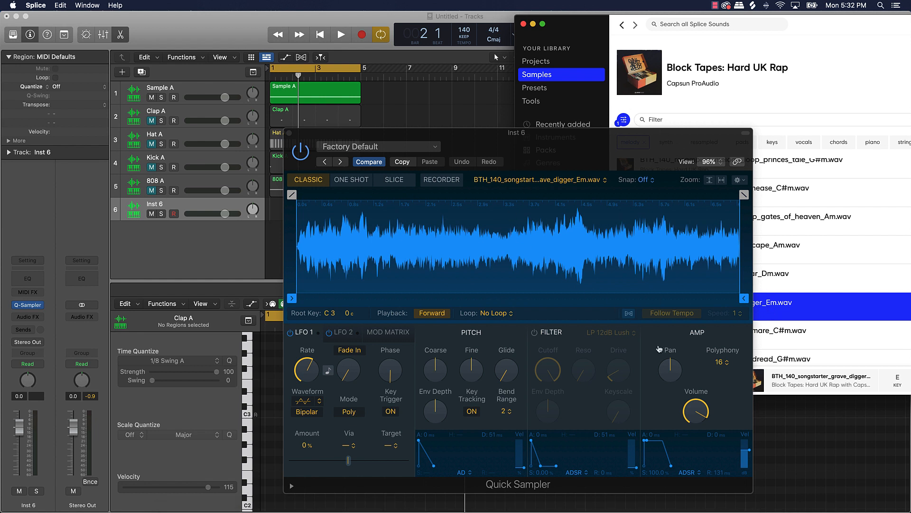
pyautogui.click(630, 314)
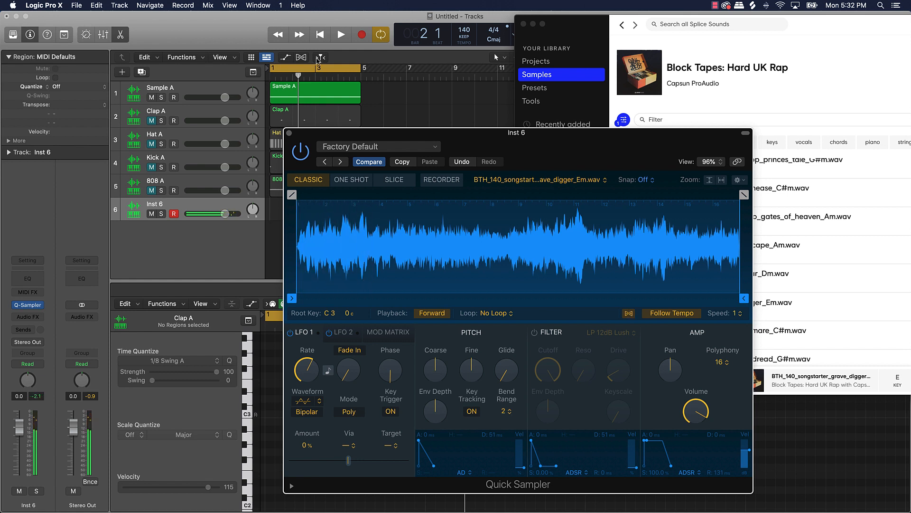
pyautogui.click(532, 23)
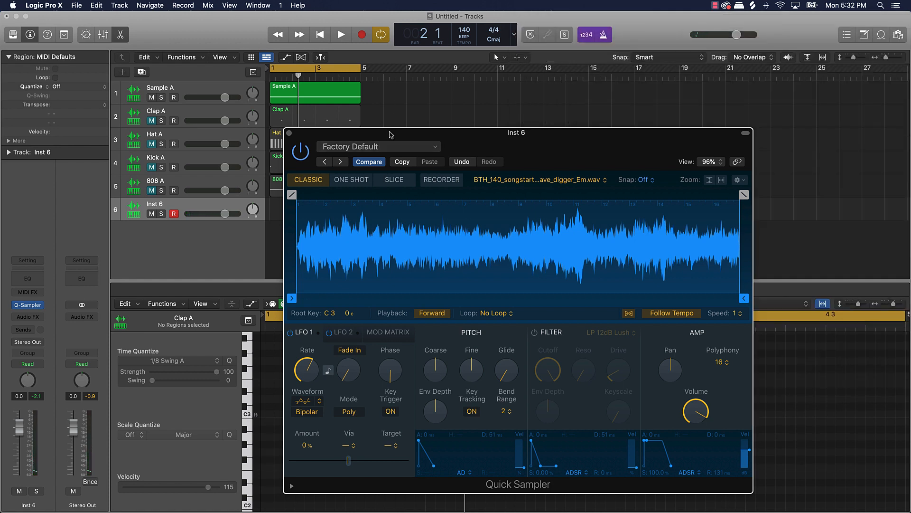
# Play the Sample A melody from the start together with the new grave_digger sample to compare them
pyautogui.click(313, 85)
pyautogui.press('space')
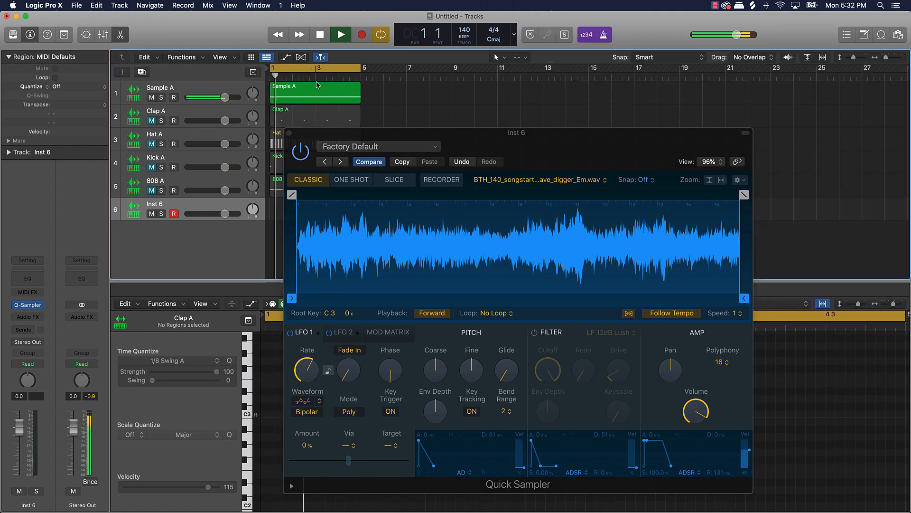
pyautogui.press('space')
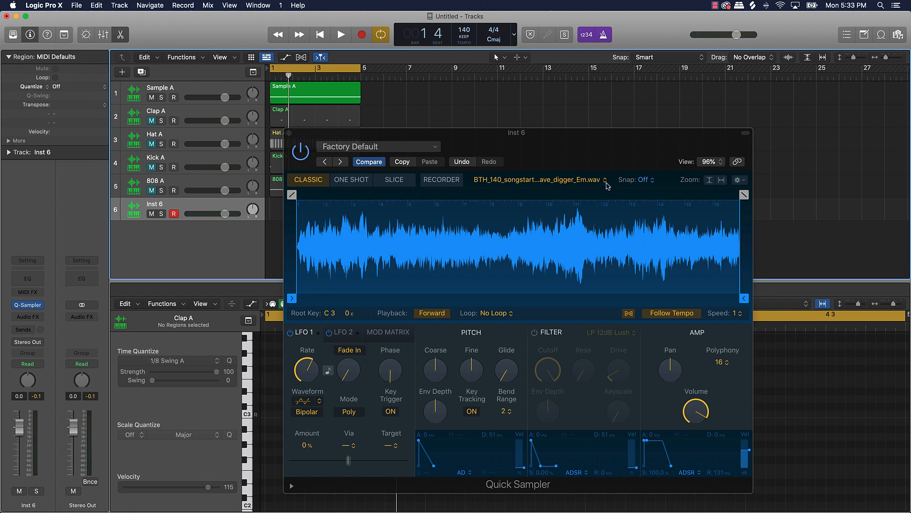
pyautogui.press('space')
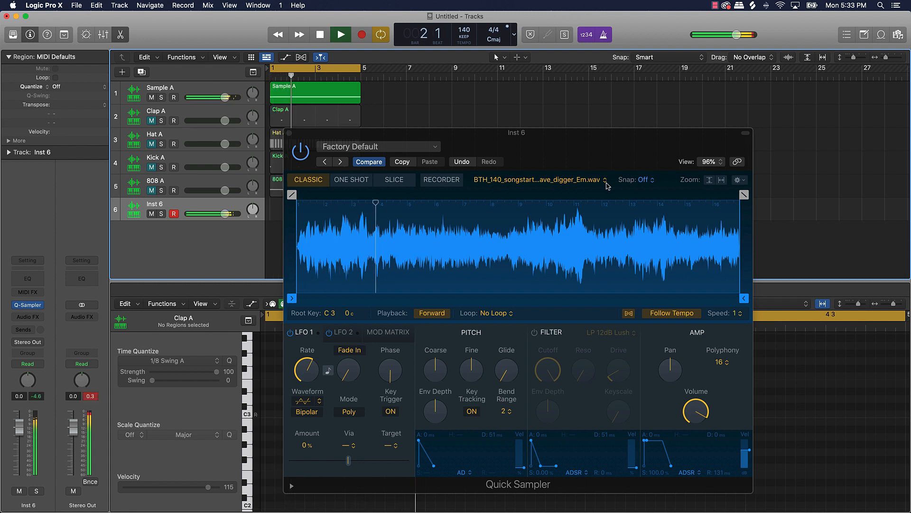
pyautogui.press('space')
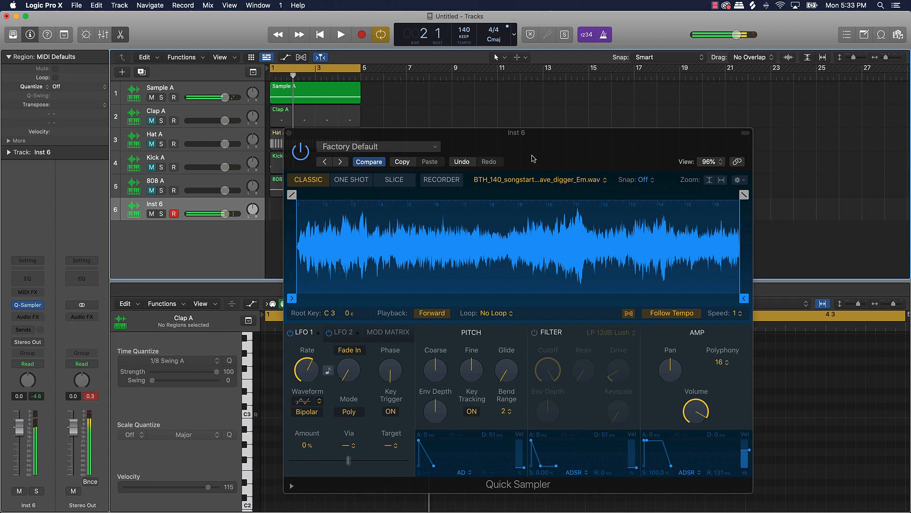
# Mute the Sample A track and record a held C3 note on Inst 6 across the four-bar cycle from bar 1
pyautogui.click(151, 98)
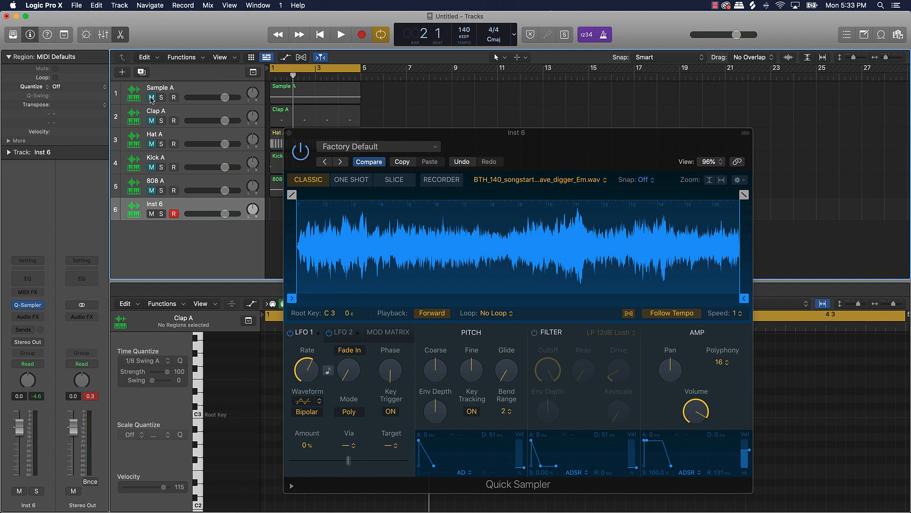
pyautogui.press('Return')
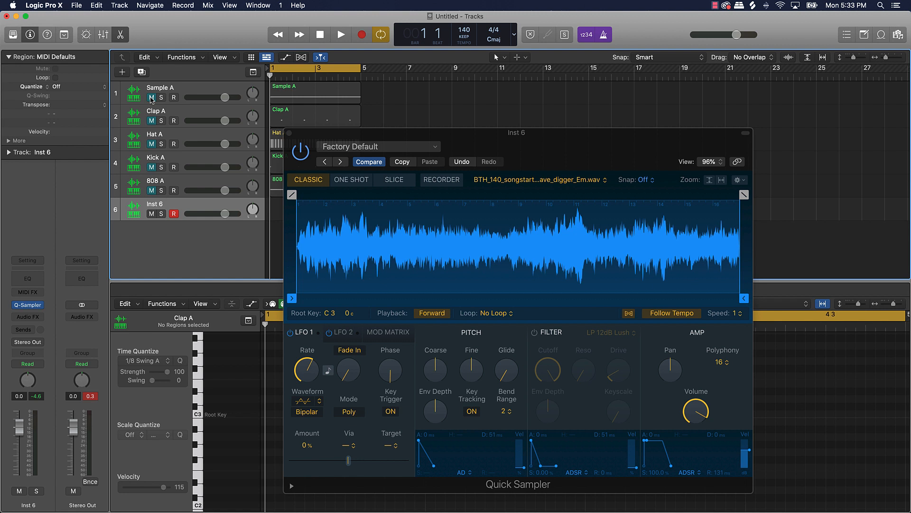
pyautogui.click(289, 133)
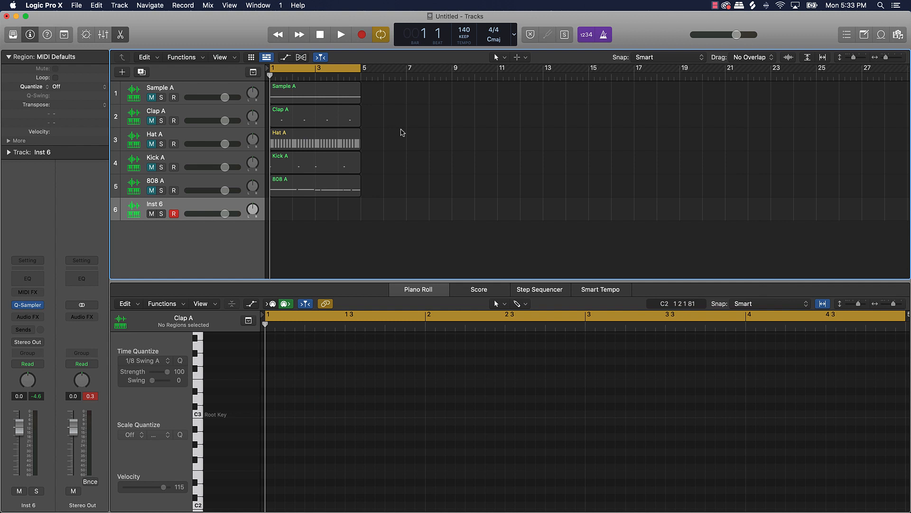
pyautogui.press('r')
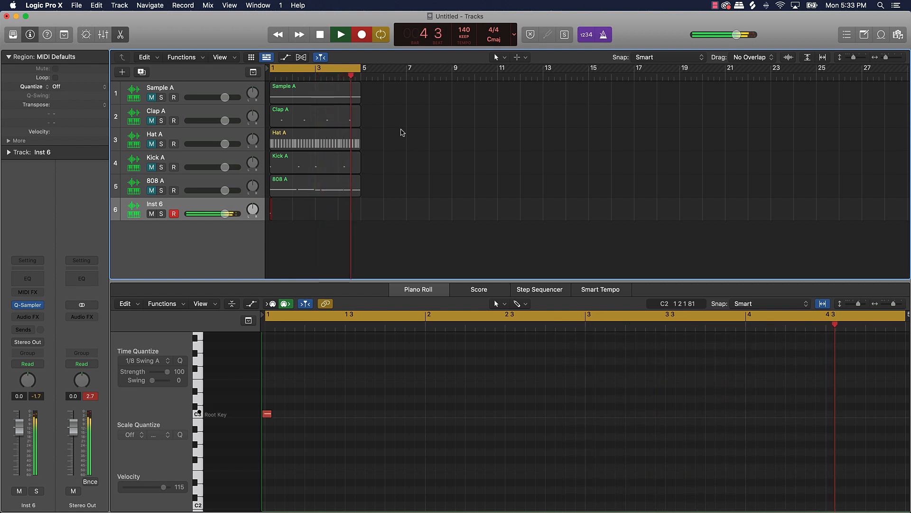
pyautogui.press('space')
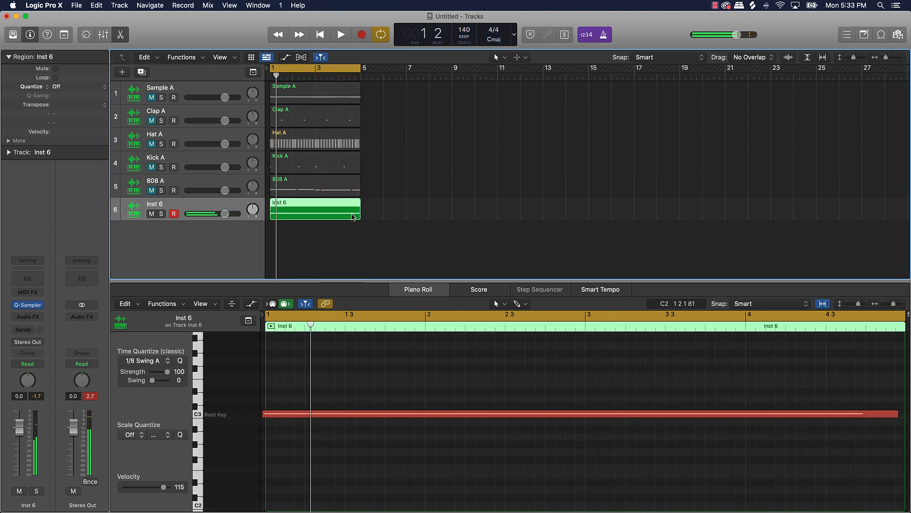
# Quantize the recorded Inst 6 note to 1/8 Swing A
pyautogui.click(336, 395)
pyautogui.press('super+a')
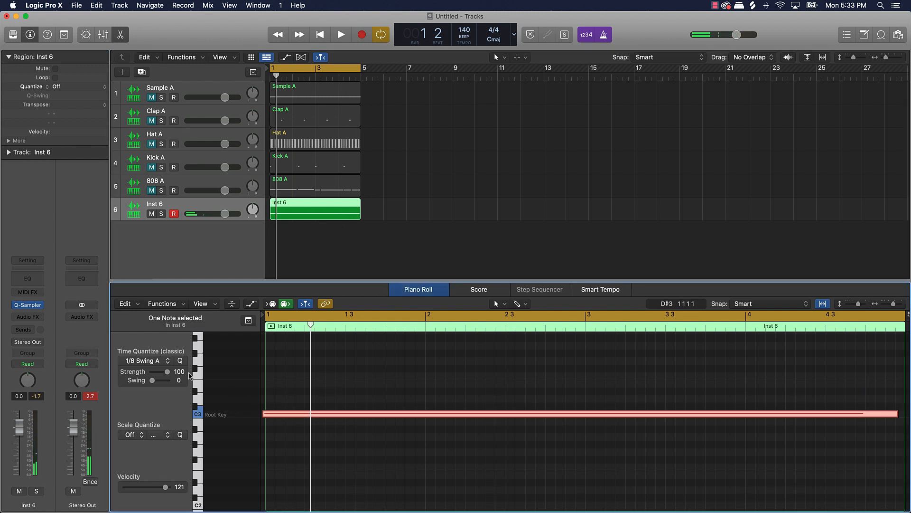
pyautogui.click(180, 361)
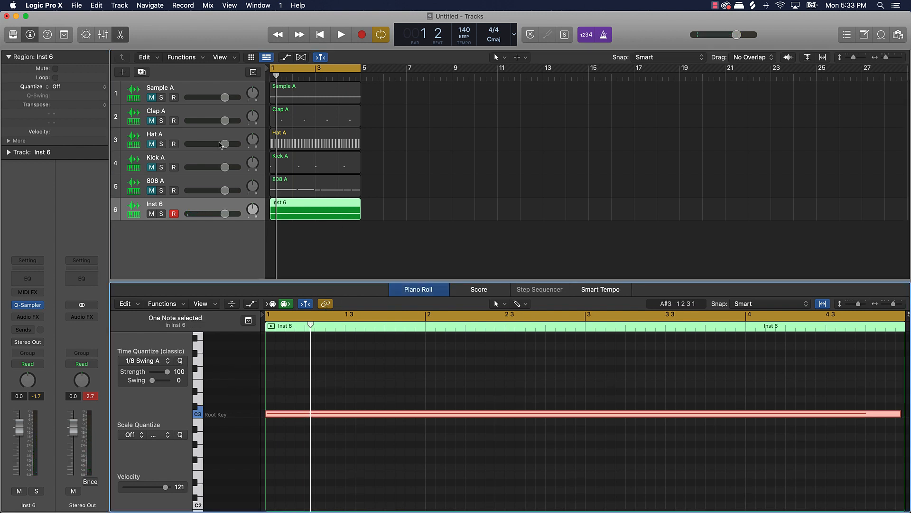
# Duplicate the Clap A track and copy its four-bar clap region onto the duplicate
pyautogui.click(175, 113)
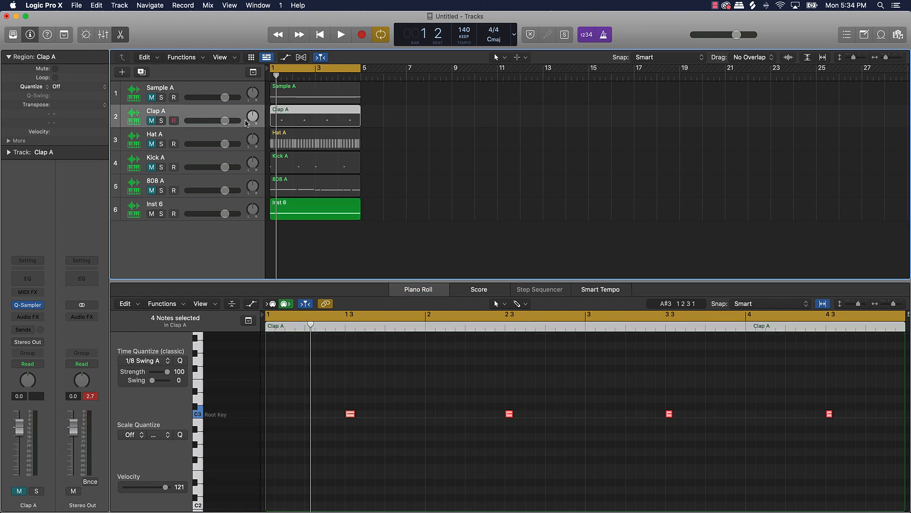
pyautogui.press('super+d')
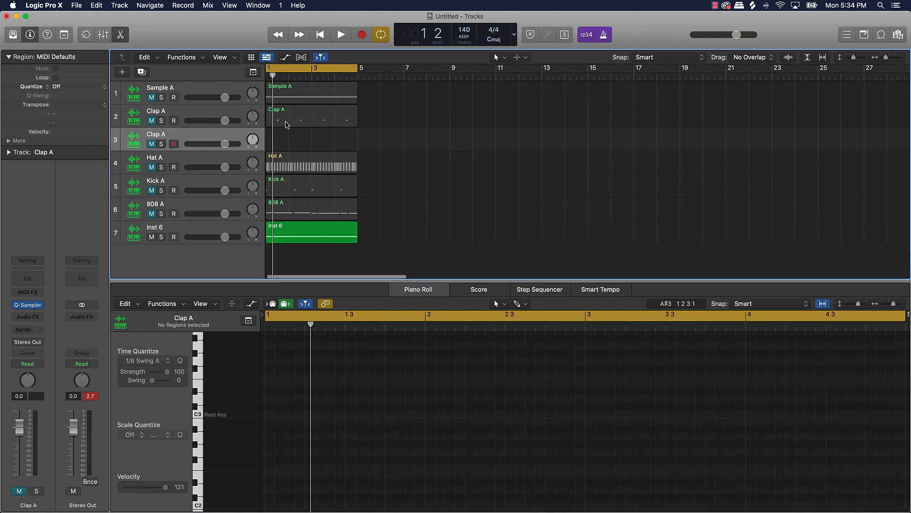
pyautogui.moveTo(286, 125); pyautogui.dragTo(285, 140)
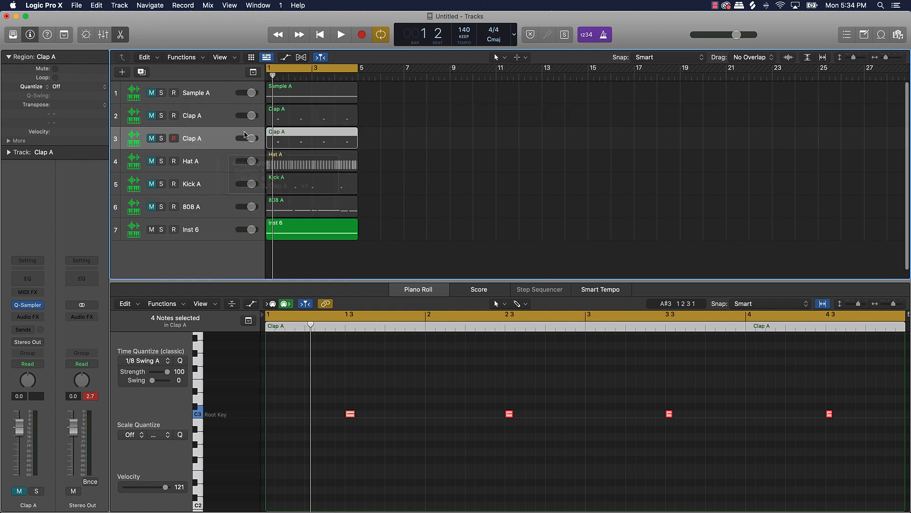
# Rename the duplicated clap track Clap B and move it below Inst 6
pyautogui.doubleClick(198, 138)
pyautogui.click(211, 138)
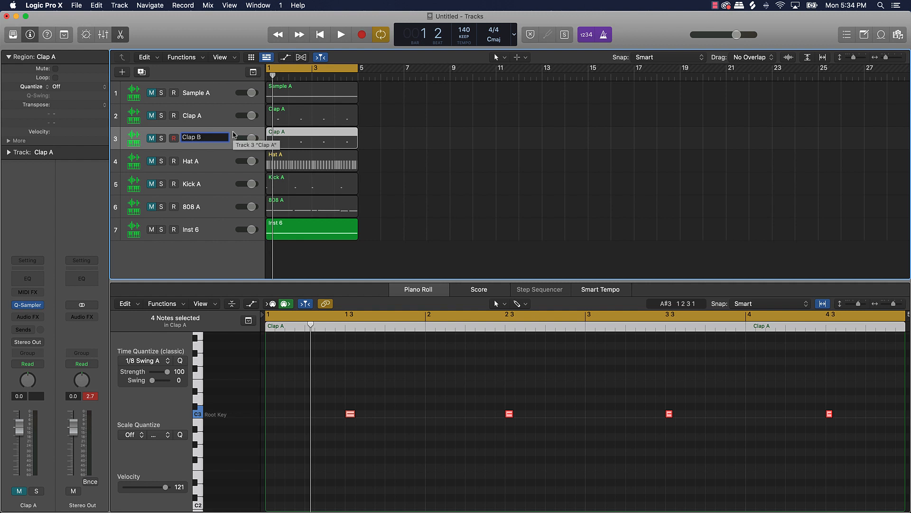
pyautogui.press('Return')
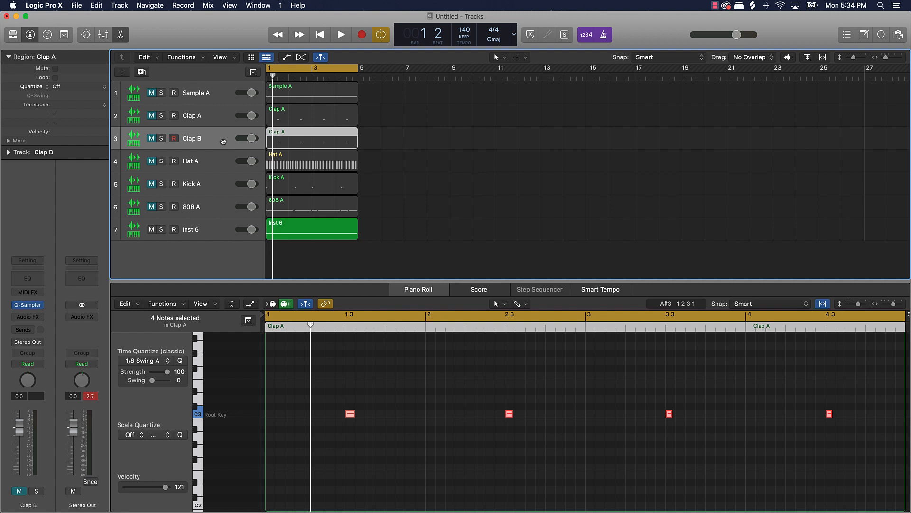
pyautogui.moveTo(223, 141); pyautogui.dragTo(225, 249)
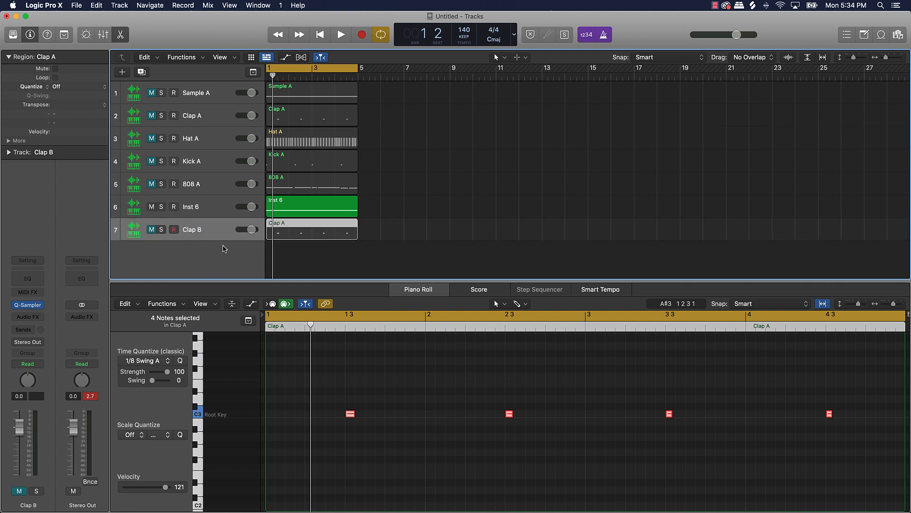
# Rename the Inst 6 track Sample B and name all regions after their tracks
pyautogui.doubleClick(190, 207)
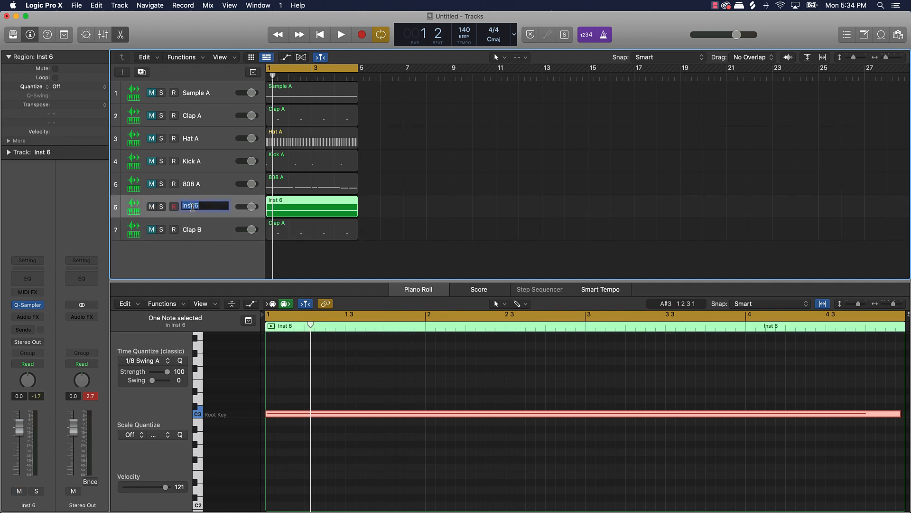
pyautogui.write('Sample B')
pyautogui.press('Return')
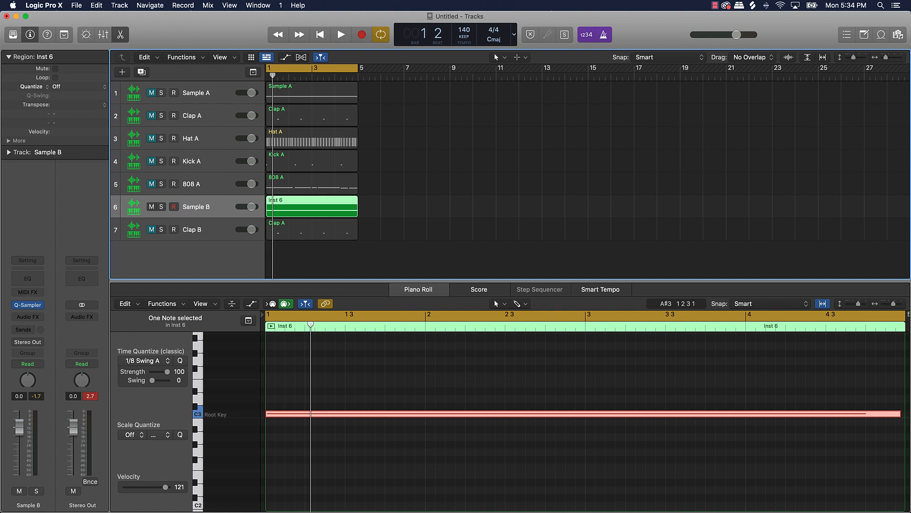
pyautogui.press('super+a')
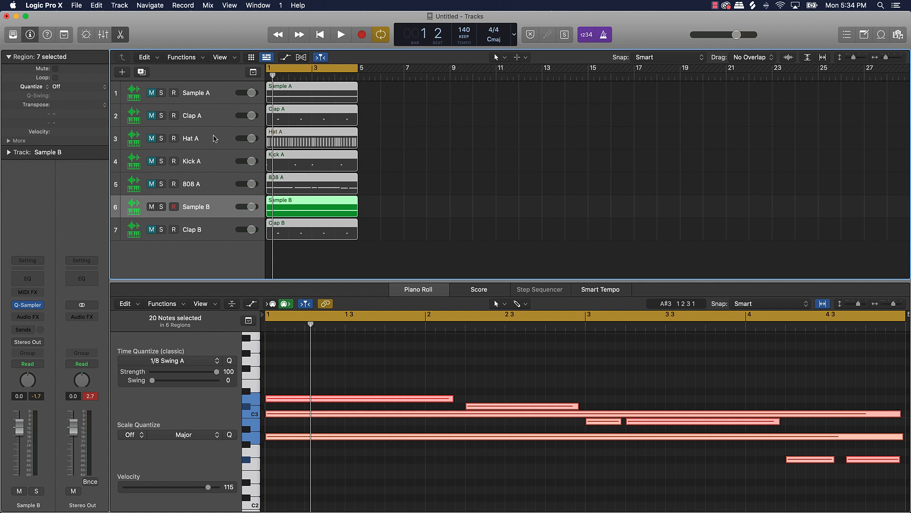
# Duplicate the Hat A, Kick A and 808 A tracks without regions and place the copies in that order below Clap B
pyautogui.click(215, 138)
pyautogui.press('super+d')
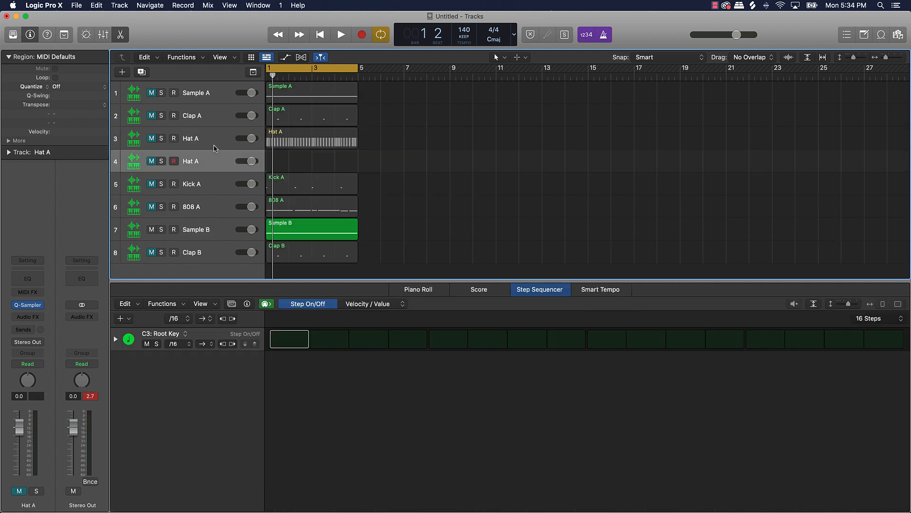
pyautogui.moveTo(209, 162); pyautogui.dragTo(198, 269)
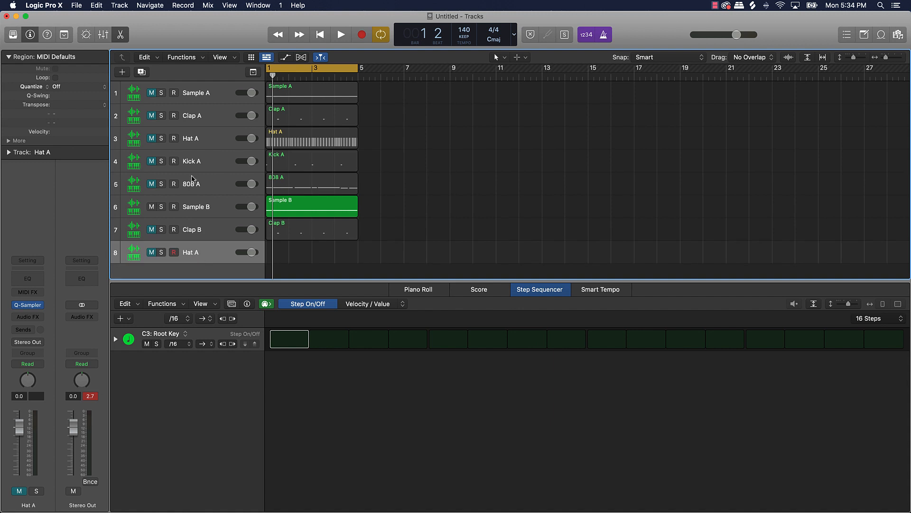
pyautogui.click(199, 161)
pyautogui.press('super+d')
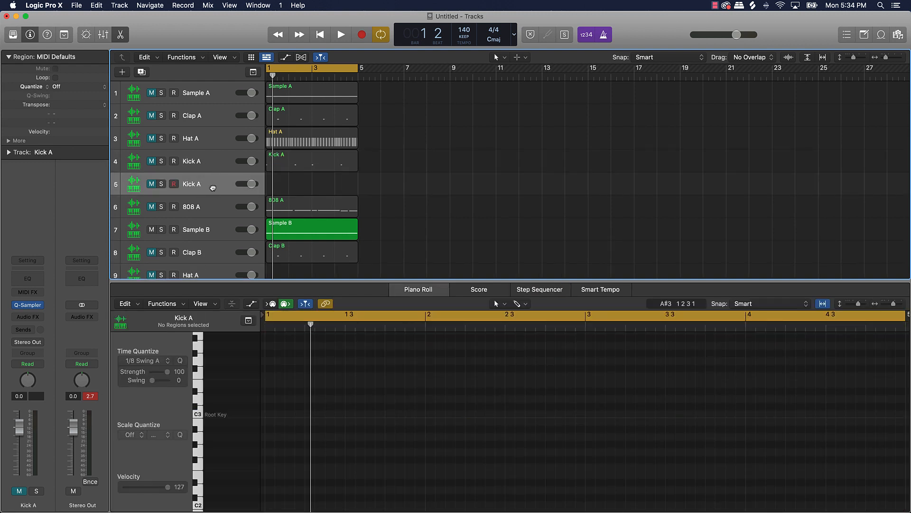
pyautogui.moveTo(213, 188); pyautogui.dragTo(216, 276)
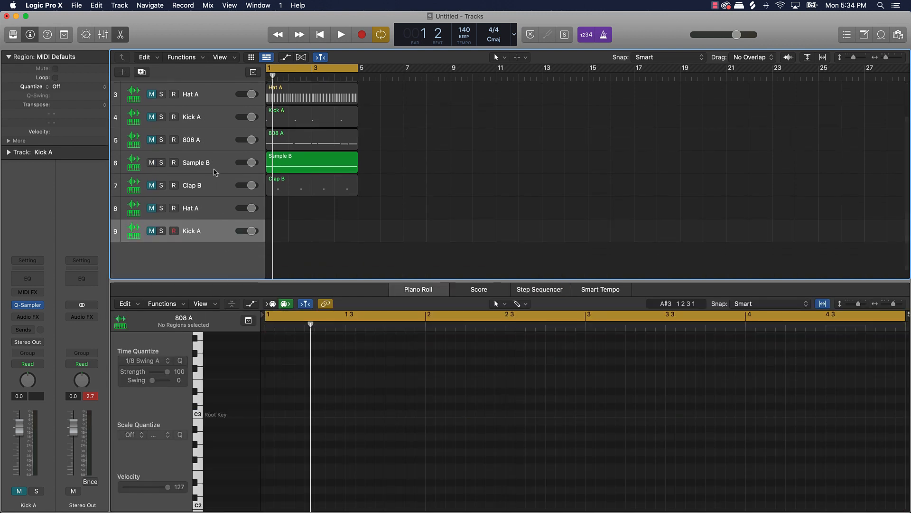
pyautogui.click(212, 148)
pyautogui.press('super+d')
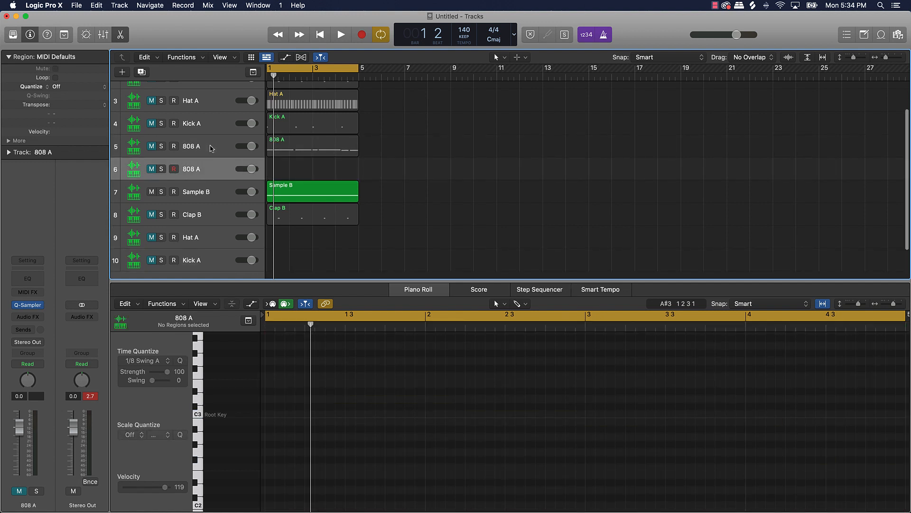
pyautogui.moveTo(209, 169); pyautogui.dragTo(229, 240)
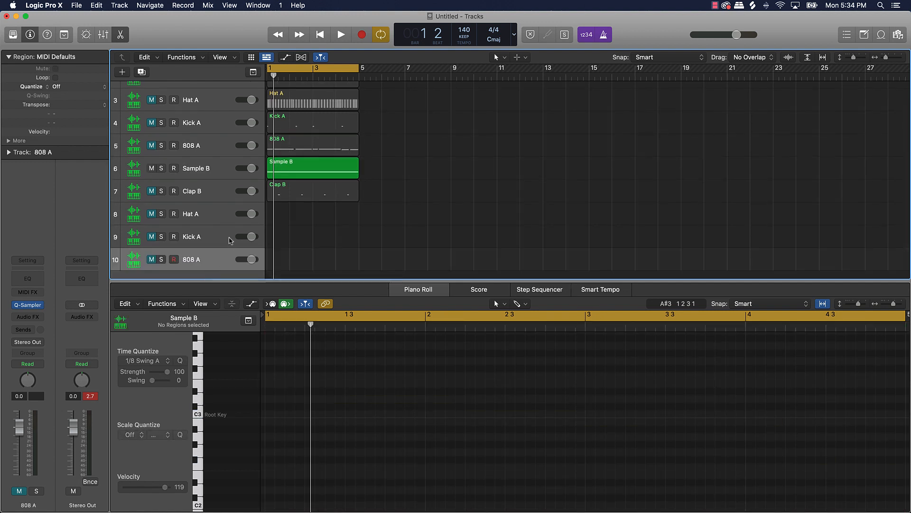
# Rename the duplicated Hat A, Kick A and 808 A tracks below Clap B as Hat B, Kick B and 808 B
pyautogui.doubleClick(203, 213)
pyautogui.click(203, 213)
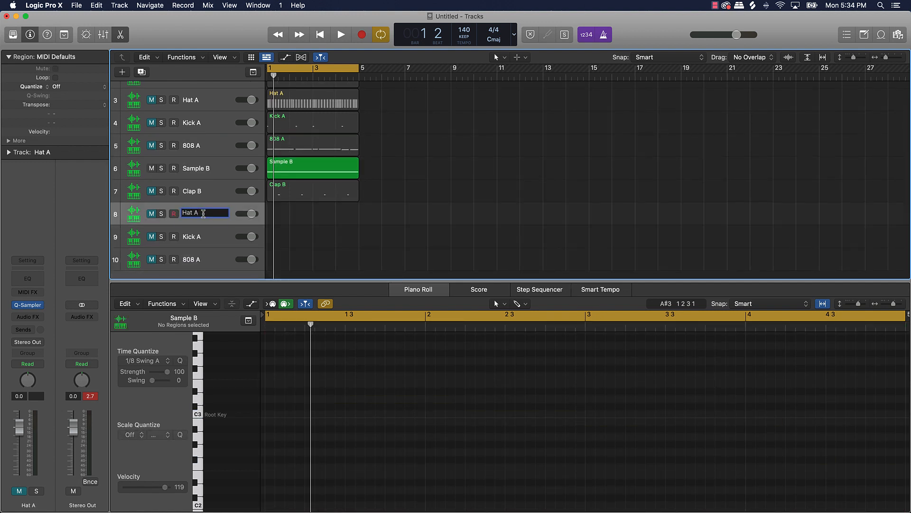
pyautogui.write('B')
pyautogui.press('Return')
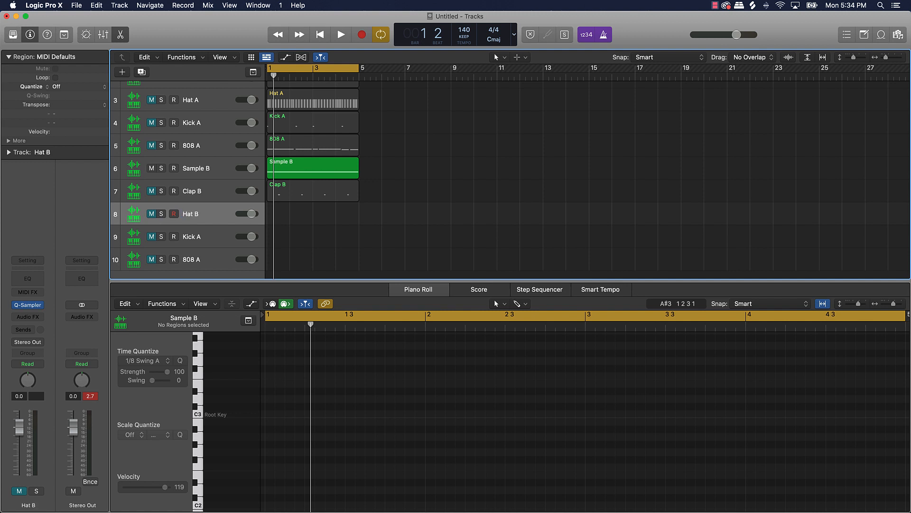
pyautogui.doubleClick(196, 237)
pyautogui.click(202, 236)
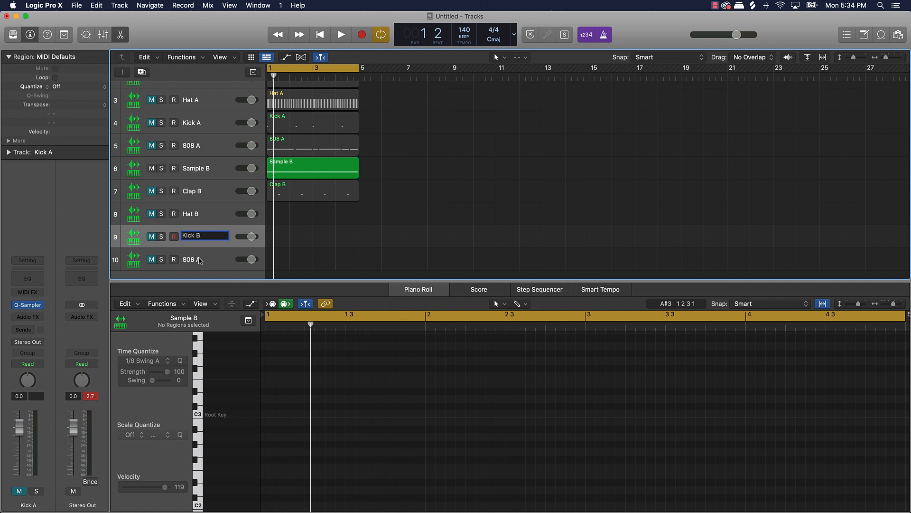
pyautogui.doubleClick(201, 259)
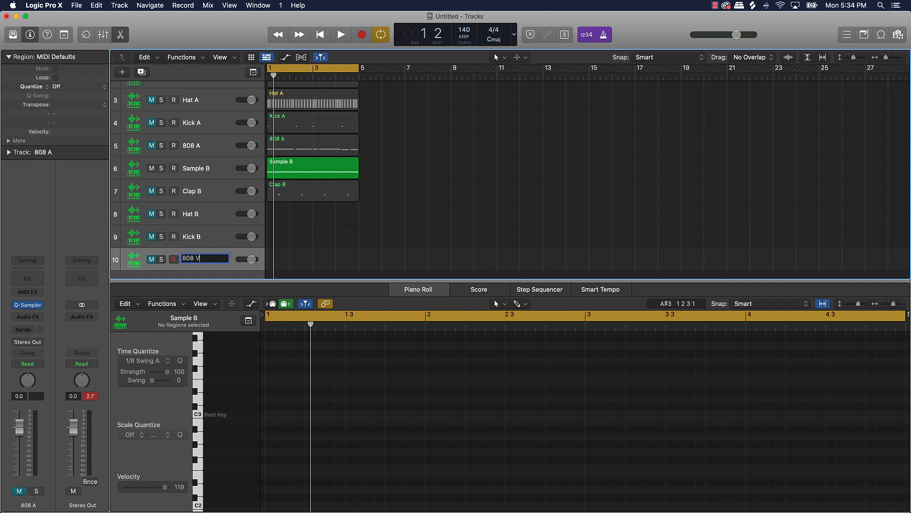
pyautogui.press('Return')
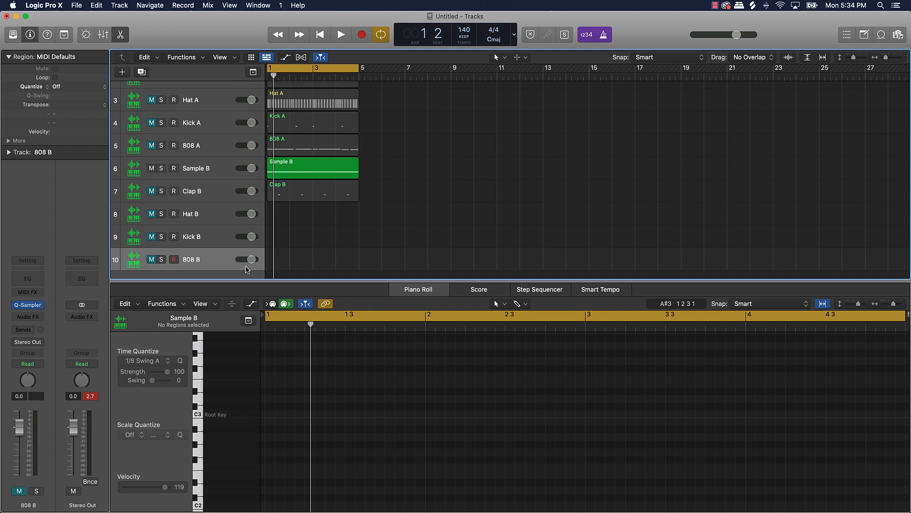
# Unmute the Clap B and Hat B tracks during playback and select Hat B
pyautogui.press('space')
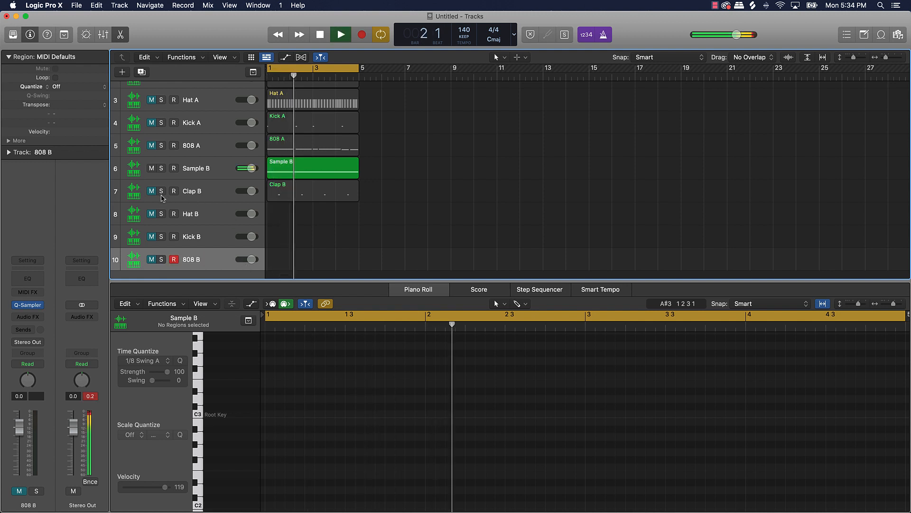
pyautogui.click(151, 191)
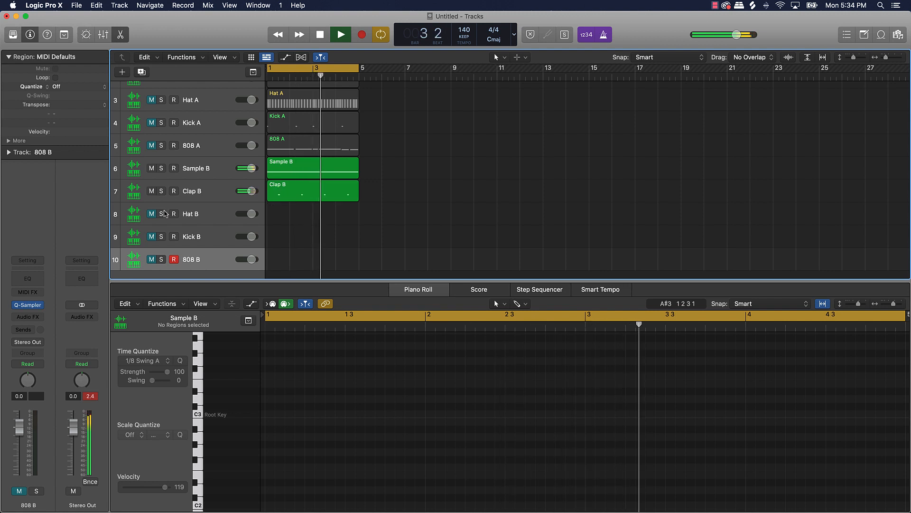
pyautogui.click(151, 214)
pyautogui.click(192, 213)
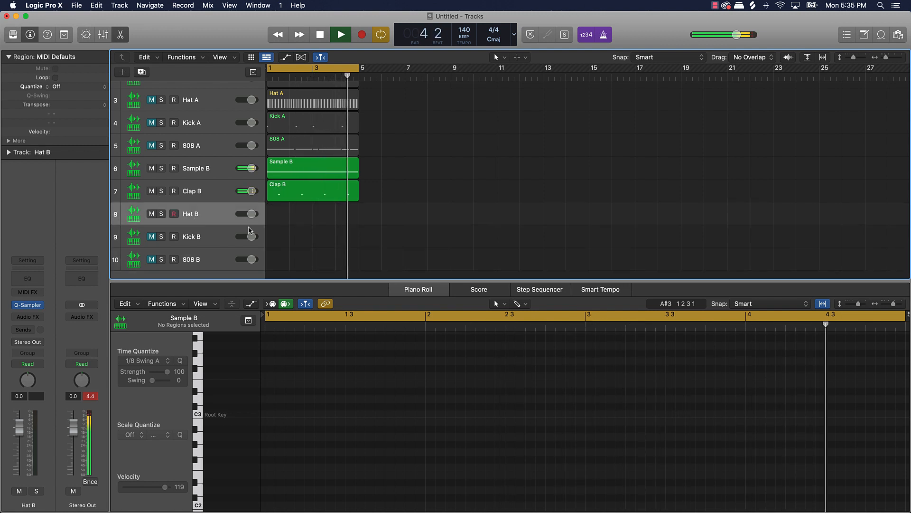
pyautogui.press('space')
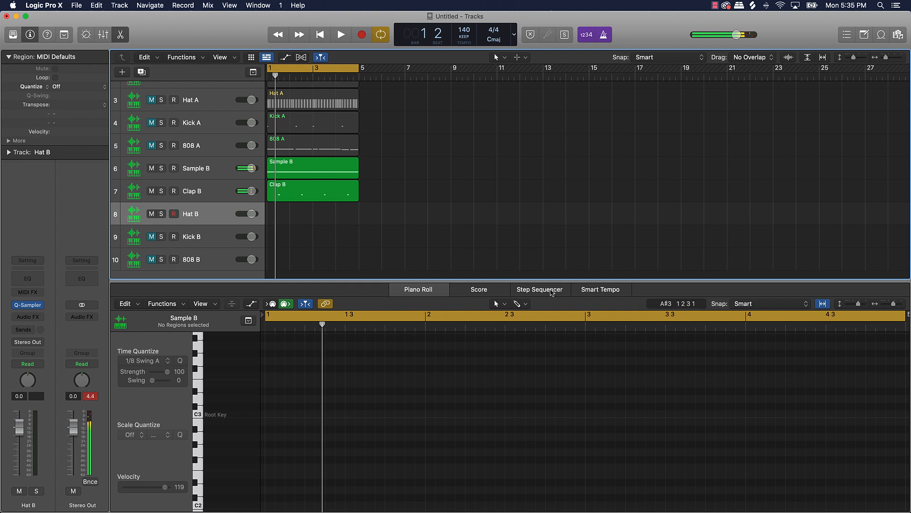
# Create a Step Sequencer pattern on Hat B from bar 1 with steps 1, 2, 3, 5, 7, 9, 11, 13 and 15 on, and play it
pyautogui.click(551, 292)
pyautogui.press('Return')
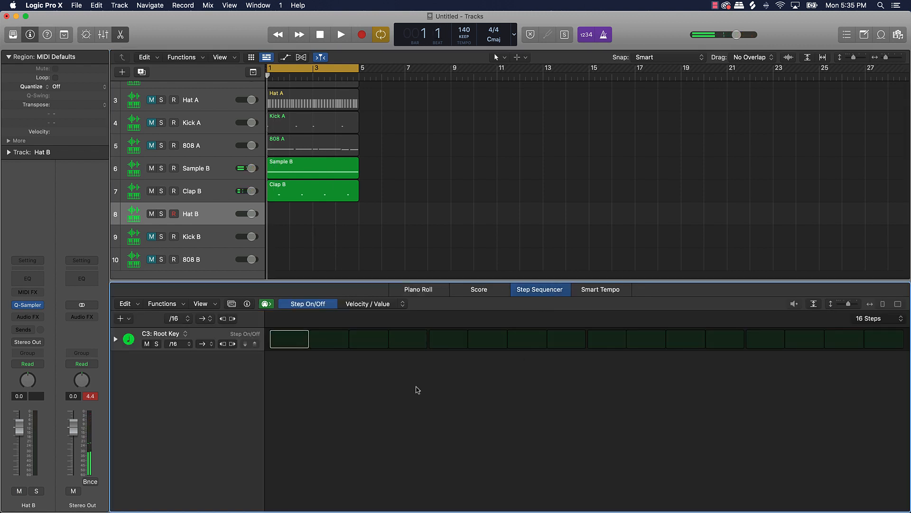
pyautogui.click(300, 345)
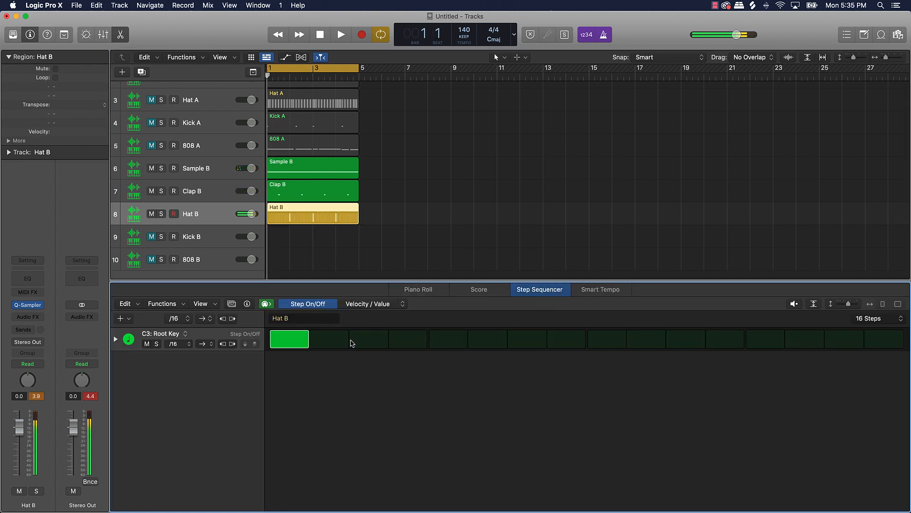
pyautogui.click(351, 341)
pyautogui.click(330, 339)
pyautogui.click(459, 346)
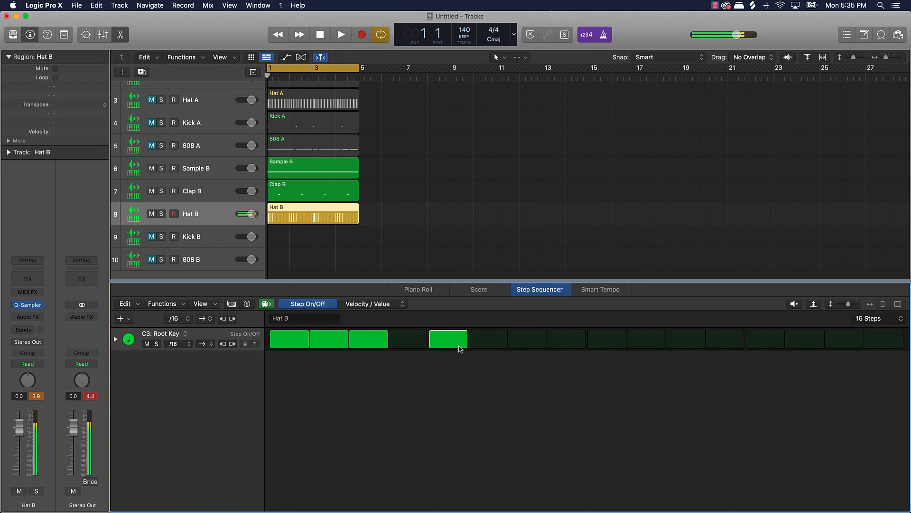
pyautogui.click(539, 347)
pyautogui.click(613, 345)
pyautogui.click(678, 344)
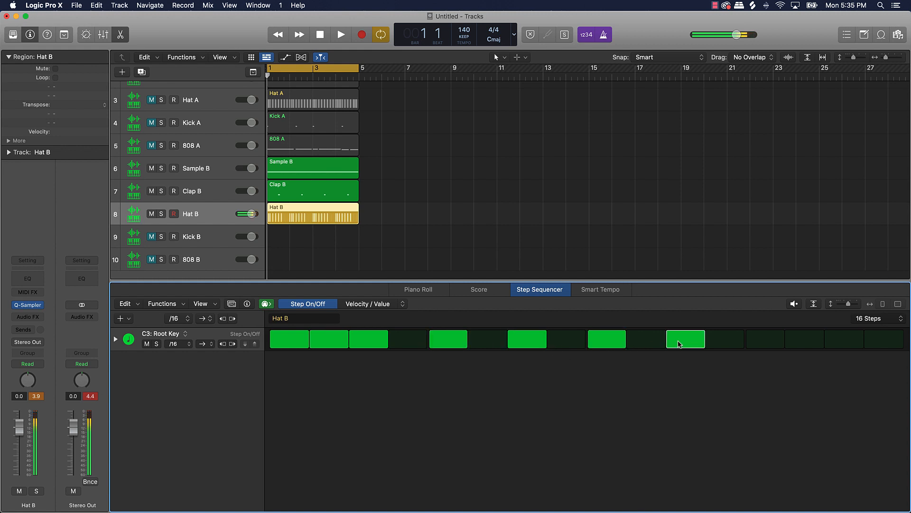
pyautogui.click(766, 341)
pyautogui.click(828, 340)
pyautogui.press('space')
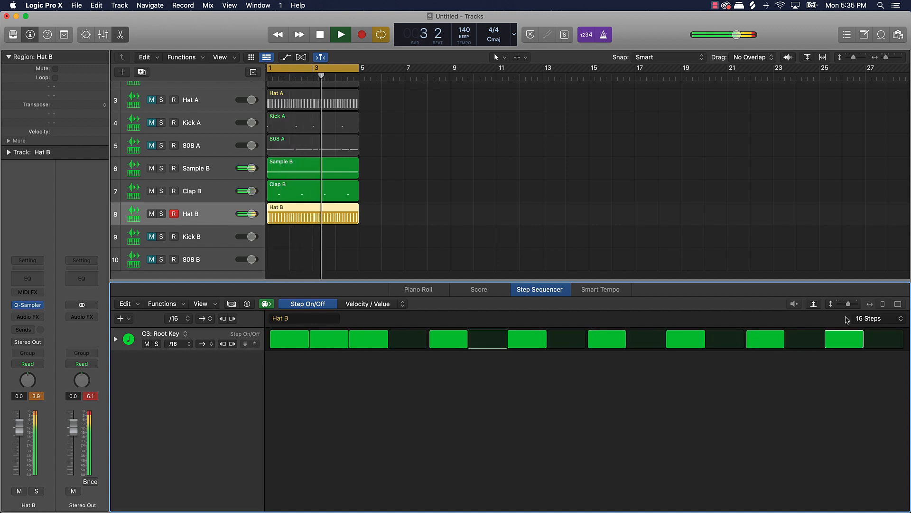
# Extend the Hat B pattern to 64 steps, turn off step 18 and play it back
pyautogui.click(876, 318)
pyautogui.click(866, 357)
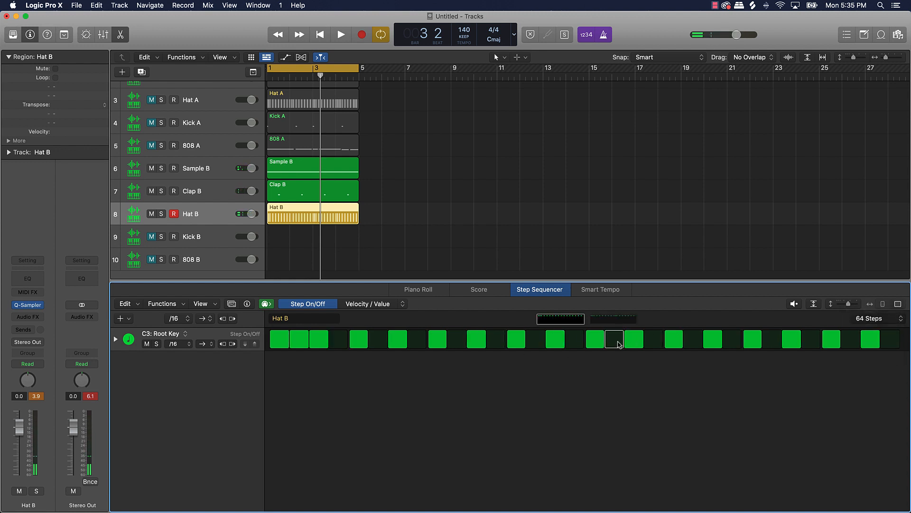
pyautogui.press('space')
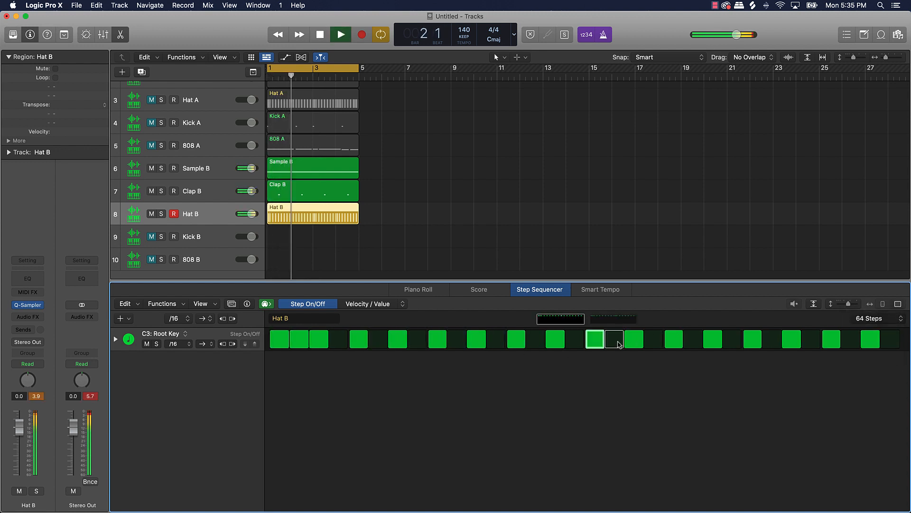
# In the second half of the Hat B pattern, turn off step 50 and turn on step 60
pyautogui.click(611, 322)
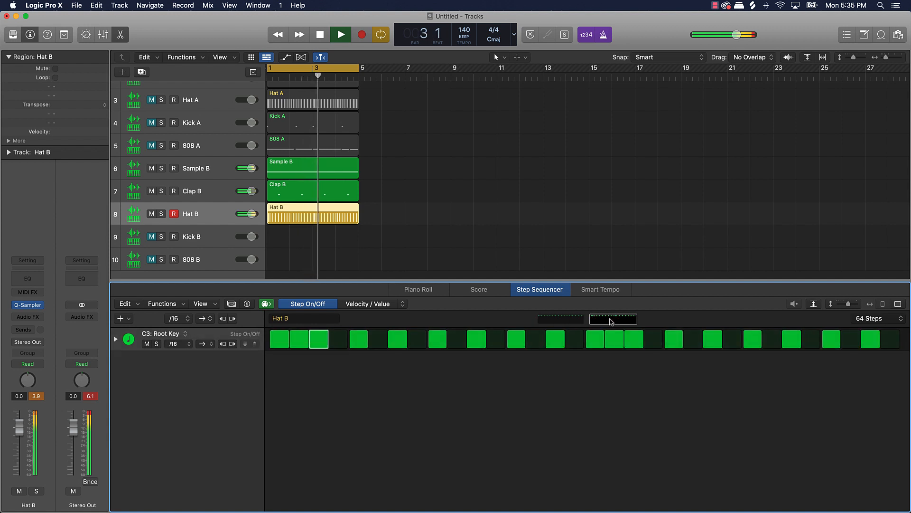
pyautogui.click(614, 339)
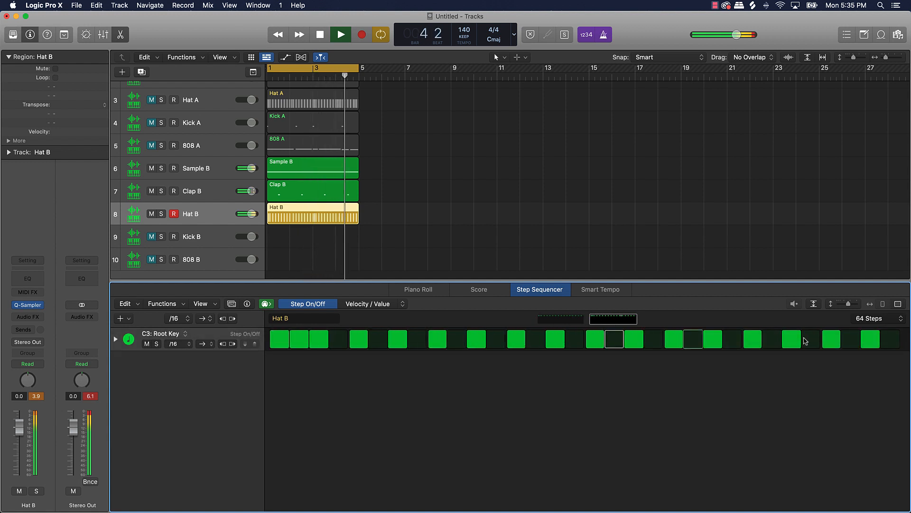
pyautogui.press('space')
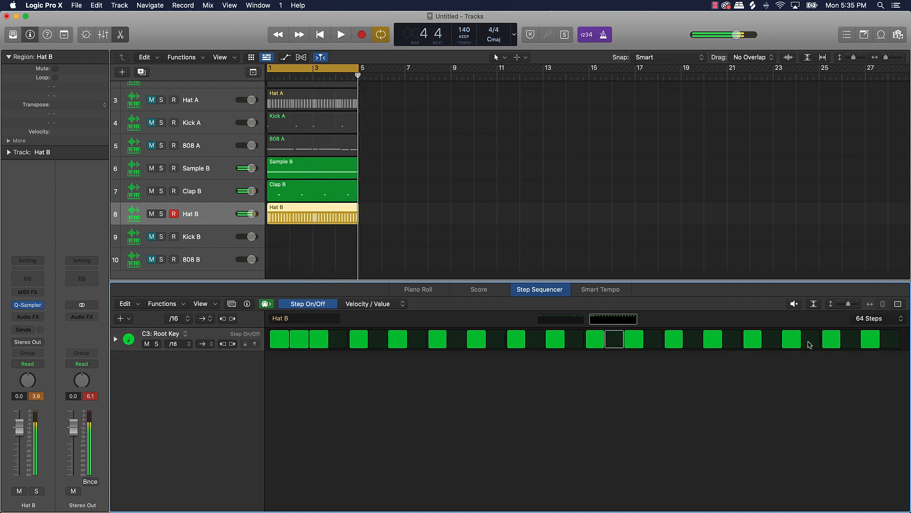
pyautogui.press('space')
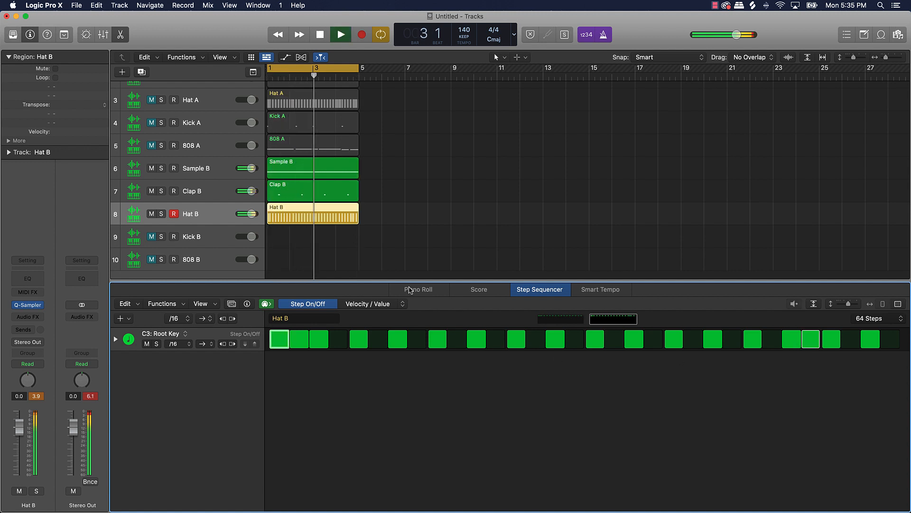
# Unmute the Kick B track and record a four-bar pattern of nine C3 kick hits on it
pyautogui.click(152, 237)
pyautogui.click(216, 237)
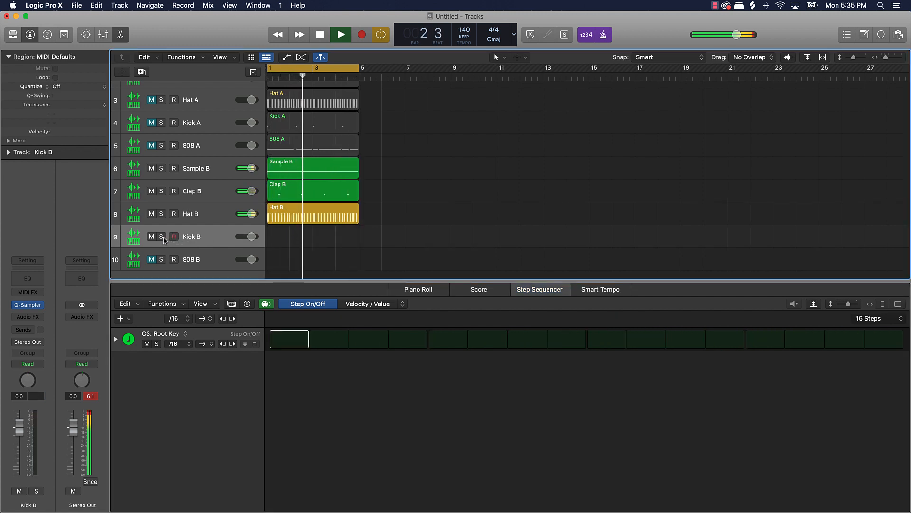
pyautogui.press('space')
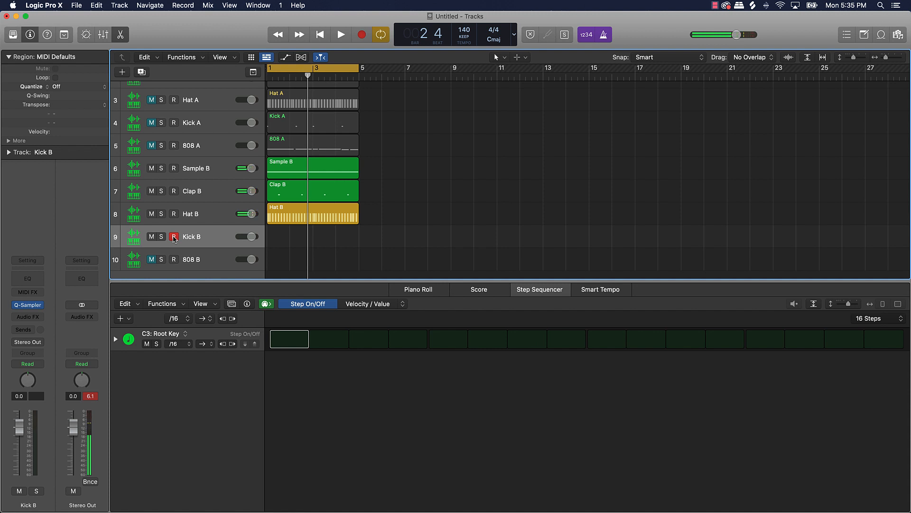
pyautogui.press('space')
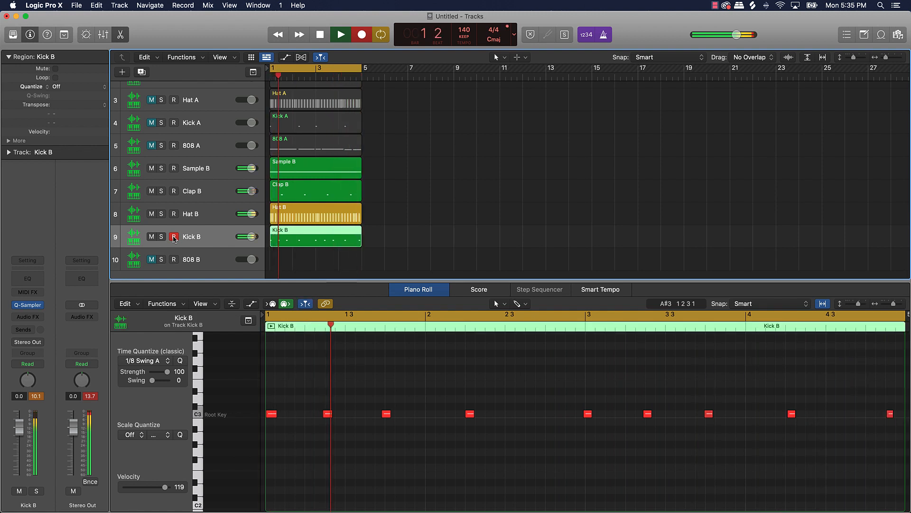
pyautogui.press('space')
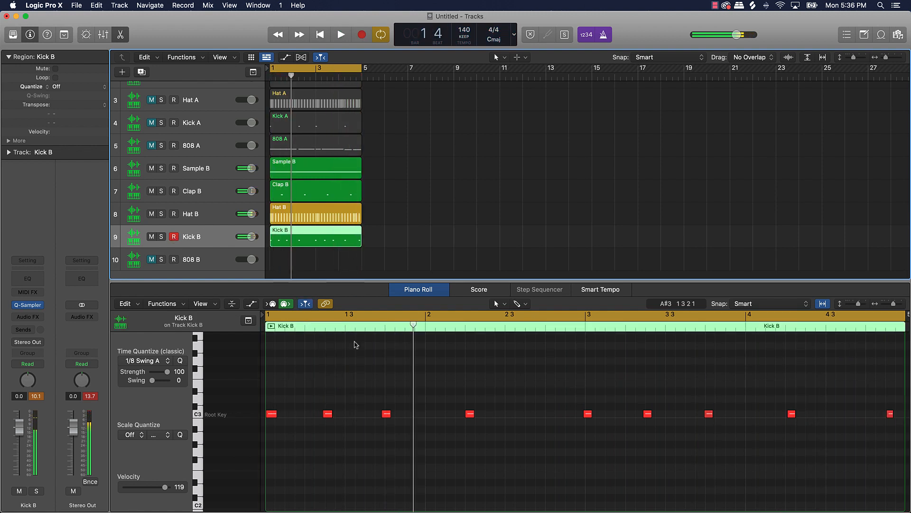
# Quantize all the recorded Kick B notes to 1/8 Swing A
pyautogui.click(360, 353)
pyautogui.press('super+a')
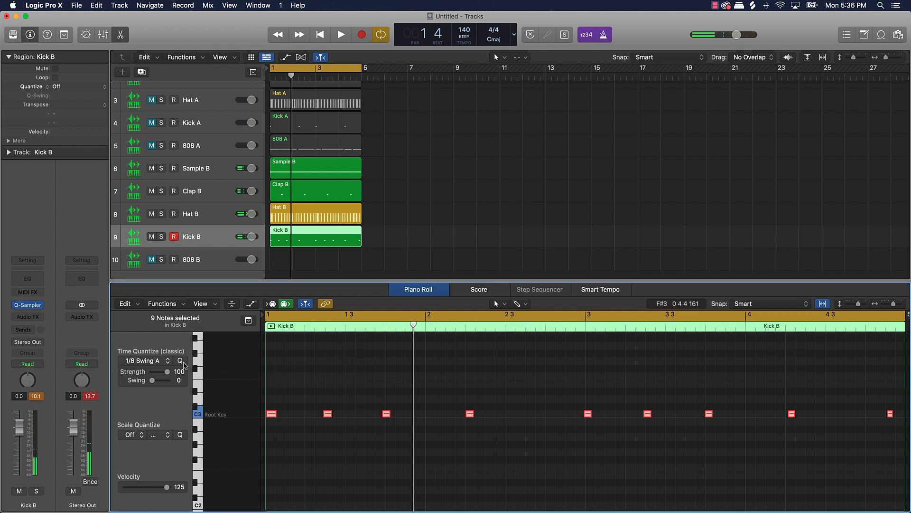
pyautogui.click(180, 361)
# Unmute the 808 B track and record a four-bar bass line of five notes alternating between D3 and C♯3
pyautogui.click(220, 257)
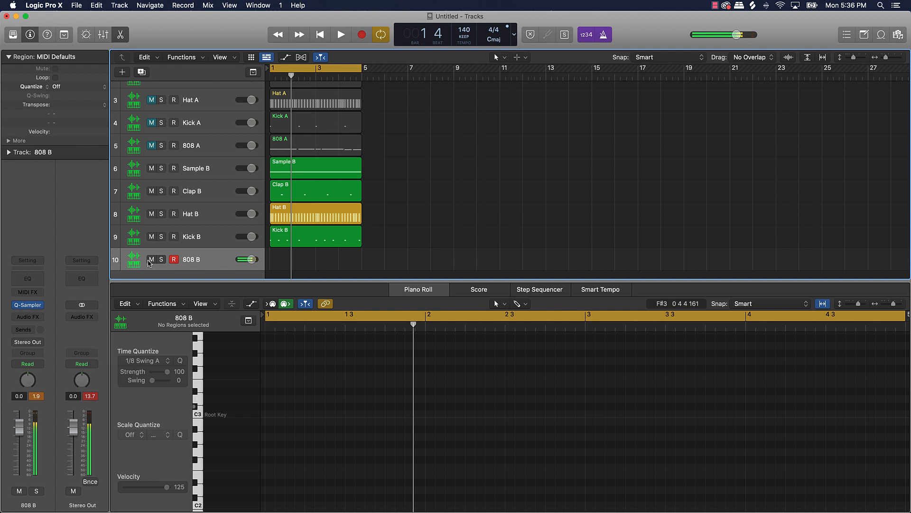
pyautogui.press('r')
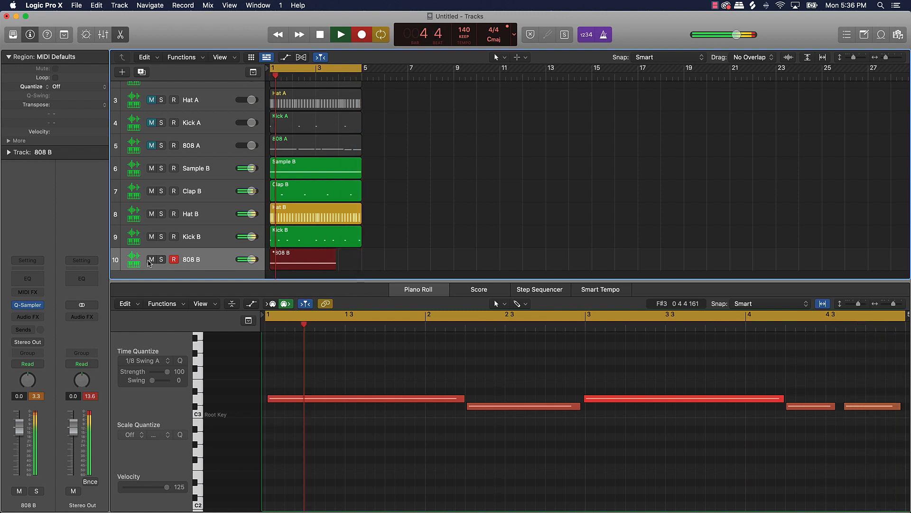
pyautogui.click(345, 35)
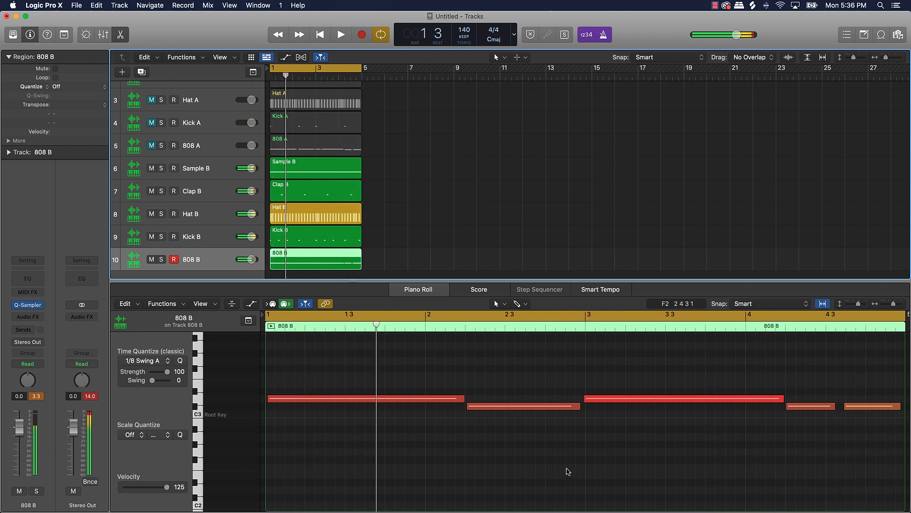
# Quantize all 808 B notes to 1/8 Swing A and trim their ends to the following notes with Force Legato
pyautogui.click(568, 472)
pyautogui.press('space')
pyautogui.press('super+a')
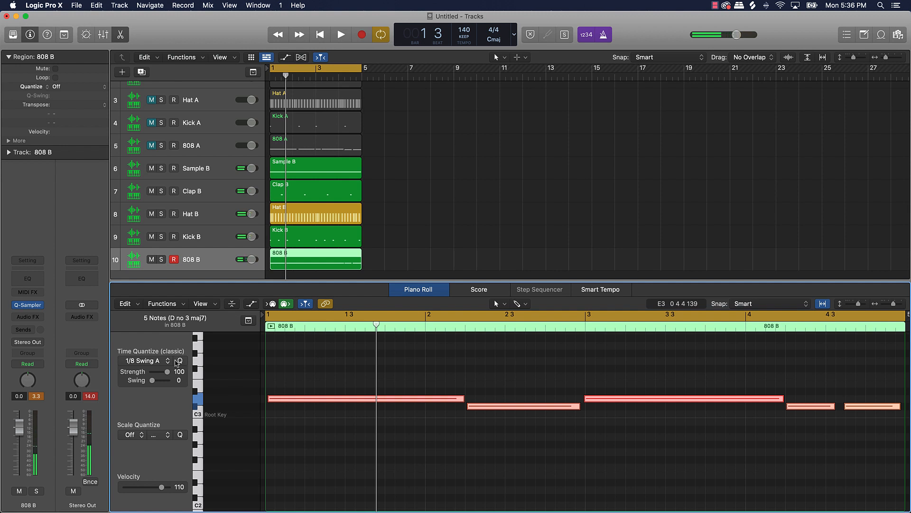
pyautogui.click(178, 360)
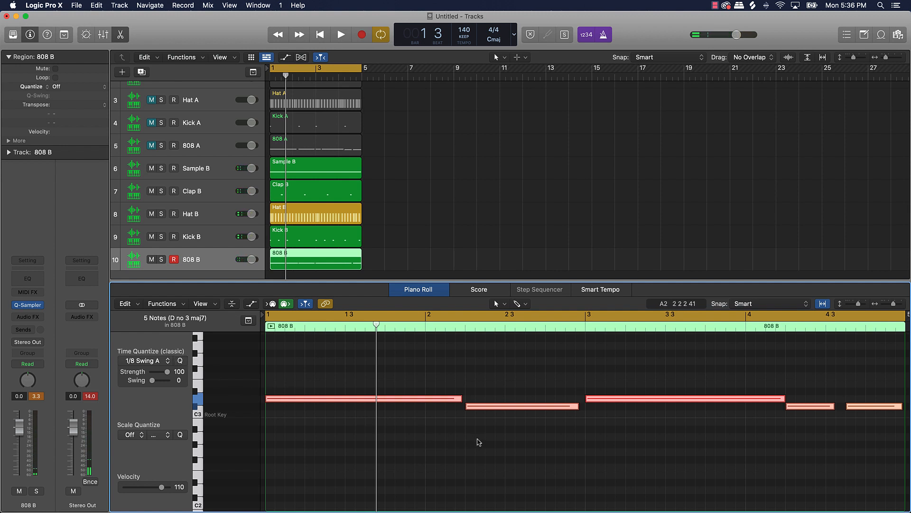
pyautogui.rightClick(452, 403)
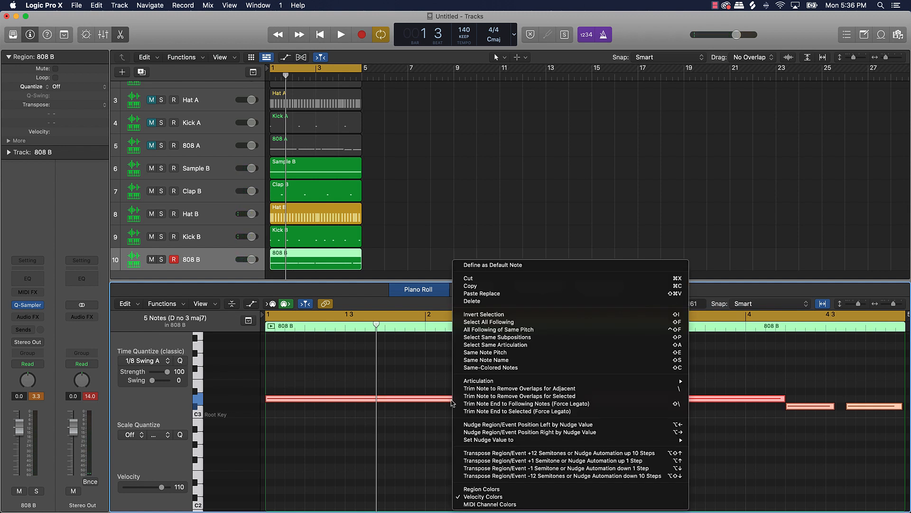
pyautogui.click(538, 403)
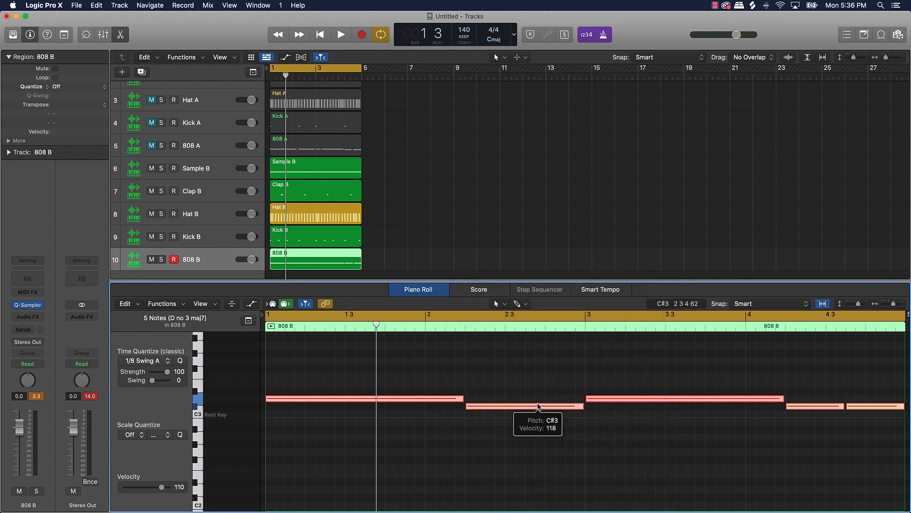
# Raise the velocity of all 808 B notes to 127 and close the editor
pyautogui.click(255, 306)
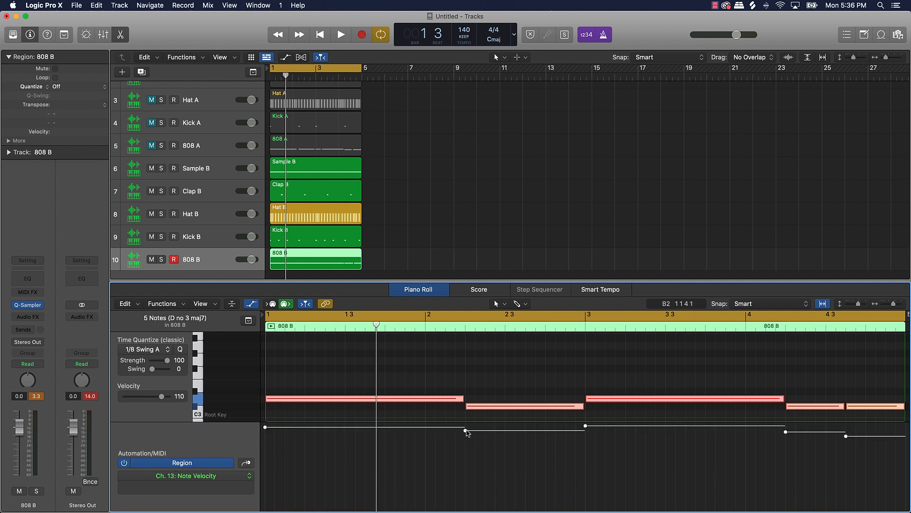
pyautogui.moveTo(467, 432); pyautogui.dragTo(465, 399)
pyautogui.click(501, 371)
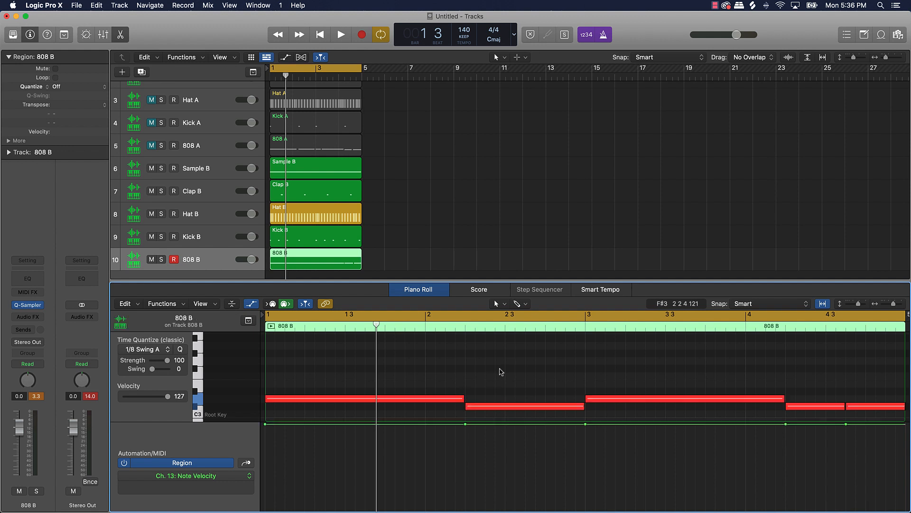
pyautogui.press('p')
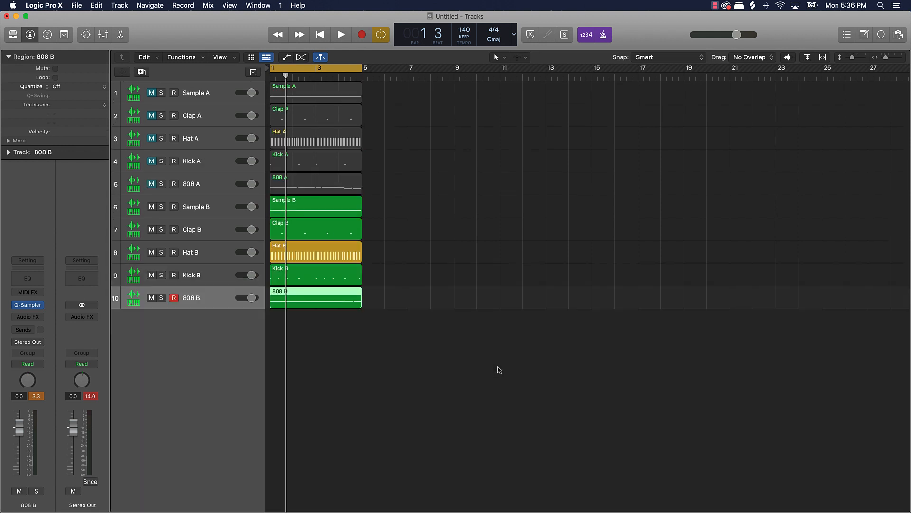
# Select all ten regions and repeat them nine times, extending the four-bar loops to bar 41, and return to the start
pyautogui.click(400, 395)
pyautogui.press('super+a')
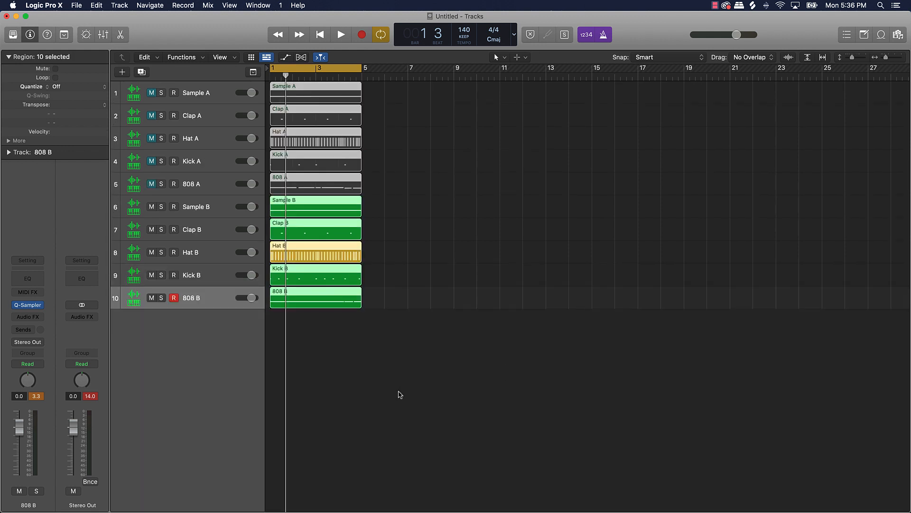
pyautogui.press('.')
pyautogui.press('.')
pyautogui.press('.')
pyautogui.press('.')
pyautogui.press('.')
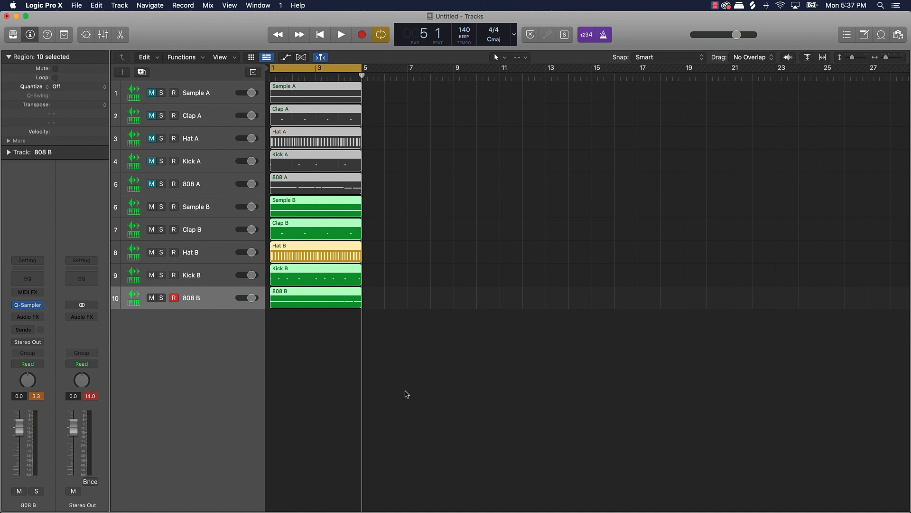
pyautogui.press(',')
pyautogui.press('super+r')
pyautogui.press('super+r')
pyautogui.press('super+r')
pyautogui.press('super+r')
pyautogui.press('super+r')
pyautogui.press('super+r')
pyautogui.press('super+r')
pyautogui.press('super+r')
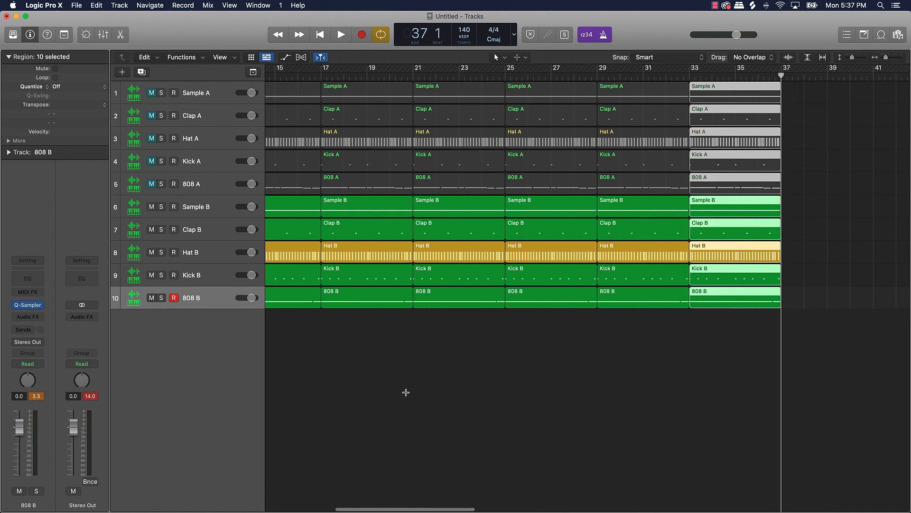
pyautogui.press('super+r')
pyautogui.press('Return')
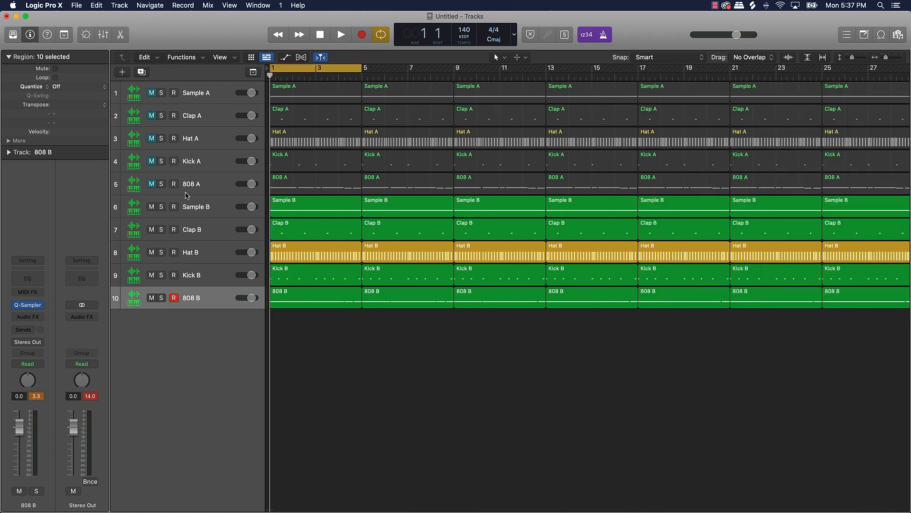
# Turn off cycle mode and set the track mutes so that only the Sample A track plays
pyautogui.moveTo(151, 208); pyautogui.dragTo(146, 287)
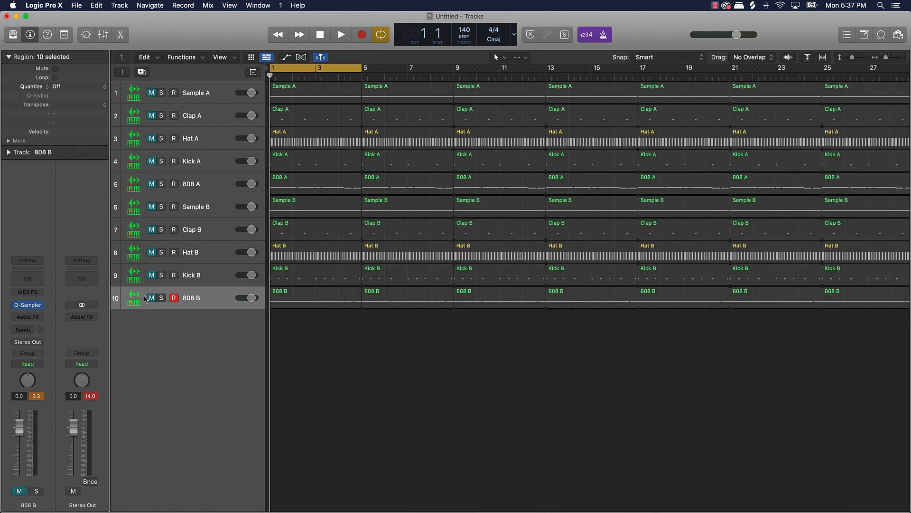
pyautogui.click(307, 66)
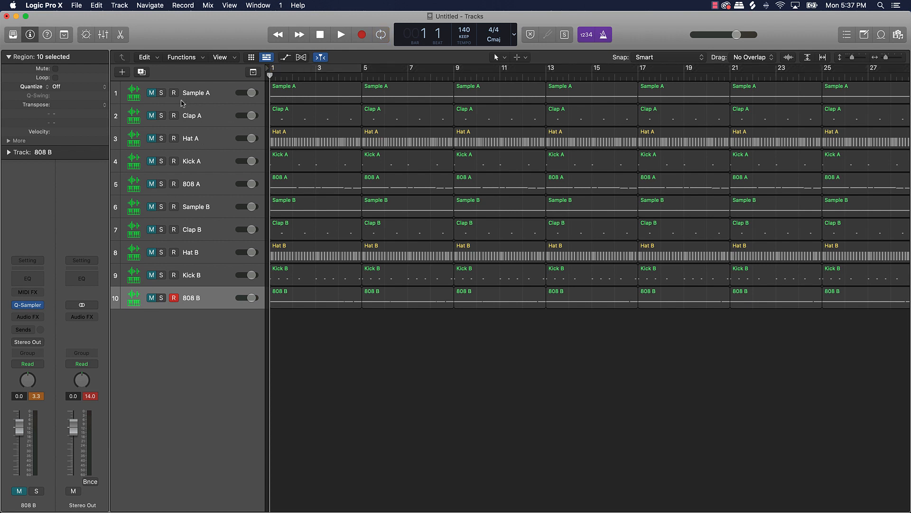
pyautogui.click(152, 93)
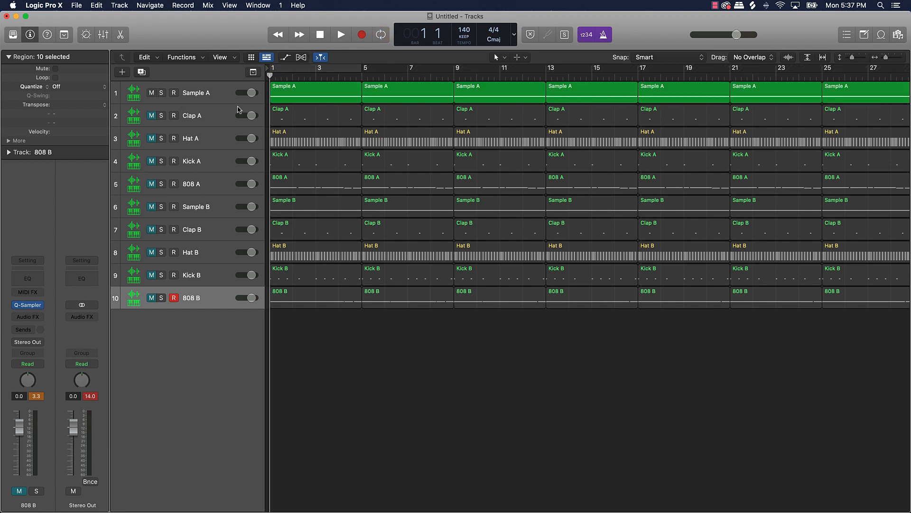
# Mute the first four-bar regions of Clap A, Hat A, Kick A and 808 A
pyautogui.click(322, 119)
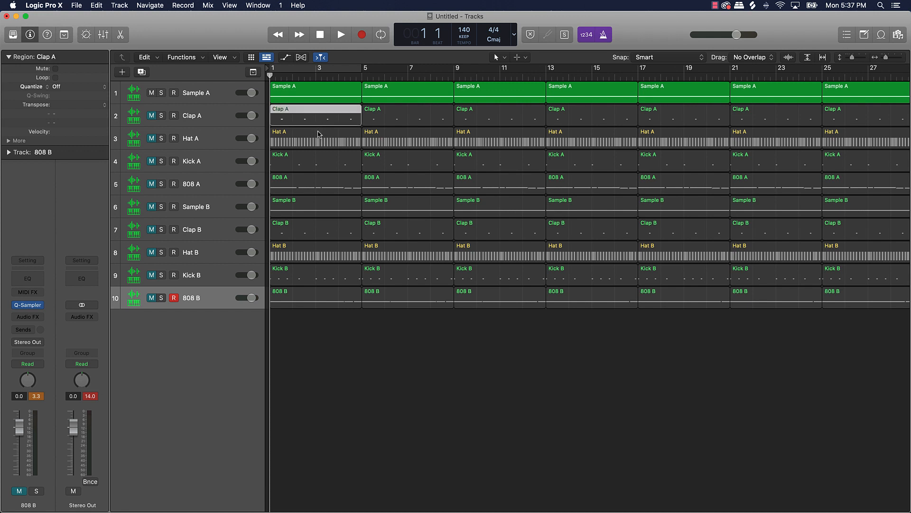
pyautogui.keyDown('shift'); pyautogui.click(318, 134); pyautogui.keyUp('shift')
pyautogui.keyDown('shift'); pyautogui.click(317, 158); pyautogui.keyUp('shift')
pyautogui.keyDown('shift'); pyautogui.click(313, 183); pyautogui.keyUp('shift')
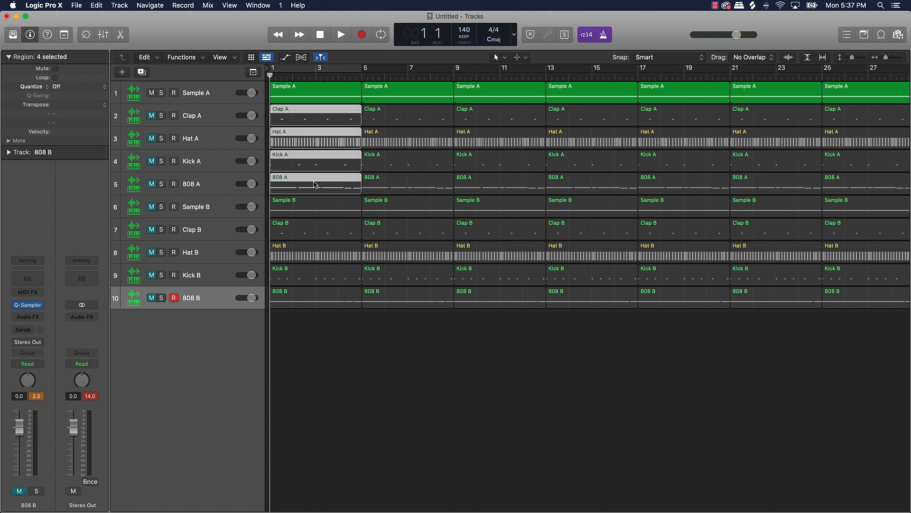
# Duplicate the Sample A track with its instrument and copy the Sample A region at bar 5 onto the new track
pyautogui.click(212, 95)
pyautogui.press('super+d')
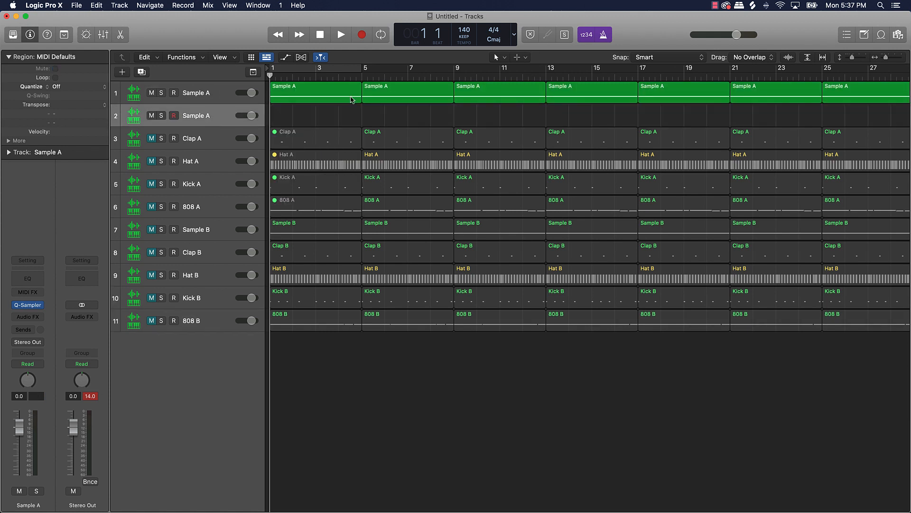
pyautogui.moveTo(396, 100); pyautogui.dragTo(380, 115)
# Transpose the note in the copied Sample A region at bar 5 up one octave
pyautogui.doubleClick(380, 116)
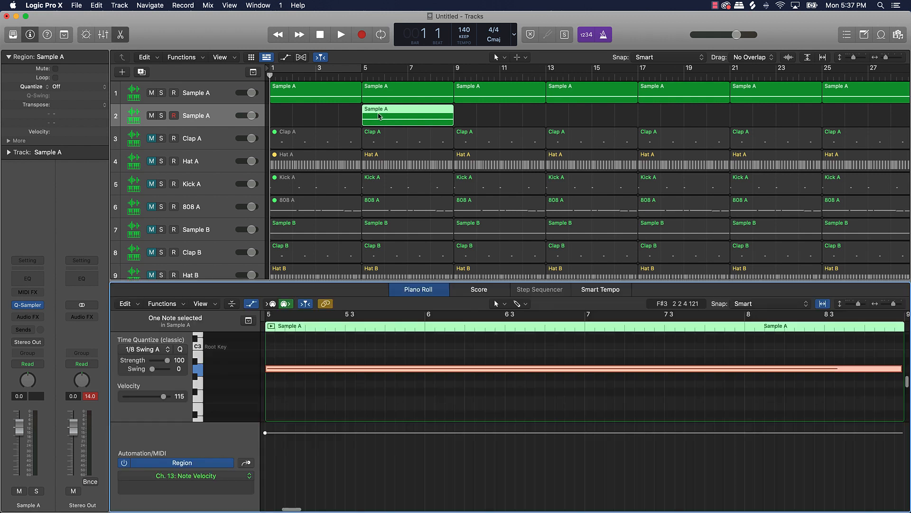
pyautogui.scroll(-8, 300, 374)
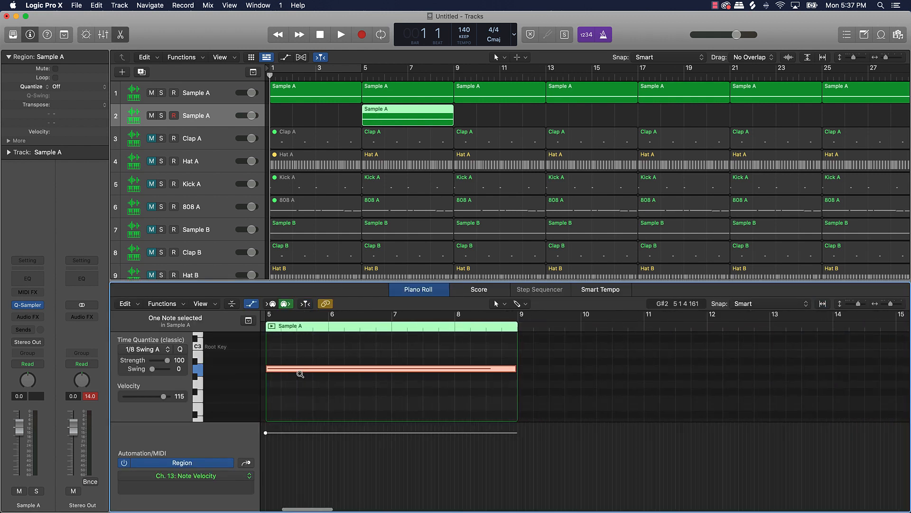
pyautogui.scroll(4, 300, 374)
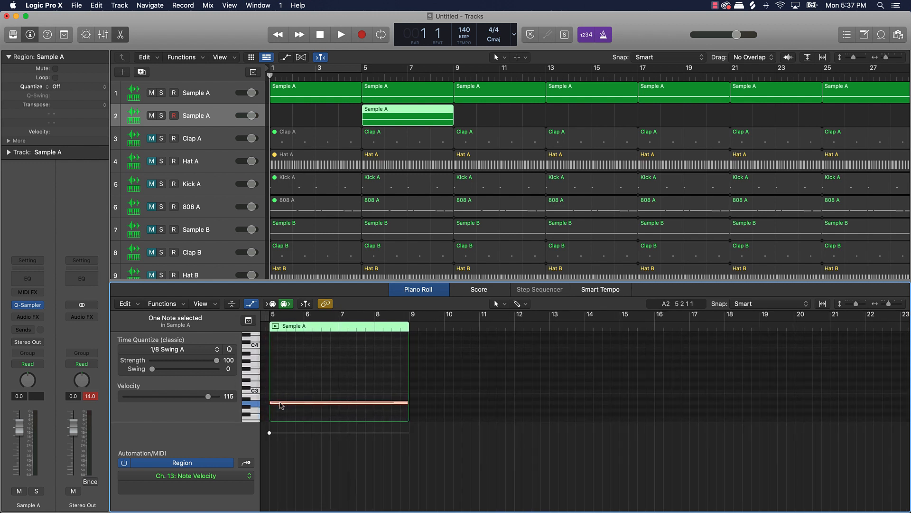
pyautogui.moveTo(281, 405); pyautogui.dragTo(280, 362)
pyautogui.click(302, 326)
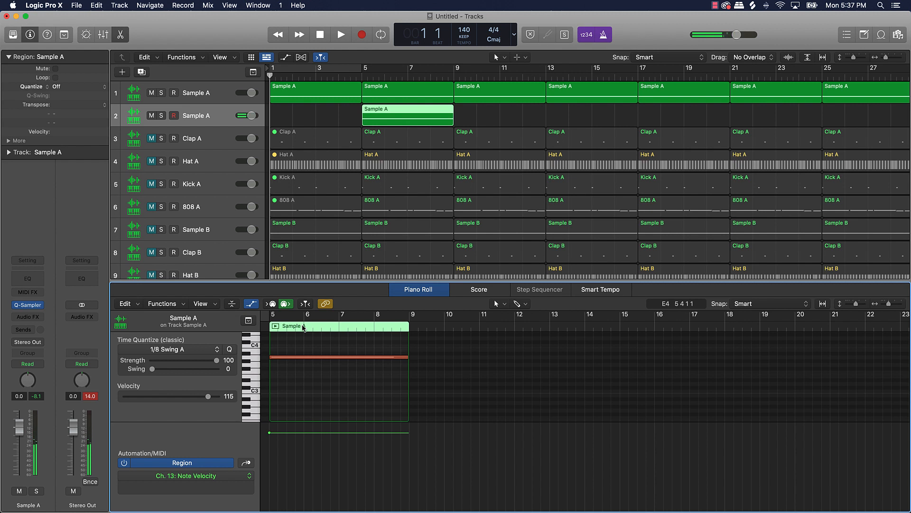
pyautogui.hscroll(-4, 302, 327)
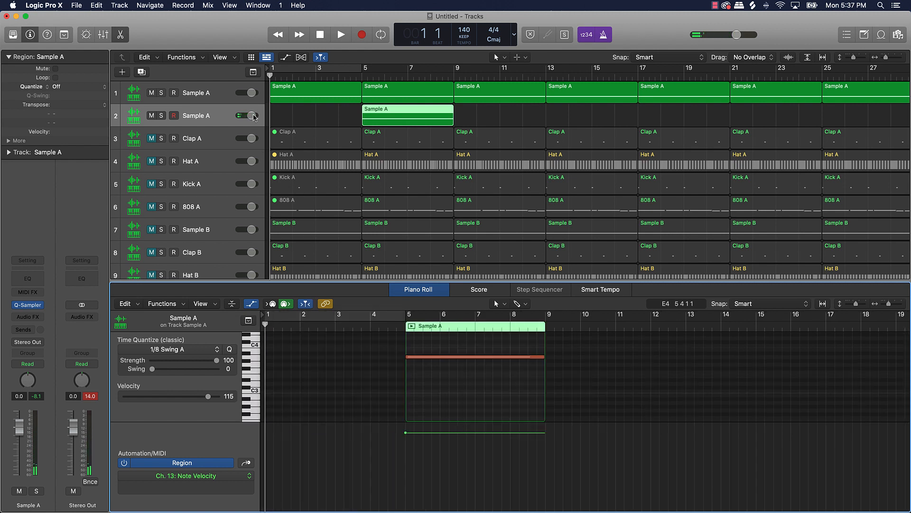
# Lower the duplicate Sample A track's volume to -4.5 dB and unmute the Clap A, Hat A, Kick A and 808 A tracks
pyautogui.moveTo(253, 116); pyautogui.dragTo(247, 115)
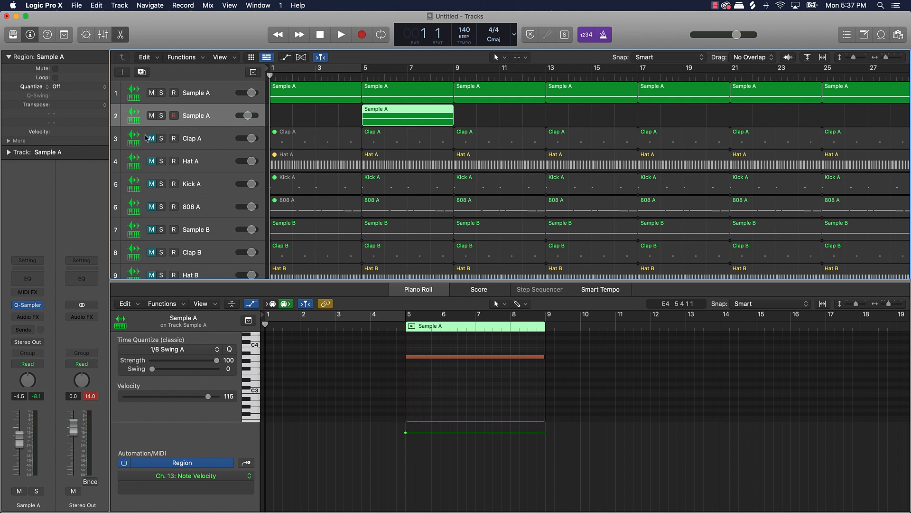
pyautogui.moveTo(152, 138); pyautogui.dragTo(153, 209)
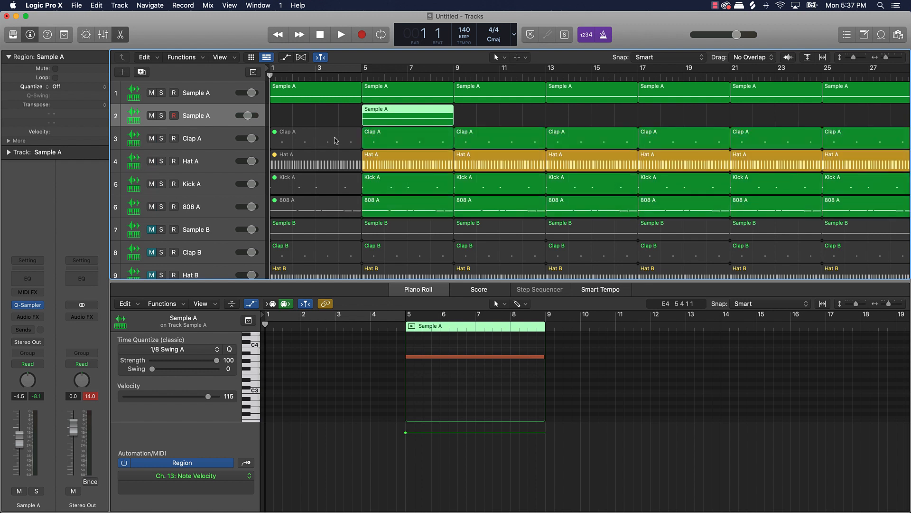
pyautogui.click(332, 139)
pyautogui.click(492, 138)
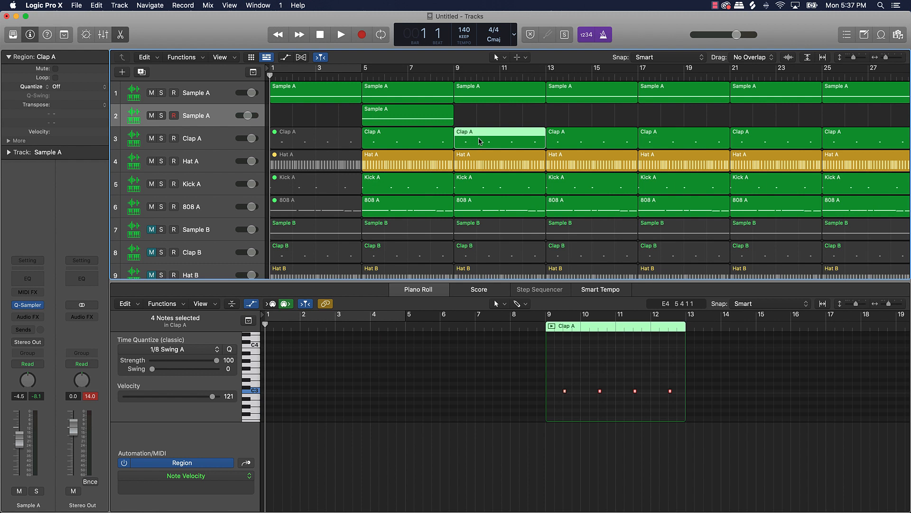
pyautogui.hotkey('ctrl', 'm')
pyautogui.hotkey('ctrl', 'm')
pyautogui.hotkey('ctrl', 'm')
pyautogui.hotkey('ctrl', 'm')
# Play the arrangement from bar 1 and turn off the metronome
pyautogui.press('space')
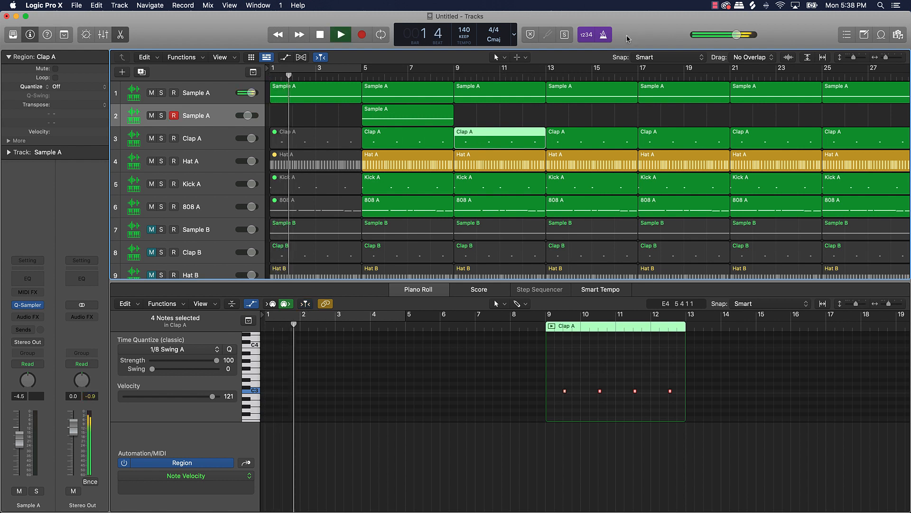
pyautogui.click(607, 39)
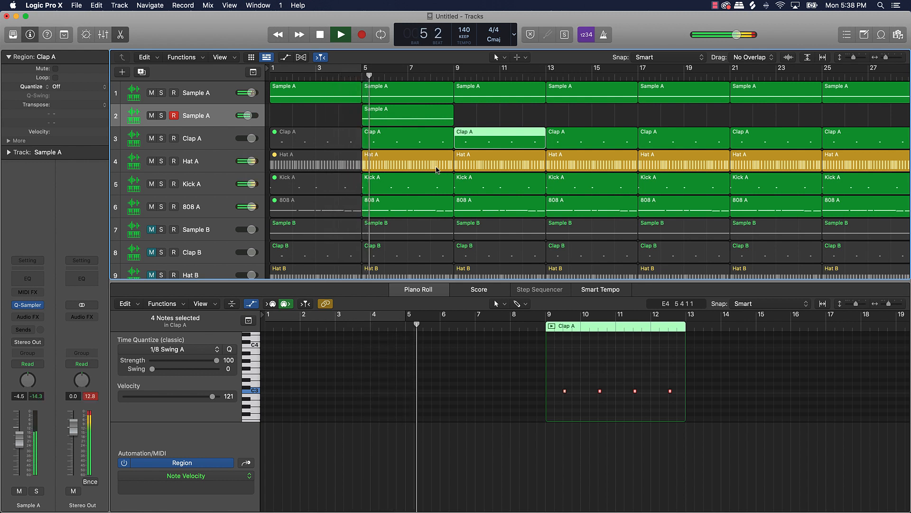
# Set the duplicate Sample A track's volume to -5.0 dB and copy its octave-up region to bar 9
pyautogui.moveTo(248, 116); pyautogui.dragTo(247, 115)
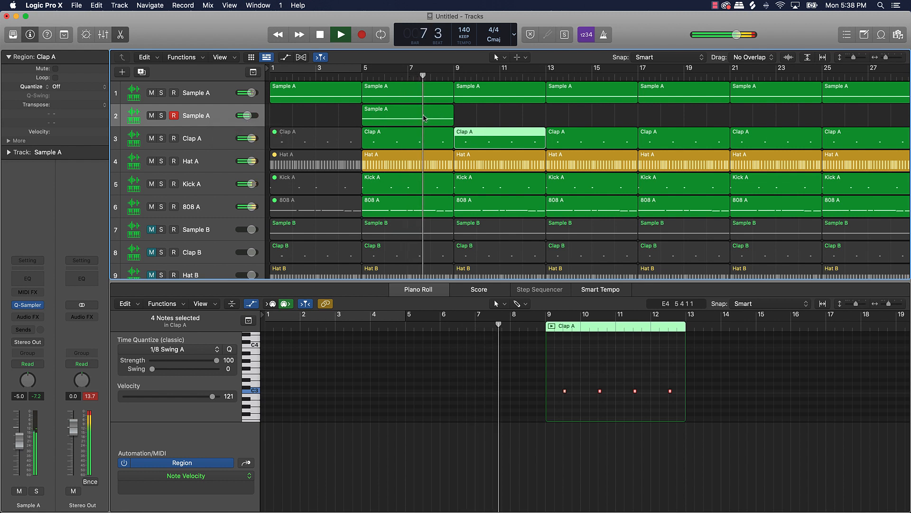
pyautogui.moveTo(427, 116); pyautogui.dragTo(522, 119)
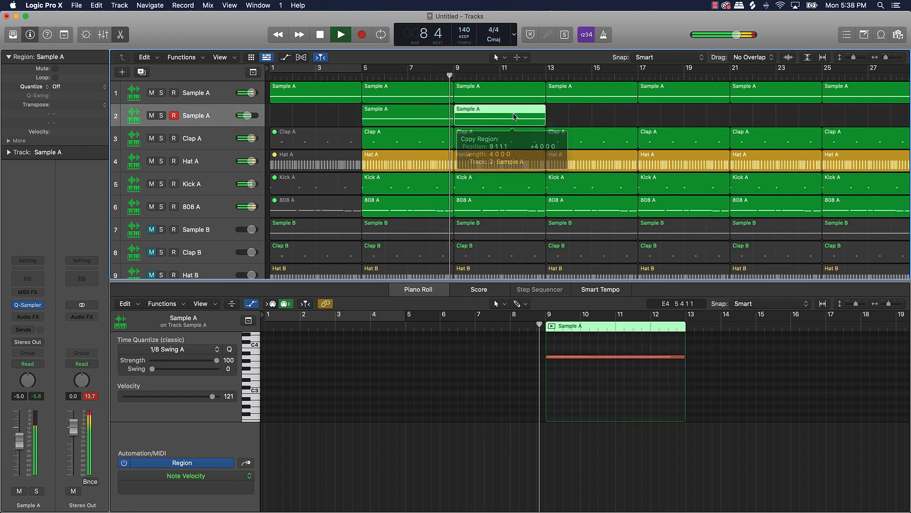
pyautogui.click(553, 120)
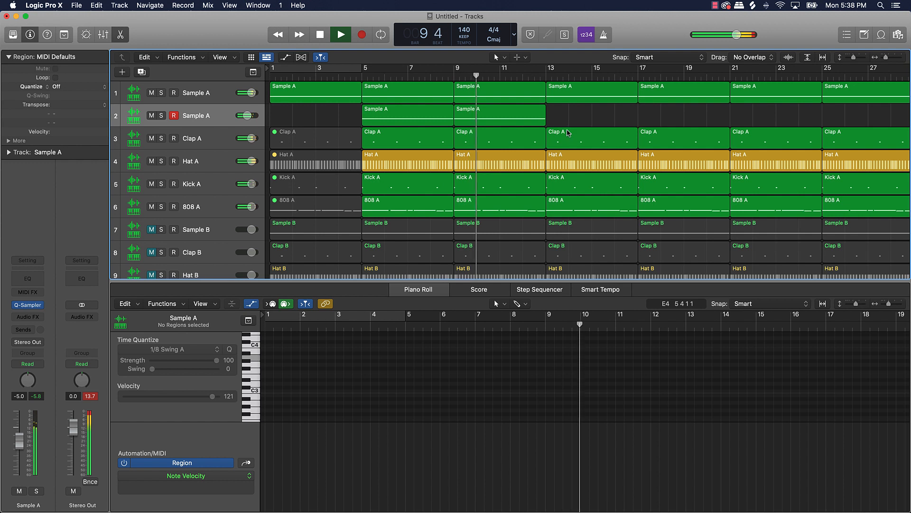
# Mute the Kick A and 808 A regions starting at bars 13 and 17
pyautogui.click(574, 193)
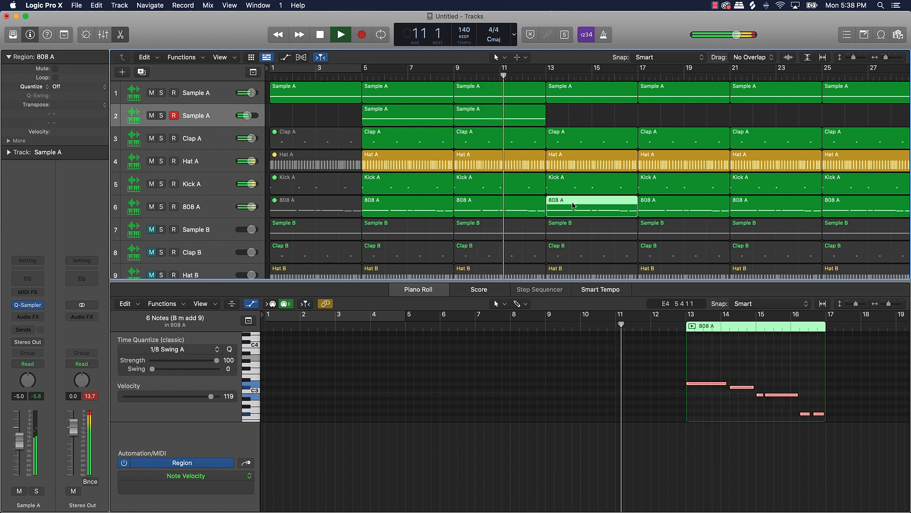
pyautogui.keyDown('shift'); pyautogui.click(574, 191); pyautogui.keyUp('shift')
pyautogui.hotkey('ctrl', 'm')
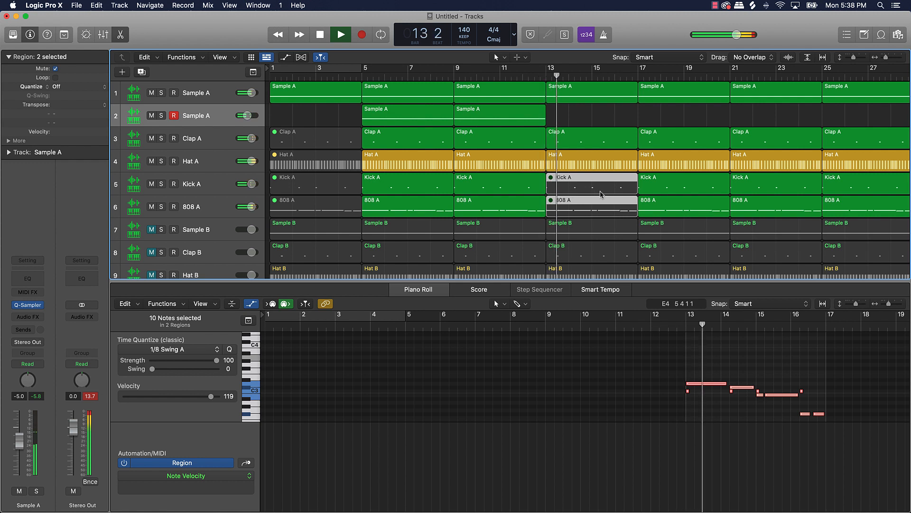
pyautogui.hscroll(6, 602, 193)
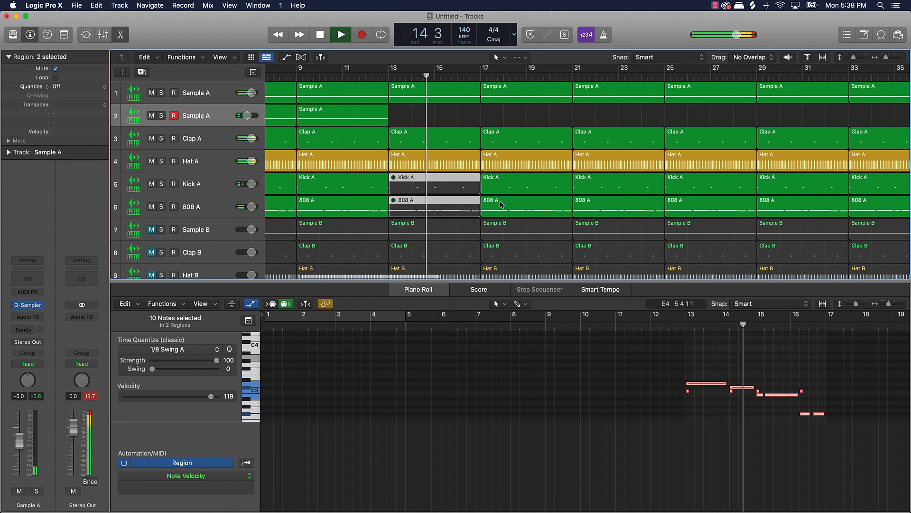
pyautogui.click(500, 204)
pyautogui.hotkey('ctrl', 'm')
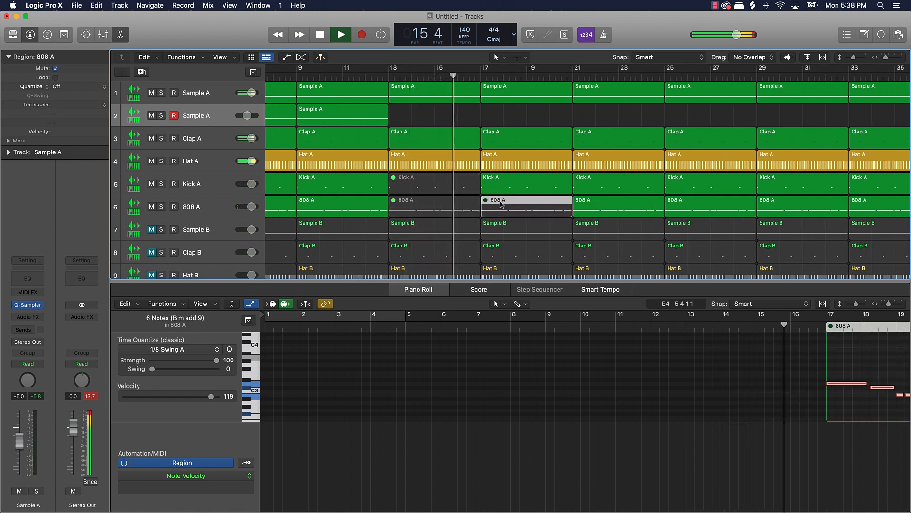
pyautogui.hscroll(1, 514, 191)
pyautogui.click(514, 191)
pyautogui.hotkey('ctrl', 'm')
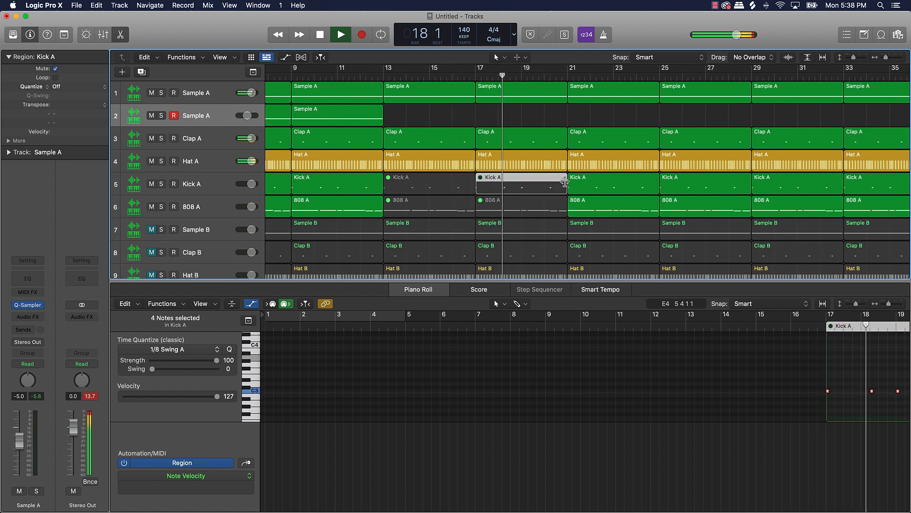
# Shorten the end of the Hat A region at bar 17 by about one beat, leaving a gap before bar 21
pyautogui.moveTo(564, 163); pyautogui.dragTo(559, 163)
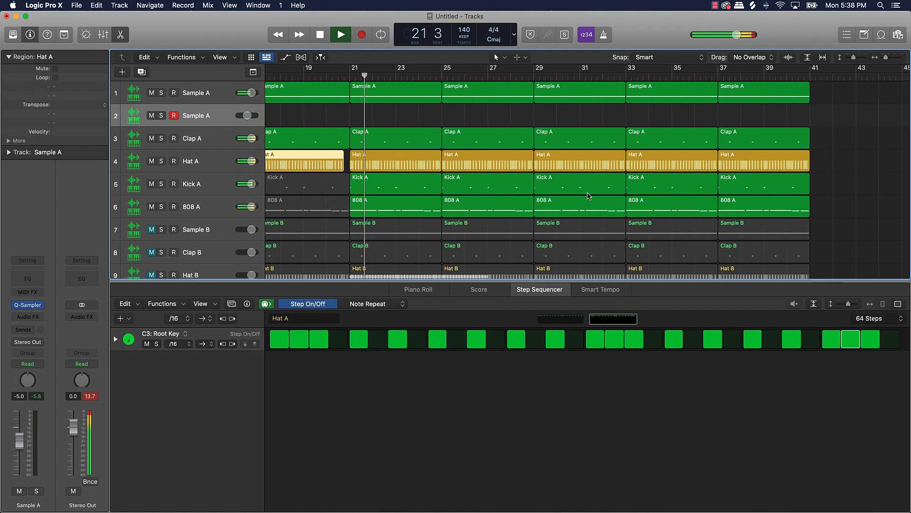
pyautogui.hscroll(-1, 588, 197)
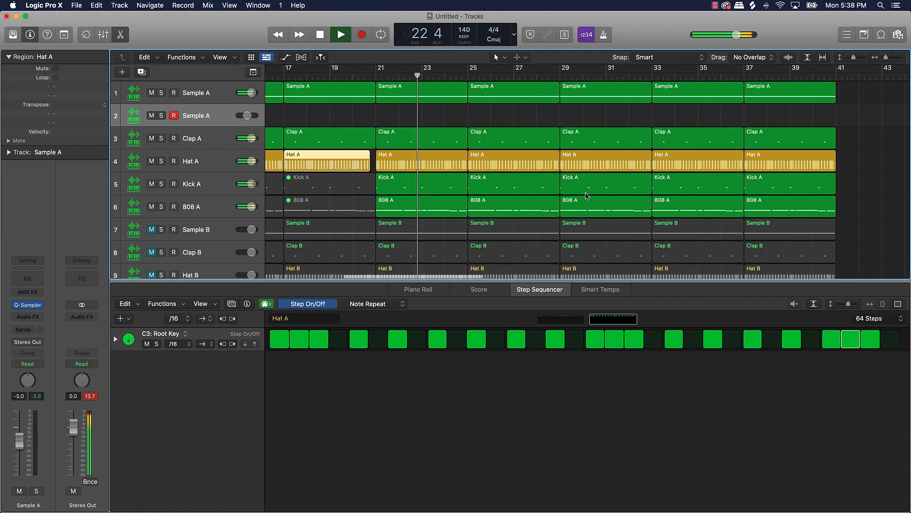
pyautogui.scroll(-1, 587, 196)
pyautogui.scroll(-5, 586, 194)
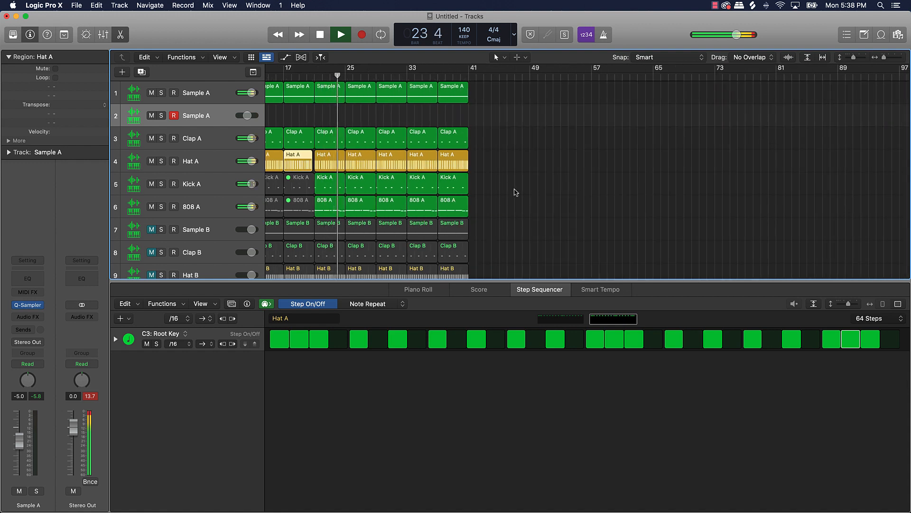
# Trim the ends of the Clap A, Hat A and Kick A regions at bar 25 to stop just before bar 29
pyautogui.hscroll(-2, 517, 189)
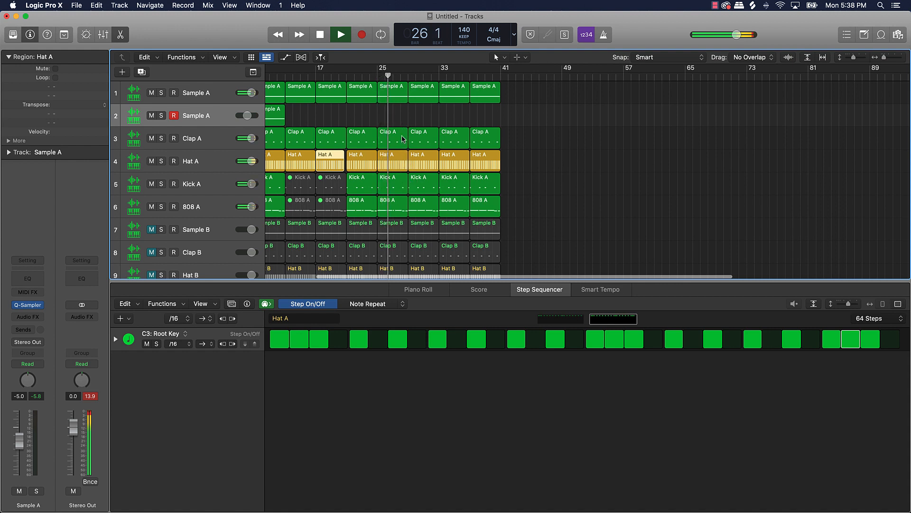
pyautogui.moveTo(403, 139); pyautogui.dragTo(405, 209)
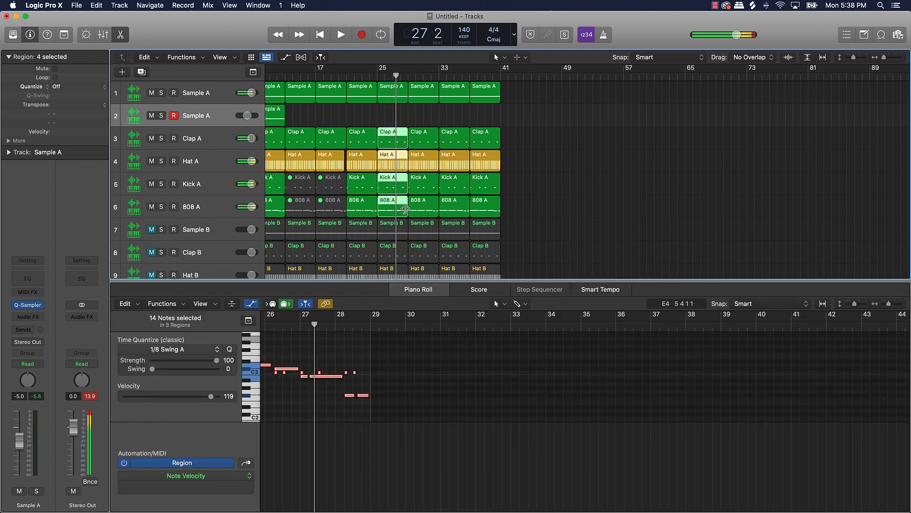
pyautogui.press('super+Right')
pyautogui.press('super+Right')
pyautogui.press('super+Right')
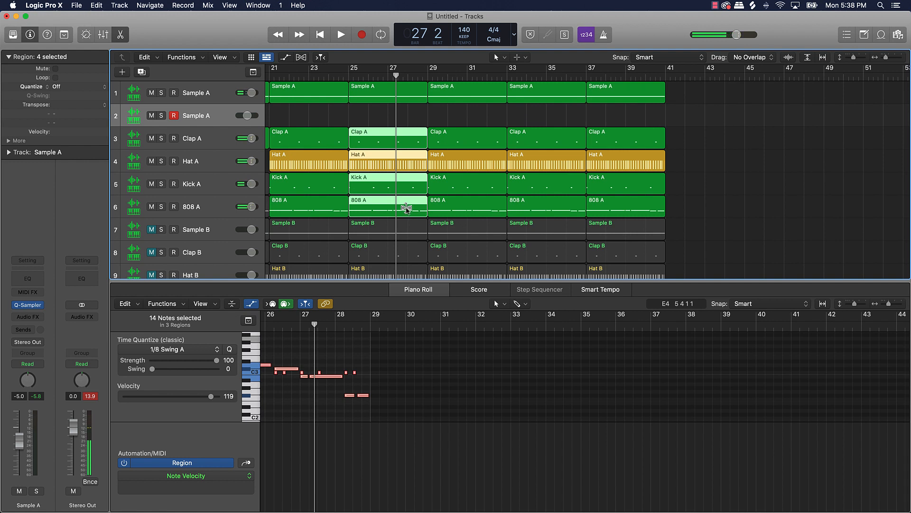
pyautogui.keyDown('shift'); pyautogui.click(415, 210); pyautogui.keyUp('shift')
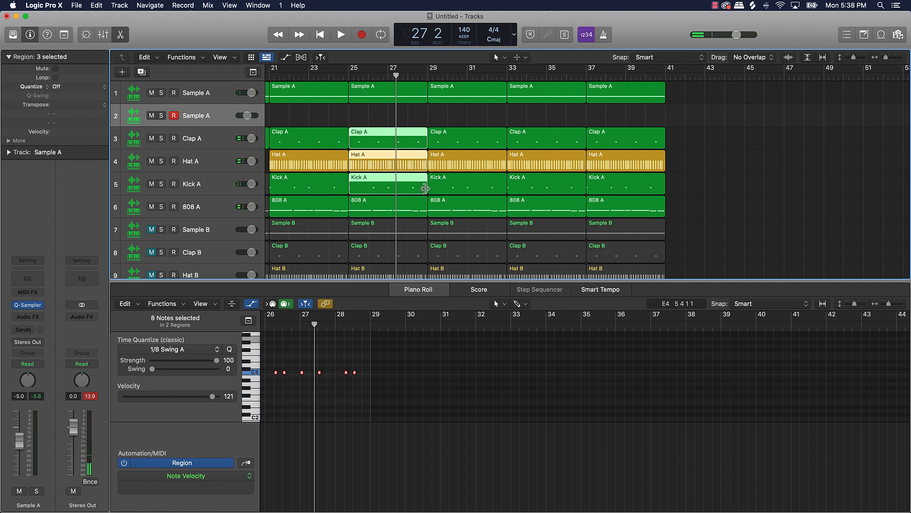
pyautogui.moveTo(426, 188); pyautogui.dragTo(422, 115)
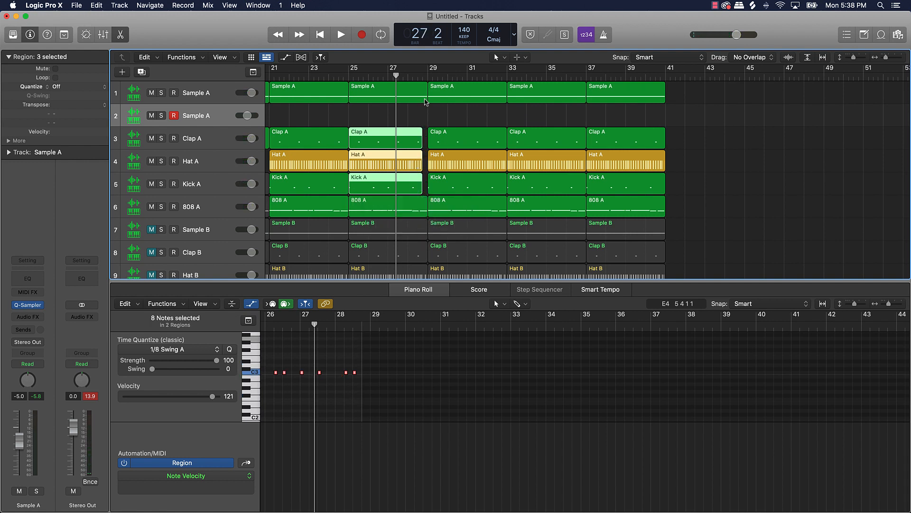
pyautogui.click(421, 114)
# Delete the regions on all tracks from bar 29 onward
pyautogui.press('super+Left')
pyautogui.press('super+Left')
pyautogui.press('super+Left')
pyautogui.press('super+Left')
pyautogui.press('super+Left')
pyautogui.press('super+Left')
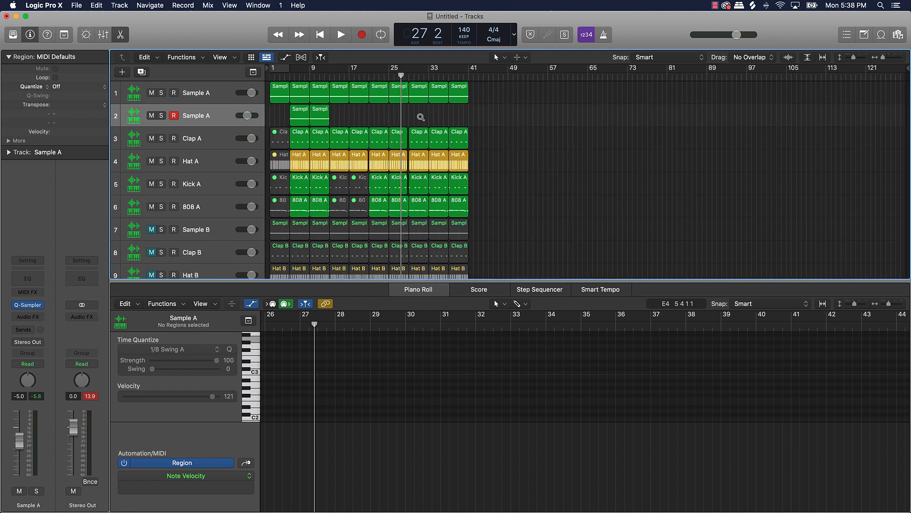
pyautogui.press('super+Up')
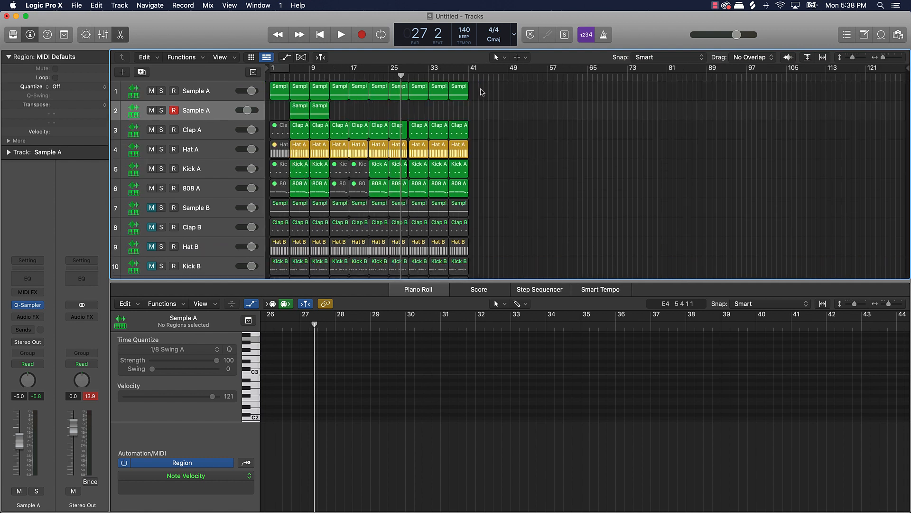
pyautogui.moveTo(481, 89); pyautogui.dragTo(417, 283)
pyautogui.press('Delete')
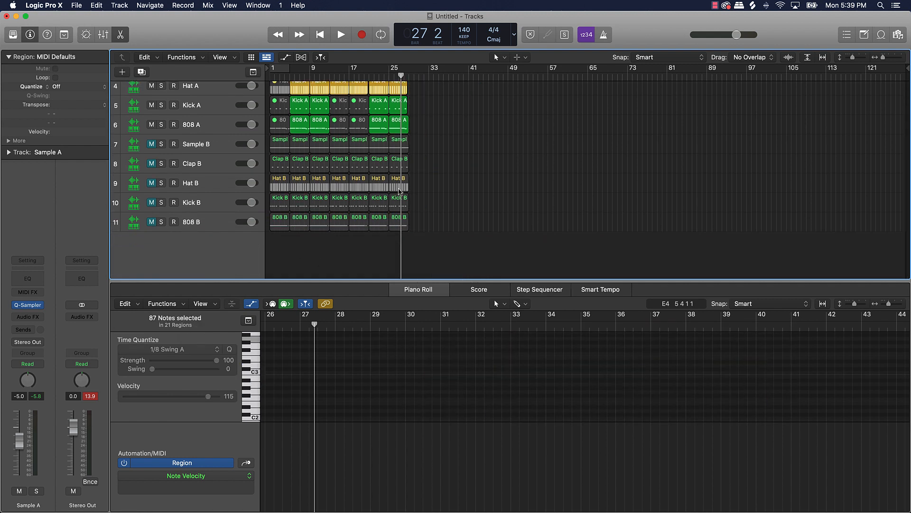
# Copy the regions of all tracks from bars 5–13 to bar 29
pyautogui.scroll(4, 468, 159)
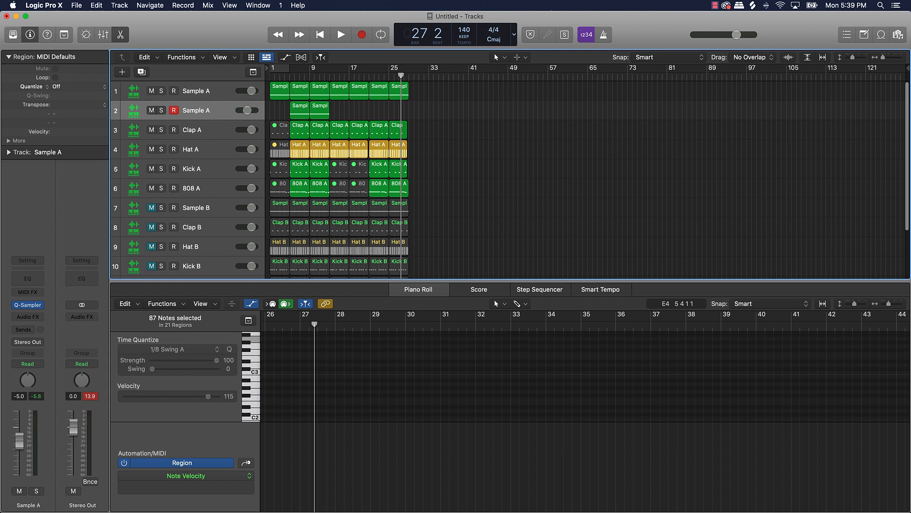
pyautogui.scroll(-4, 306, 174)
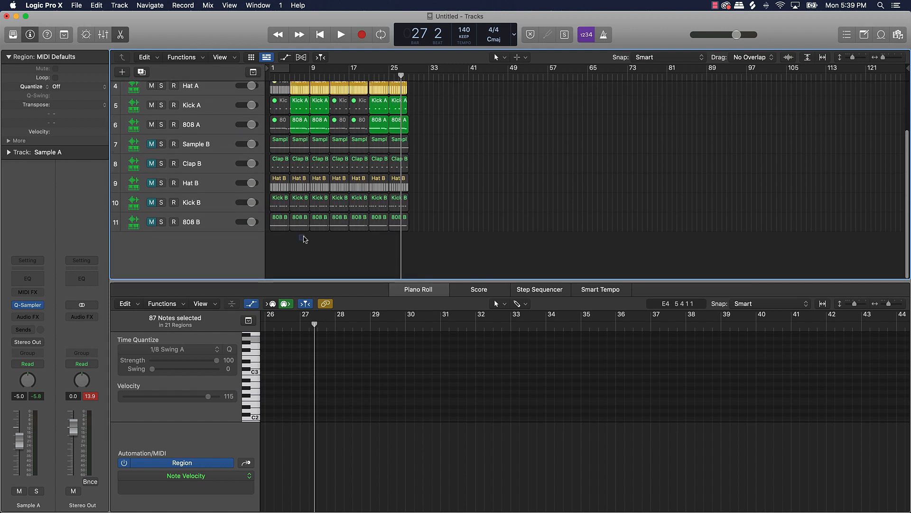
pyautogui.moveTo(304, 238); pyautogui.dragTo(324, 67)
pyautogui.moveTo(298, 101); pyautogui.dragTo(419, 104)
pyautogui.click(468, 110)
# Play the arrangement from the start and set the second Sample A track's volume to -5.7 dB
pyautogui.press('Return')
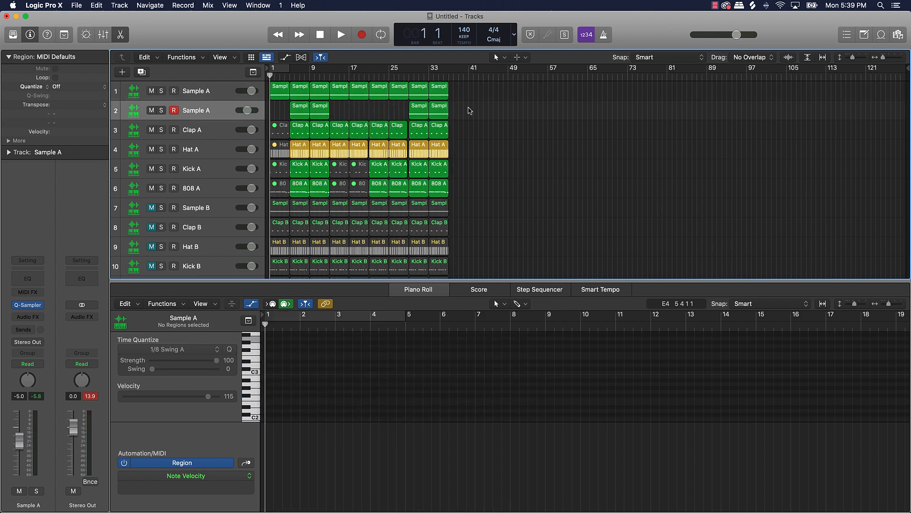
pyautogui.press('space')
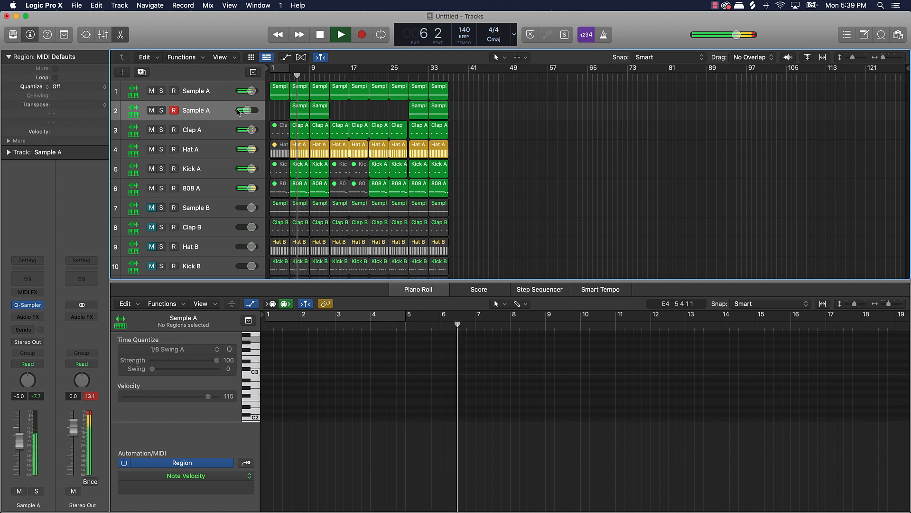
pyautogui.moveTo(247, 110); pyautogui.dragTo(246, 110)
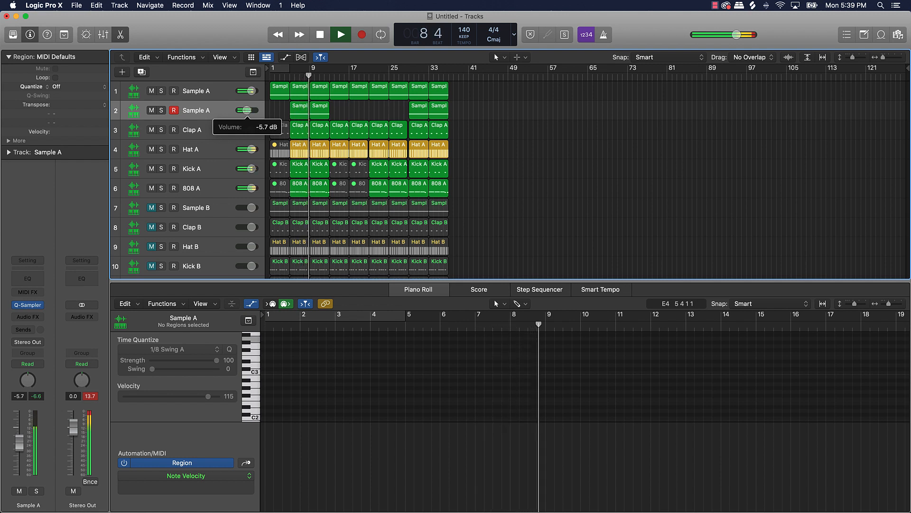
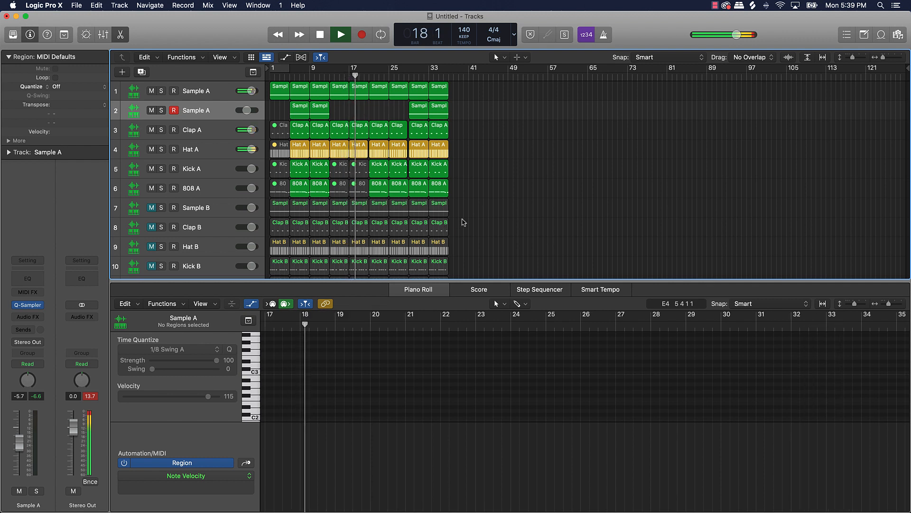
# Copy the regions of all tracks from bars 29–37 twice in a row, extending the arrangement to bar 53
pyautogui.scroll(-3, 464, 217)
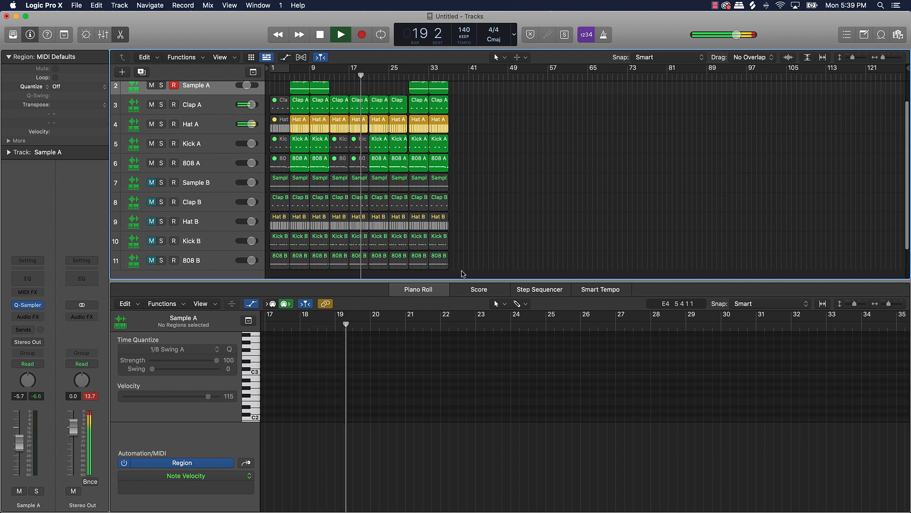
pyautogui.moveTo(464, 264); pyautogui.dragTo(491, 98)
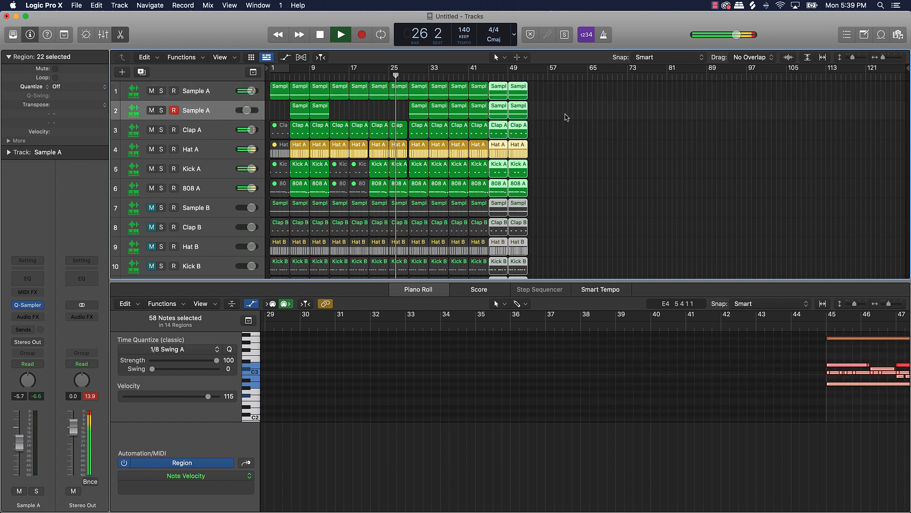
pyautogui.click(546, 96)
# Mute all A-track regions from bar 37 to bar 53 and stop playback
pyautogui.moveTo(501, 135); pyautogui.dragTo(460, 191)
pyautogui.hotkey('ctrl', 'm')
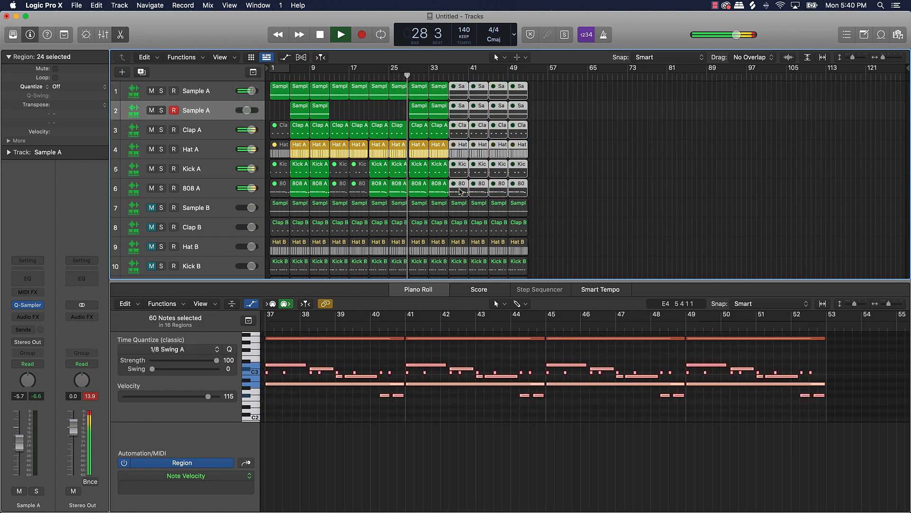
pyautogui.press('space')
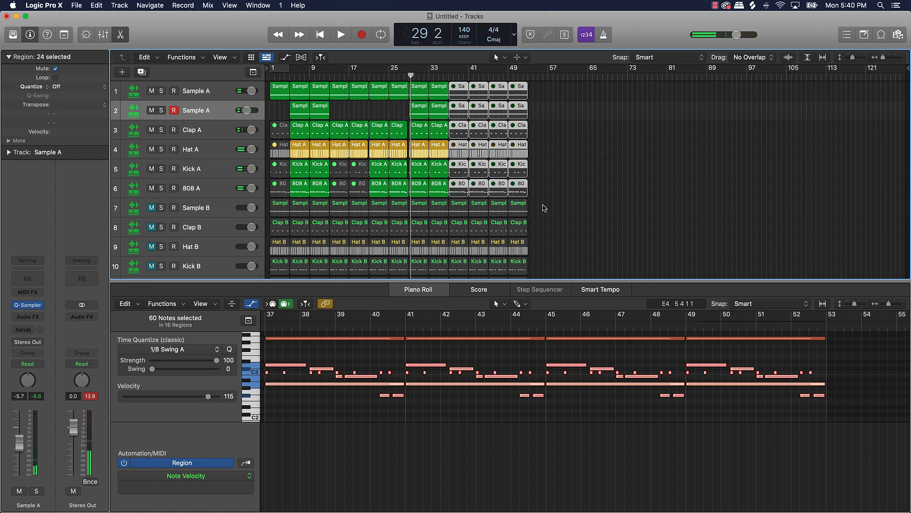
# Hide the lower editor and mute all B-track regions from bar 1 to bar 37
pyautogui.scroll(-2, 544, 207)
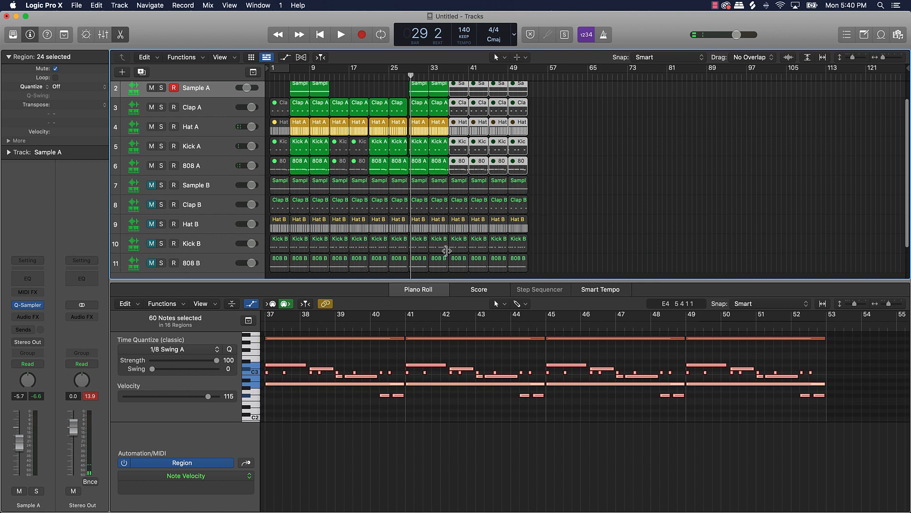
pyautogui.scroll(-2, 219, 87)
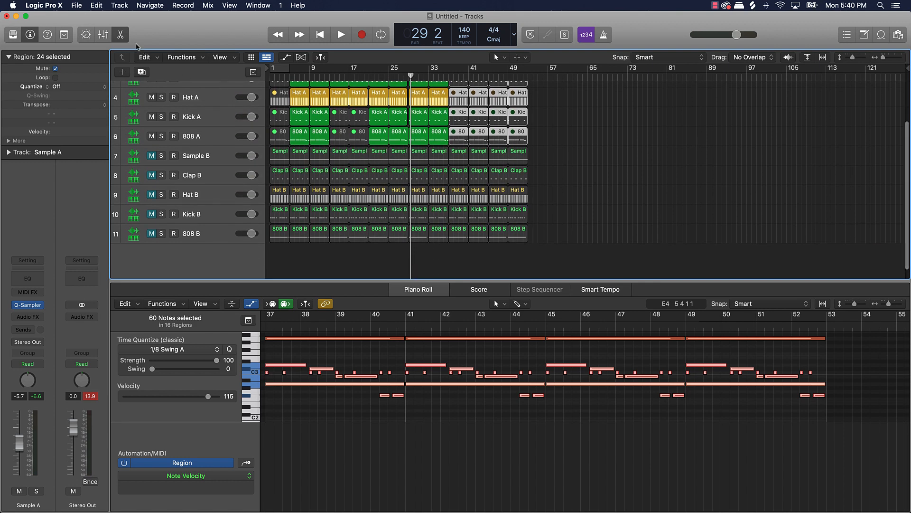
pyautogui.click(125, 38)
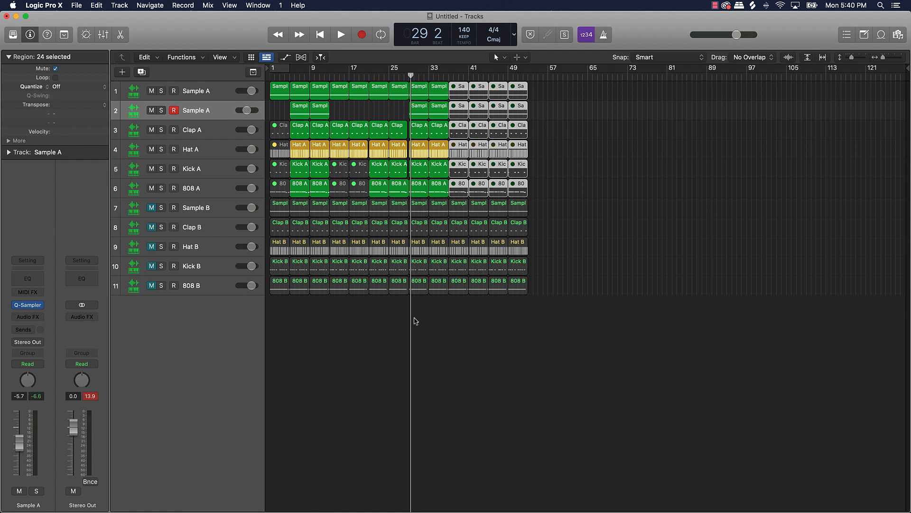
pyautogui.moveTo(442, 309); pyautogui.dragTo(286, 212)
pyautogui.hotkey('ctrl', 'm')
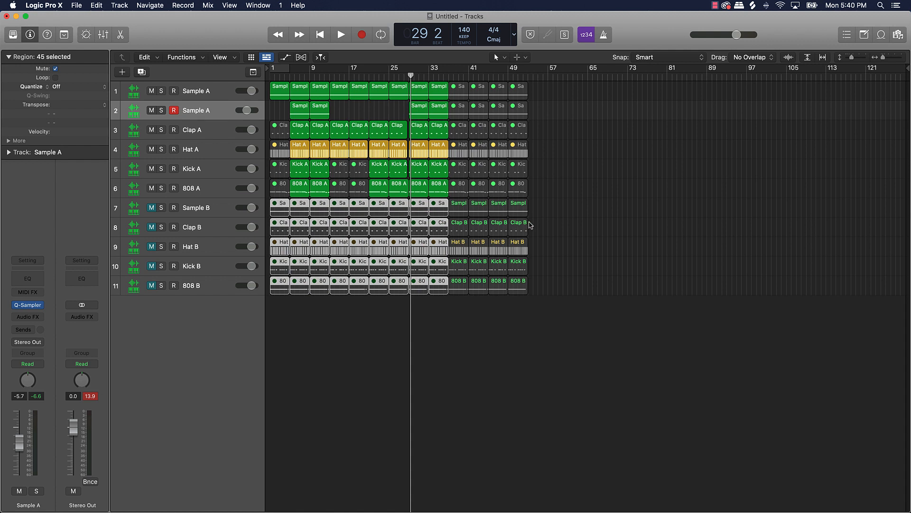
# Copy the regions of all tracks from bars 29–37 to bar 53
pyautogui.moveTo(416, 309); pyautogui.dragTo(543, 100)
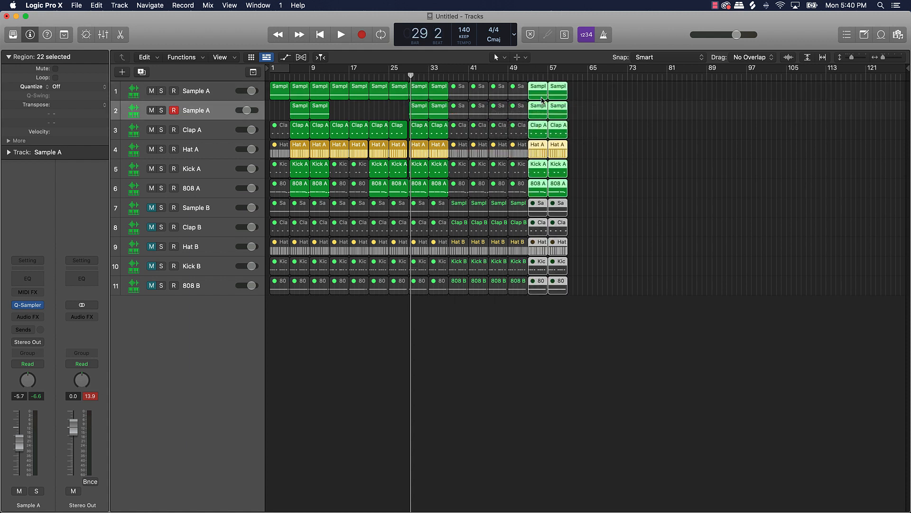
pyautogui.click(579, 110)
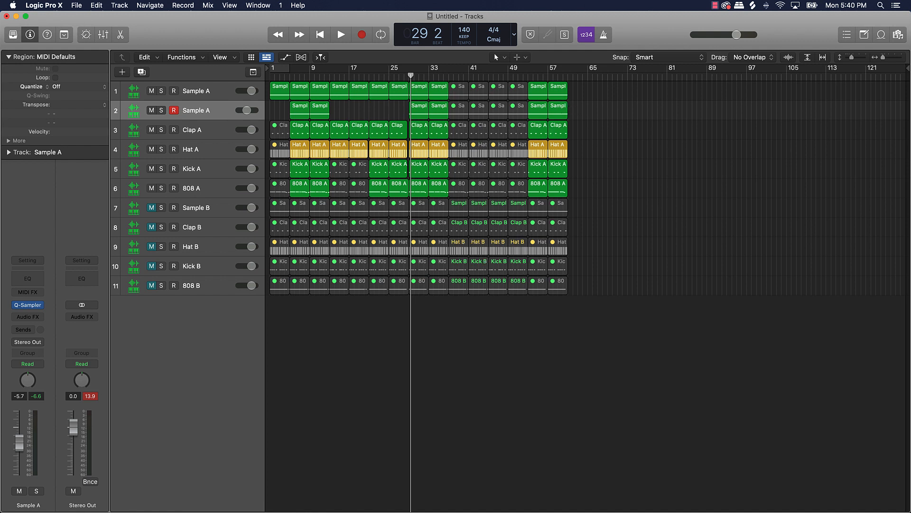
# Unmute the Sample B, Clap B and Hat B tracks while playing the B section
pyautogui.click(152, 209)
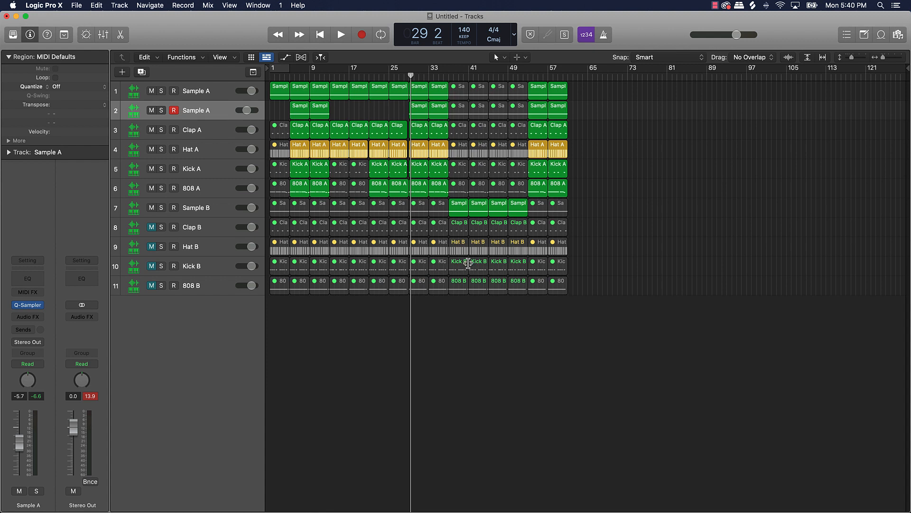
pyautogui.click(152, 228)
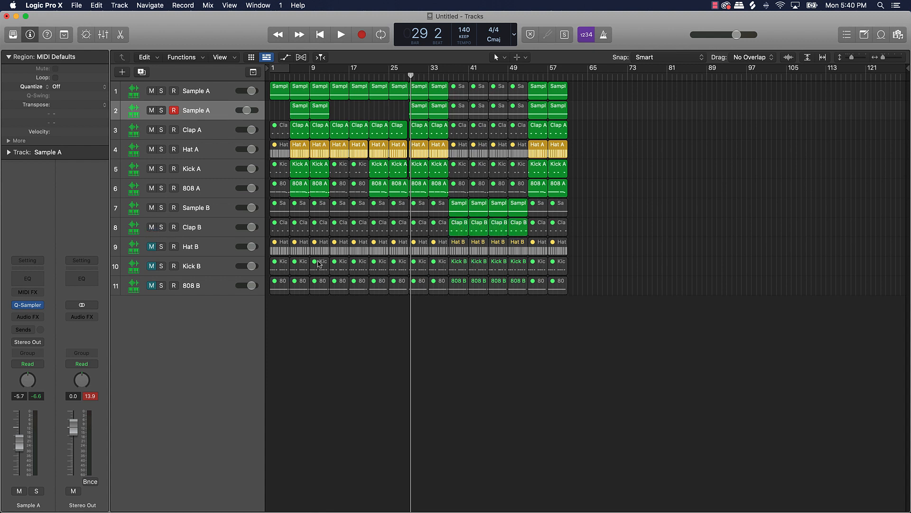
pyautogui.press('space')
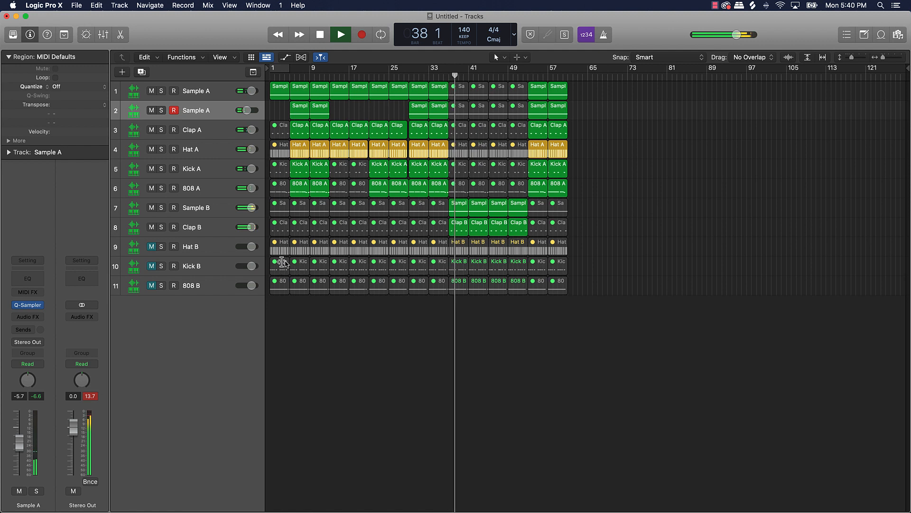
pyautogui.click(151, 228)
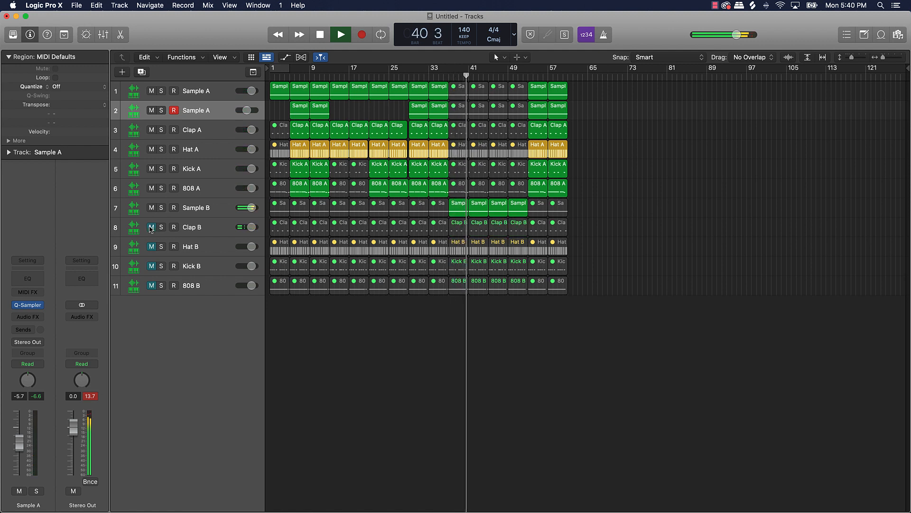
pyautogui.click(151, 228)
pyautogui.click(151, 246)
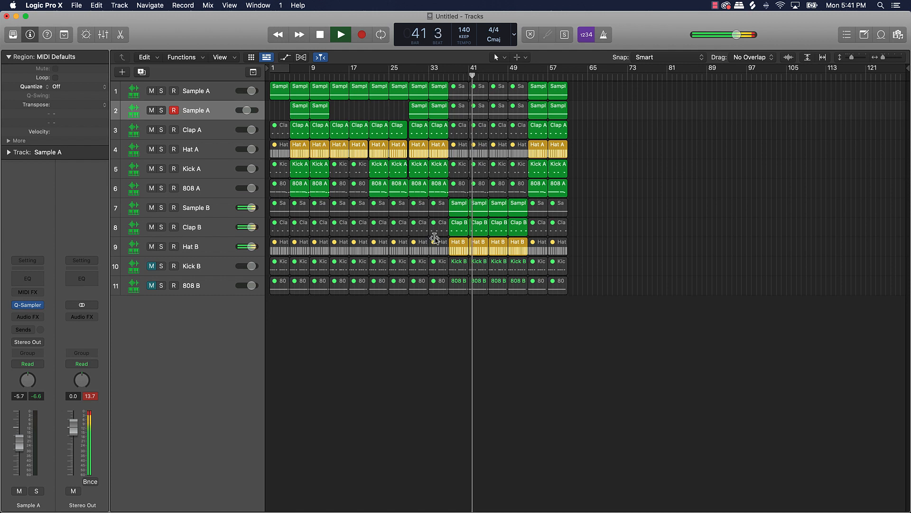
# Mute the Clap B and Hat B regions at bar 37
pyautogui.click(458, 229)
pyautogui.keyDown('shift'); pyautogui.click(456, 247); pyautogui.keyUp('shift')
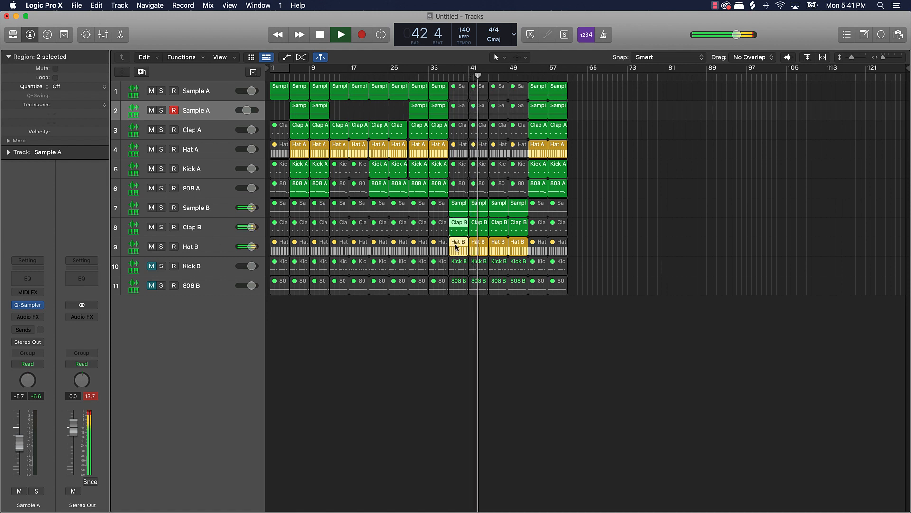
pyautogui.press('m')
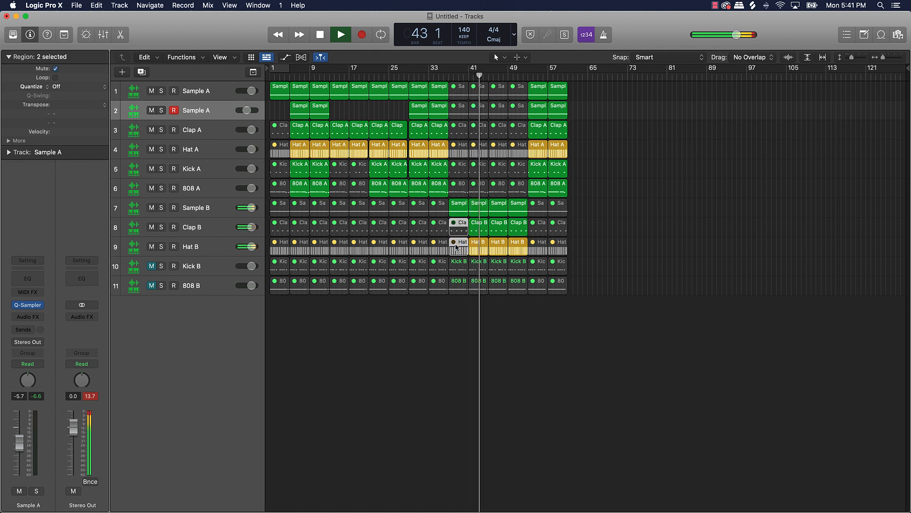
# Unmute the Kick B and 808 B tracks, and mute the two 808 B regions from bar 37 to bar 45
pyautogui.click(151, 266)
pyautogui.click(151, 285)
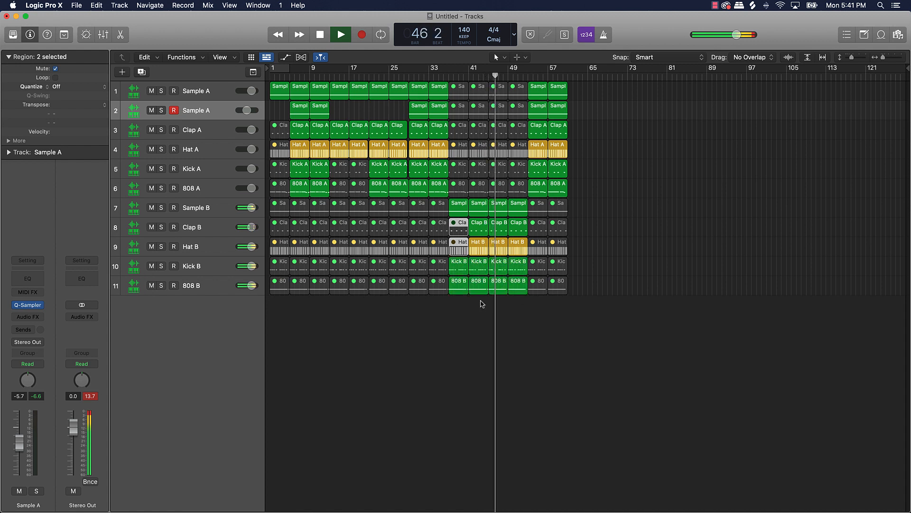
pyautogui.moveTo(481, 300); pyautogui.dragTo(456, 288)
pyautogui.press('m')
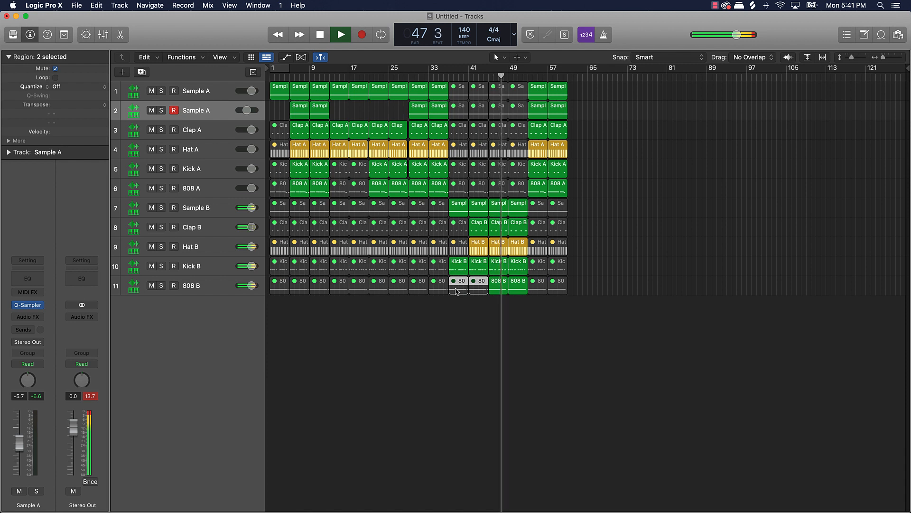
# Mute the Kick B region at bar 37, undoing any accidental edit to the neighbouring Kick B region
pyautogui.click(458, 268)
pyautogui.press('m')
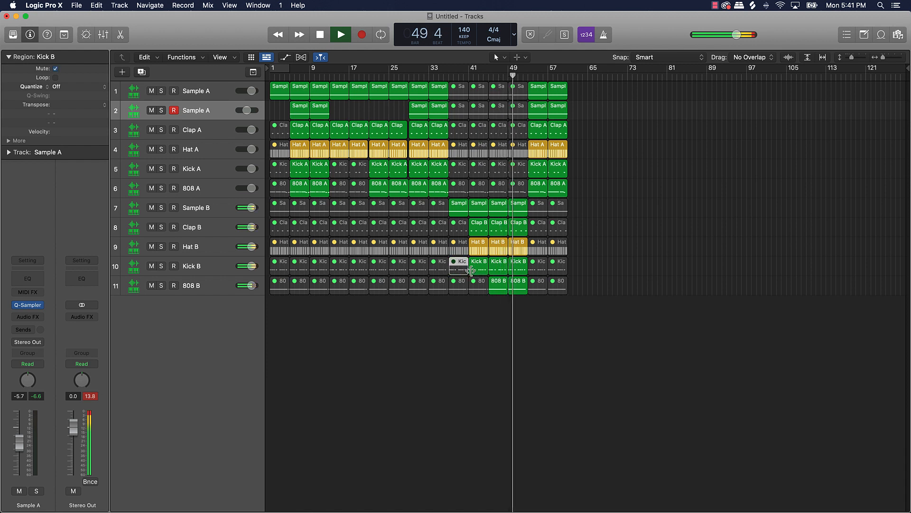
pyautogui.moveTo(471, 271); pyautogui.dragTo(489, 274)
pyautogui.press('super+z')
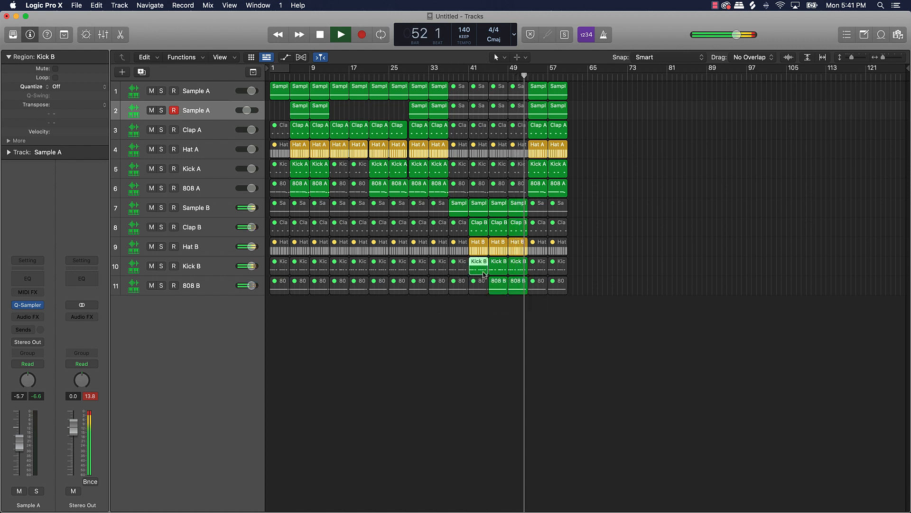
# Split the Kick B region at bar 41 at bar 44 beat 4 and mute the longer first part
pyautogui.press('super+Right')
pyautogui.press('super+Right')
pyautogui.press('super+Right')
pyautogui.press('super+Right')
pyautogui.press('super+Right')
pyautogui.press('super+Right')
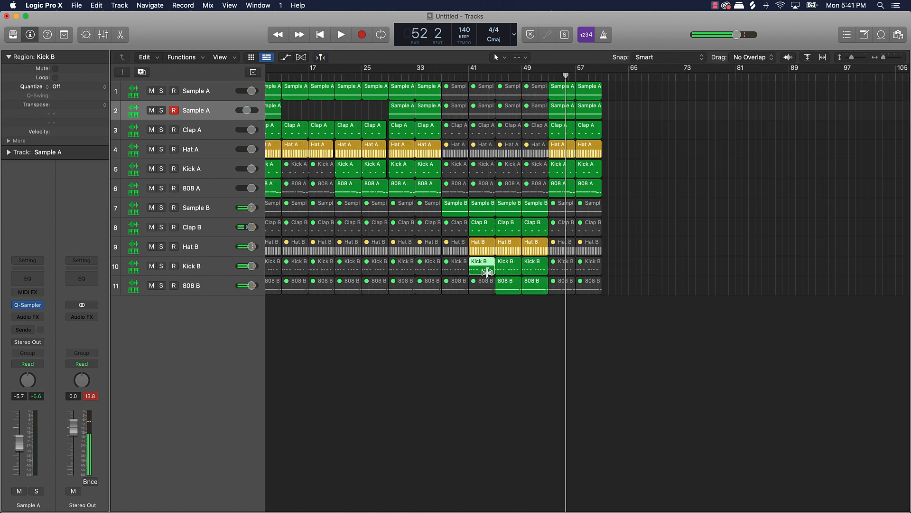
pyautogui.press('super+Right')
pyautogui.press('super+Right')
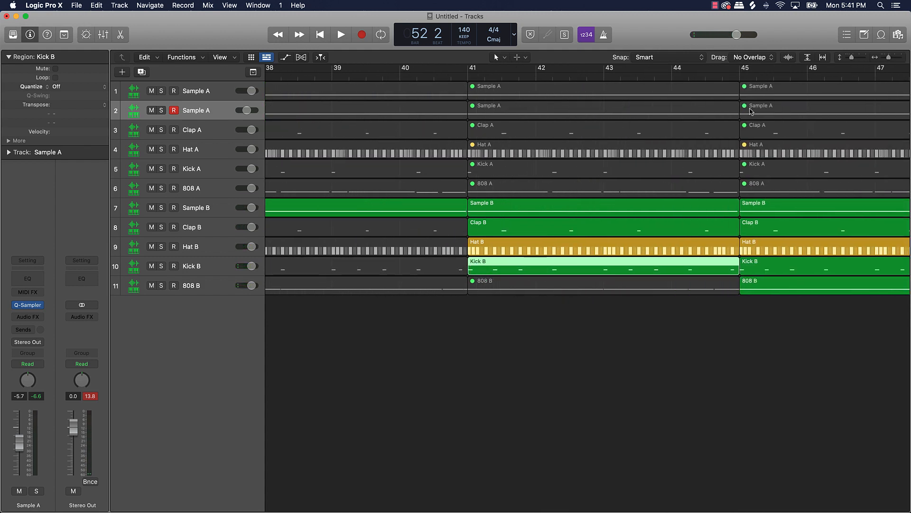
pyautogui.click(726, 77)
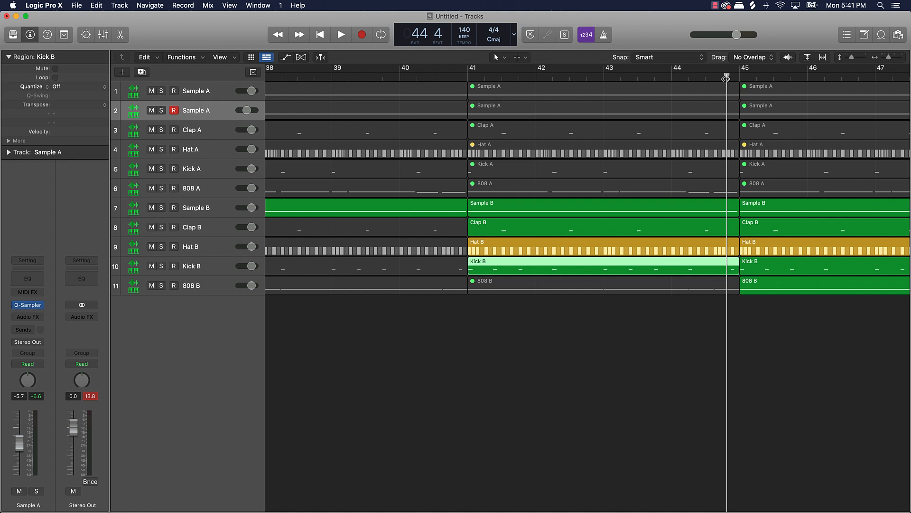
pyautogui.moveTo(727, 78); pyautogui.dragTo(723, 79)
pyautogui.press('super+t')
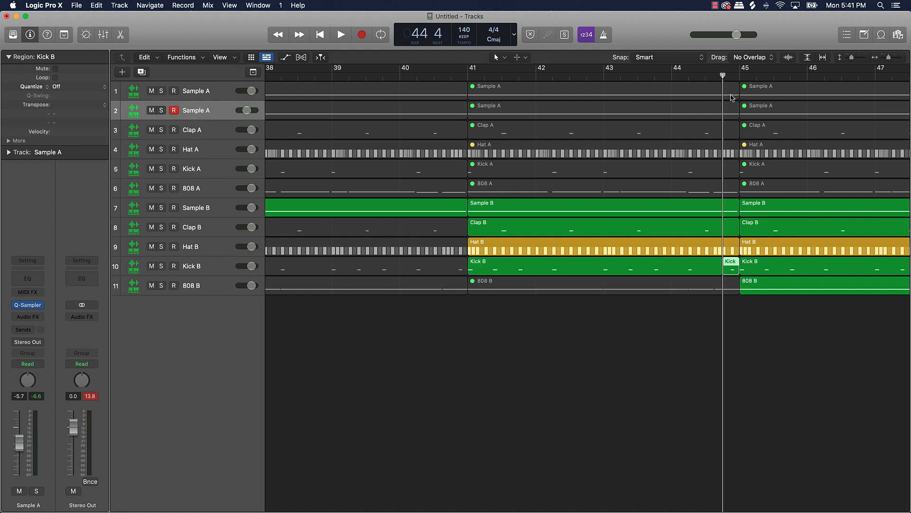
pyautogui.click(657, 265)
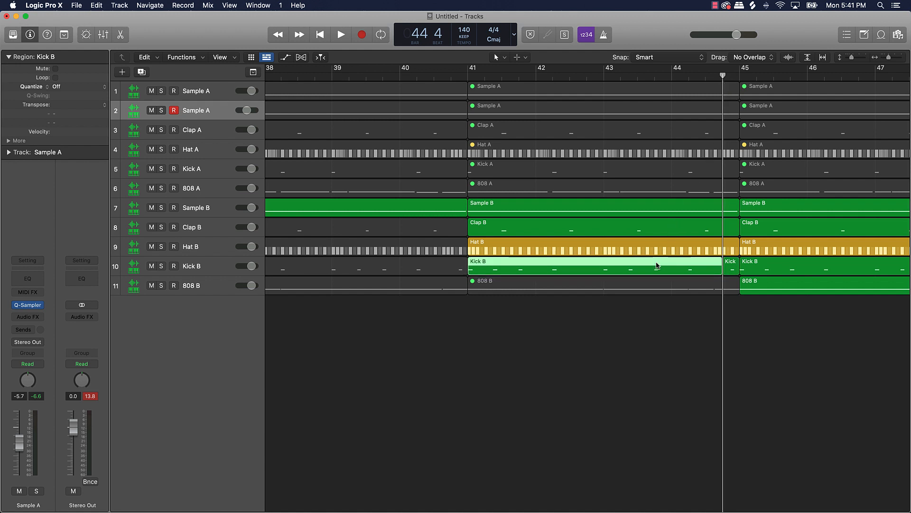
pyautogui.hotkey('ctrl', 'm')
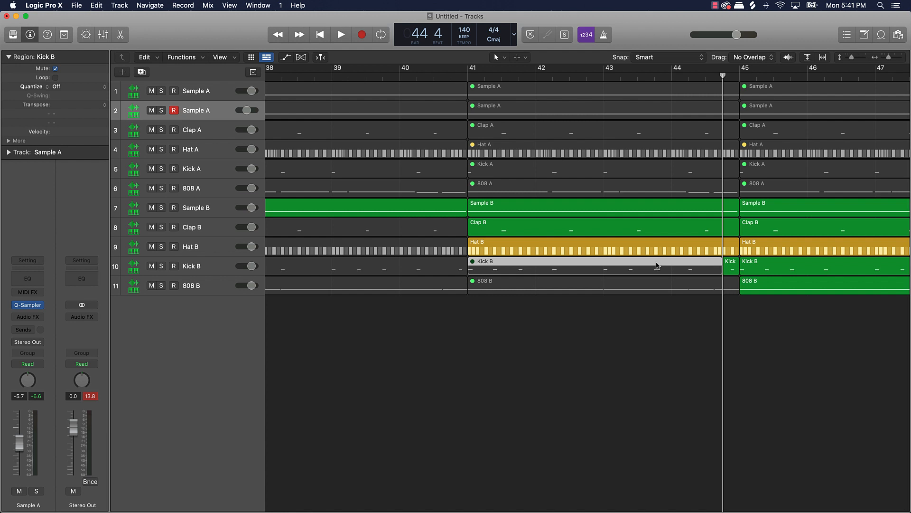
# Move all regions from bar 37 onward to bar 61, and fill the gap with copies of all regions from bars 13 to 36
pyautogui.scroll(-10, 656, 263)
pyautogui.scroll(-3, 658, 259)
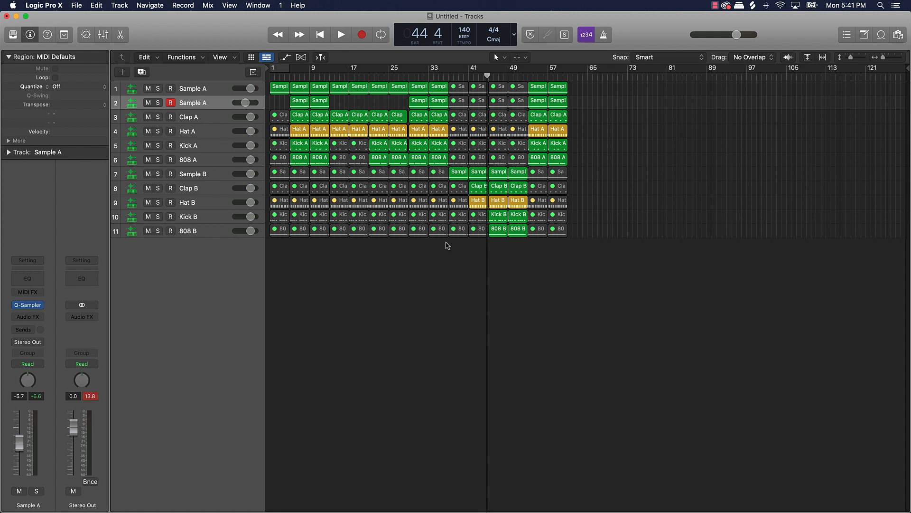
pyautogui.moveTo(458, 251); pyautogui.dragTo(601, 45)
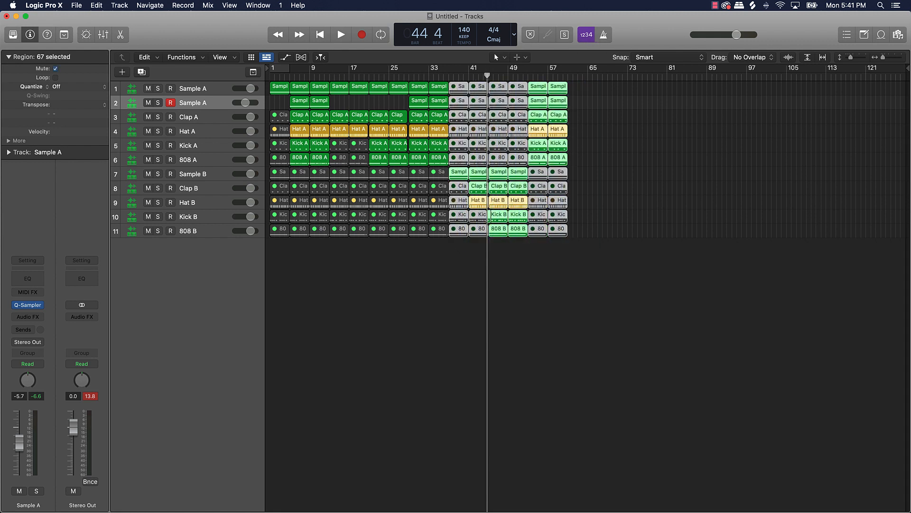
pyautogui.moveTo(455, 93); pyautogui.dragTo(455, 94)
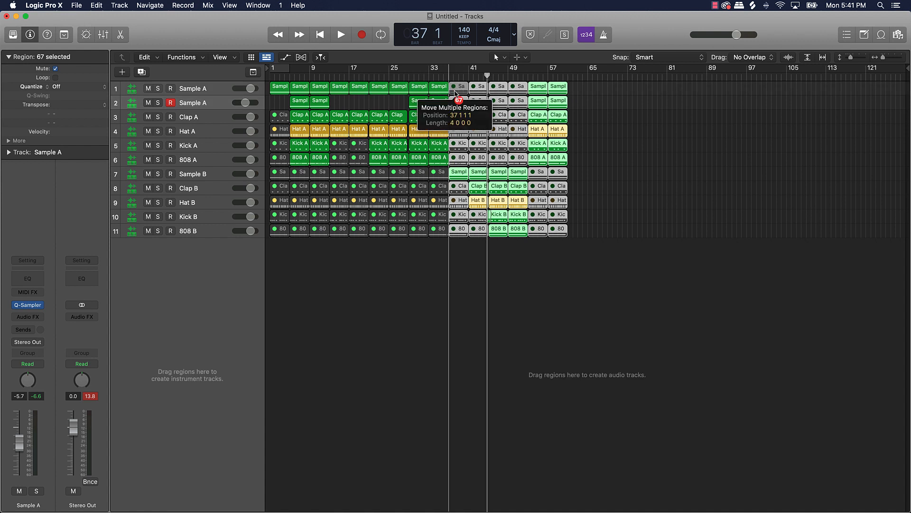
pyautogui.moveTo(456, 93); pyautogui.dragTo(572, 94)
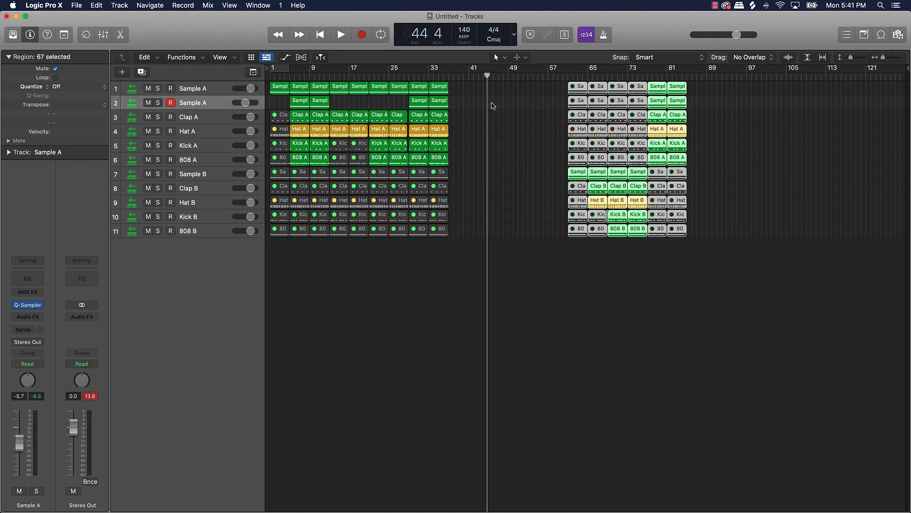
pyautogui.moveTo(460, 88); pyautogui.dragTo(334, 230)
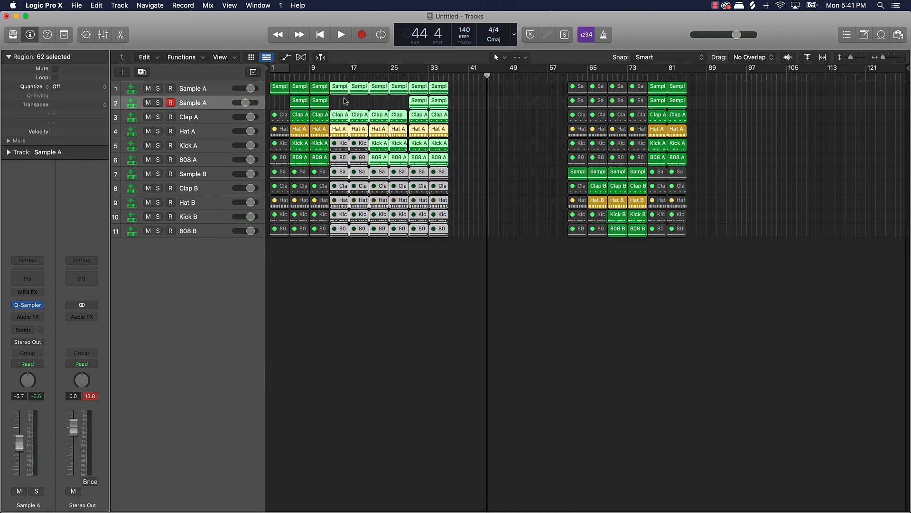
pyautogui.moveTo(339, 120); pyautogui.dragTo(458, 119)
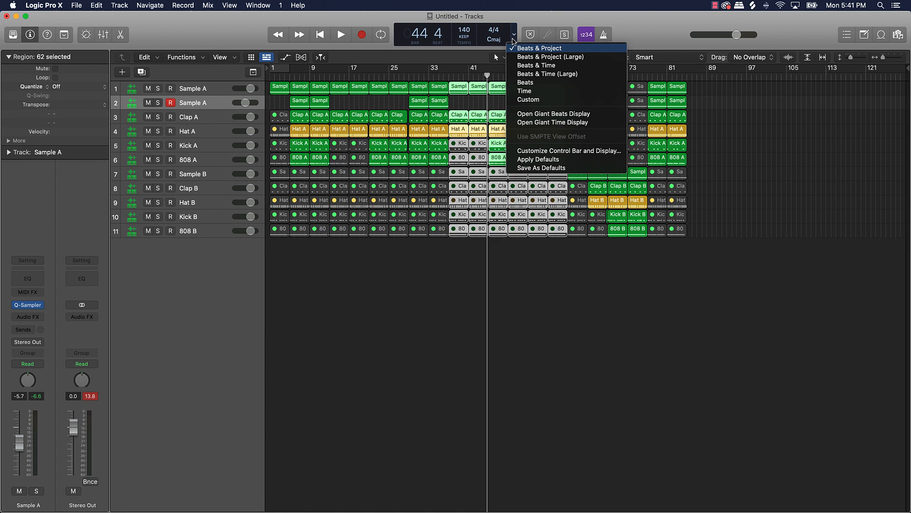
# Switch the control bar display to Beats & Time and place the playhead at bar 76 beat 1
pyautogui.click(522, 65)
pyautogui.moveTo(555, 75); pyautogui.dragTo(643, 99)
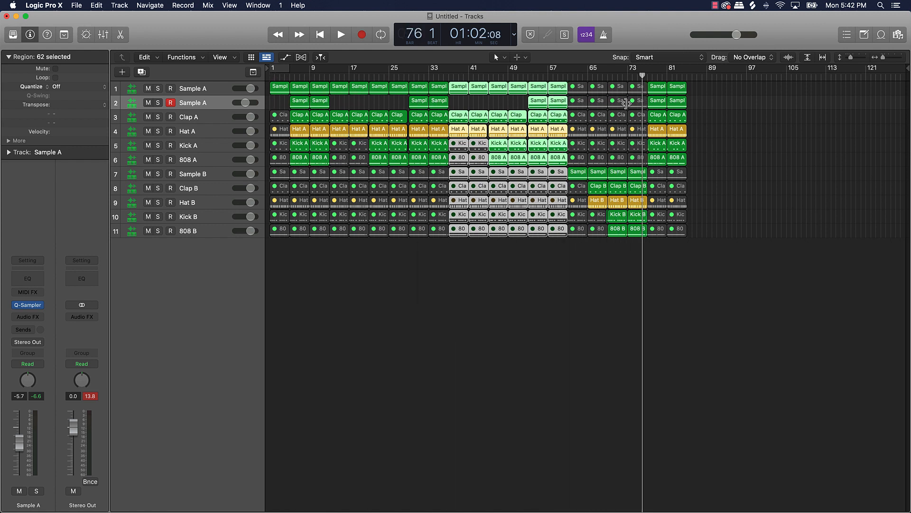
pyautogui.scroll(8, 662, 167)
pyautogui.hscroll(18, 668, 159)
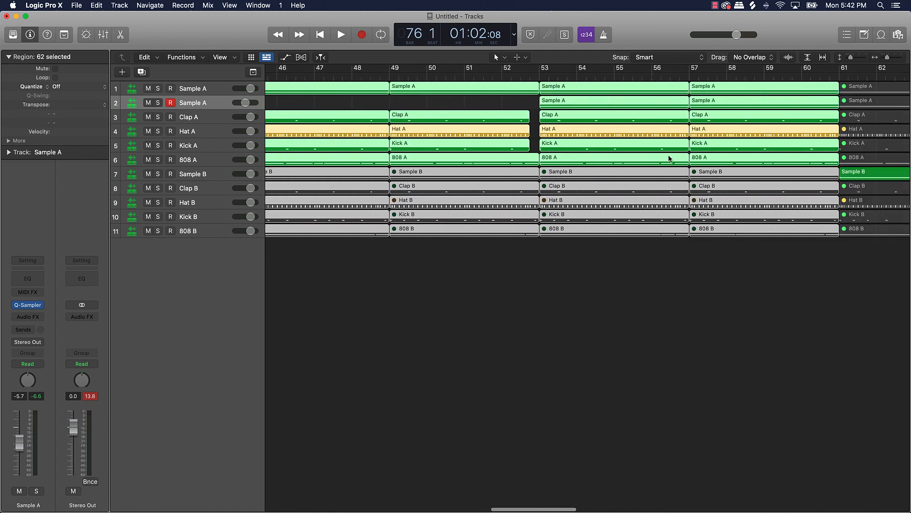
pyautogui.hscroll(5, 646, 154)
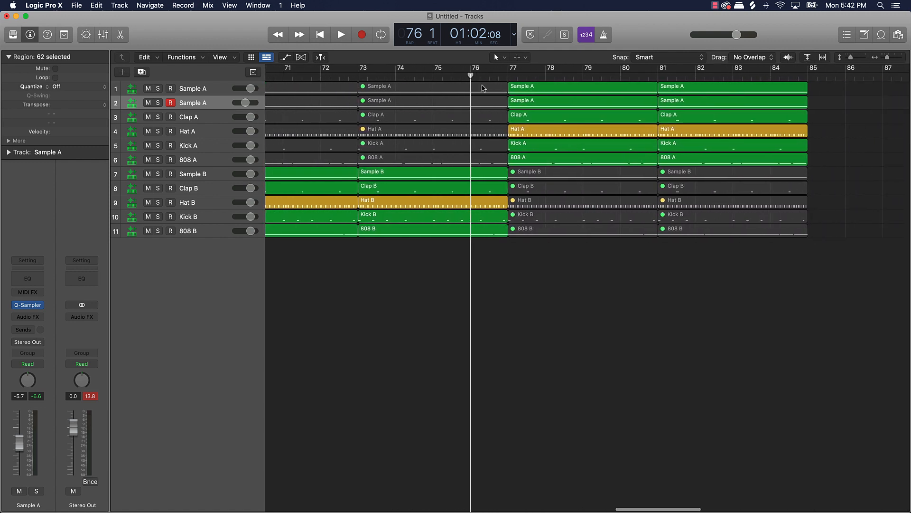
pyautogui.moveTo(470, 77)
pyautogui.mouseDown()
pyautogui.moveTo(451, 77)
pyautogui.moveTo(472, 77)
pyautogui.mouseUp()
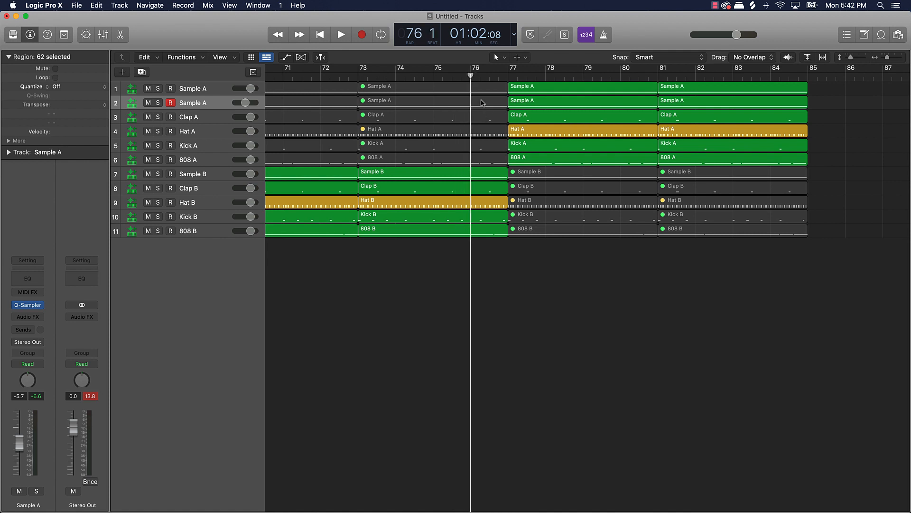
# Split the Kick B, Hat B and Clap B regions of bar 73 at bar 76 and mute the split-off ends
pyautogui.scroll(-6, 481, 103)
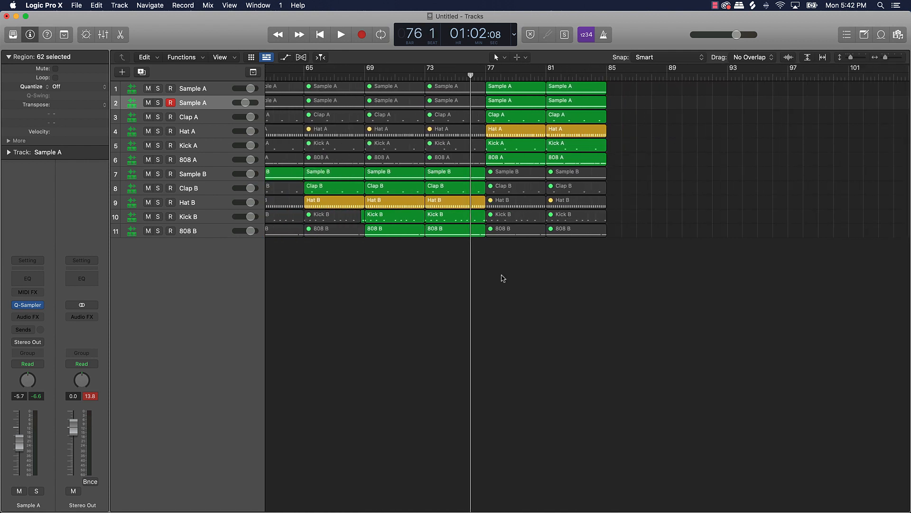
pyautogui.click(472, 218)
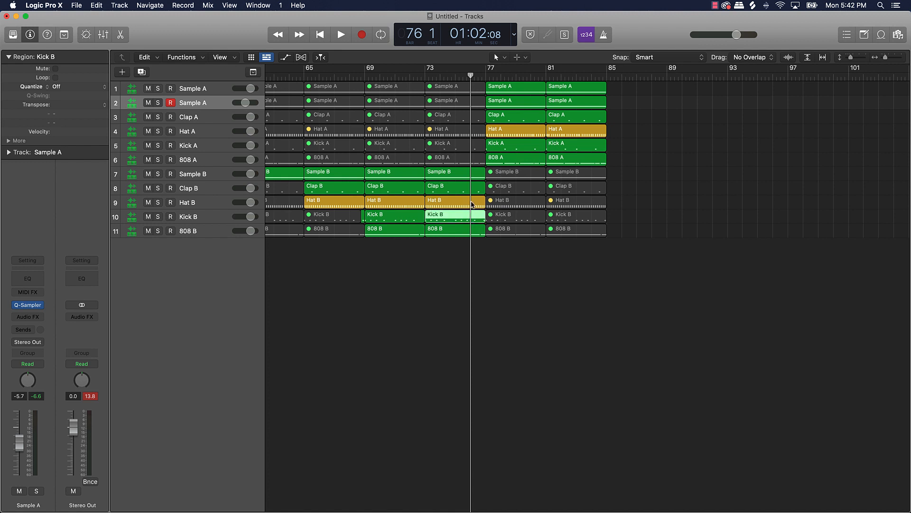
pyautogui.keyDown('shift'); pyautogui.click(473, 204); pyautogui.keyUp('shift')
pyautogui.keyDown('shift'); pyautogui.click(473, 190); pyautogui.keyUp('shift')
pyautogui.press('super+t')
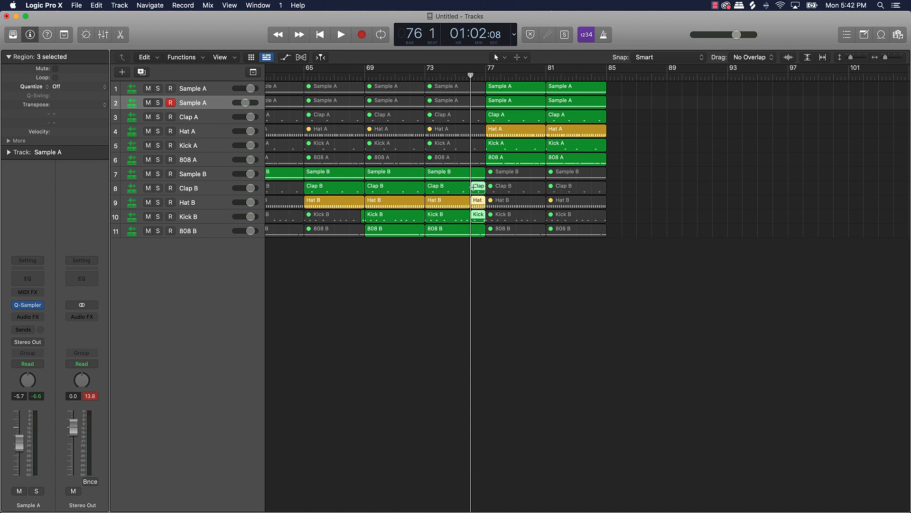
pyautogui.hotkey('ctrl', 'm')
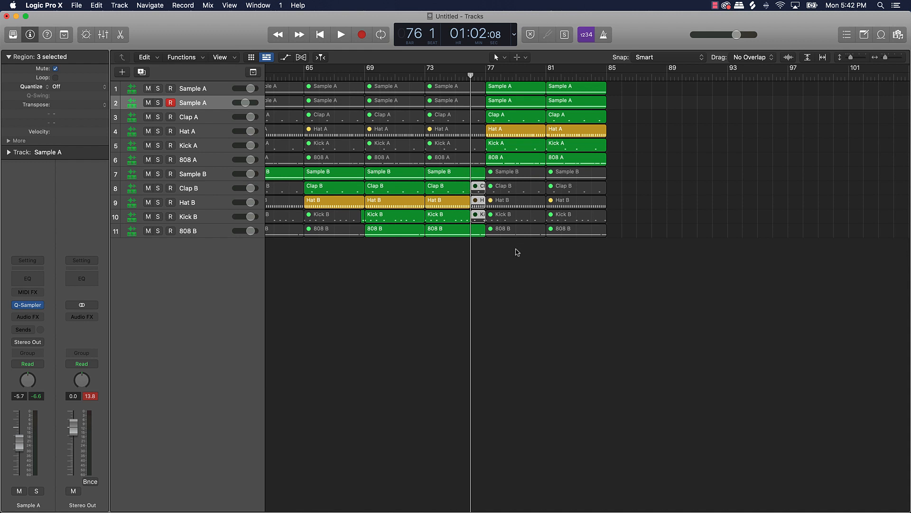
pyautogui.click(513, 265)
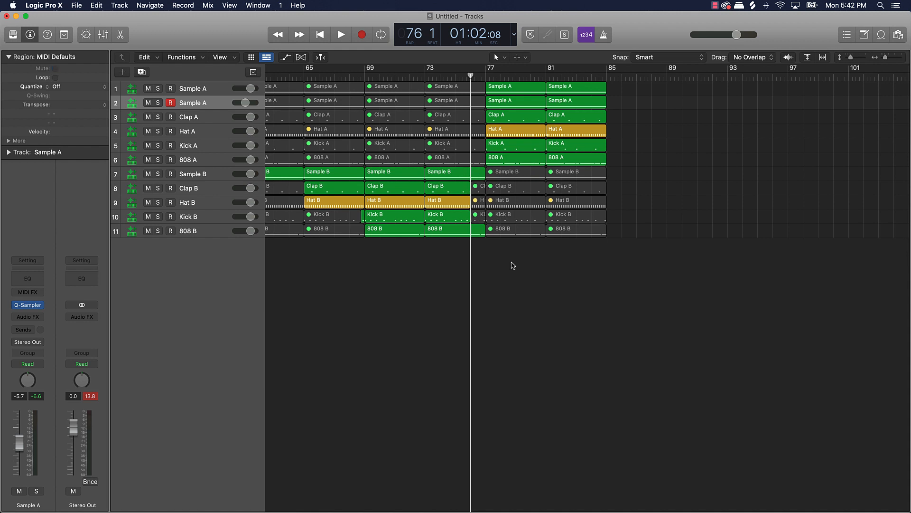
# Play the transition from the B section at bar 73 into the A section at bar 77
pyautogui.click(425, 75)
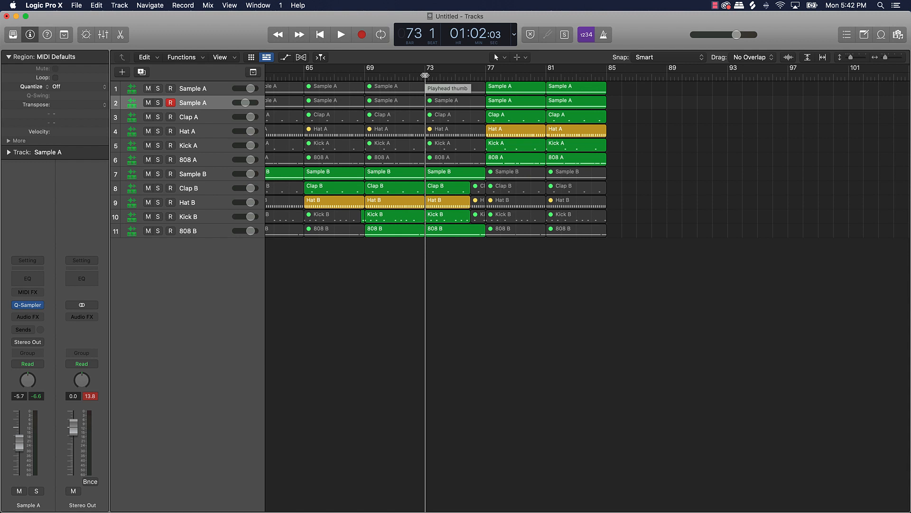
pyautogui.press('space')
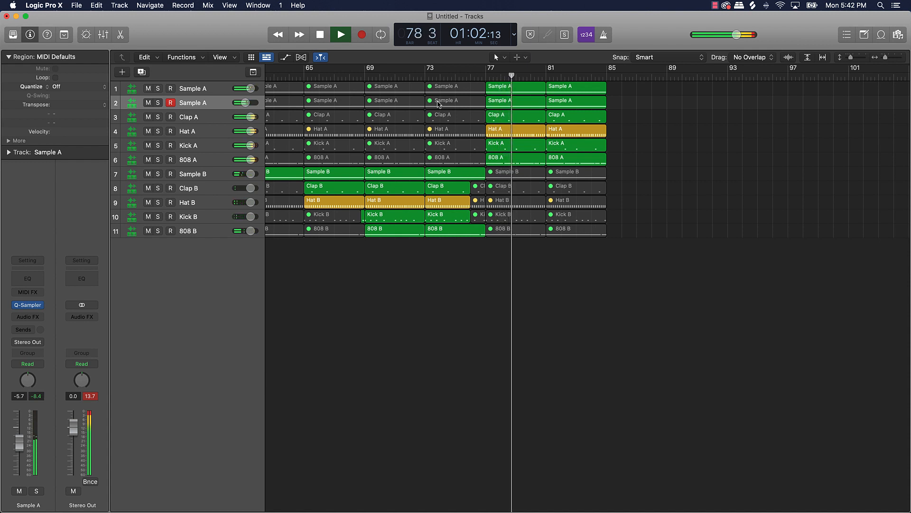
pyautogui.press('space')
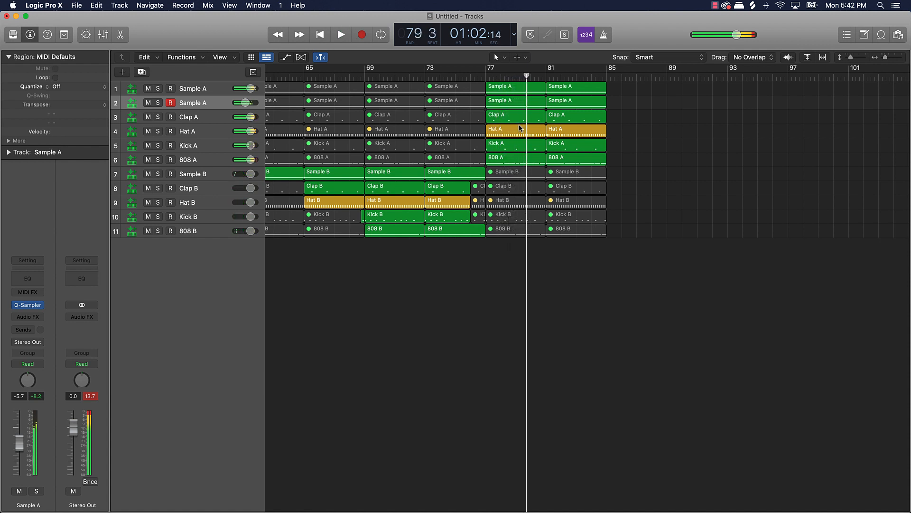
# Play from about bar 56 and trim the end of the Hat A region at bar 57 to just before bar 61
pyautogui.press('Return')
pyautogui.scroll(-10, 519, 127)
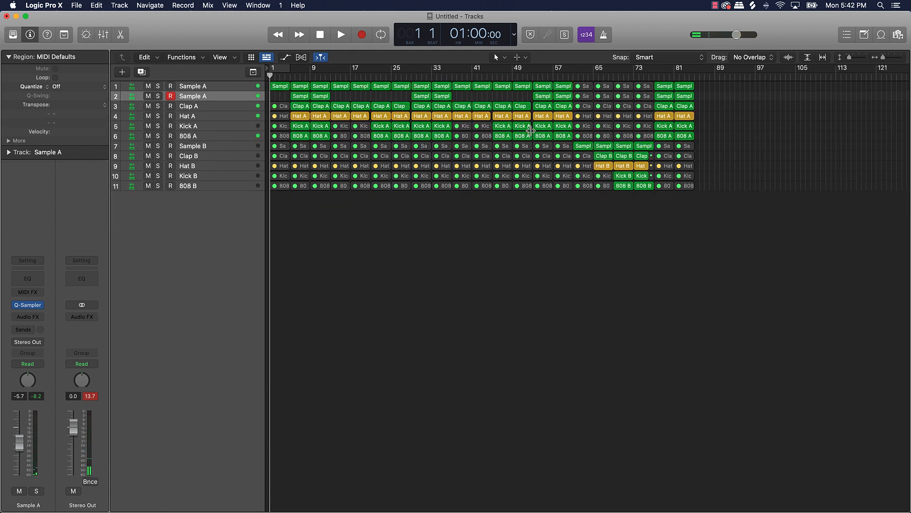
pyautogui.click(554, 74)
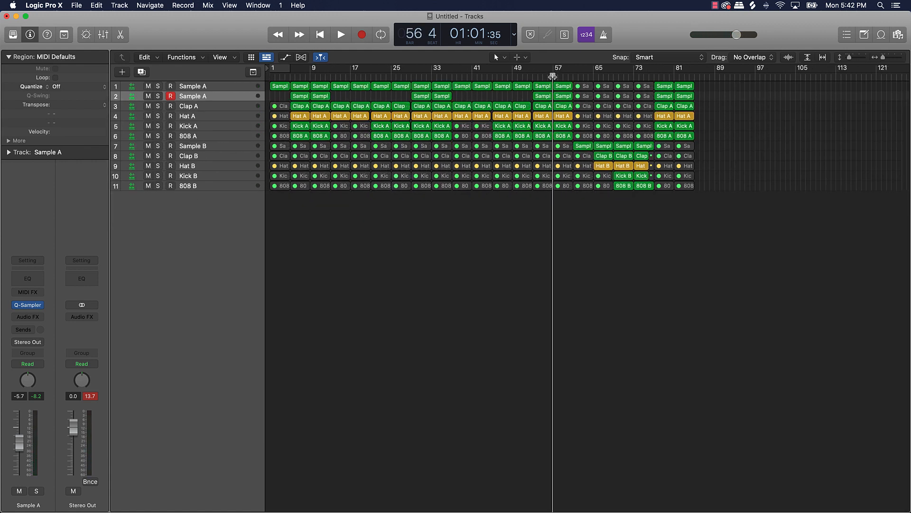
pyautogui.press('space')
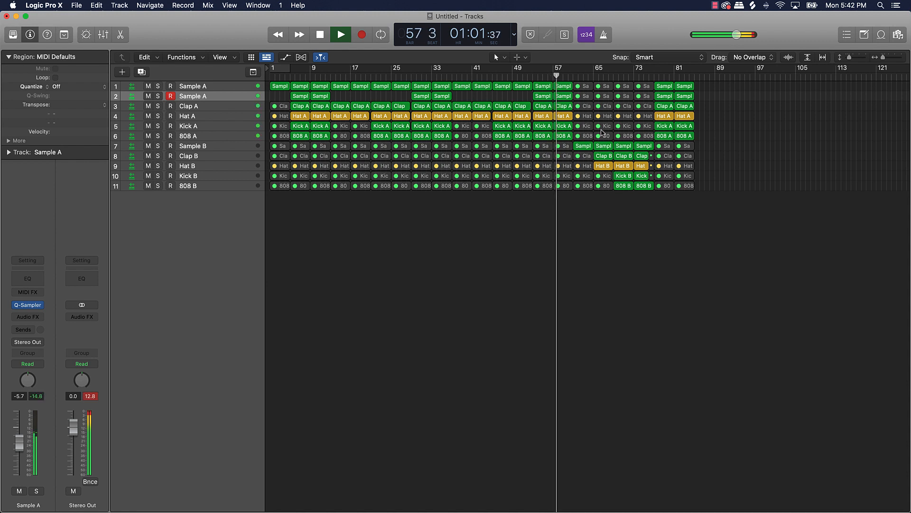
pyautogui.scroll(8, 604, 129)
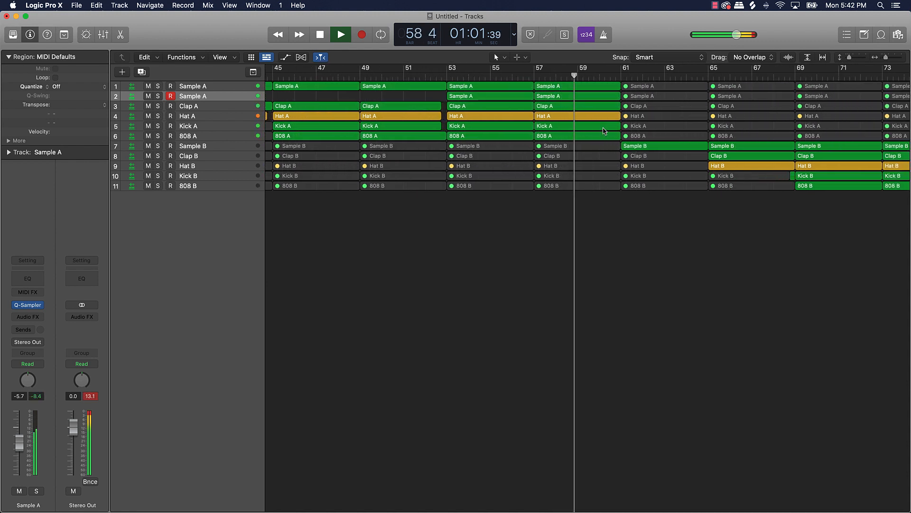
pyautogui.moveTo(614, 120); pyautogui.dragTo(619, 117)
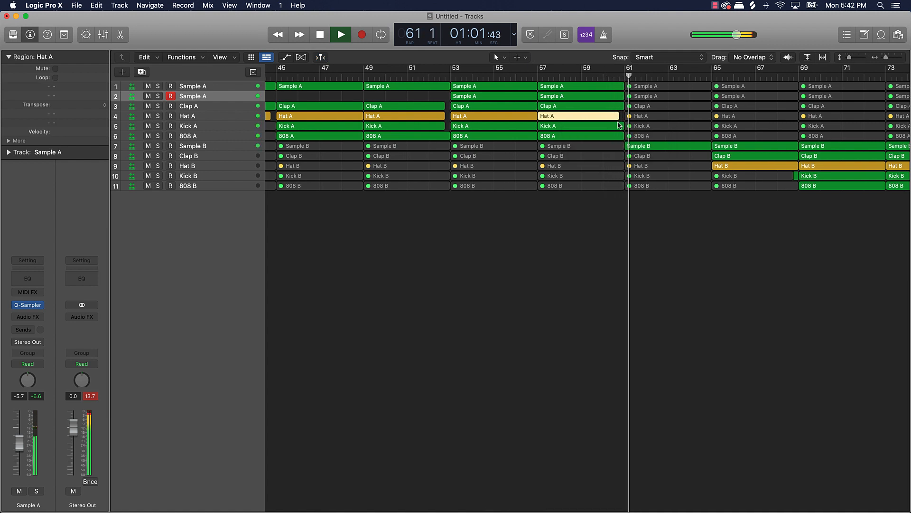
# Shorten the 808 B region at bar 73 so it ends about halfway through bar 76
pyautogui.hscroll(10, 619, 142)
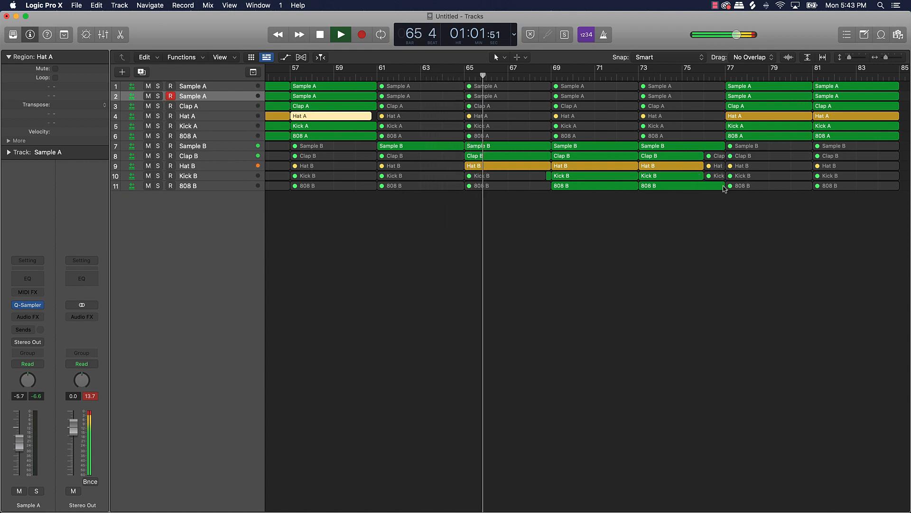
pyautogui.moveTo(724, 187); pyautogui.dragTo(710, 186)
# Delete the muted Kick B, Hat B and Clap B pieces at bar 76 and extend their preceding regions to the end of the 808 B region
pyautogui.click(710, 175)
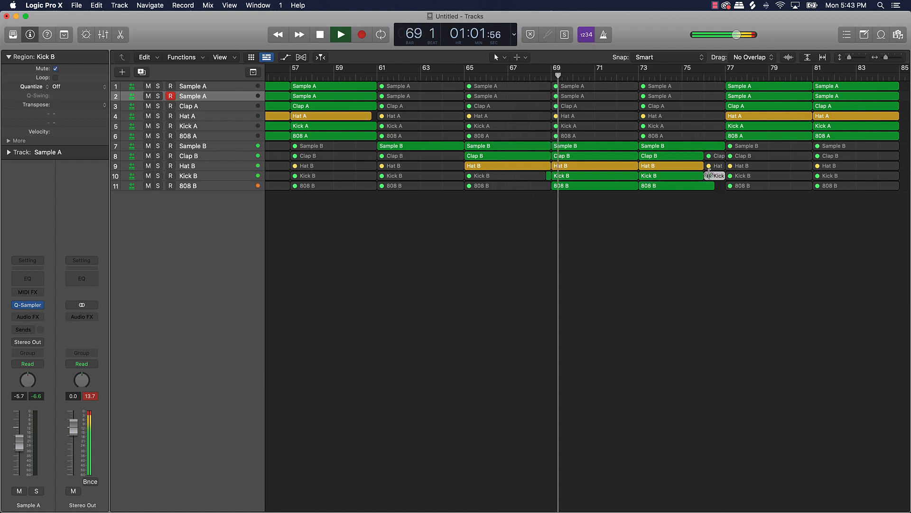
pyautogui.press('Delete')
pyautogui.click(712, 166)
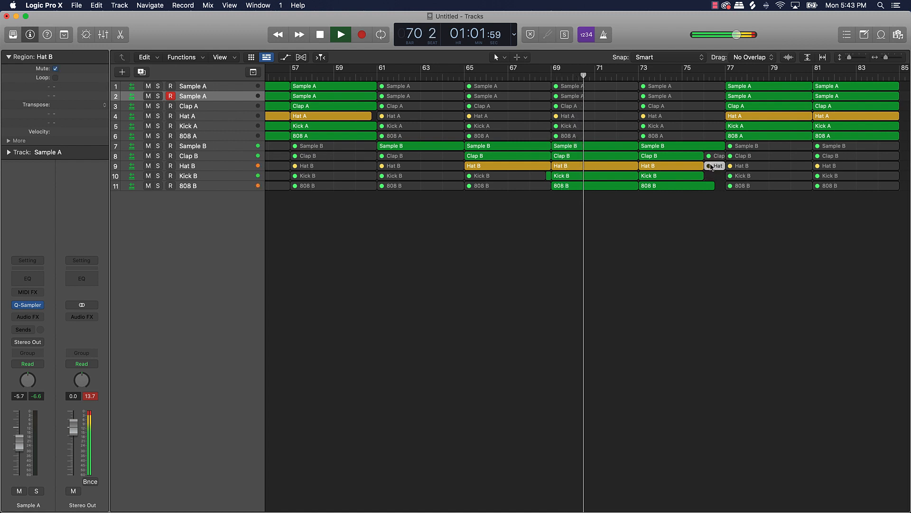
pyautogui.press('Delete')
pyautogui.click(712, 158)
pyautogui.press('Delete')
pyautogui.moveTo(705, 154); pyautogui.dragTo(714, 176)
pyautogui.click(706, 194)
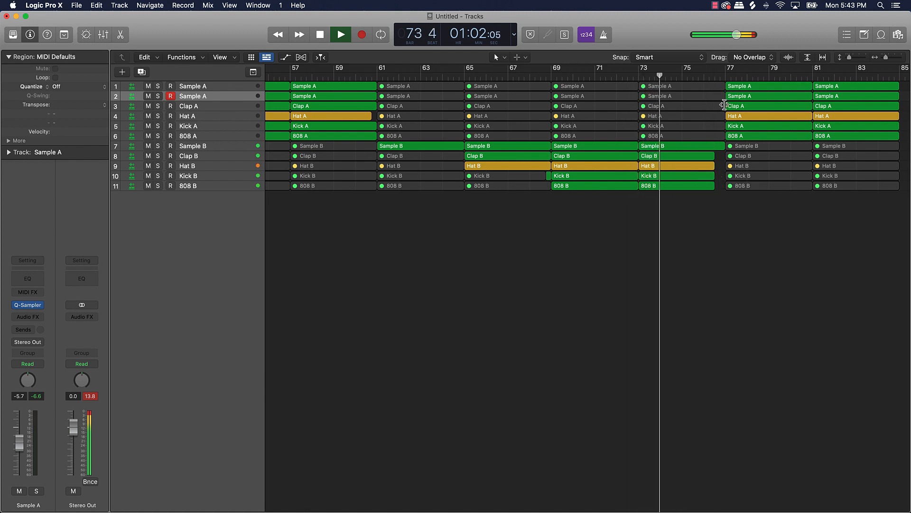
# Copy the Sample A regions at bar 81 on tracks 1 and 2 to bar 85
pyautogui.press('super+Left')
pyautogui.press('super+Left')
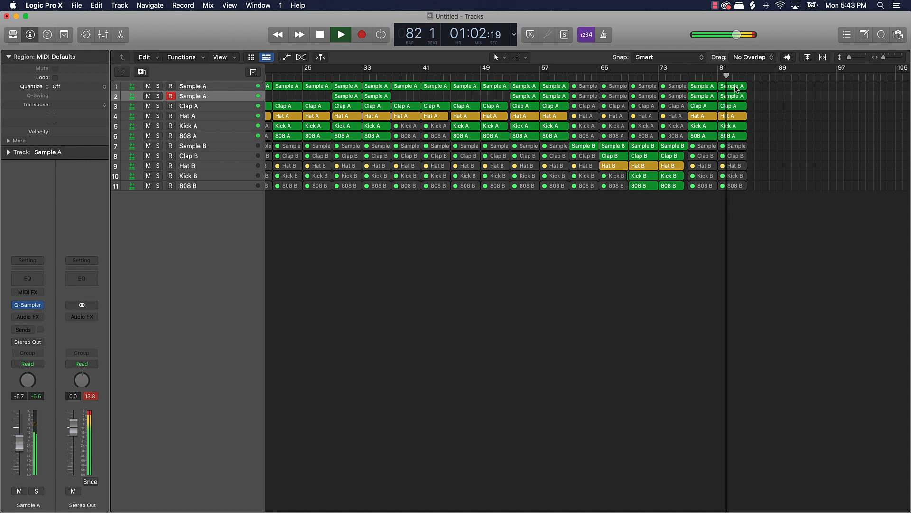
pyautogui.moveTo(735, 89); pyautogui.dragTo(762, 96)
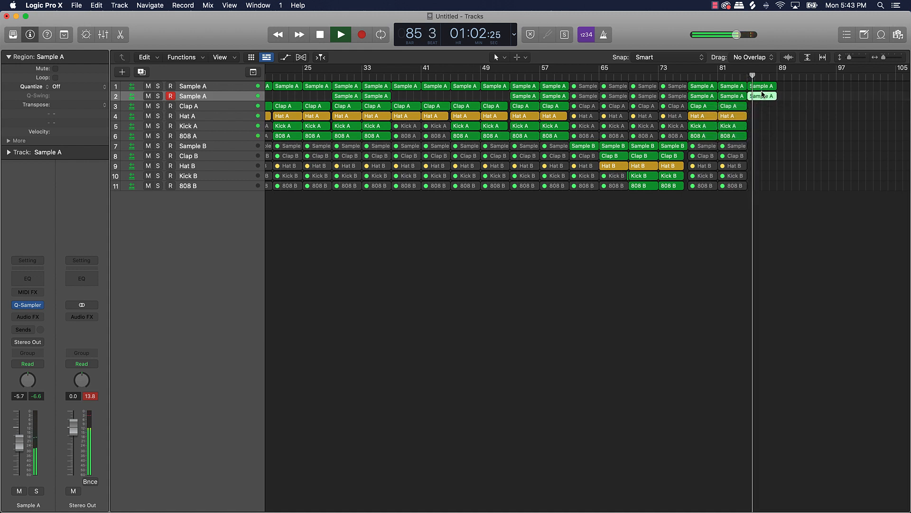
# Stop playback and copy the Sample A region at bar 85 on track 1 to bar 89
pyautogui.click(746, 77)
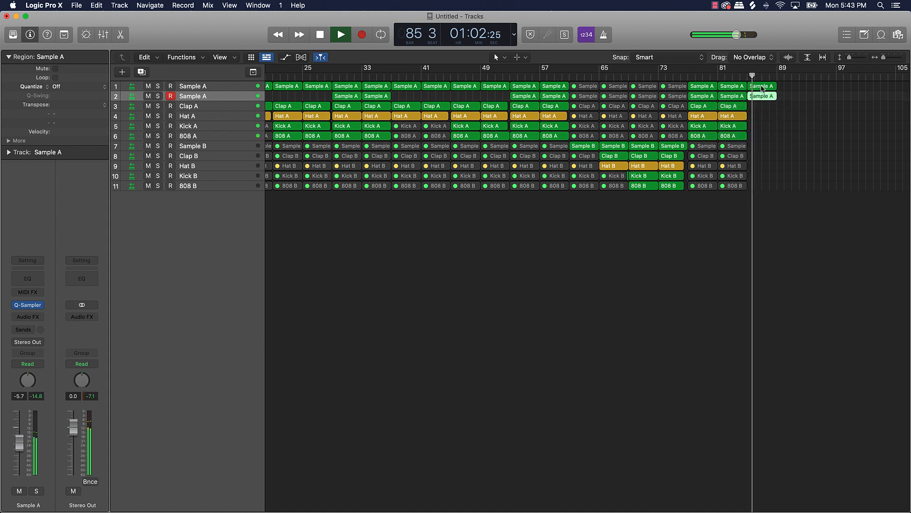
pyautogui.moveTo(761, 88); pyautogui.dragTo(790, 89)
pyautogui.press('space')
pyautogui.scroll(-3, 881, 86)
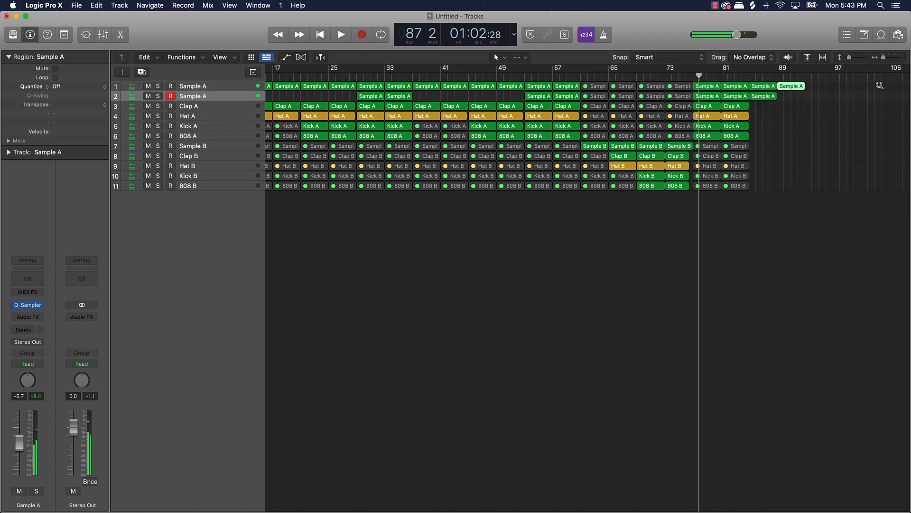
pyautogui.moveTo(906, 66)
pyautogui.mouseDown()
pyautogui.moveTo(762, 100)
pyautogui.moveTo(733, 118)
pyautogui.mouseUp()
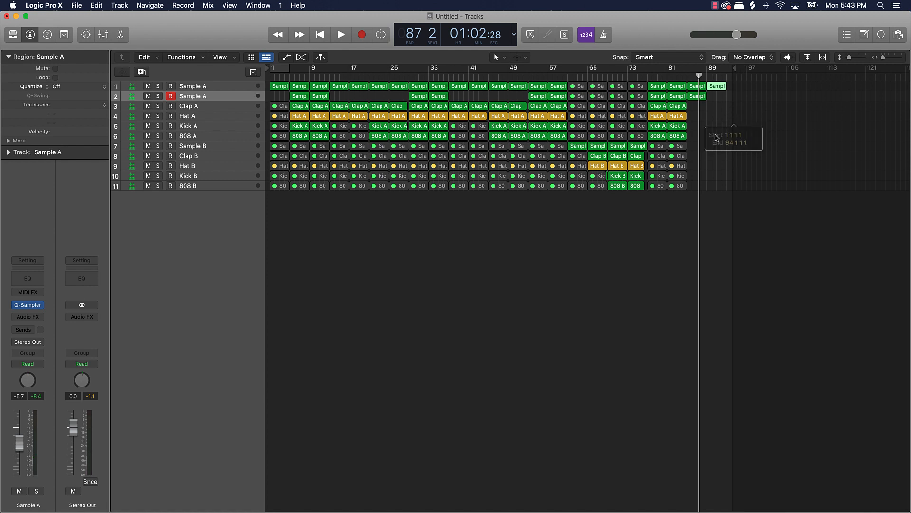
pyautogui.click(562, 221)
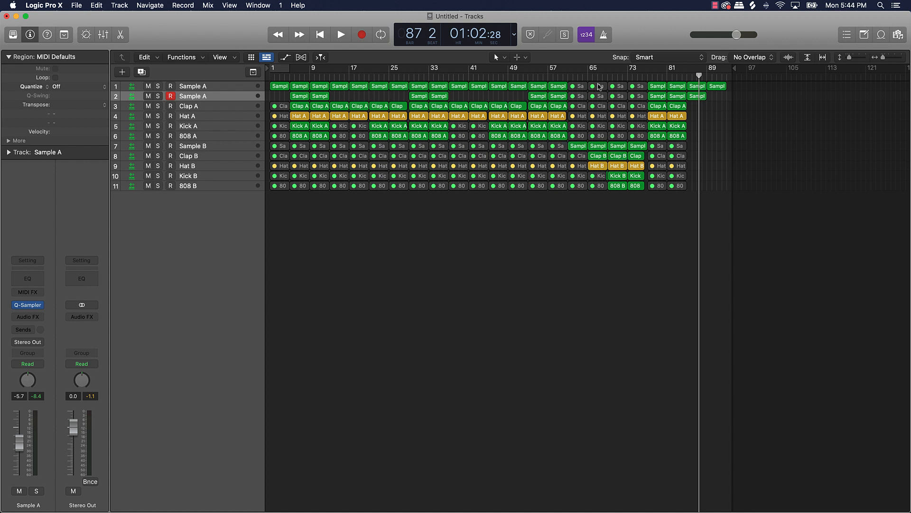
# Delete the muted Clap A, Hat A, Kick A and 808 A regions at bars 65, 69 and 73
pyautogui.click(597, 108)
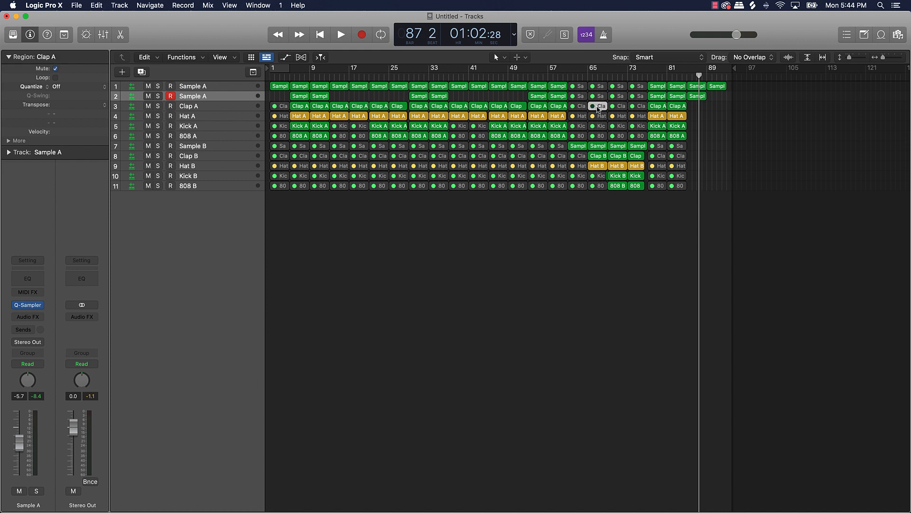
pyautogui.keyDown('shift'); pyautogui.click(597, 116); pyautogui.keyUp('shift')
pyautogui.keyDown('shift'); pyautogui.click(597, 126); pyautogui.keyUp('shift')
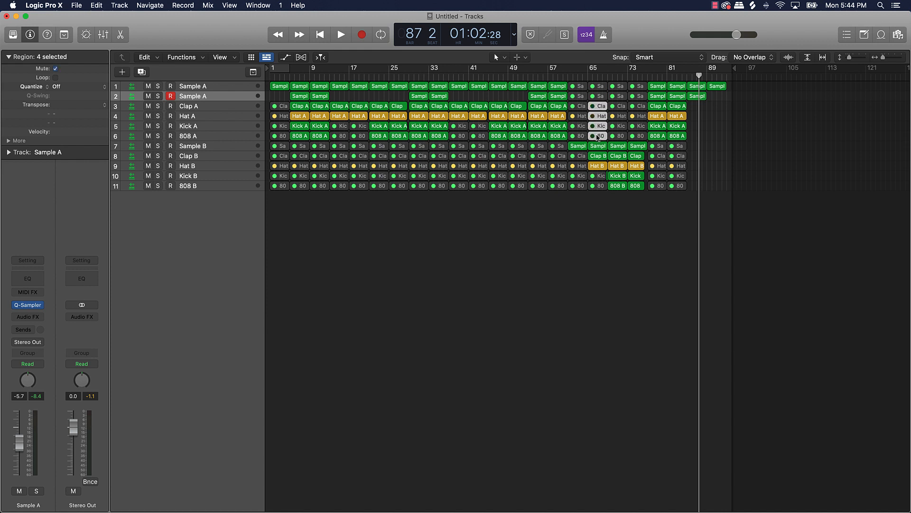
pyautogui.keyDown('shift'); pyautogui.click(618, 136); pyautogui.keyUp('shift')
pyautogui.keyDown('shift'); pyautogui.click(618, 125); pyautogui.keyUp('shift')
pyautogui.keyDown('shift'); pyautogui.click(619, 116); pyautogui.keyUp('shift')
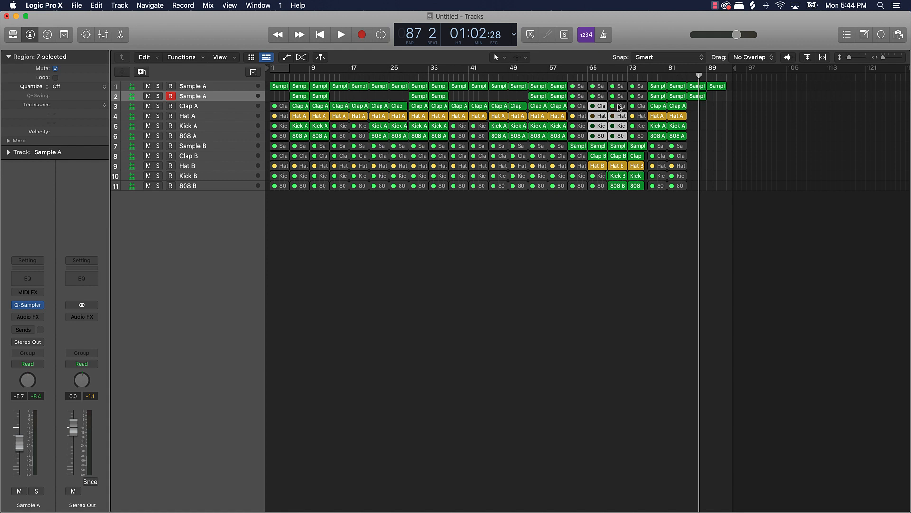
pyautogui.keyDown('shift'); pyautogui.click(619, 106); pyautogui.keyUp('shift')
pyautogui.keyDown('shift'); pyautogui.click(636, 106); pyautogui.keyUp('shift')
pyautogui.keyDown('shift'); pyautogui.click(636, 117); pyautogui.keyUp('shift')
pyautogui.keyDown('shift'); pyautogui.click(636, 127); pyautogui.keyUp('shift')
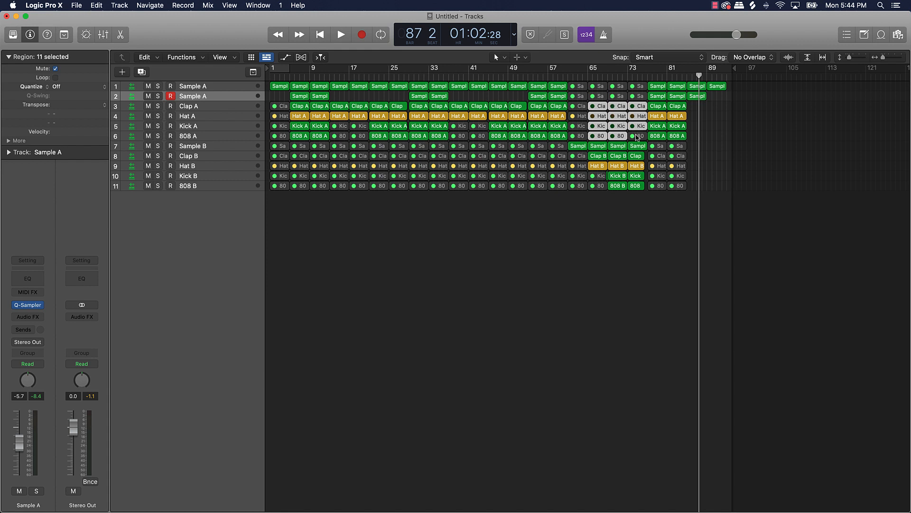
pyautogui.keyDown('shift'); pyautogui.click(637, 137); pyautogui.keyUp('shift')
pyautogui.press('Delete')
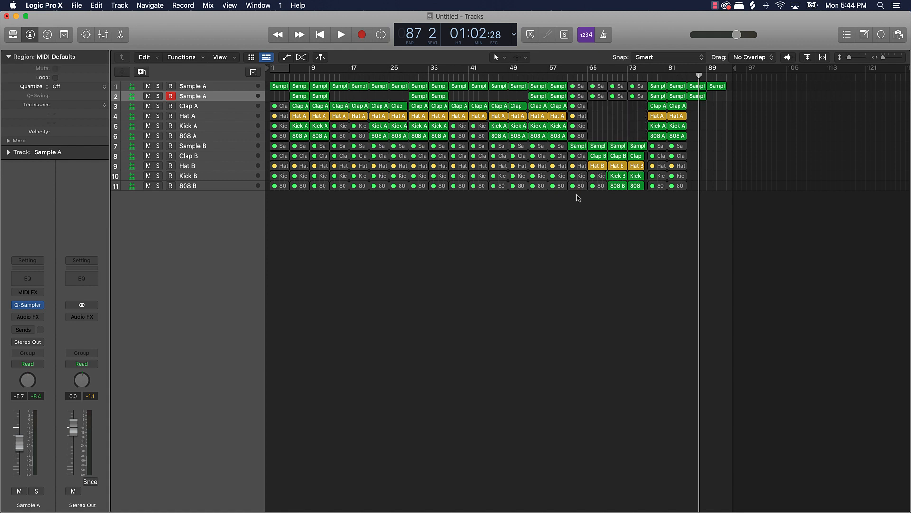
# Move the B drum and 808 regions from bar 65 to 76 onto the matching A tracks, and delete the Clap B, Hat B, Kick B and 808 B tracks
pyautogui.moveTo(590, 209); pyautogui.dragTo(597, 108)
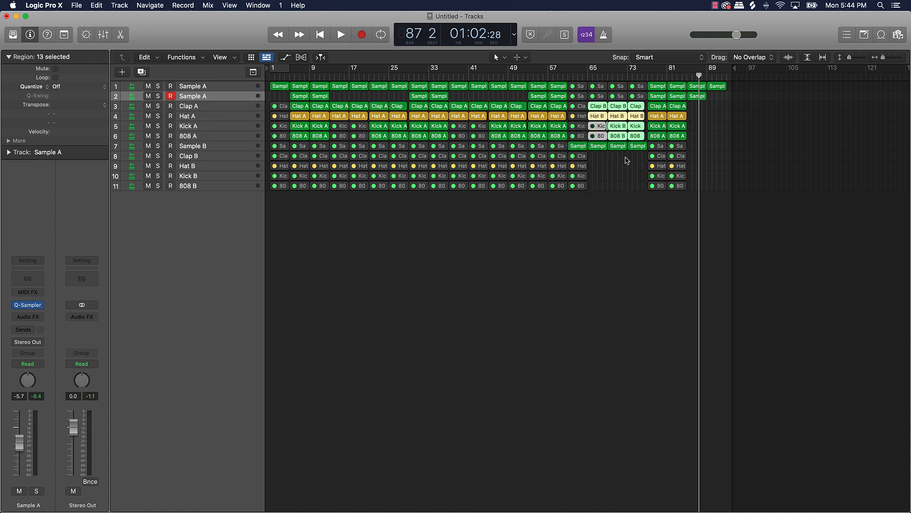
pyautogui.click(206, 158)
pyautogui.keyDown('shift'); pyautogui.click(199, 186); pyautogui.keyUp('shift')
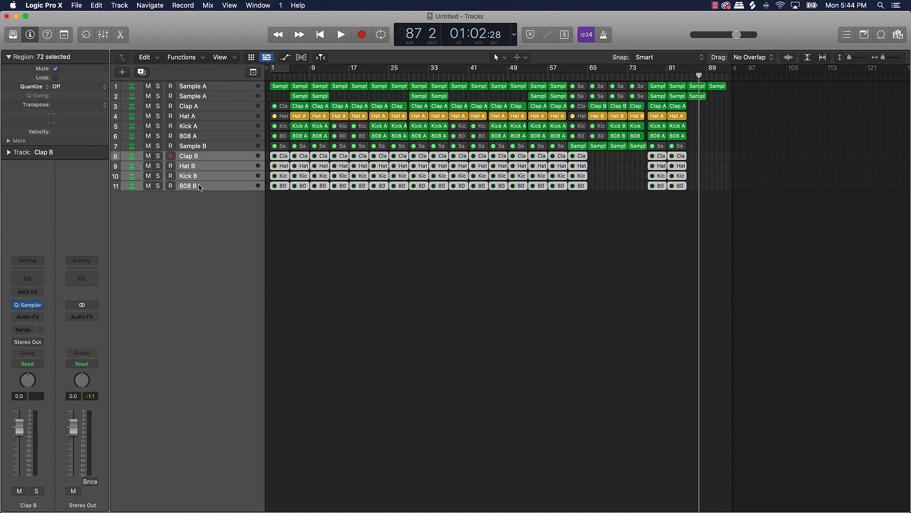
pyautogui.press('Delete')
pyautogui.press('Delete')
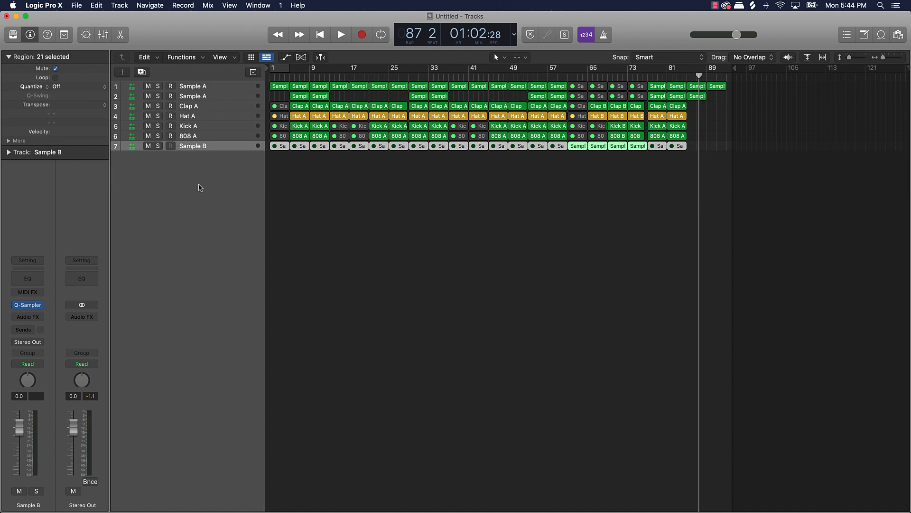
pyautogui.click(604, 178)
# Move the Sample B track directly below the two Sample A tracks and rename it Sample C
pyautogui.moveTo(207, 146); pyautogui.dragTo(208, 102)
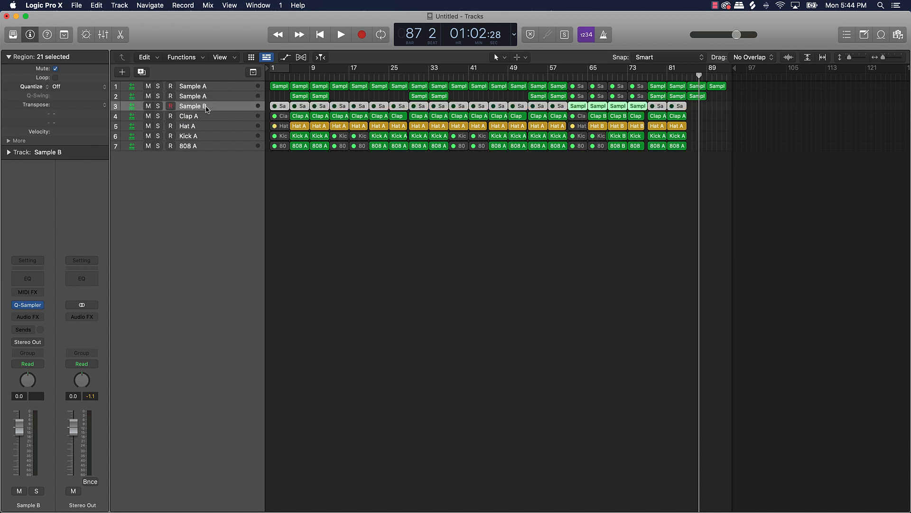
pyautogui.doubleClick(212, 105)
pyautogui.click(213, 105)
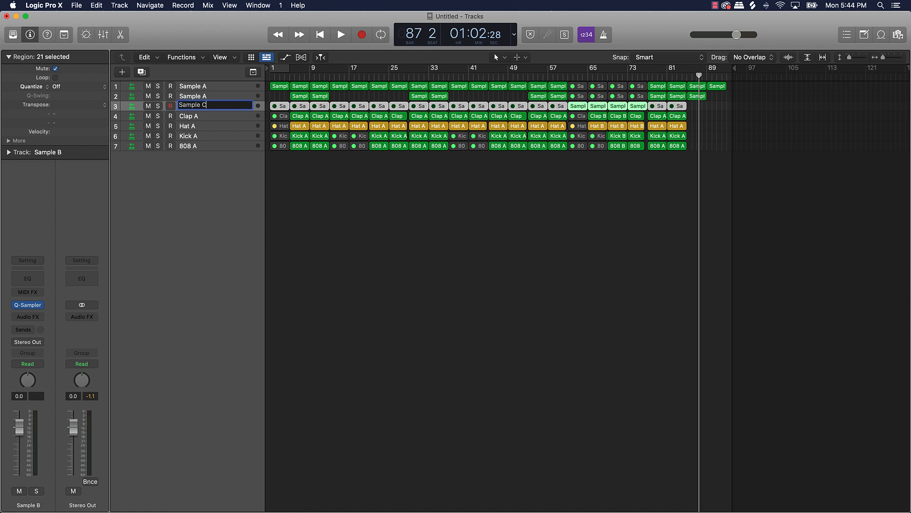
pyautogui.write('C')
# Rename the second Sample A track as Sample B and name all regions after their tracks
pyautogui.click(204, 96)
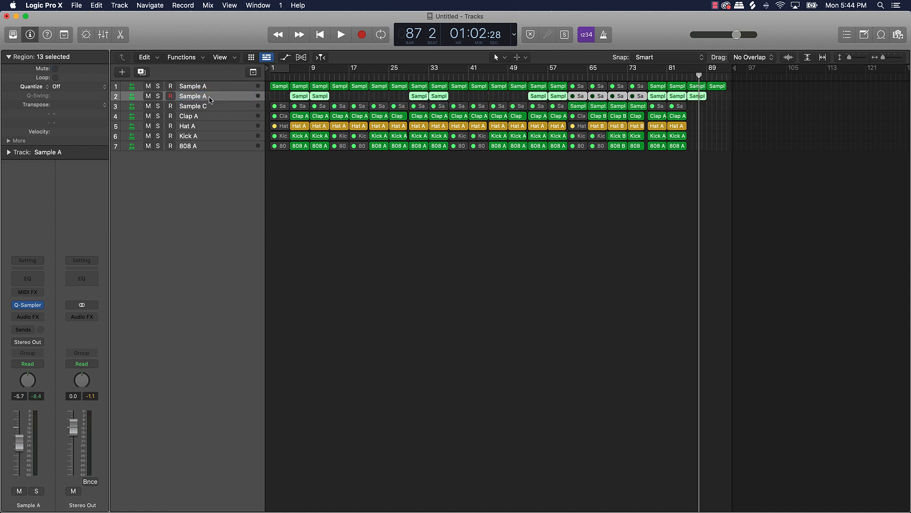
pyautogui.doubleClick(209, 97)
pyautogui.click(216, 96)
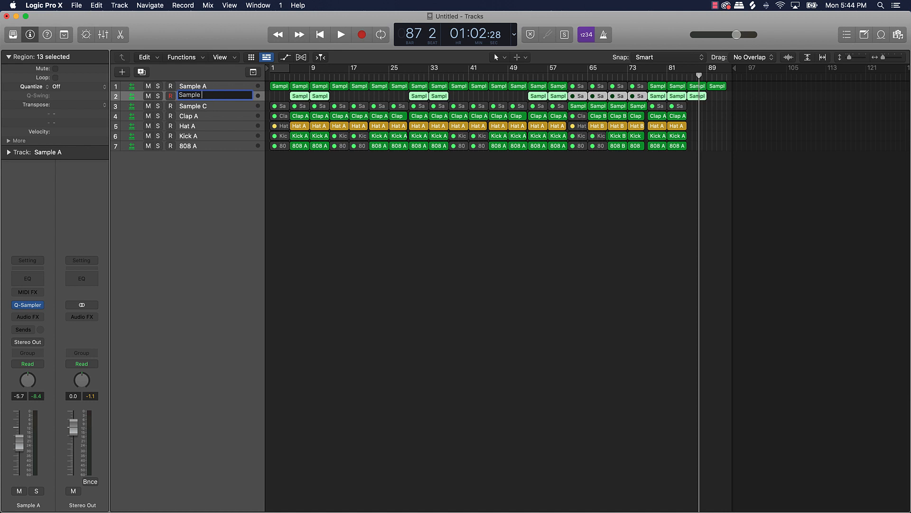
pyautogui.write('B')
pyautogui.click(296, 192)
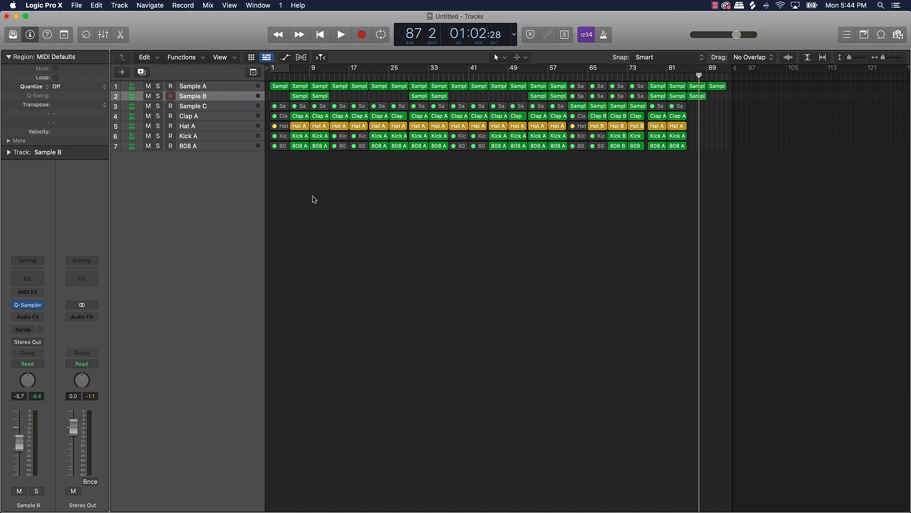
pyautogui.press('super+a')
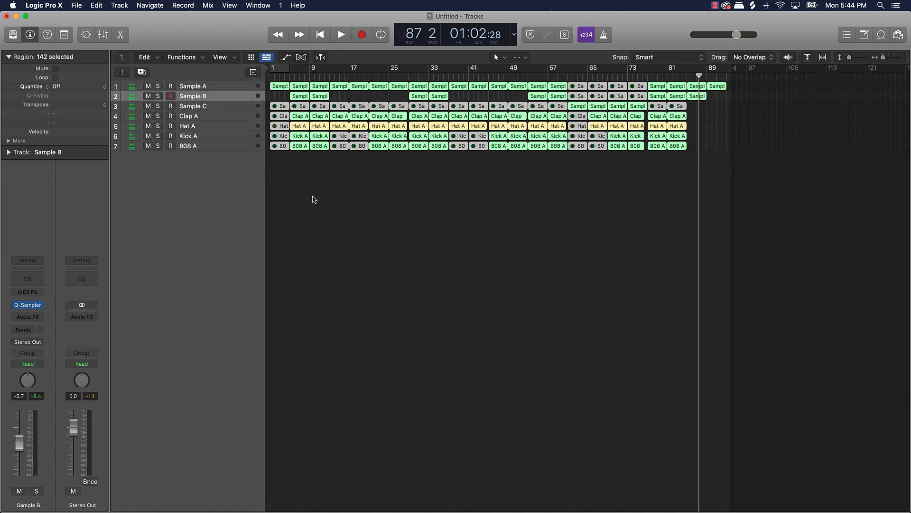
# Rename the four A drum and bass tracks as Clap, Hat, Kick and 808, and name all regions after their tracks
pyautogui.click(202, 117)
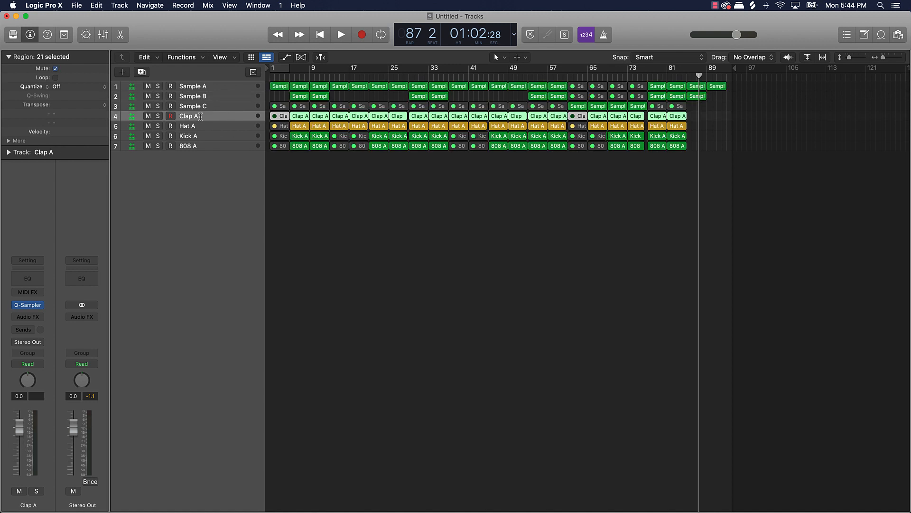
pyautogui.doubleClick(201, 118)
pyautogui.press('Return')
pyautogui.click(198, 128)
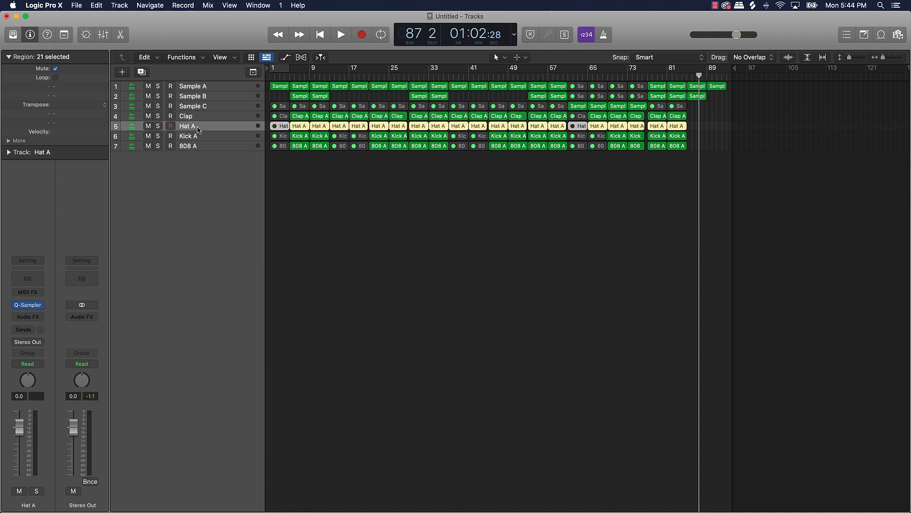
pyautogui.doubleClick(198, 130)
pyautogui.press('Return')
pyautogui.doubleClick(198, 137)
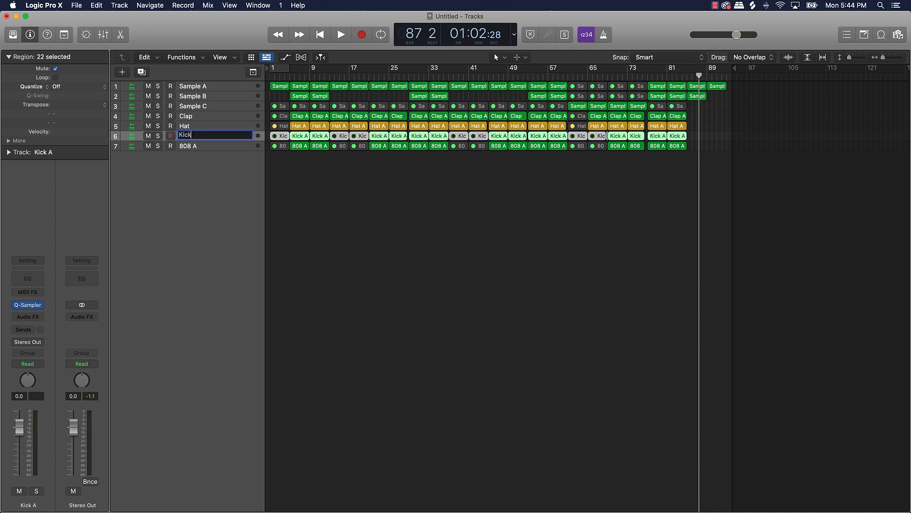
pyautogui.doubleClick(196, 146)
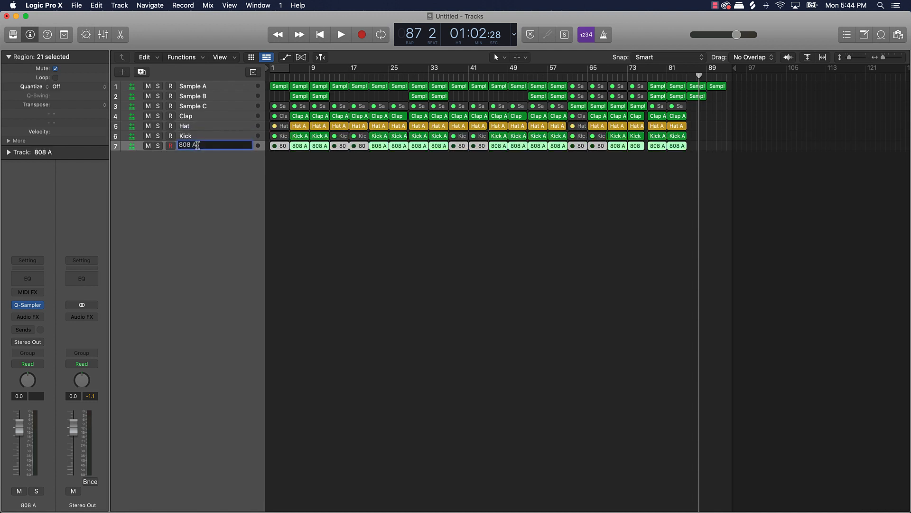
pyautogui.press('Return')
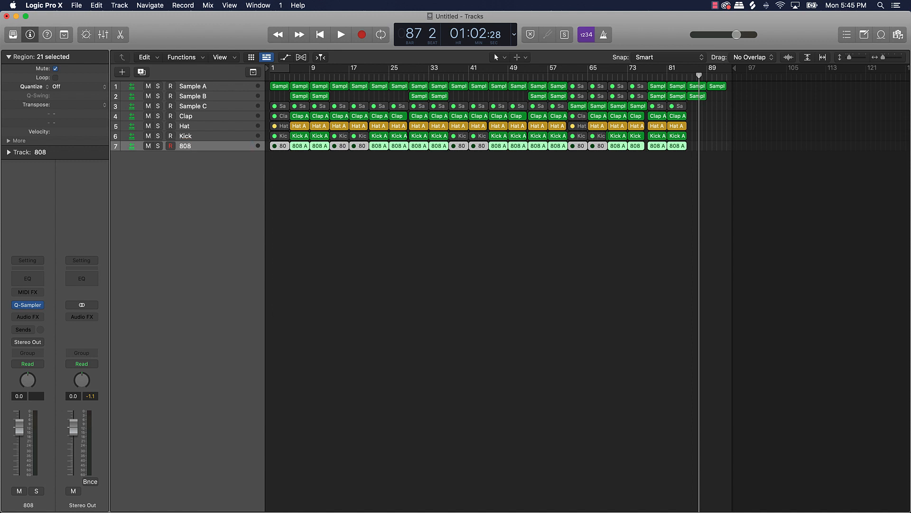
pyautogui.press('super+a')
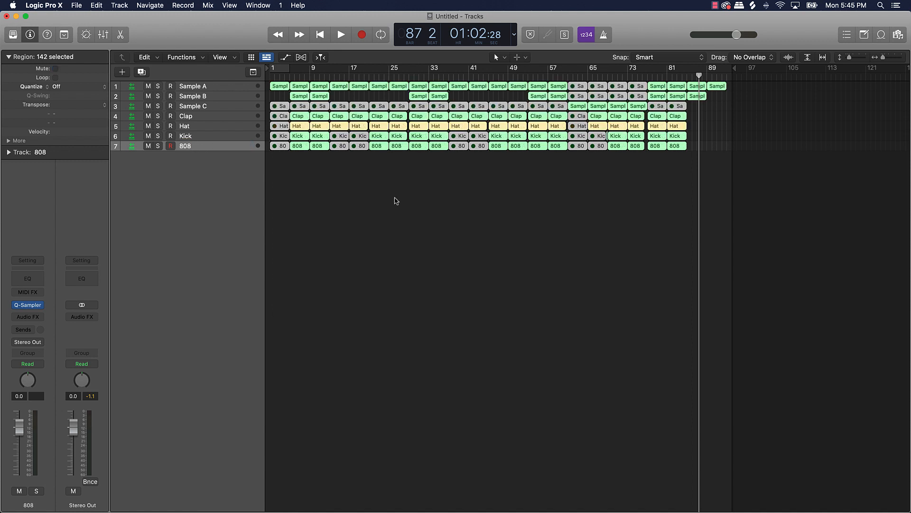
pyautogui.click(457, 207)
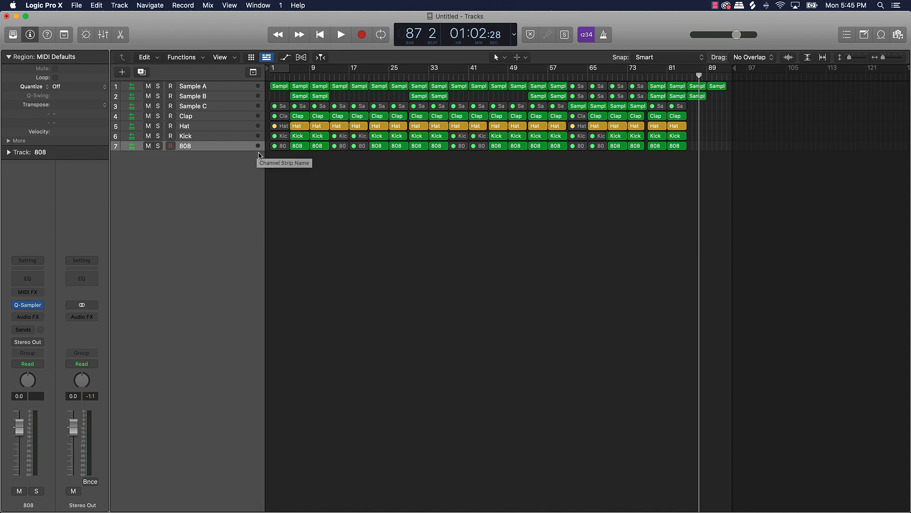
# Lower the Sample C track's volume to -1.9 dB
pyautogui.click(235, 88)
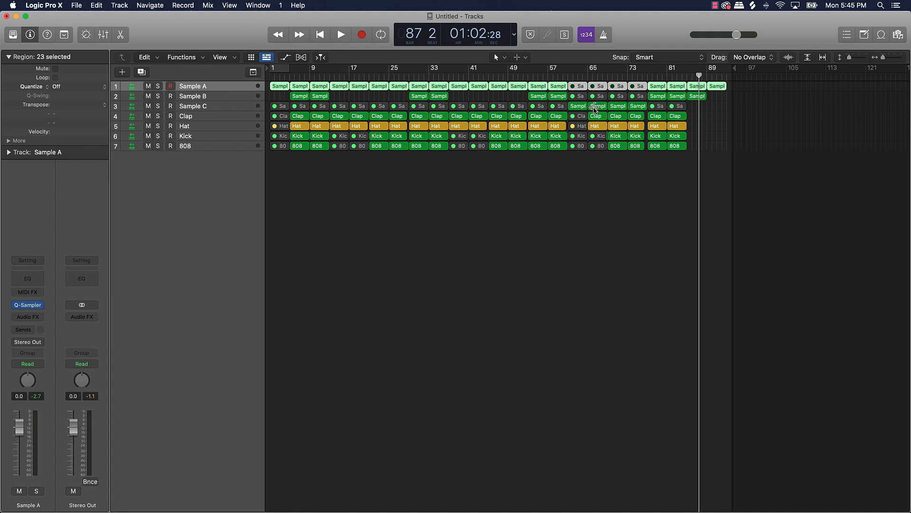
pyautogui.click(223, 108)
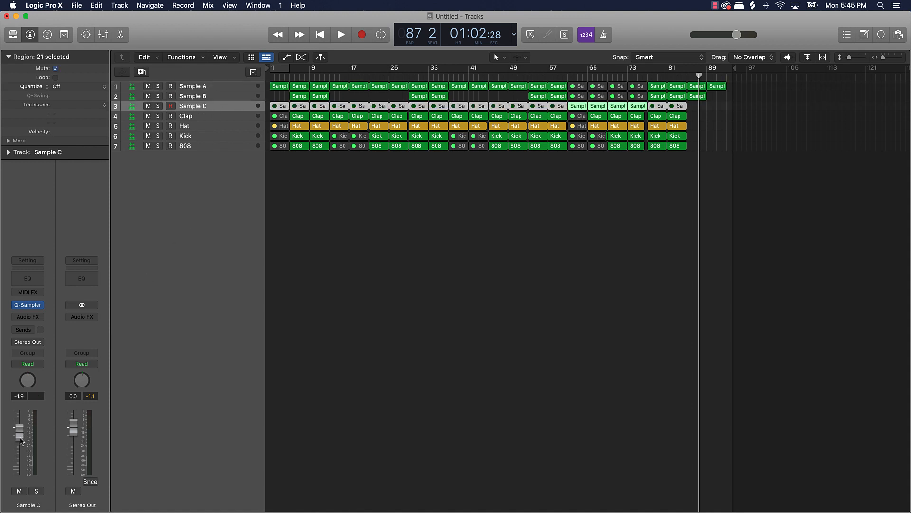
pyautogui.click(407, 194)
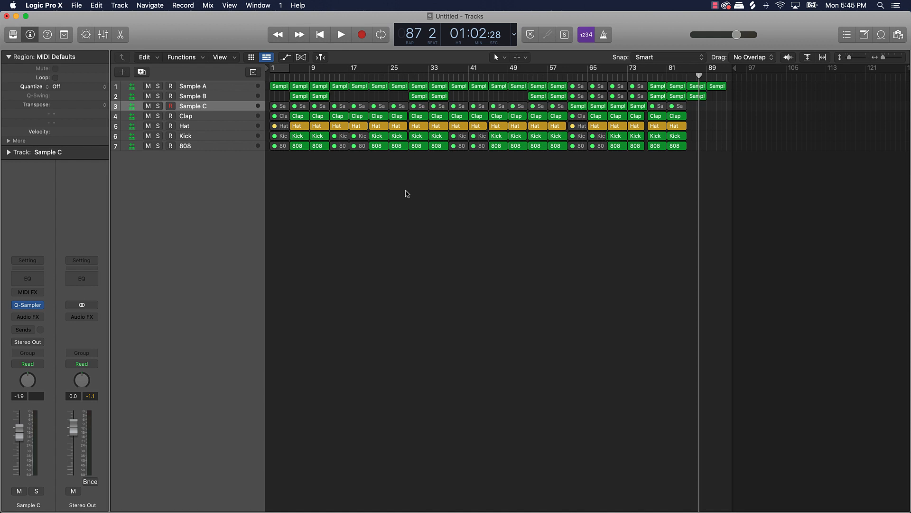
# Insert the stereo Remix FX plug-in on the Sample A track and place its window below the tracks
pyautogui.click(220, 86)
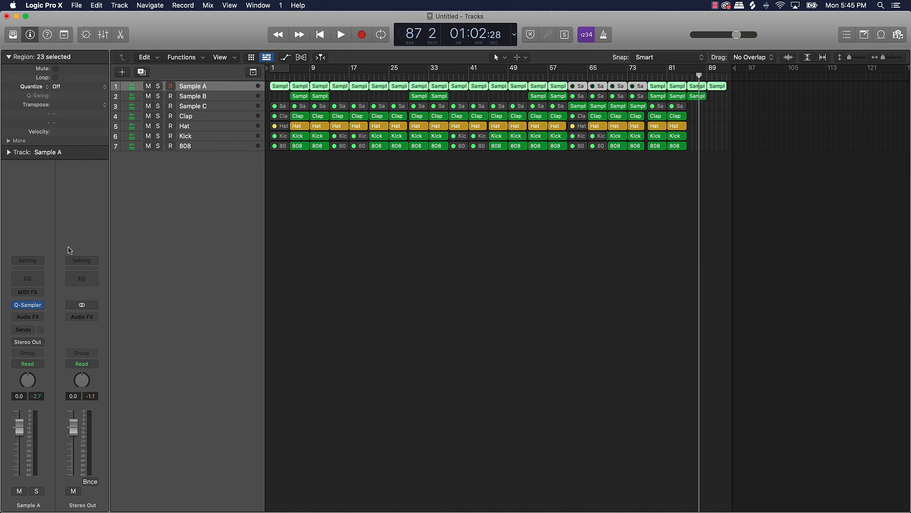
pyautogui.click(22, 318)
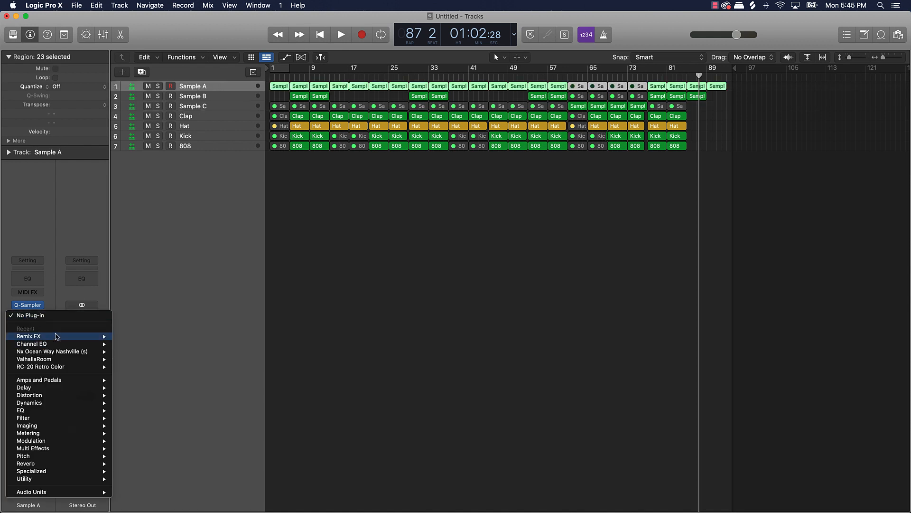
pyautogui.moveTo(63, 336)
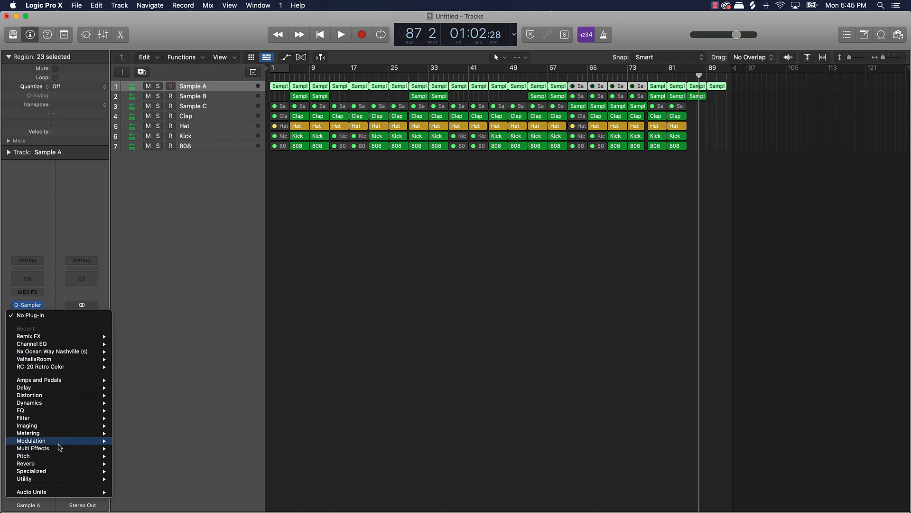
pyautogui.moveTo(64, 449)
pyautogui.moveTo(145, 456)
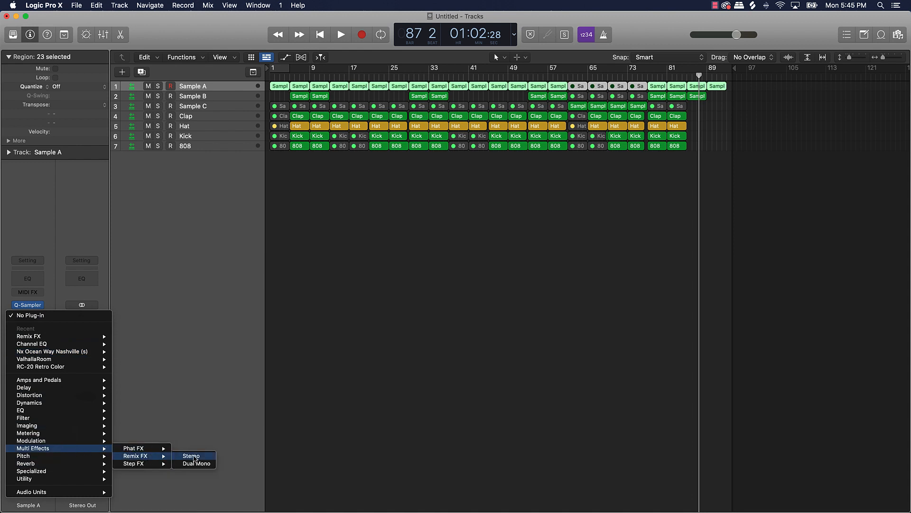
pyautogui.click(191, 459)
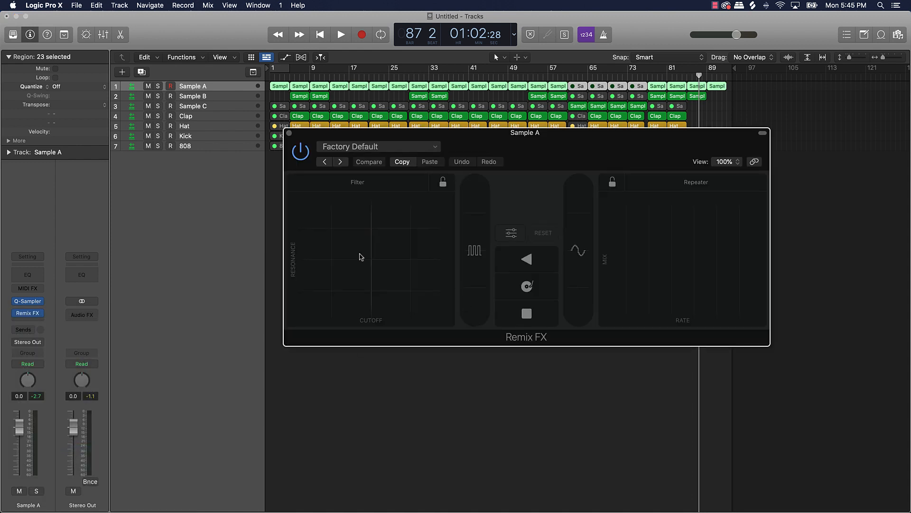
pyautogui.moveTo(400, 134); pyautogui.dragTo(321, 203)
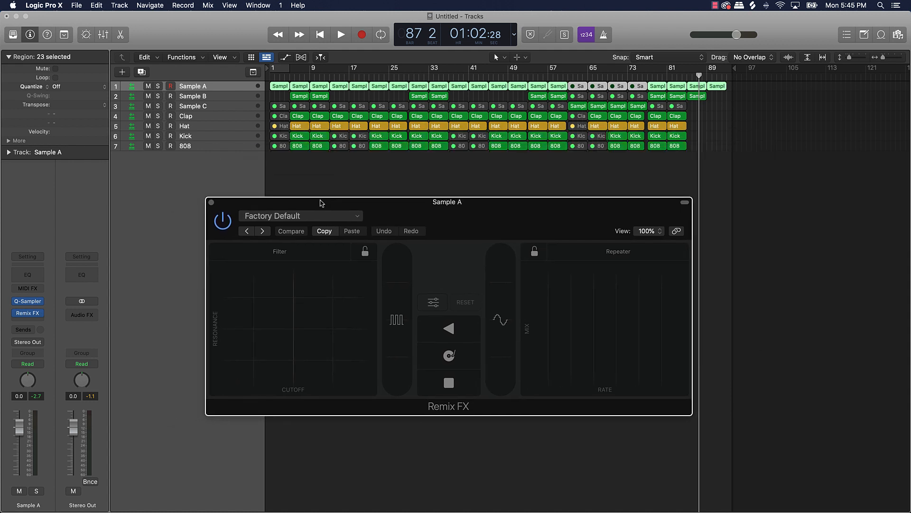
pyautogui.click(406, 170)
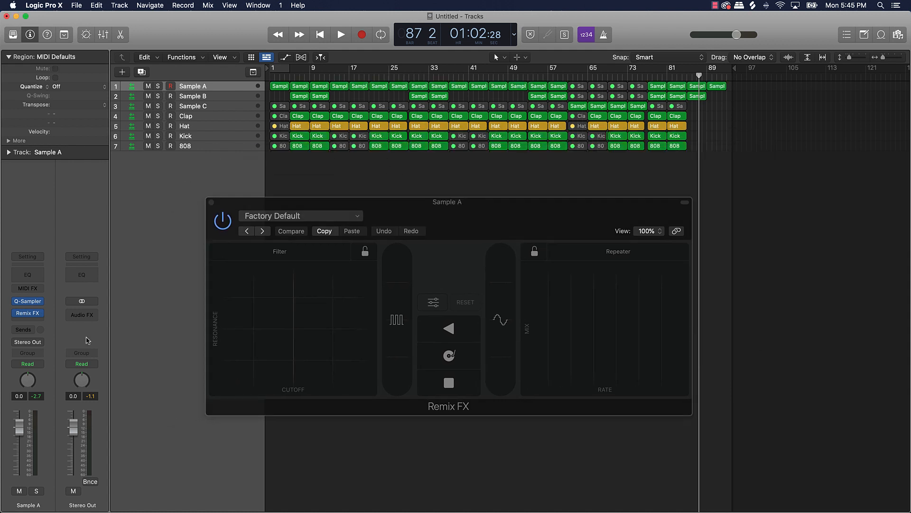
# Set the Sample A track's automation mode to Latch and return the playhead to bar 1
pyautogui.click(41, 366)
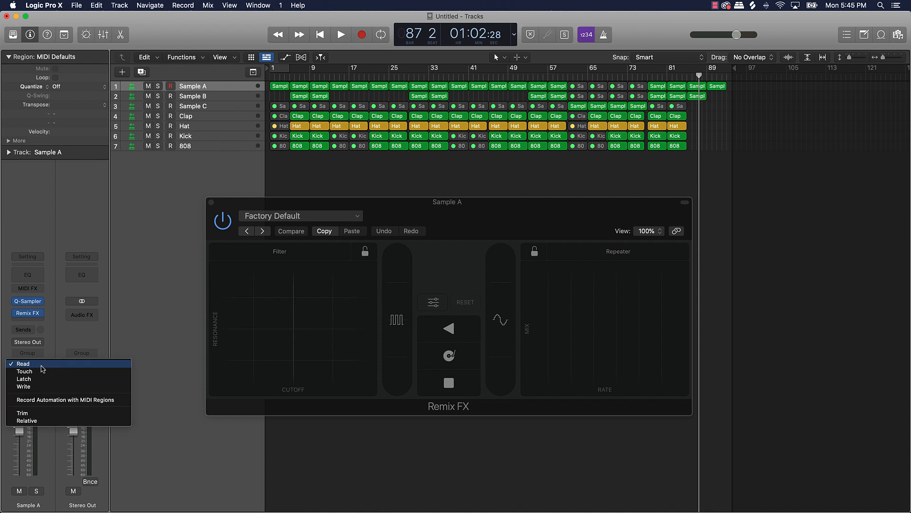
pyautogui.click(40, 378)
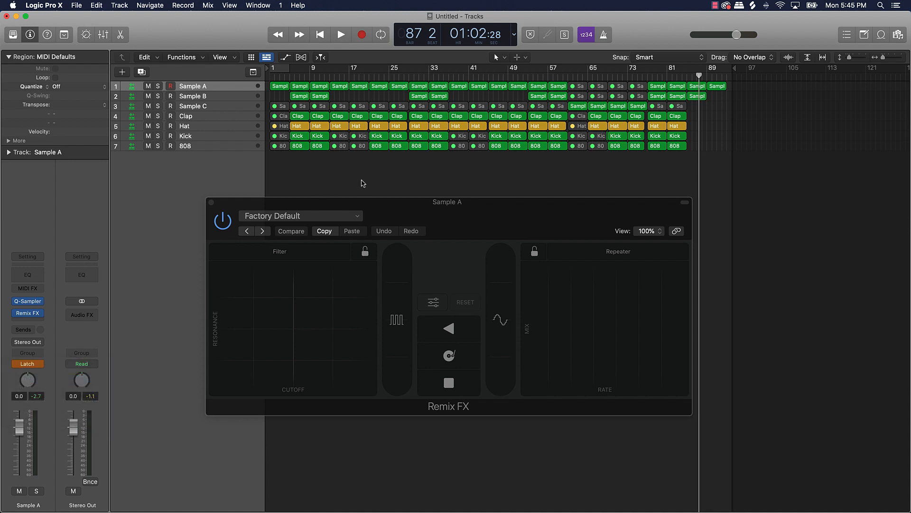
pyautogui.press('Return')
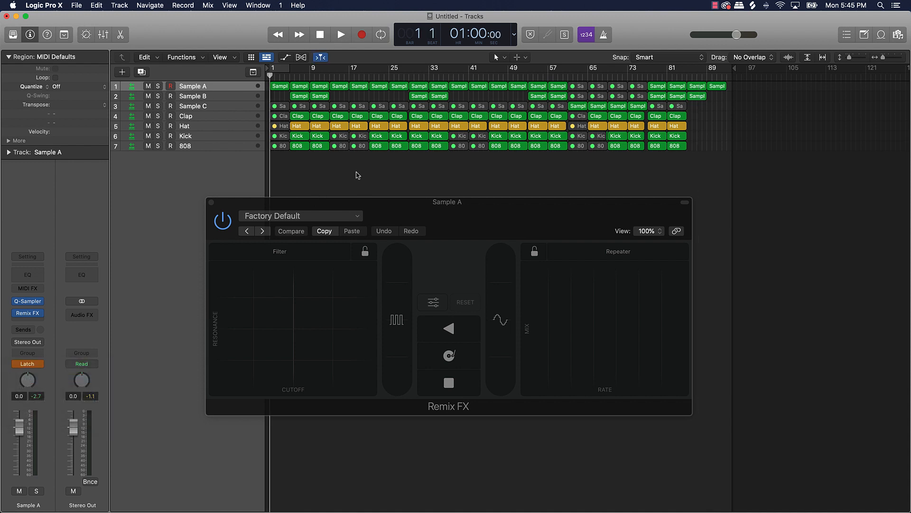
# Play the song to bar 56 while recording Remix FX tape stop, gater and filter moves as automation on Sample A
pyautogui.press('space')
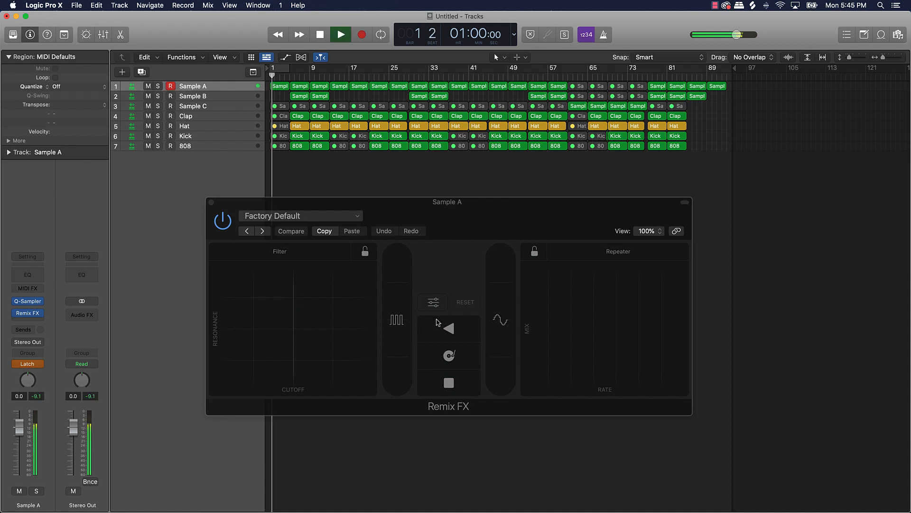
pyautogui.click(471, 382)
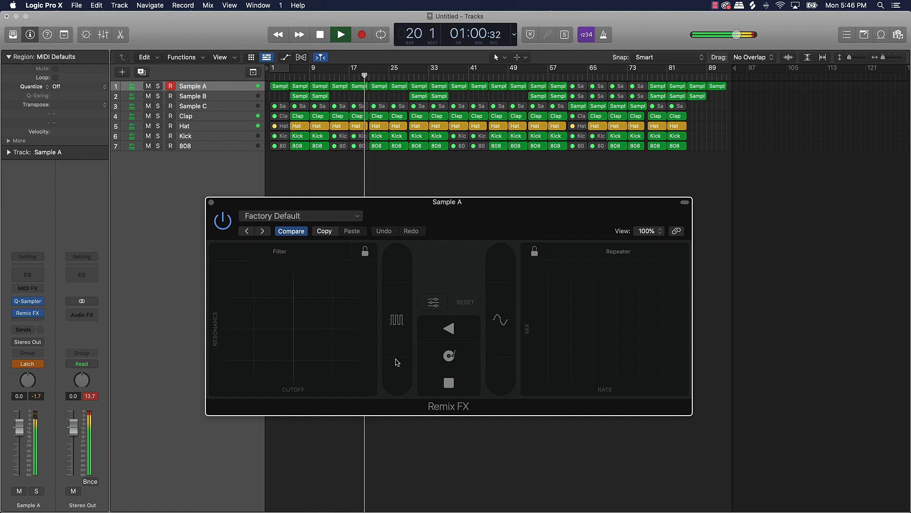
pyautogui.moveTo(397, 362); pyautogui.dragTo(396, 362)
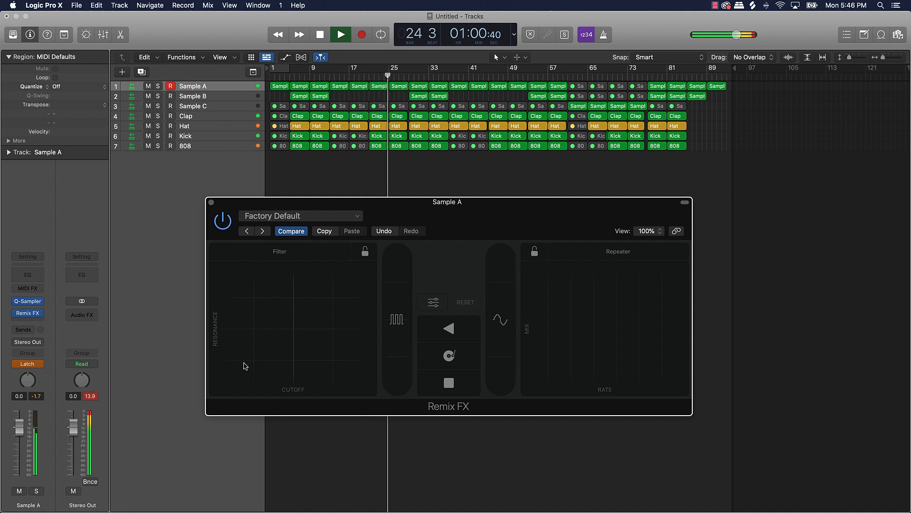
pyautogui.moveTo(245, 365); pyautogui.dragTo(300, 356)
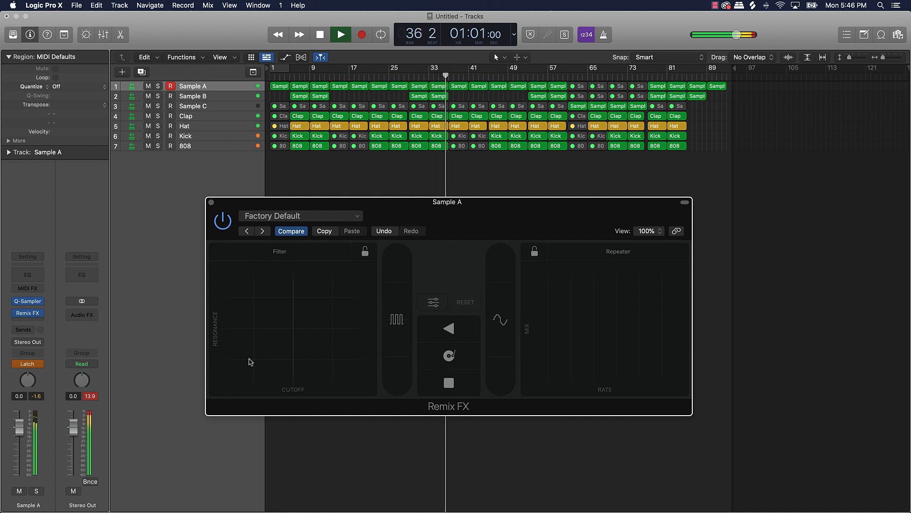
pyautogui.moveTo(250, 361); pyautogui.dragTo(300, 352)
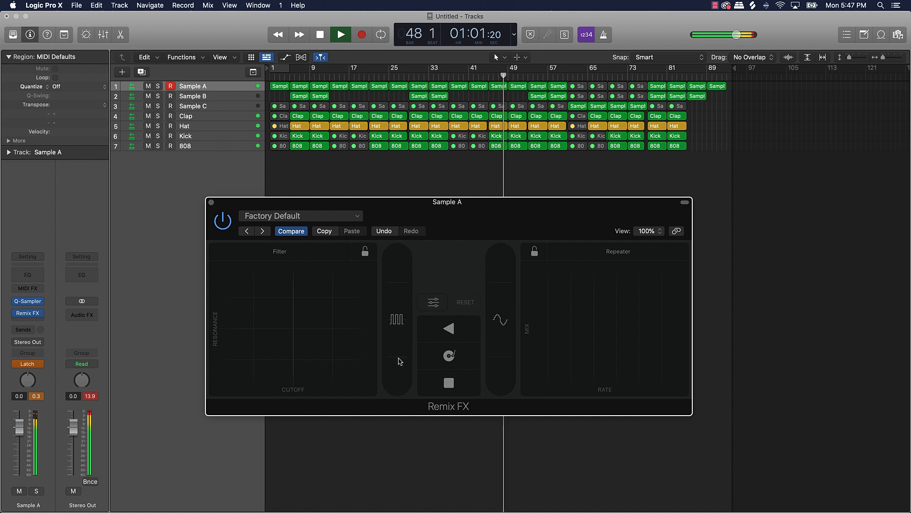
pyautogui.moveTo(400, 360); pyautogui.dragTo(399, 361)
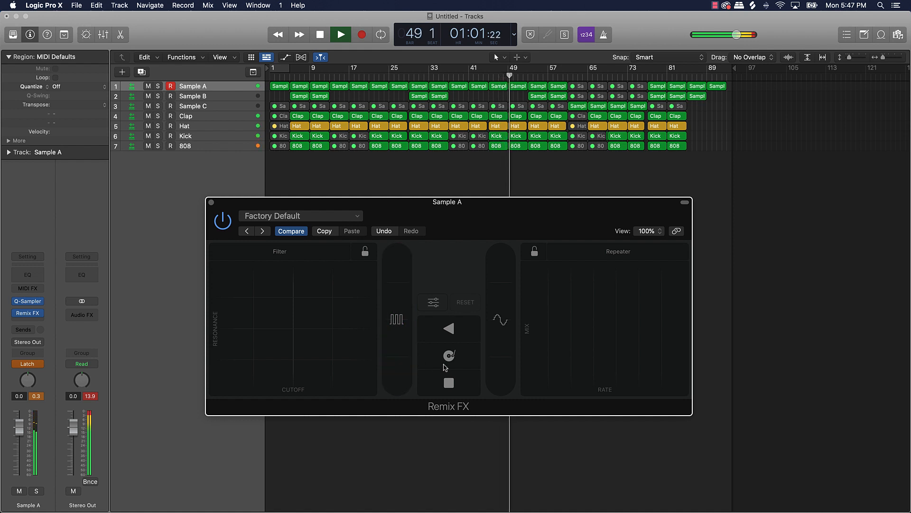
pyautogui.click(473, 386)
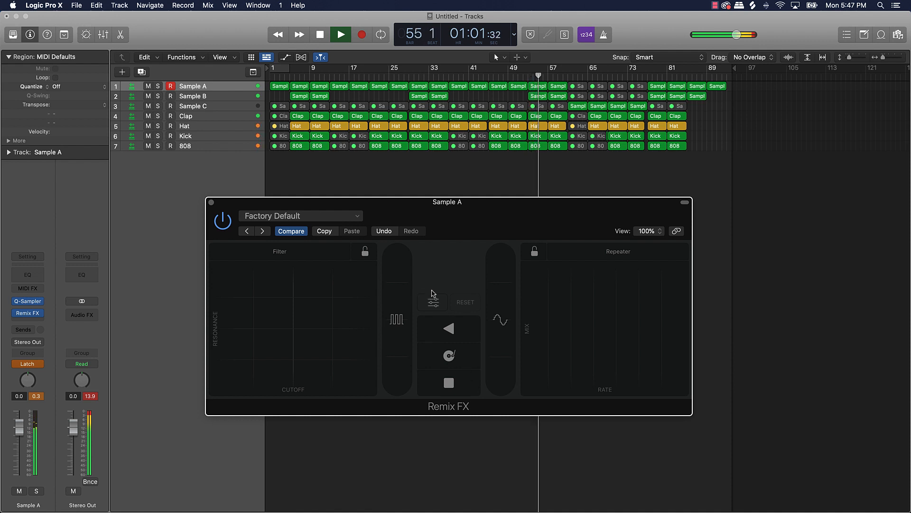
pyautogui.press('space')
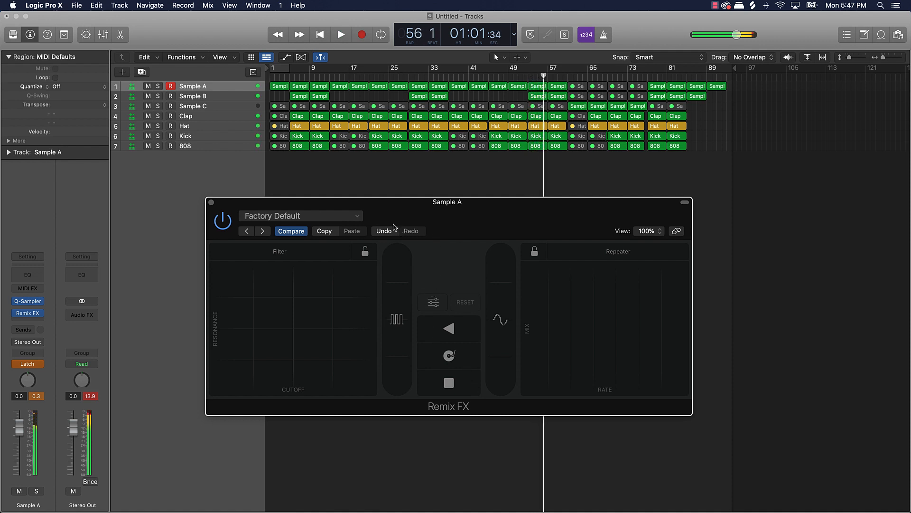
# Close the Remix FX window, return Sample A to Read automation, and briefly check the automation lanes
pyautogui.click(211, 202)
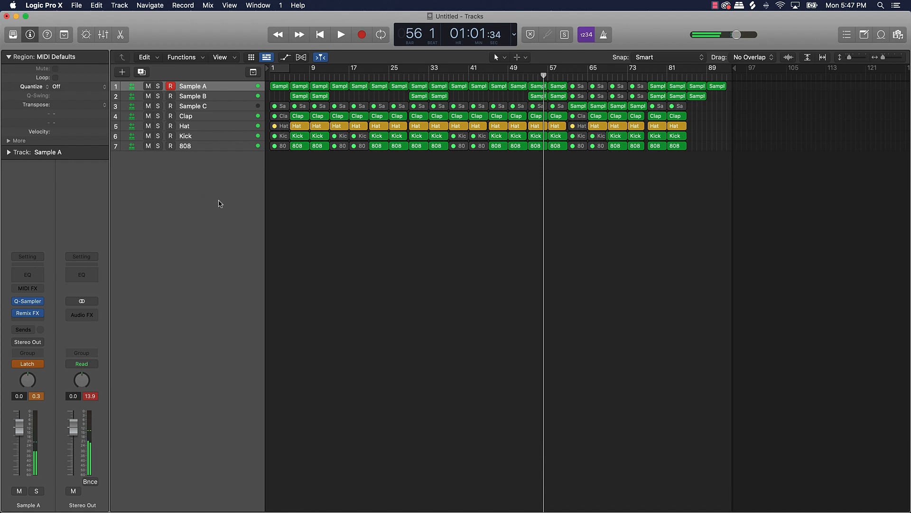
pyautogui.click(41, 365)
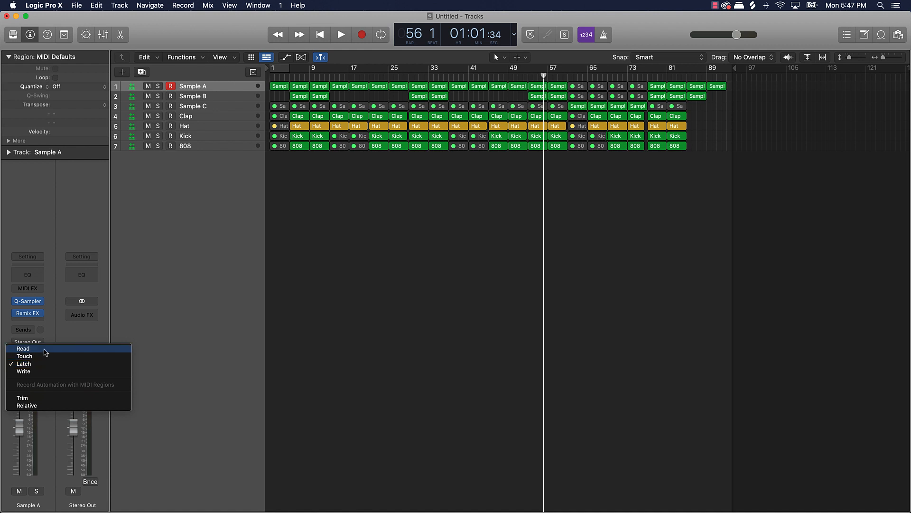
pyautogui.click(45, 351)
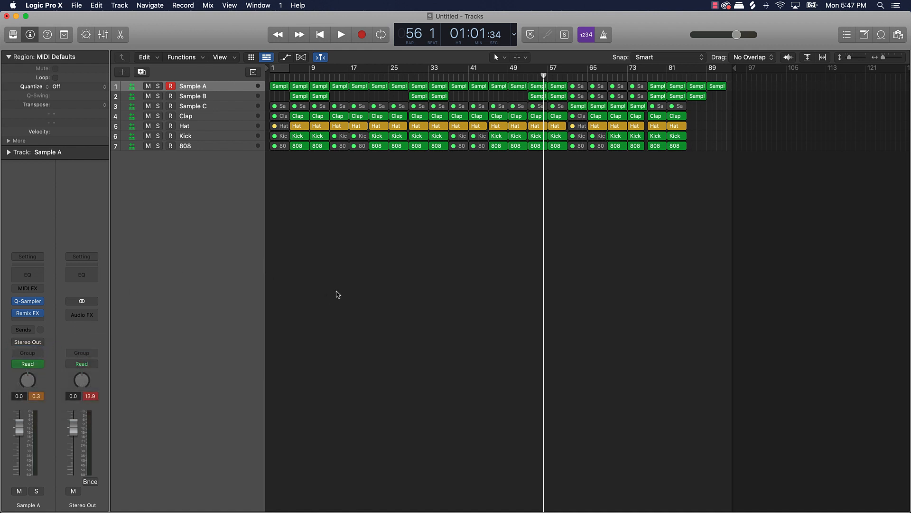
pyautogui.press('a')
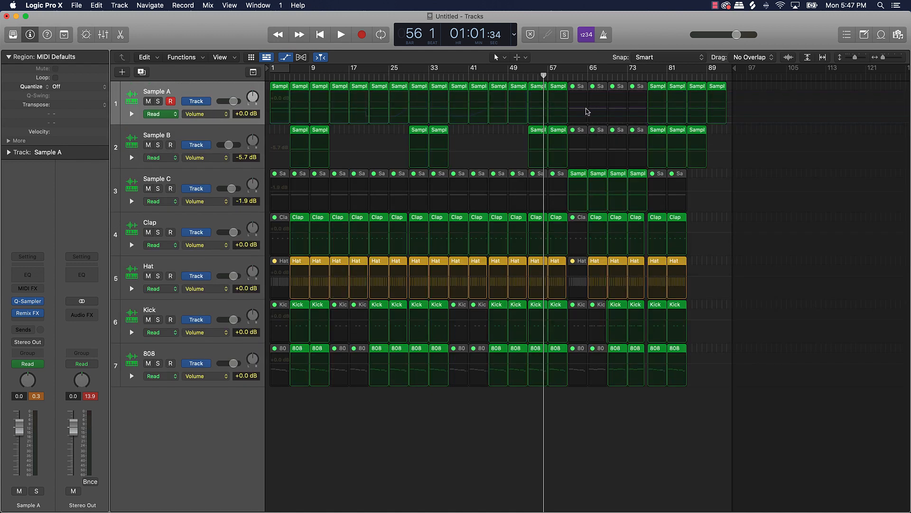
pyautogui.press('a')
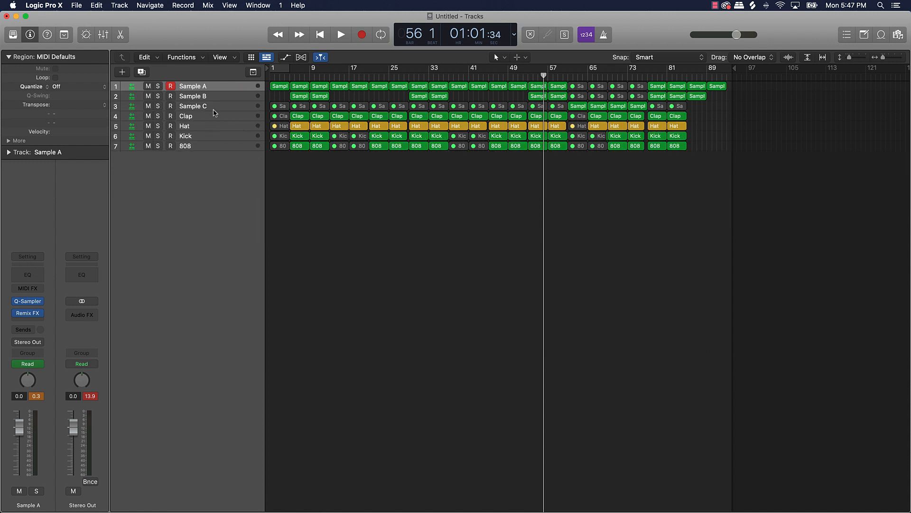
# Try stereo Remix FX on the Sample B track in Latch mode, playing from bar 56 to bar 58
pyautogui.click(219, 100)
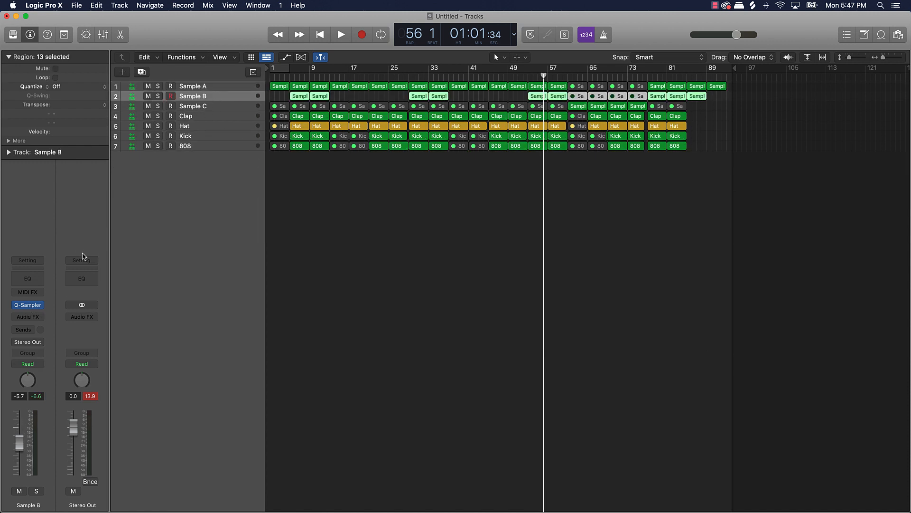
pyautogui.click(40, 314)
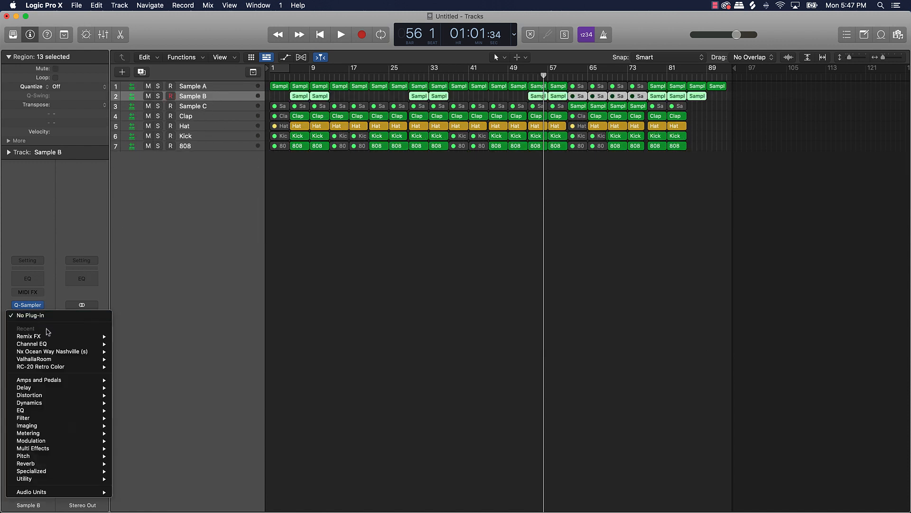
pyautogui.moveTo(61, 337)
pyautogui.click(132, 336)
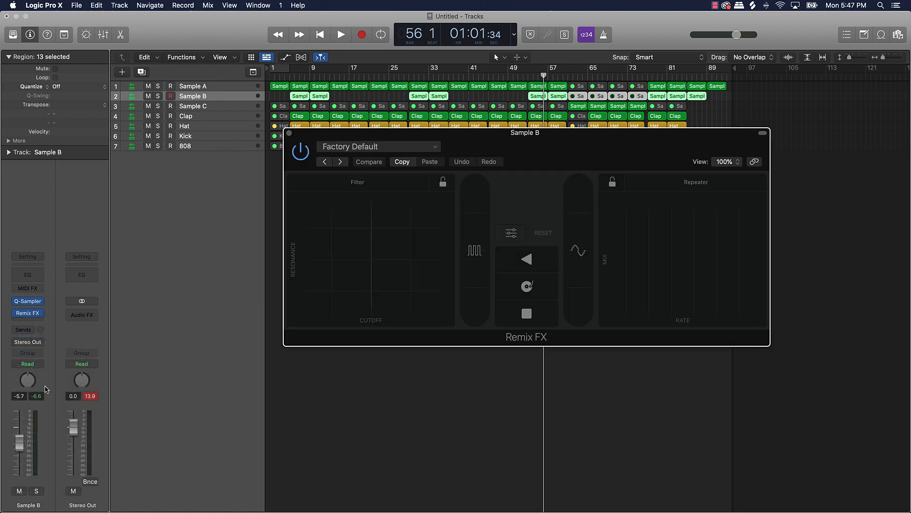
pyautogui.click(43, 367)
pyautogui.click(42, 381)
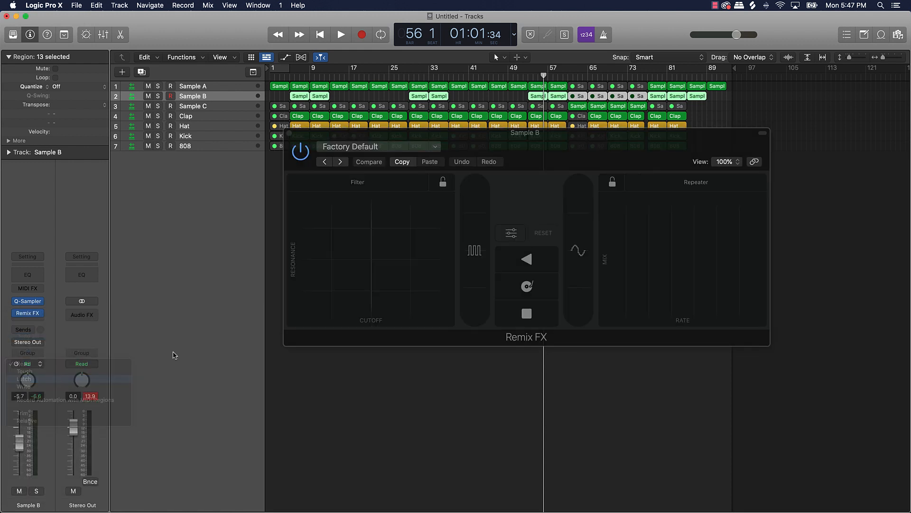
pyautogui.moveTo(494, 147); pyautogui.dragTo(463, 215)
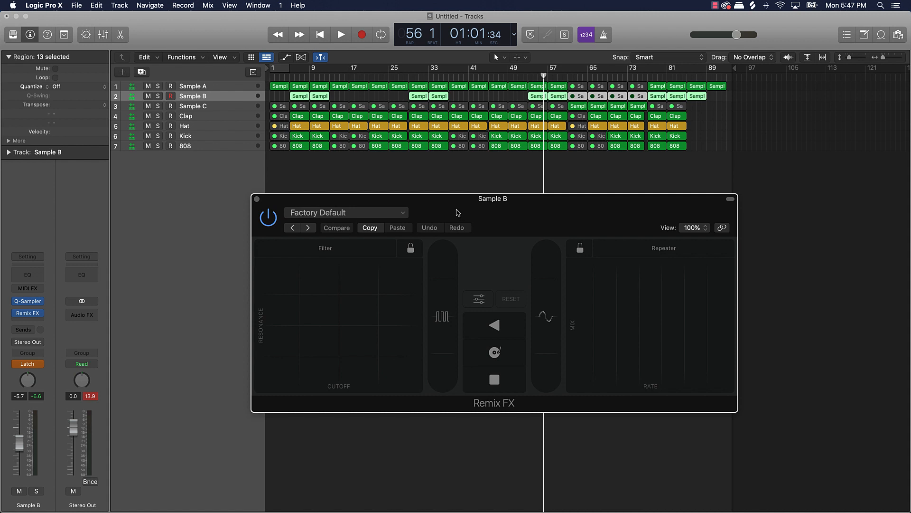
pyautogui.press('space')
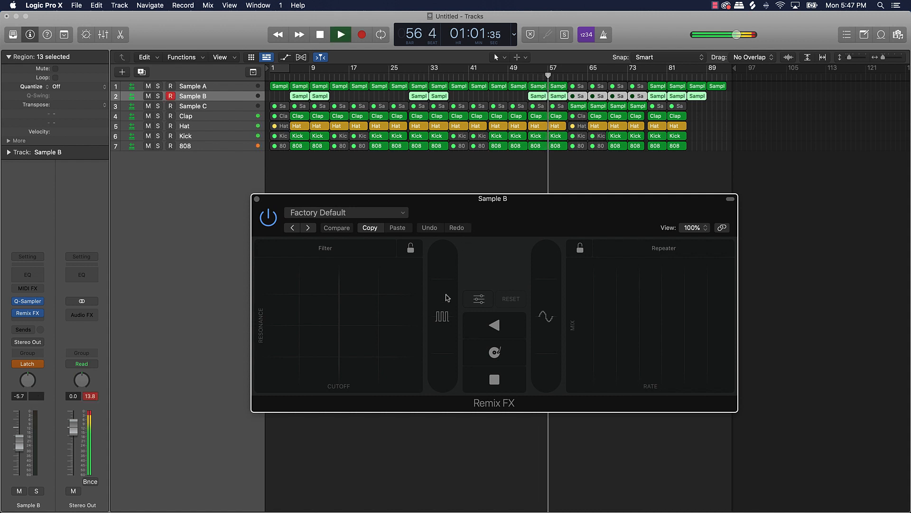
pyautogui.click(421, 177)
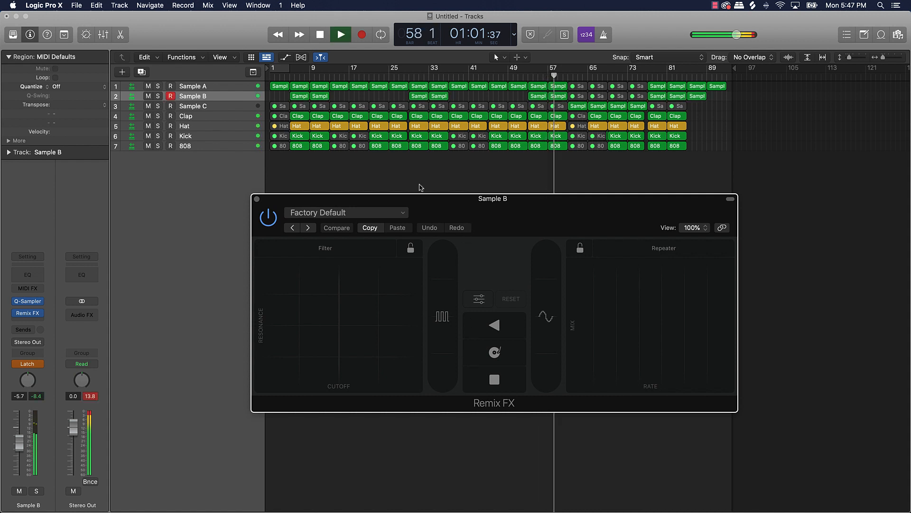
pyautogui.press('space')
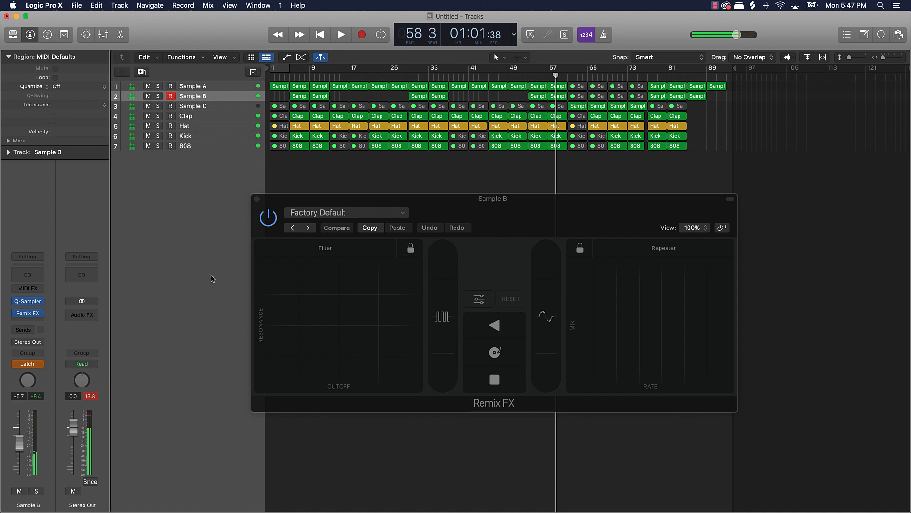
# Return Sample B's automation mode to Read and remove its Remix FX plug-in
pyautogui.click(38, 362)
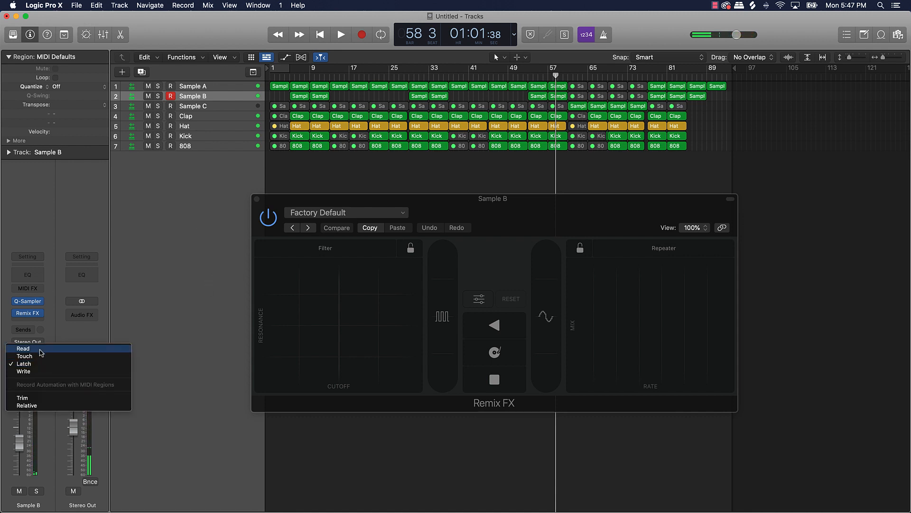
pyautogui.click(40, 341)
pyautogui.click(43, 365)
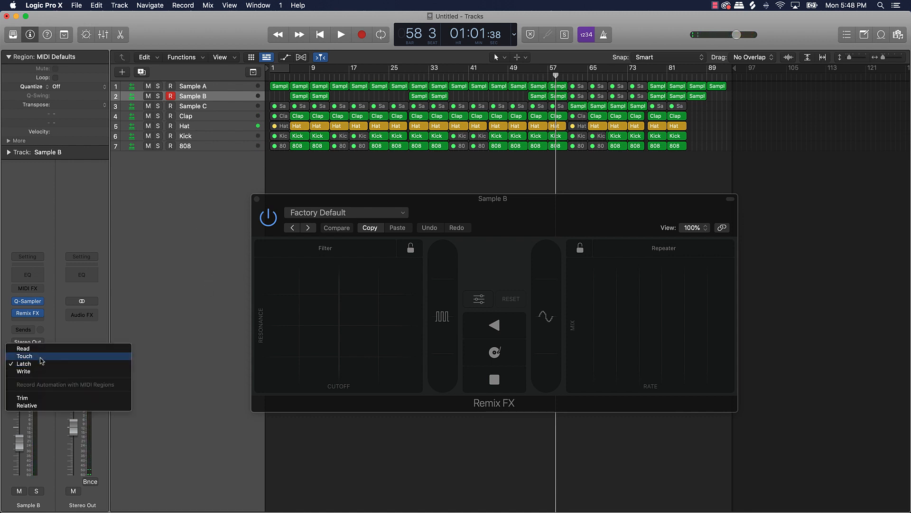
pyautogui.click(49, 350)
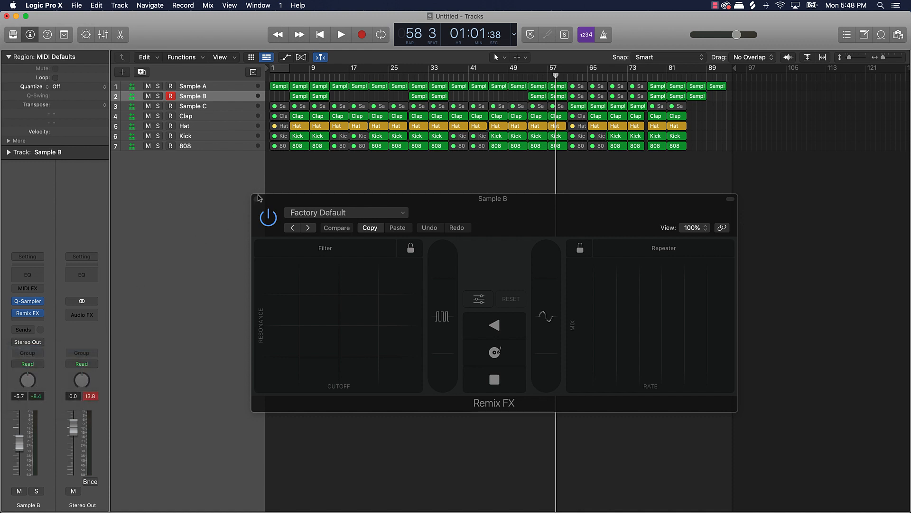
pyautogui.click(258, 199)
pyautogui.click(41, 314)
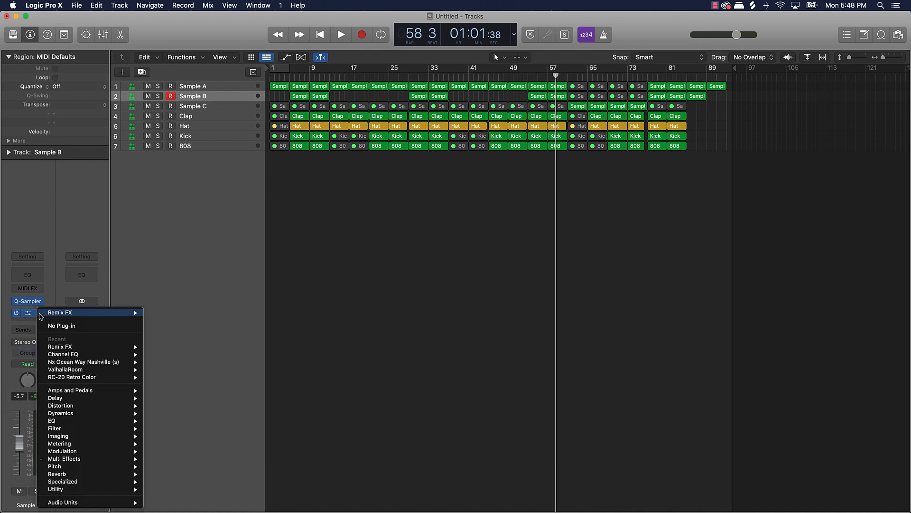
pyautogui.click(51, 326)
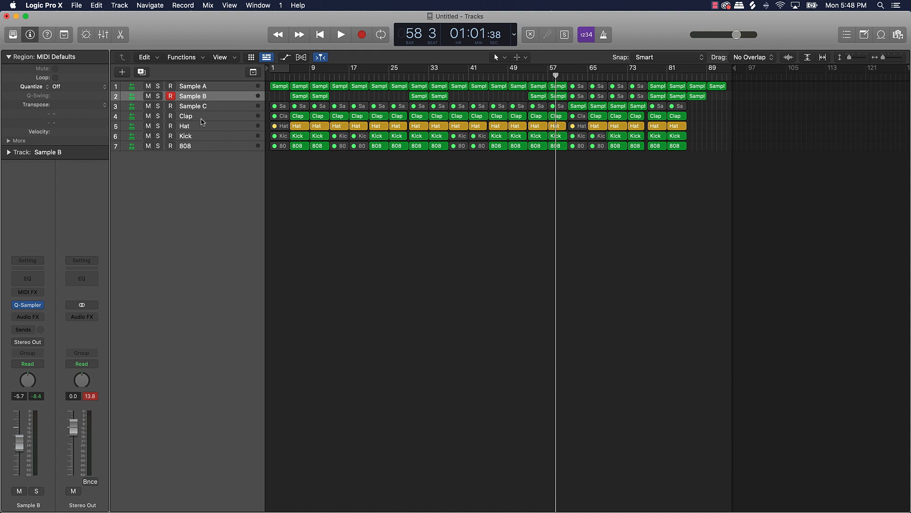
# Insert stereo Remix FX on the Sample C track, set its automation to Latch, and place the plug-in window below the tracks
pyautogui.click(215, 108)
pyautogui.click(40, 306)
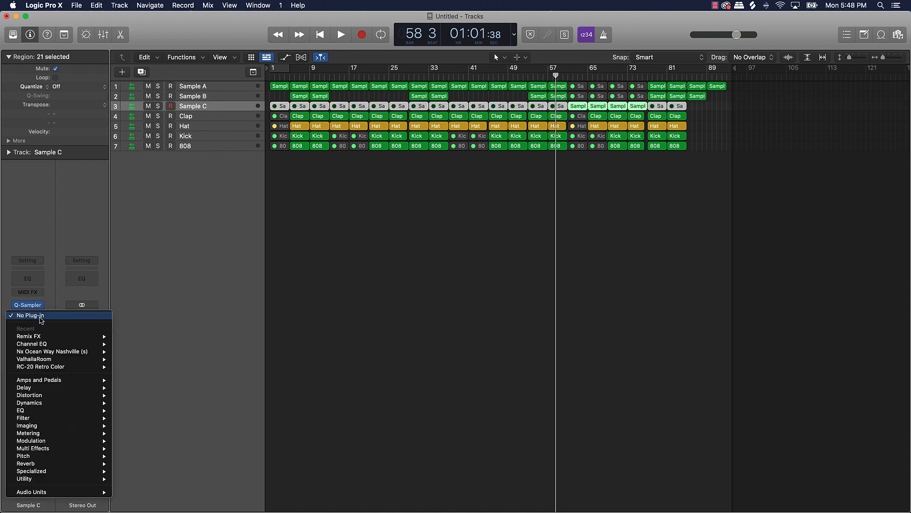
pyautogui.moveTo(55, 337)
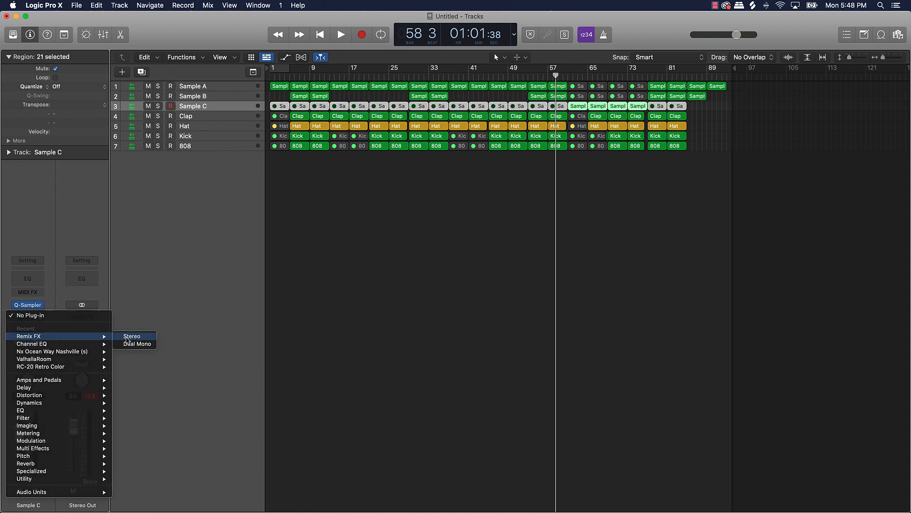
pyautogui.click(132, 336)
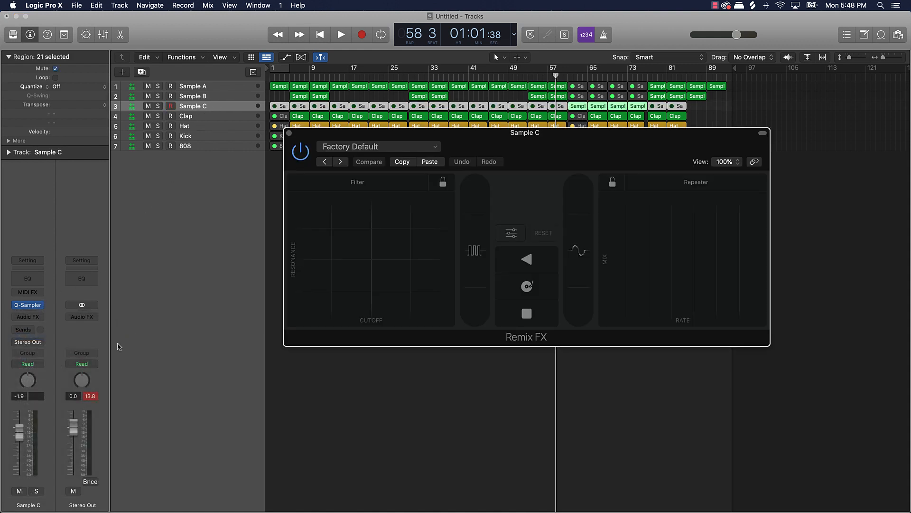
pyautogui.click(41, 365)
pyautogui.click(43, 379)
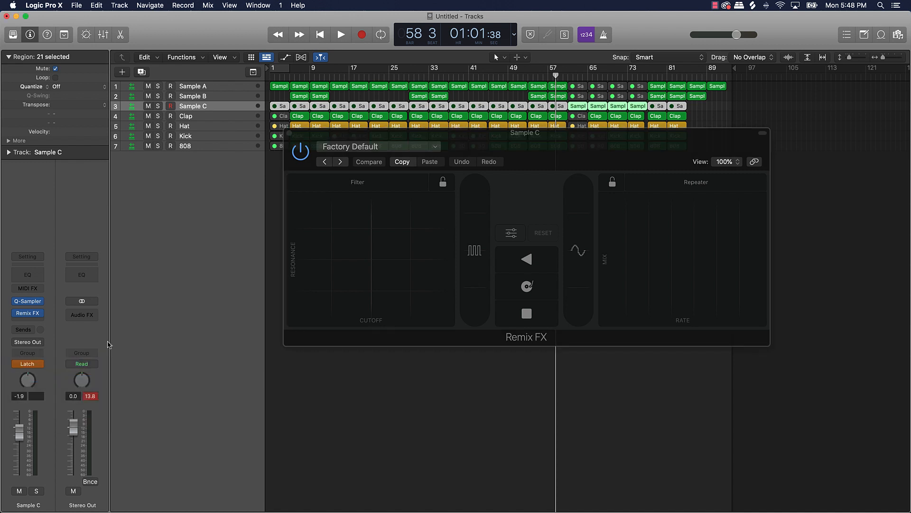
pyautogui.moveTo(501, 157); pyautogui.dragTo(433, 211)
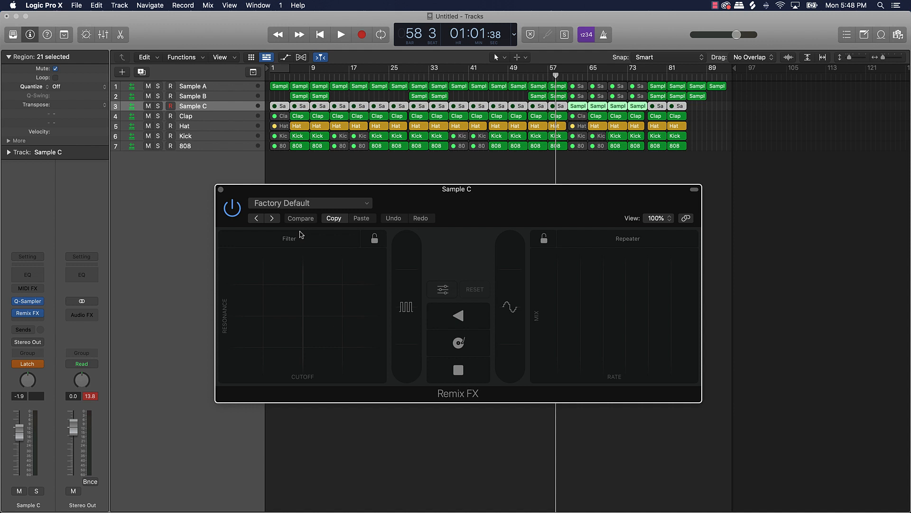
# Record a Remix FX filter sweep, gater and tape stop automation on Sample C while playing from bar 57
pyautogui.press(',')
pyautogui.press(',')
pyautogui.press(',')
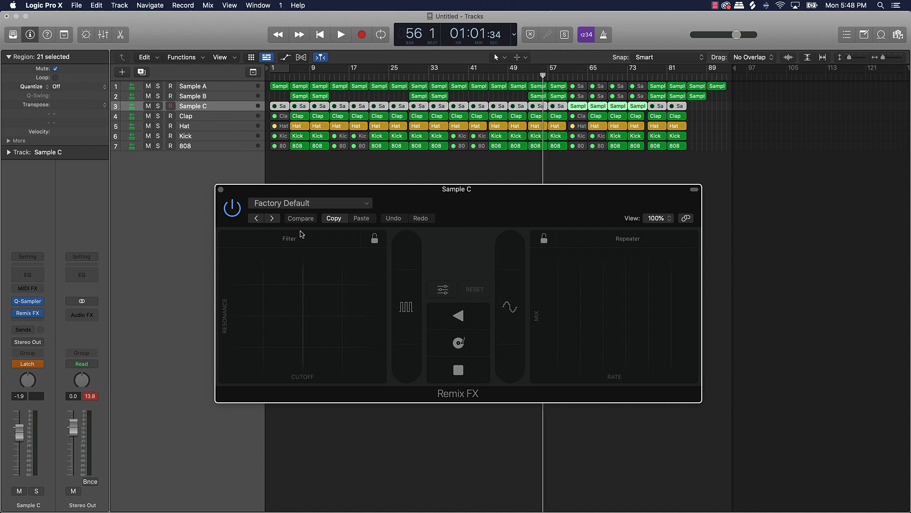
pyautogui.press('.')
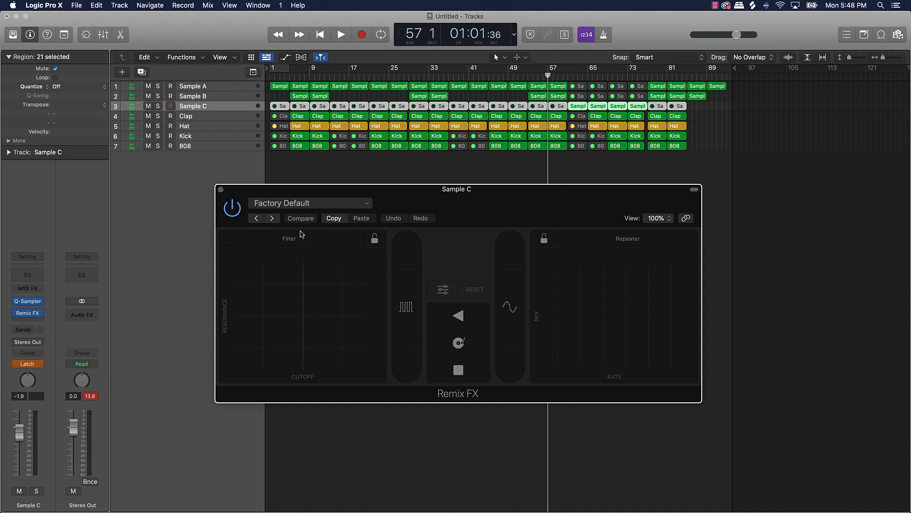
pyautogui.press('space')
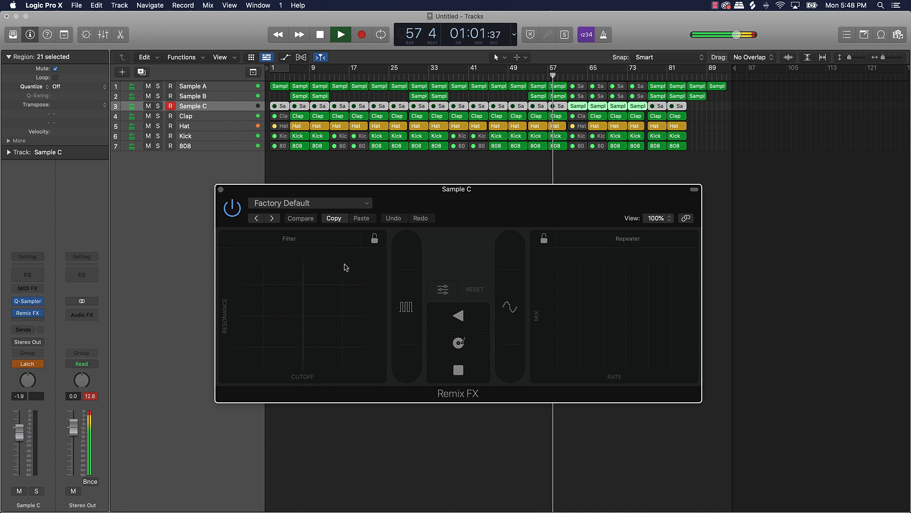
pyautogui.click(259, 348)
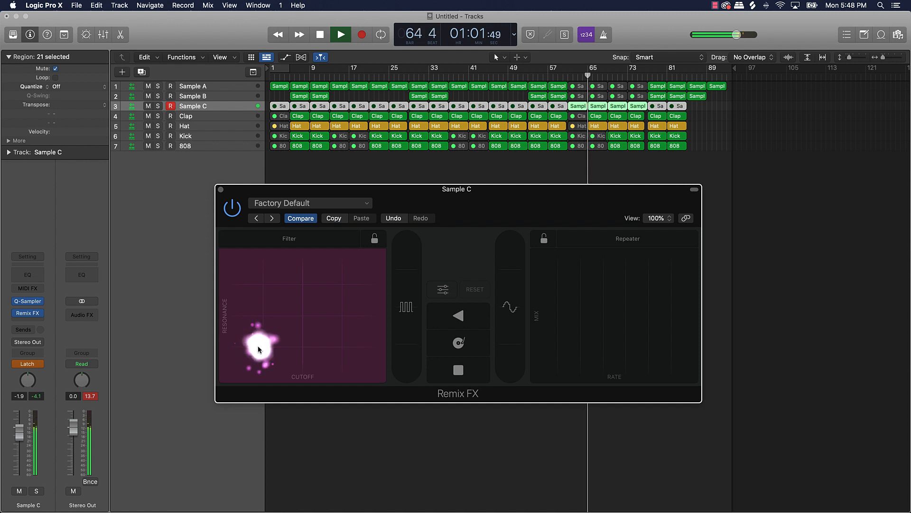
pyautogui.moveTo(258, 346); pyautogui.dragTo(310, 317)
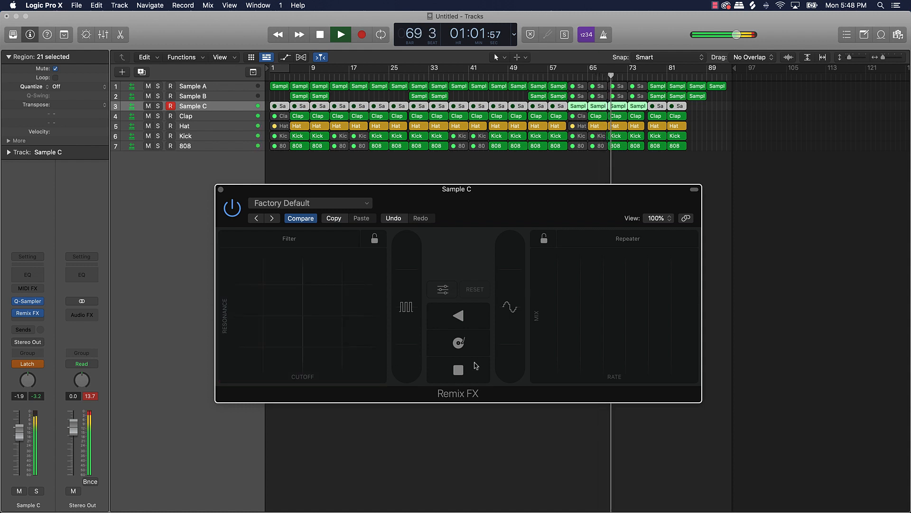
pyautogui.moveTo(406, 350); pyautogui.dragTo(409, 350)
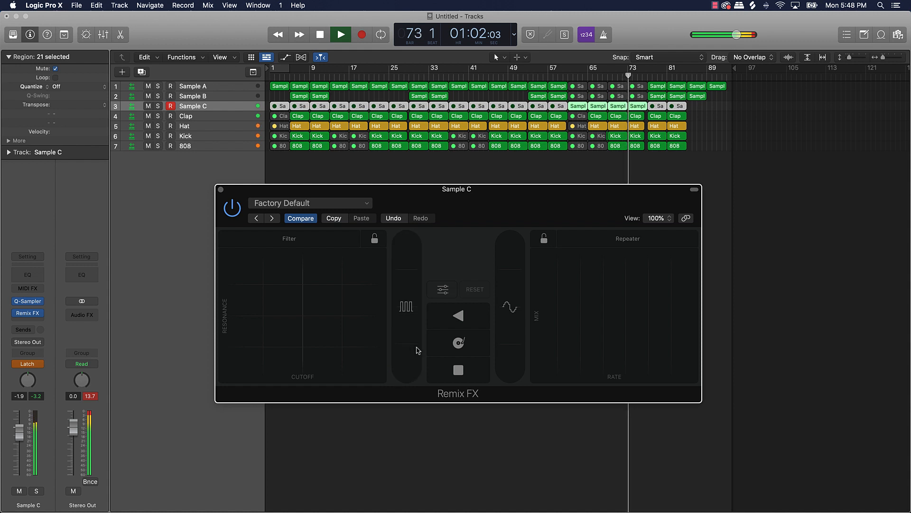
pyautogui.click(487, 373)
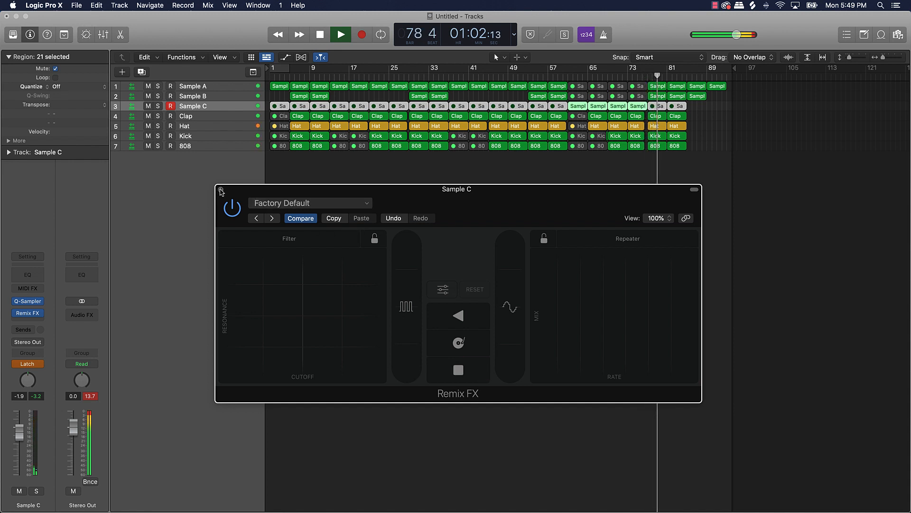
# Close the Remix FX window and, with playback stopped, return Sample C's automation mode to Read
pyautogui.press('super+w')
pyautogui.click(552, 223)
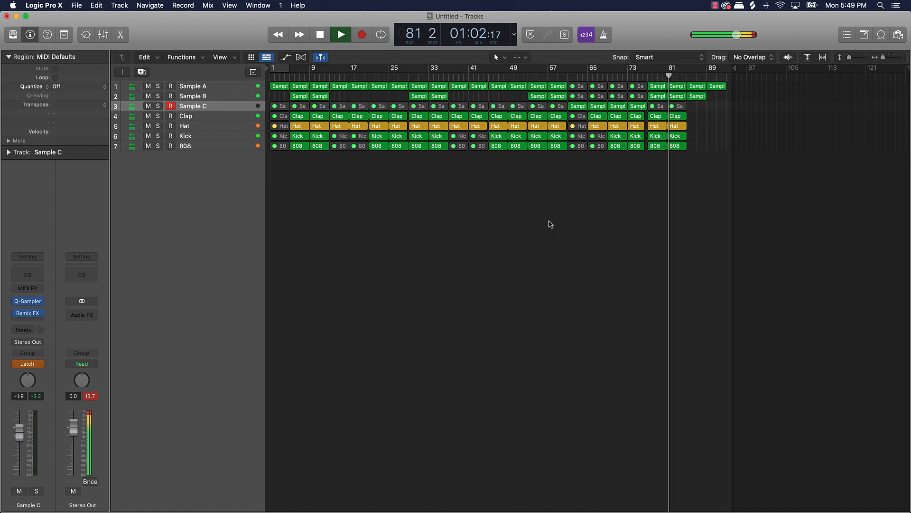
pyautogui.press('space')
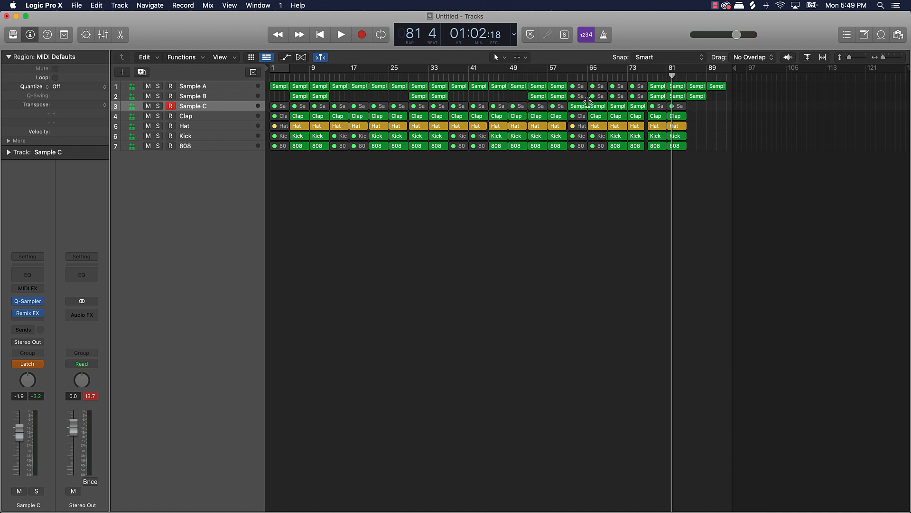
pyautogui.press('a')
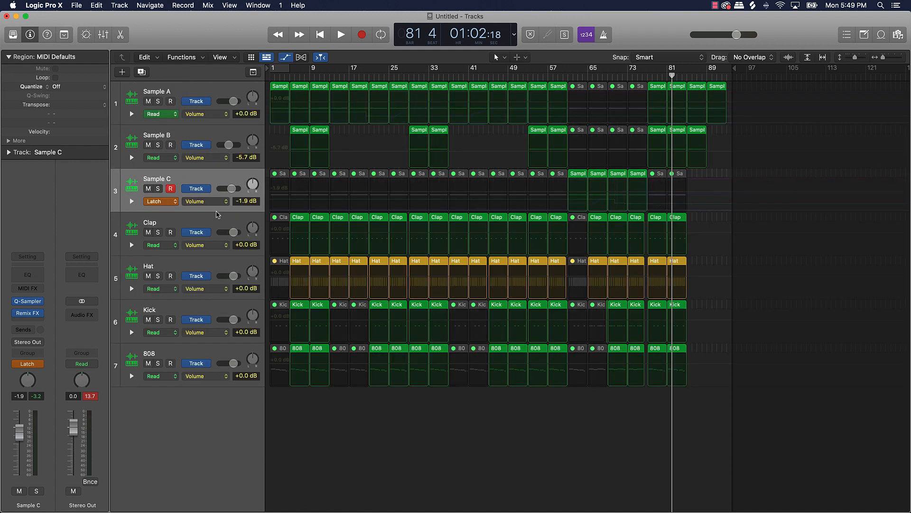
pyautogui.click(176, 207)
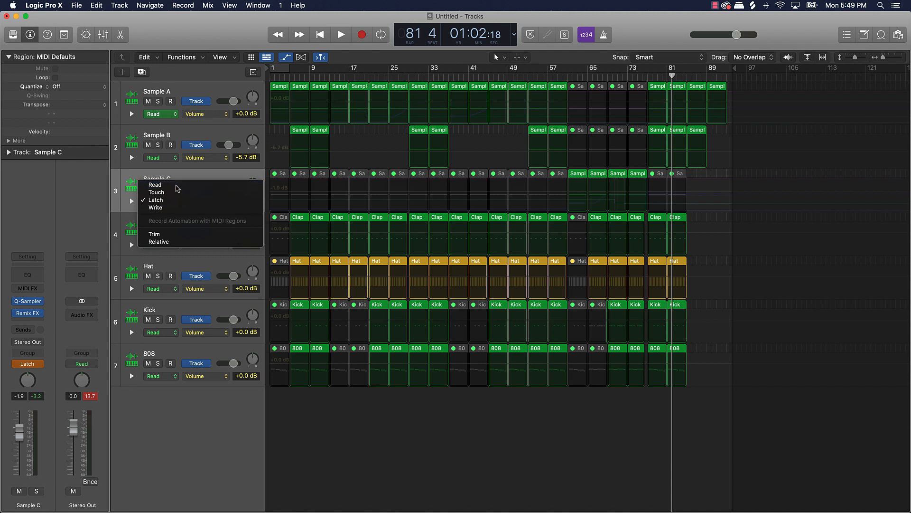
pyautogui.click(175, 185)
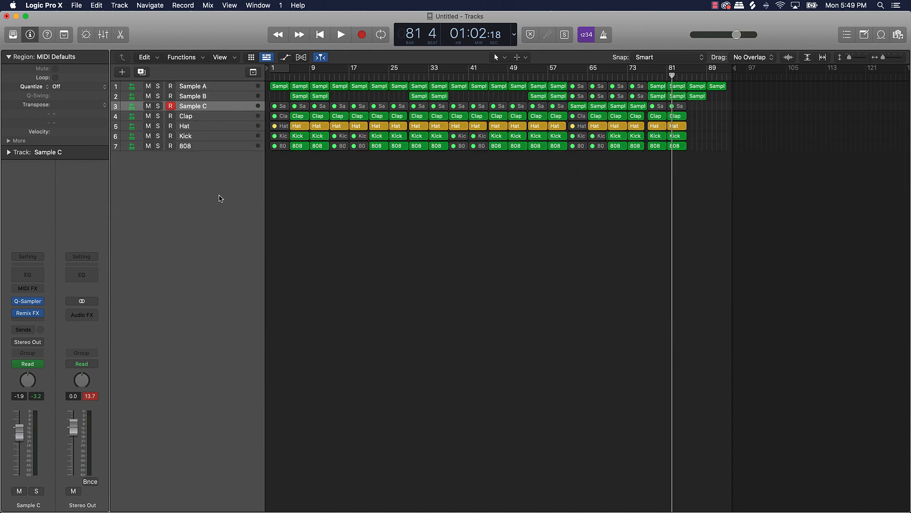
# In Sample C's Gater On/Off automation, remove the first burst, align the second to end at bar 73, and check it from bar 69
pyautogui.click(214, 202)
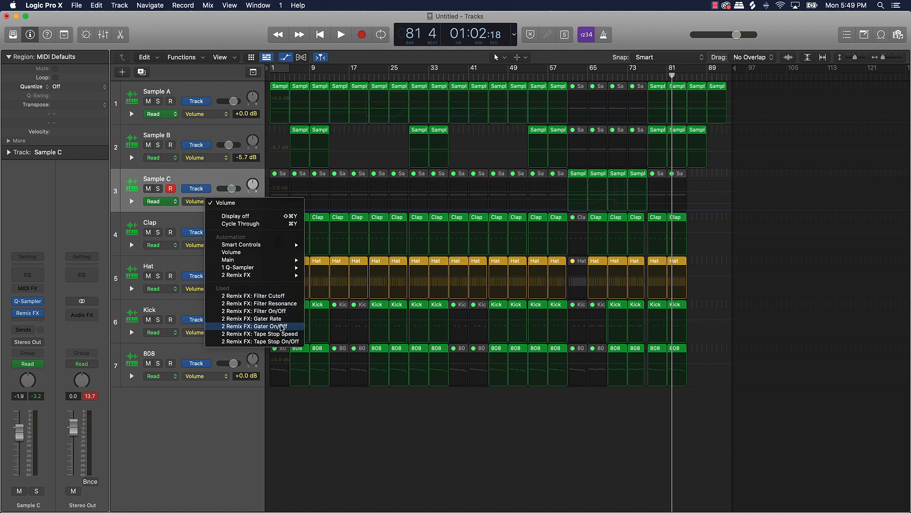
pyautogui.click(282, 327)
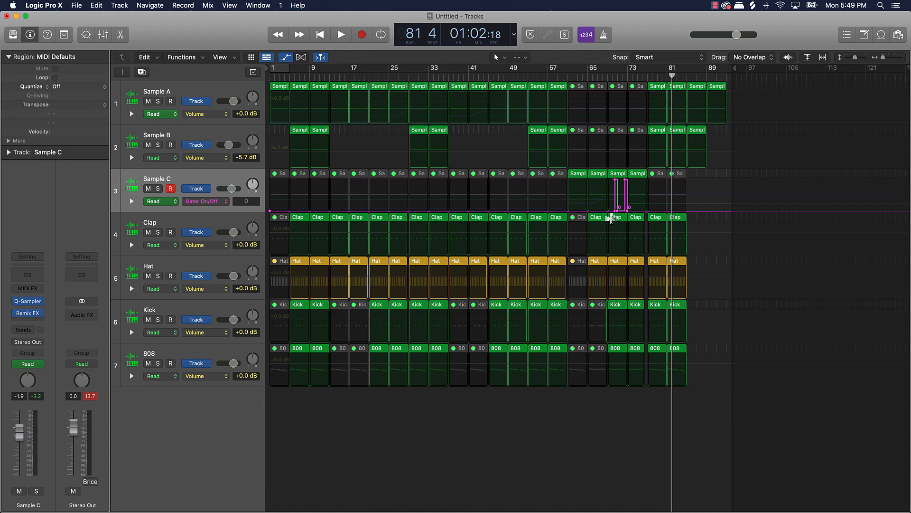
pyautogui.scroll(6, 611, 218)
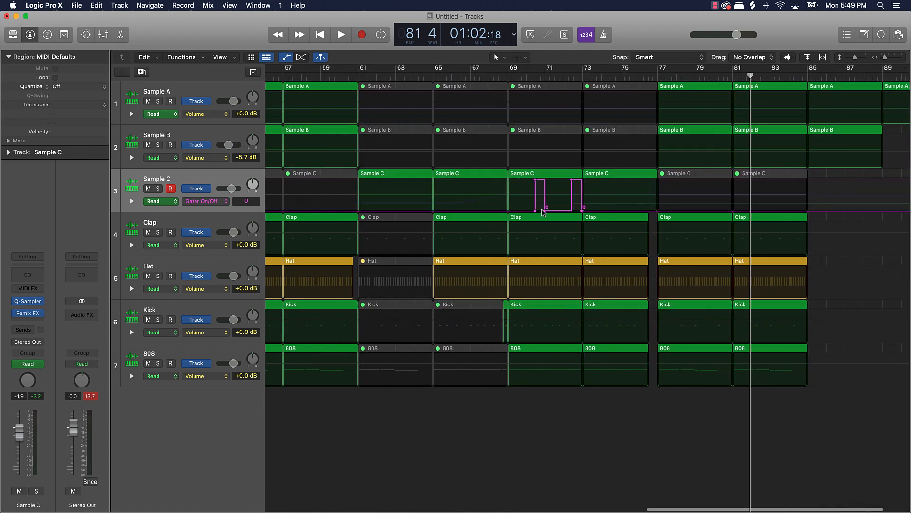
pyautogui.moveTo(544, 210); pyautogui.dragTo(508, 212)
pyautogui.click(508, 76)
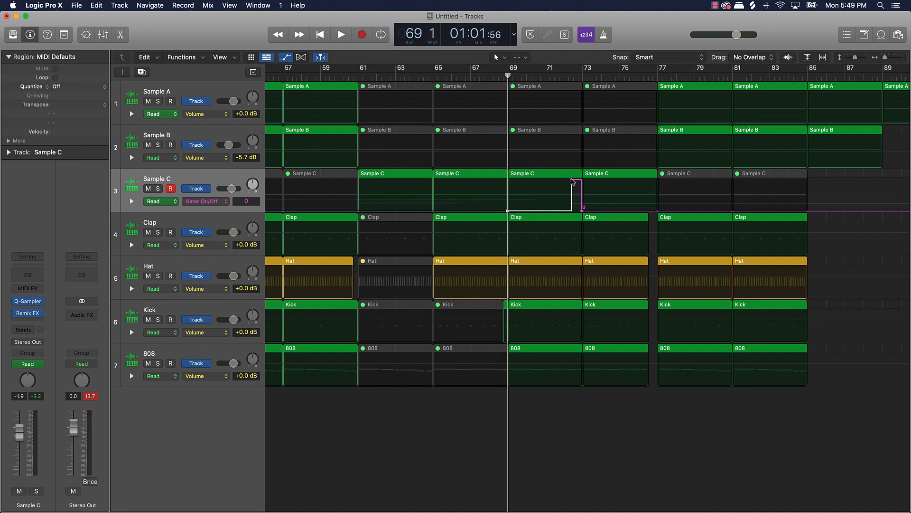
pyautogui.moveTo(571, 182); pyautogui.dragTo(574, 179)
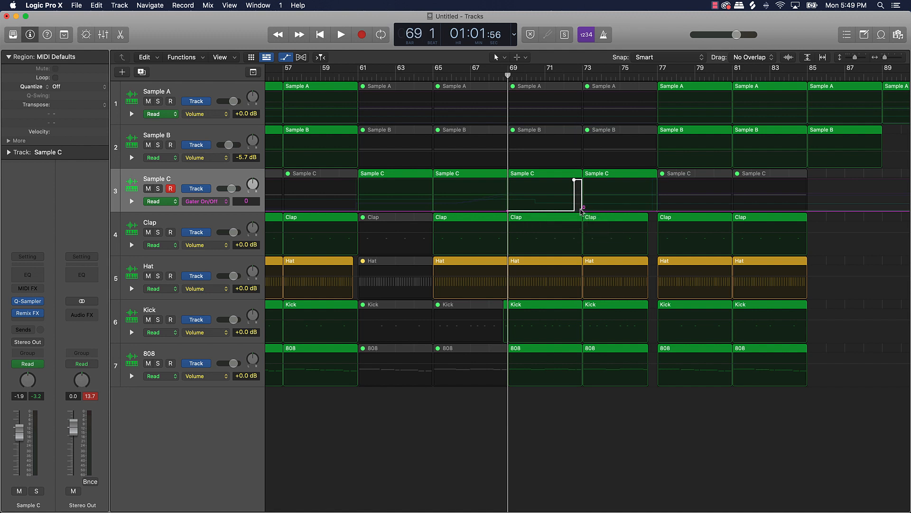
pyautogui.moveTo(583, 212); pyautogui.dragTo(584, 210)
pyautogui.press('space')
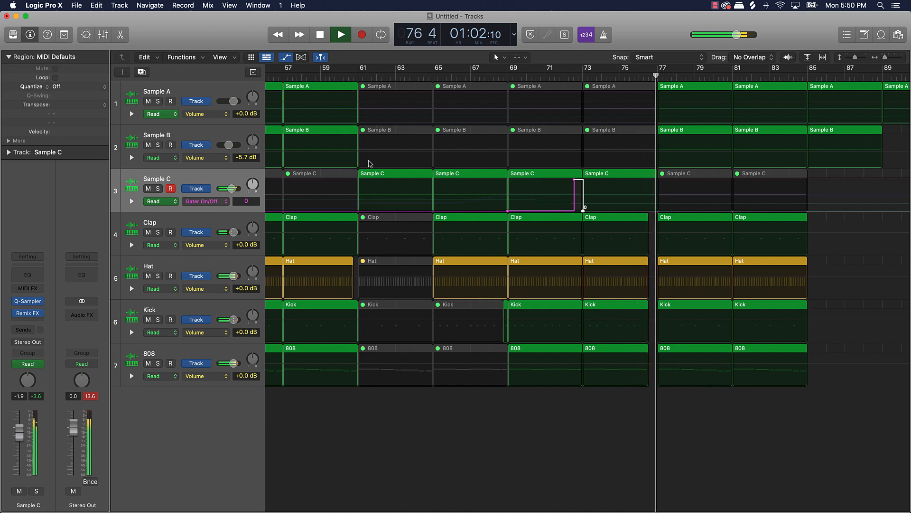
pyautogui.press('space')
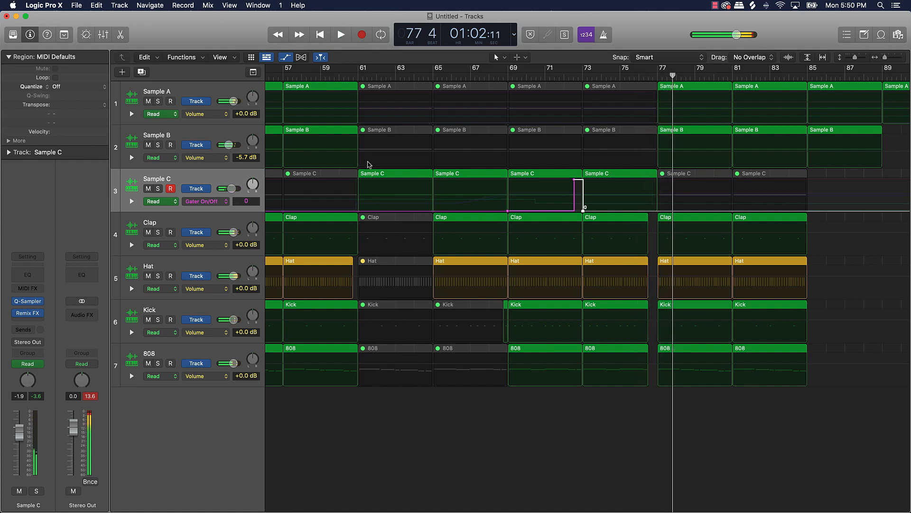
pyautogui.press('a')
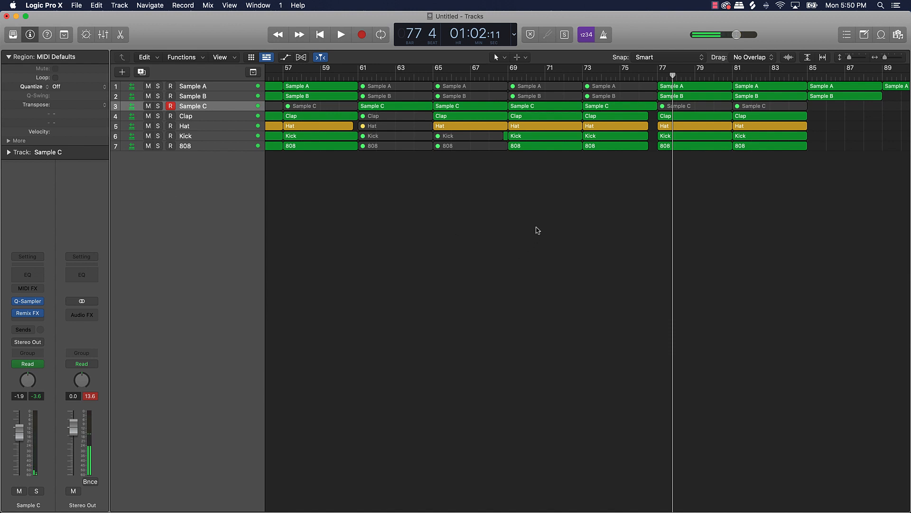
# Fit the whole arrangement in view and play it from bar 53 to review the recorded effects
pyautogui.keyDown('ctrl'); pyautogui.keyDown('alt'); pyautogui.click(537, 230); pyautogui.keyUp('alt'); pyautogui.keyUp('ctrl')
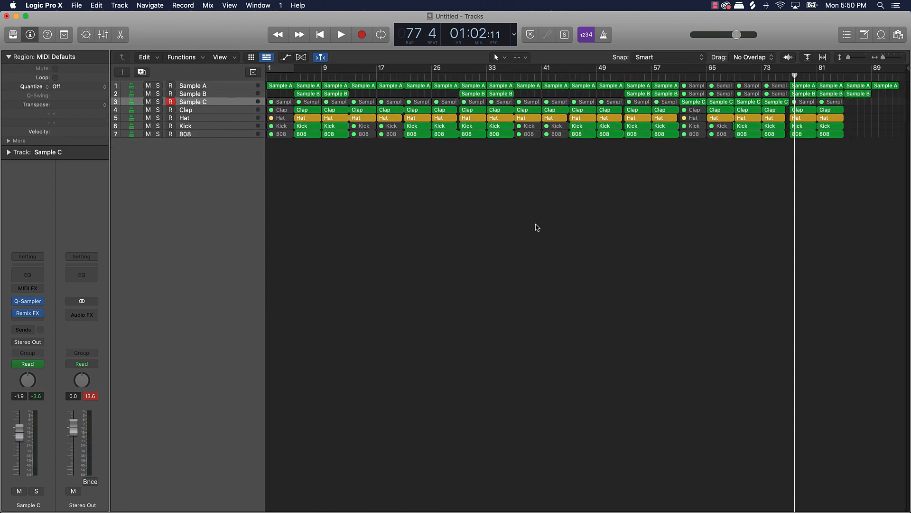
pyautogui.press('Return')
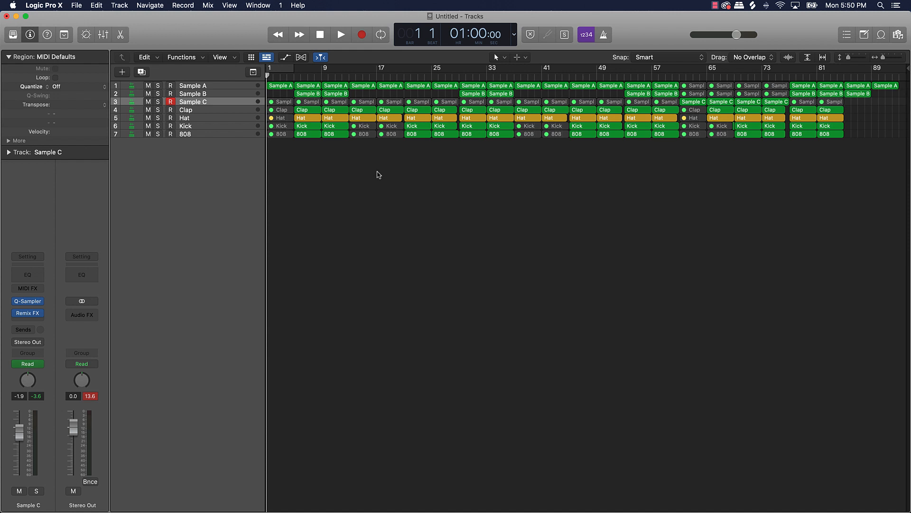
pyautogui.click(623, 79)
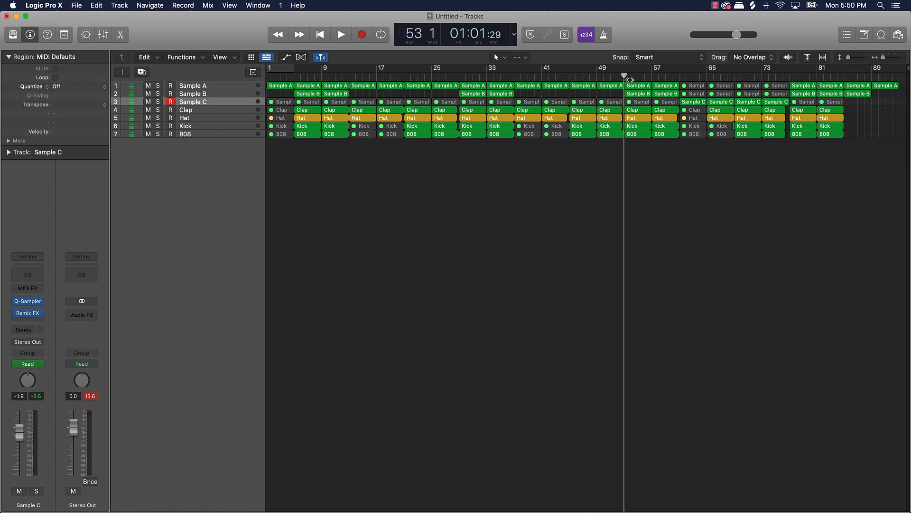
pyautogui.press('space')
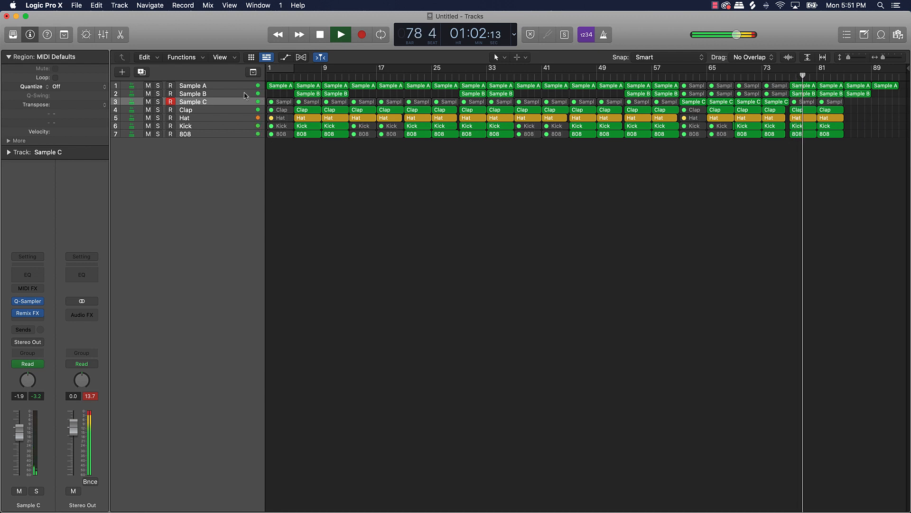
# Raise the volume of Sample A to 0.9 dB and Sample B to -4.2 dB during playback
pyautogui.click(223, 86)
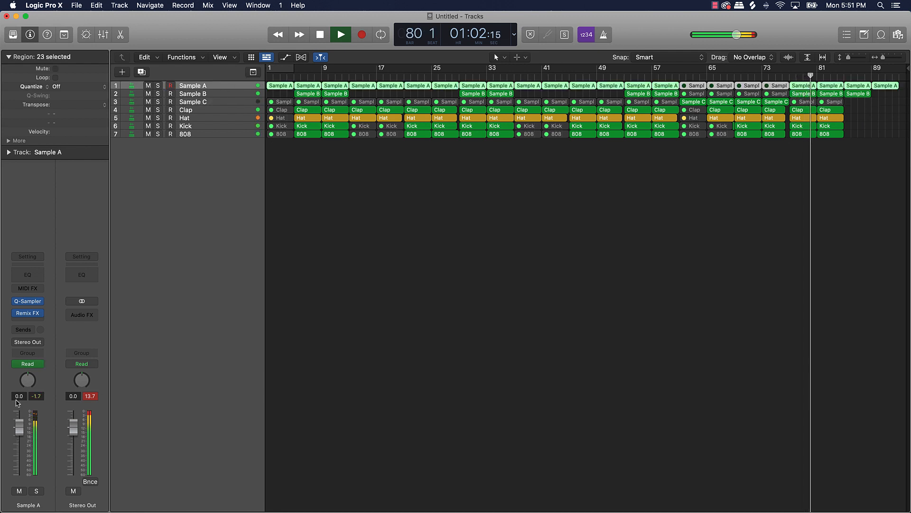
pyautogui.moveTo(18, 424); pyautogui.dragTo(18, 421)
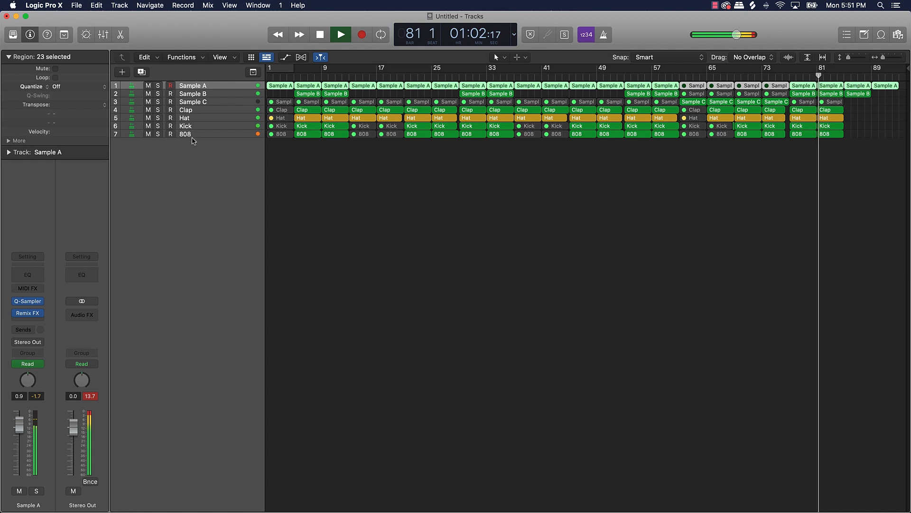
pyautogui.press('Down')
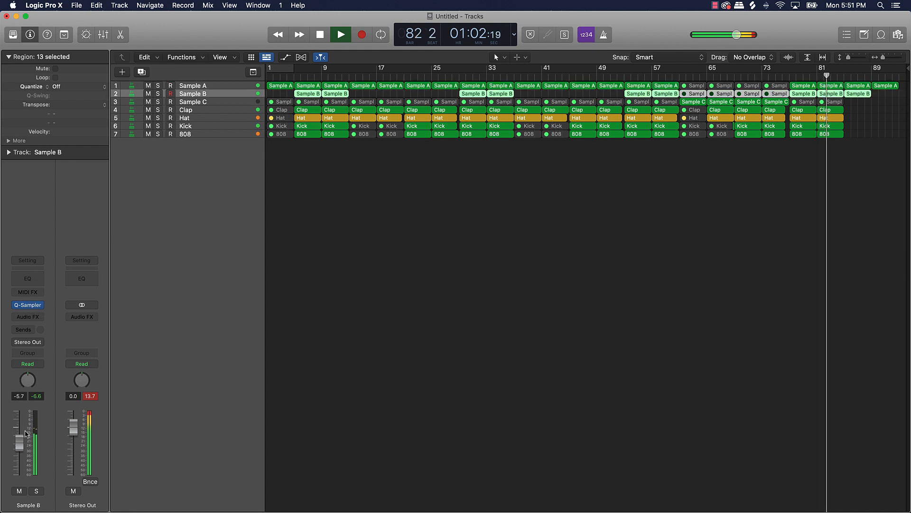
pyautogui.moveTo(19, 442); pyautogui.dragTo(19, 439)
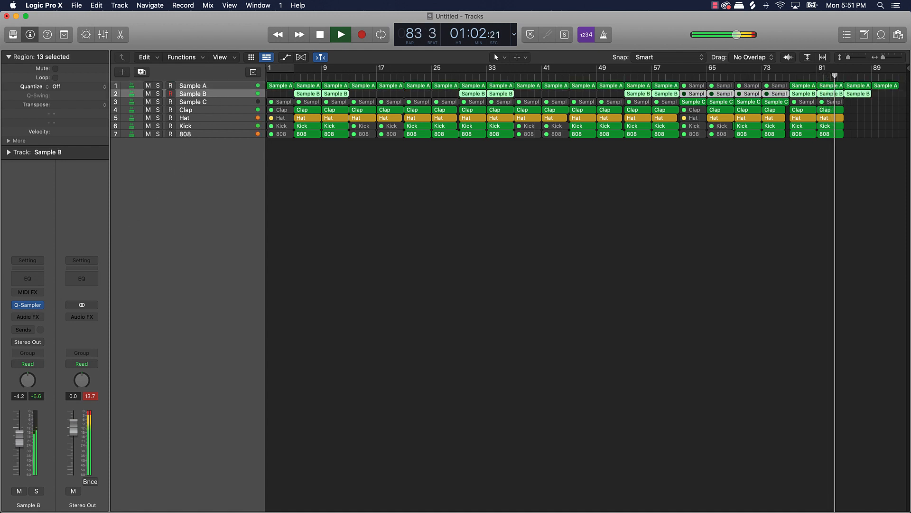
pyautogui.click(438, 299)
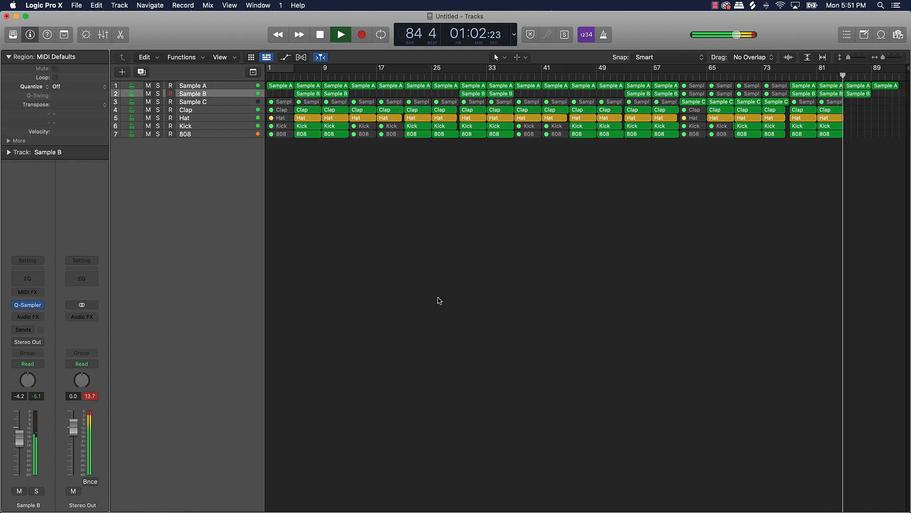
# Fade Sample A's volume automation from 0.9 dB at bar 89 to -∞ dB at the end of bar 92, returning the playhead to the start
pyautogui.press('a')
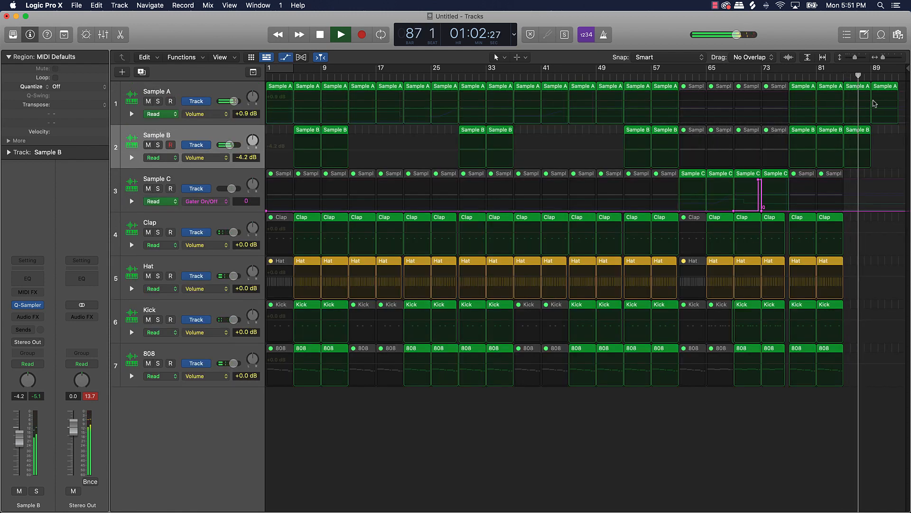
pyautogui.click(873, 100)
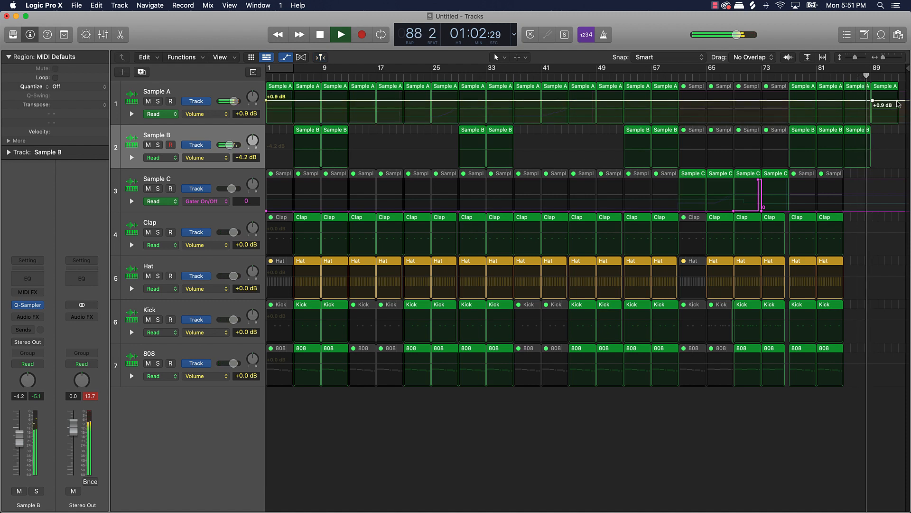
pyautogui.moveTo(897, 105); pyautogui.dragTo(897, 123)
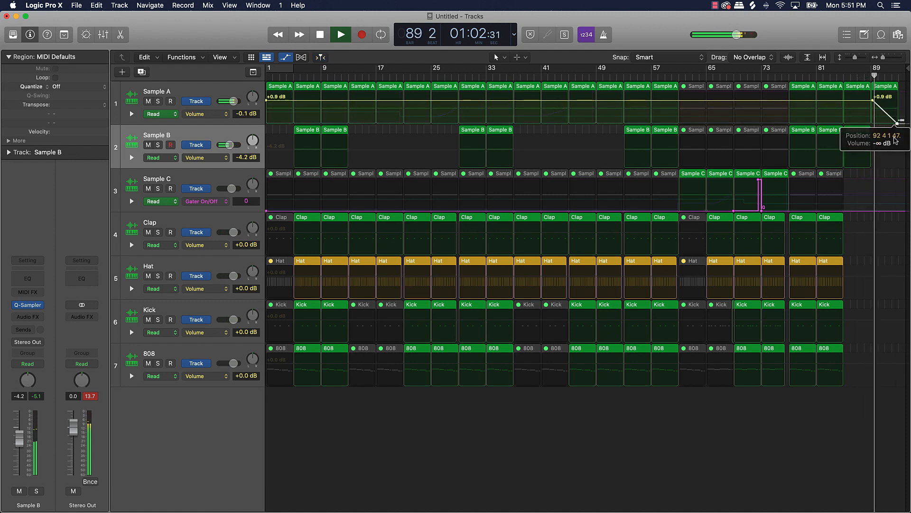
pyautogui.press('a')
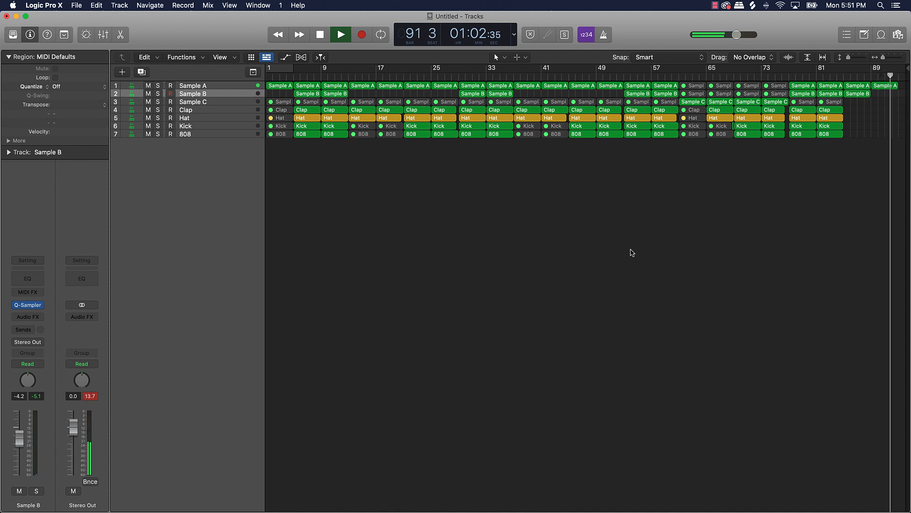
pyautogui.press('space')
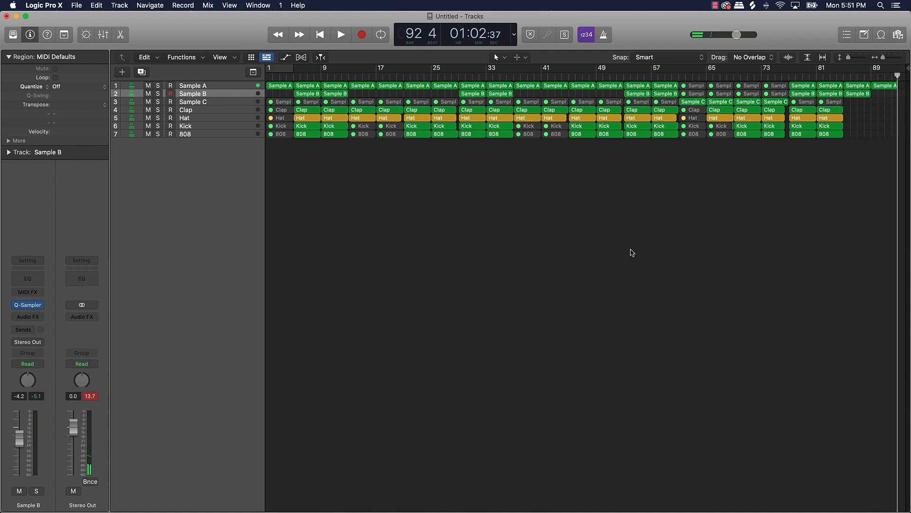
pyautogui.press('Return')
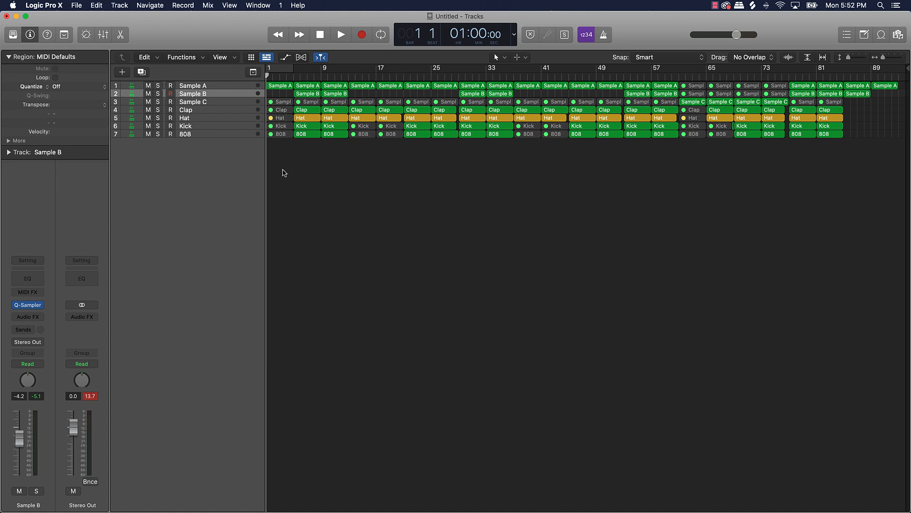
# Create one new software instrument track below the 808 track, using the Default Patch as its instrument
pyautogui.click(208, 137)
pyautogui.click(120, 73)
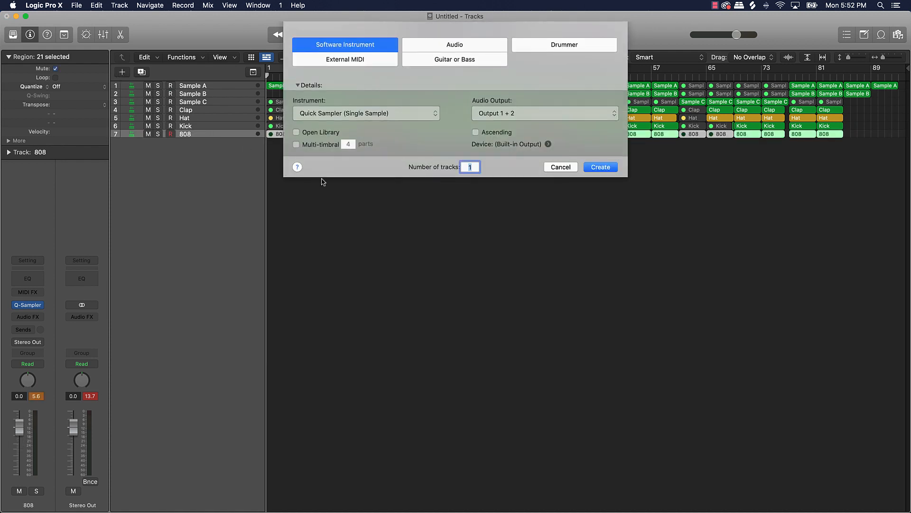
pyautogui.click(357, 122)
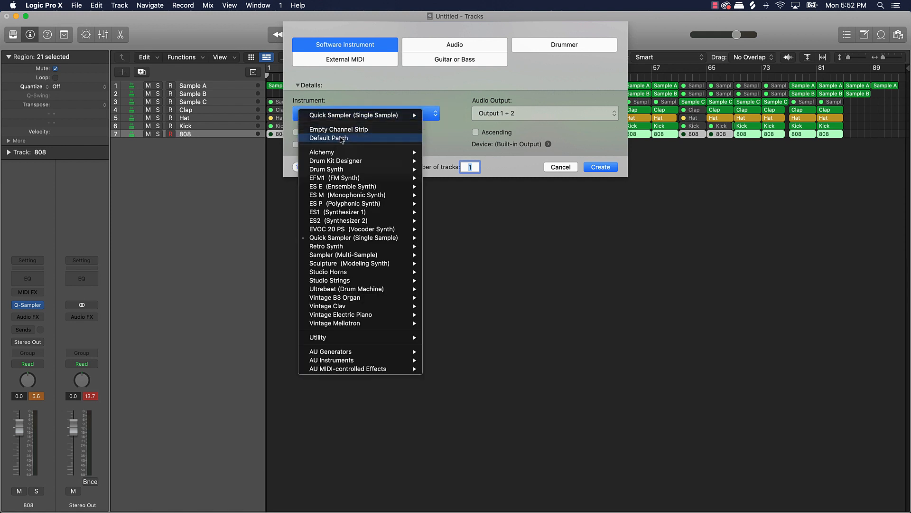
pyautogui.click(352, 140)
pyautogui.click(600, 167)
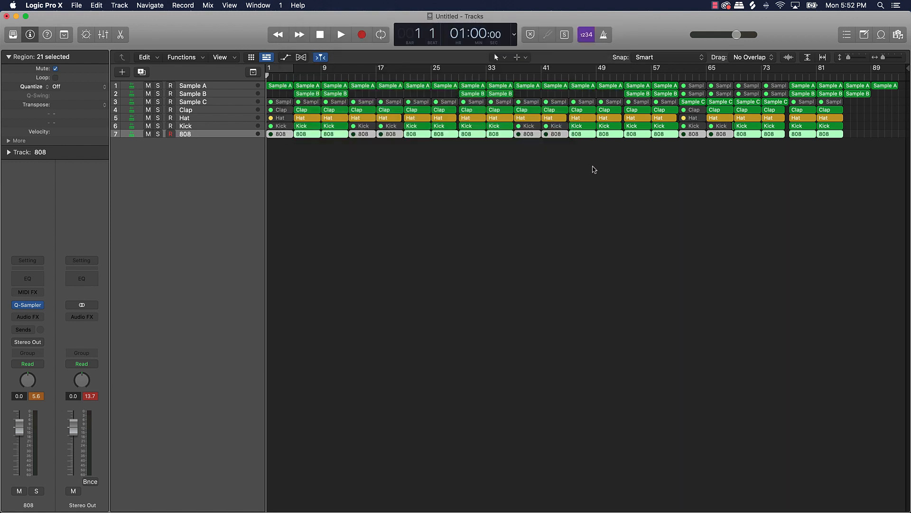
# Search the sound library for "downer" and load the Boomerang Downer patch on the new track
pyautogui.click(13, 34)
pyautogui.click(49, 161)
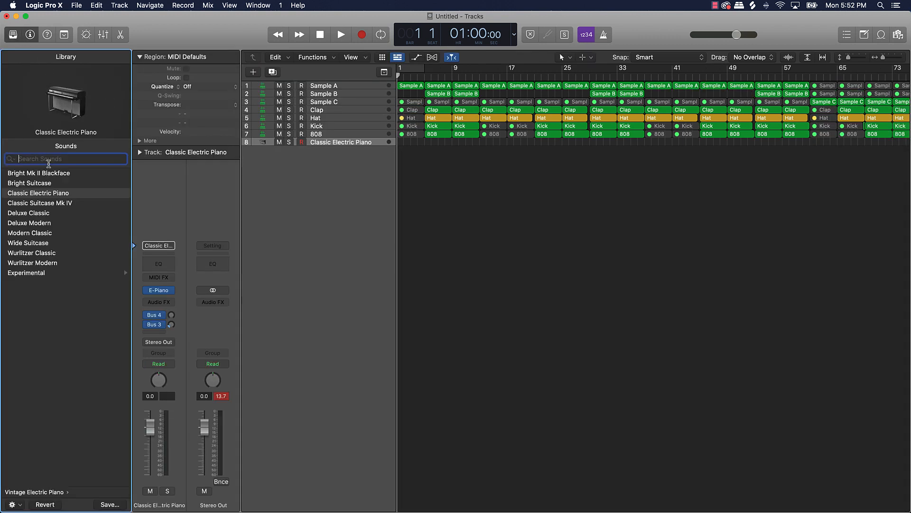
pyautogui.write('downer')
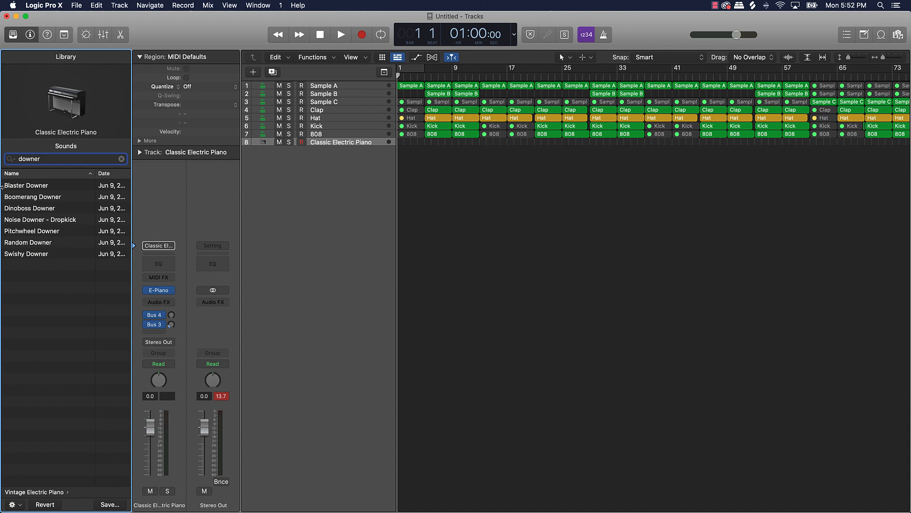
pyautogui.click(31, 198)
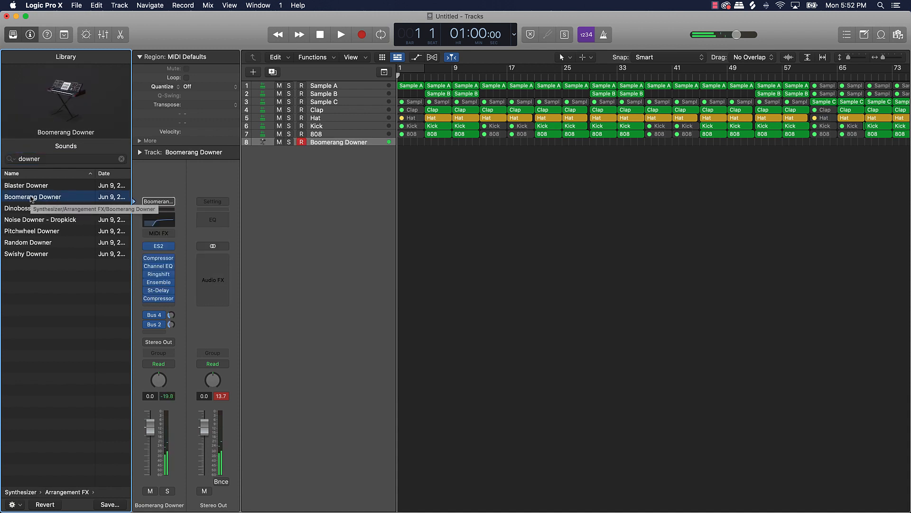
# Turn on the metronome and record a single short Boomerang Downer note at bar 5, starting from the beginning of the song
pyautogui.press('r')
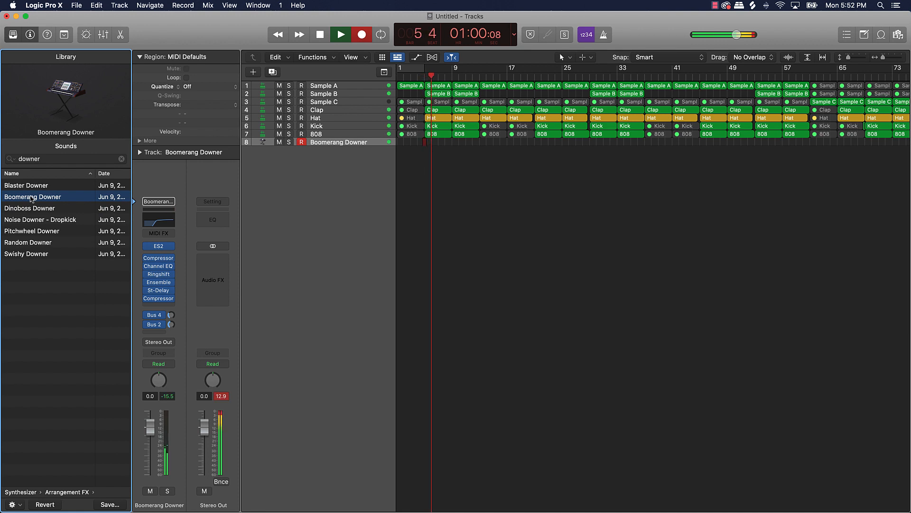
pyautogui.press('space')
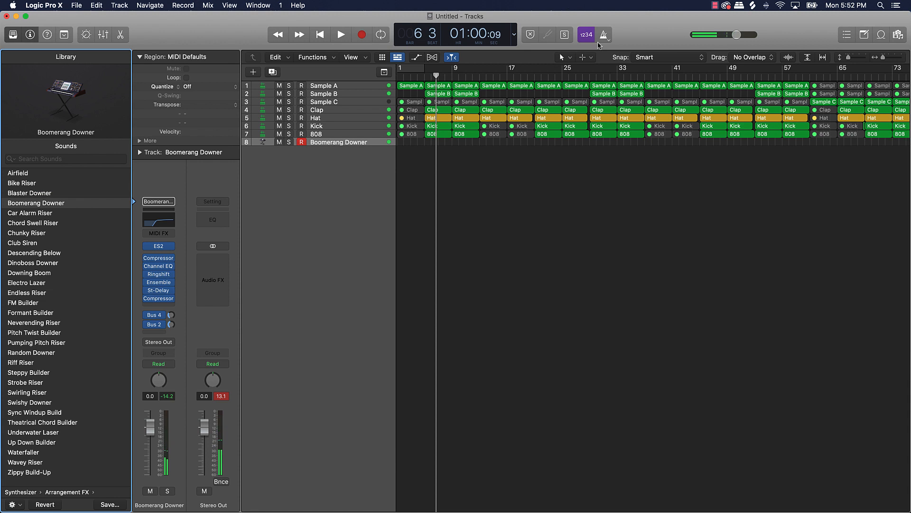
pyautogui.click(602, 40)
pyautogui.press('Return')
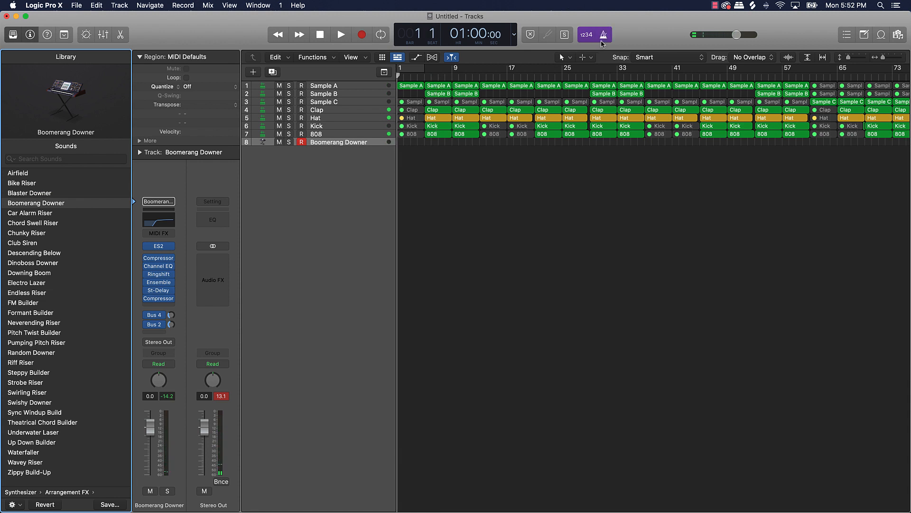
pyautogui.press('space')
pyautogui.press('r')
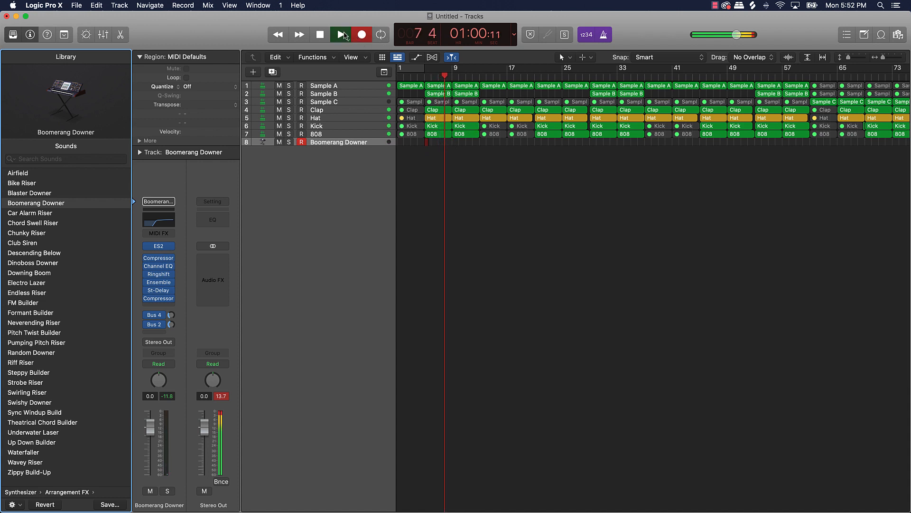
pyautogui.press('space')
# Extend the recorded Boomerang Downer region to bar 13 and select its G3 note in the Piano Roll
pyautogui.moveTo(430, 143); pyautogui.dragTo(468, 145)
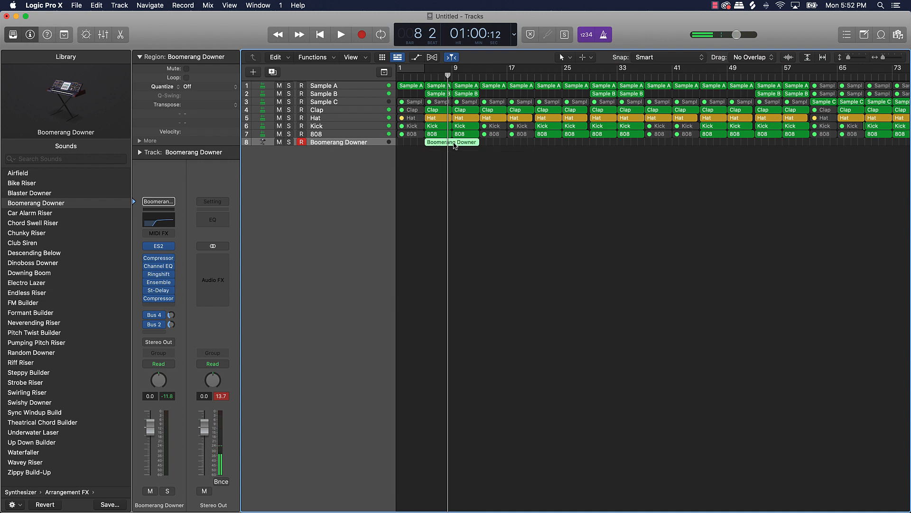
pyautogui.doubleClick(467, 143)
pyautogui.hscroll(-10, 503, 355)
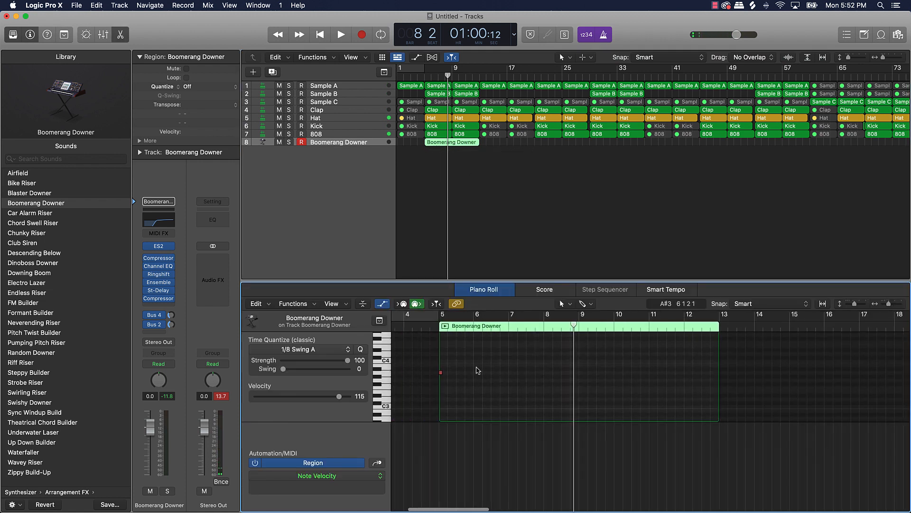
pyautogui.click(385, 375)
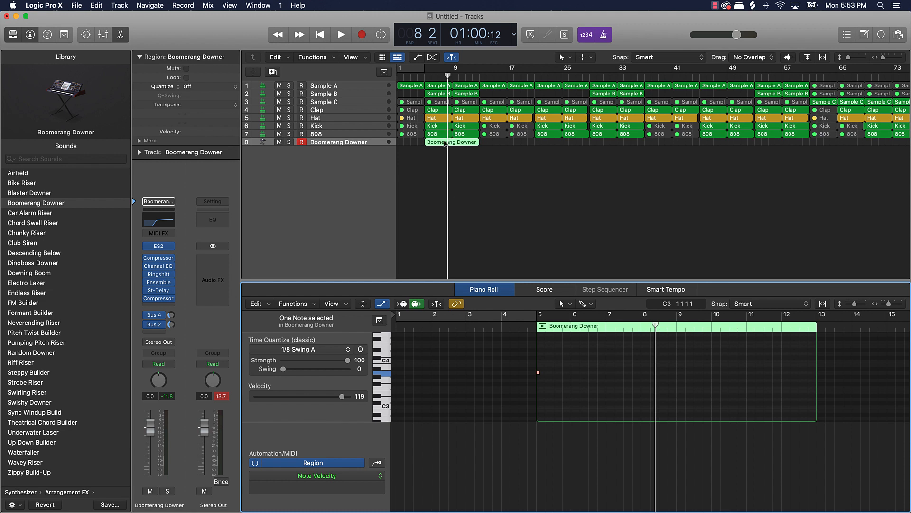
# Copy the Boomerang Downer region to bars 29, 53 and 77
pyautogui.moveTo(445, 144); pyautogui.dragTo(767, 145)
pyautogui.hscroll(5, 751, 148)
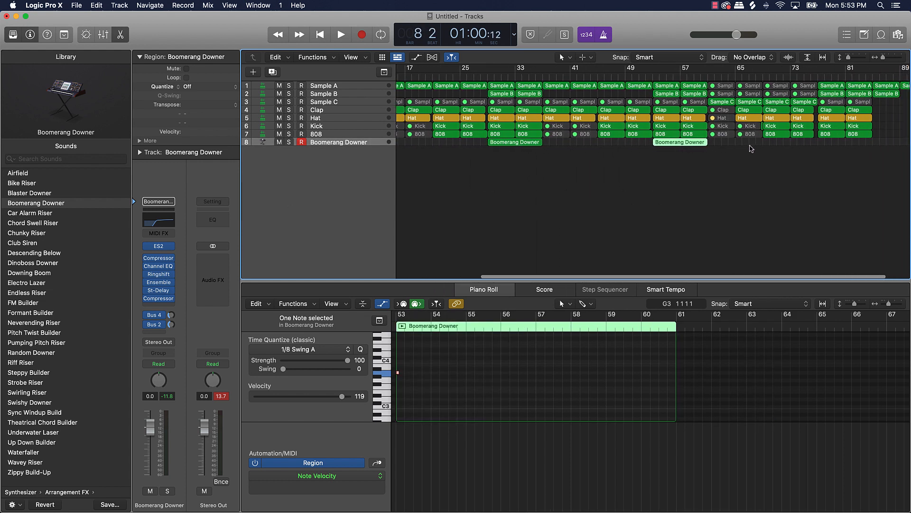
pyautogui.moveTo(676, 143); pyautogui.dragTo(818, 161)
pyautogui.click(753, 166)
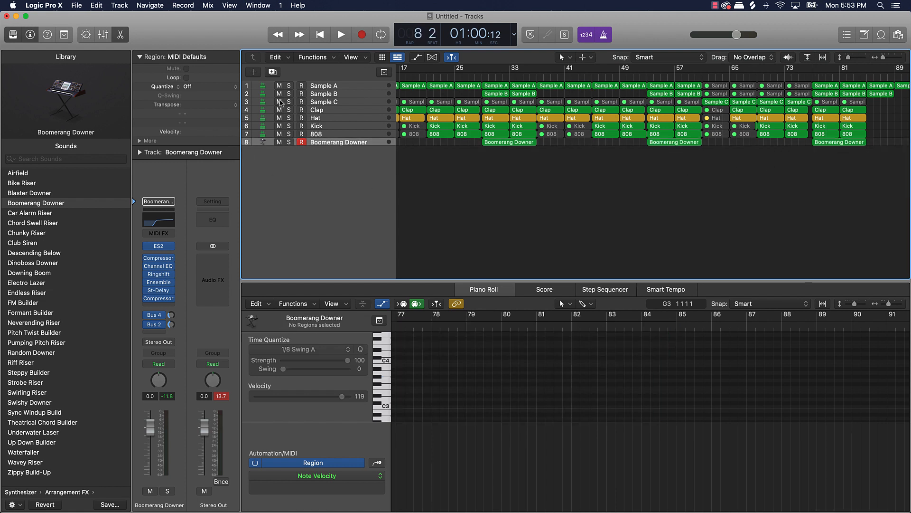
# Add a duplicate of the Boomerang Downer track and audition Arrangement FX sounds on it, from Riff Riser to Car Alarm Riser
pyautogui.press('super+d')
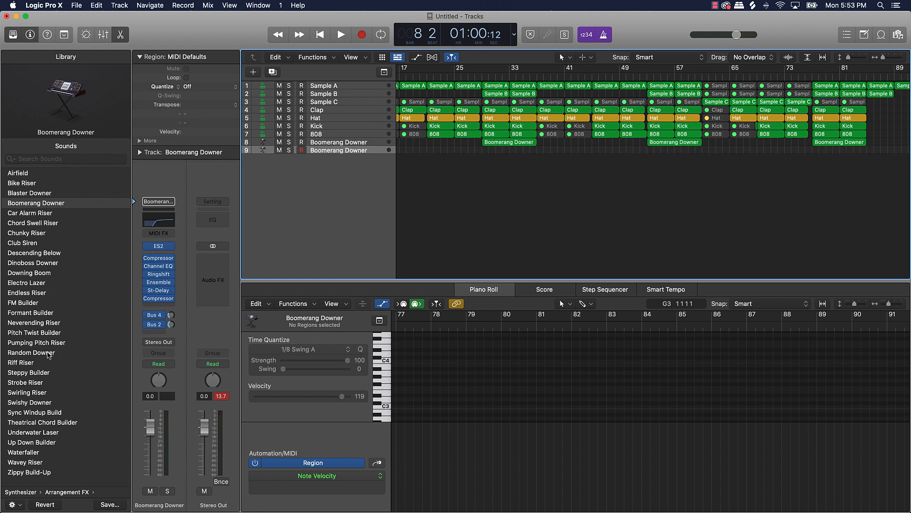
pyautogui.click(37, 364)
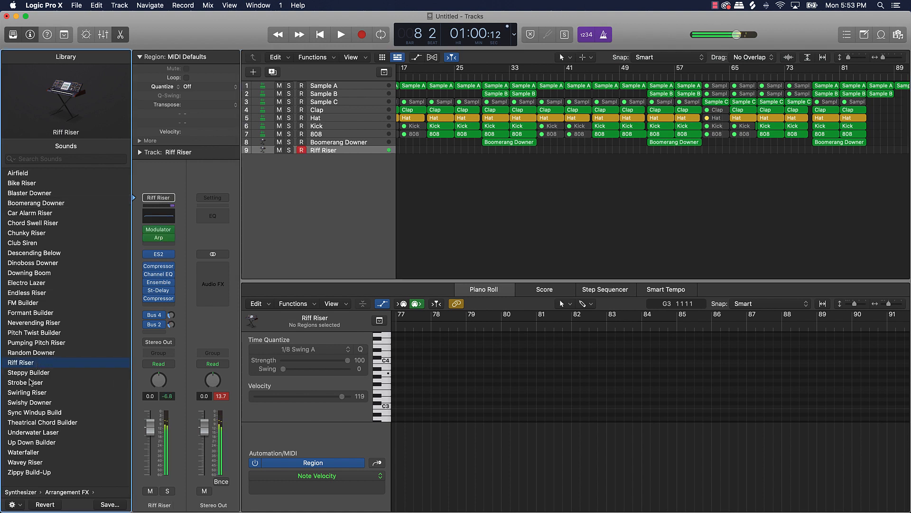
pyautogui.click(30, 382)
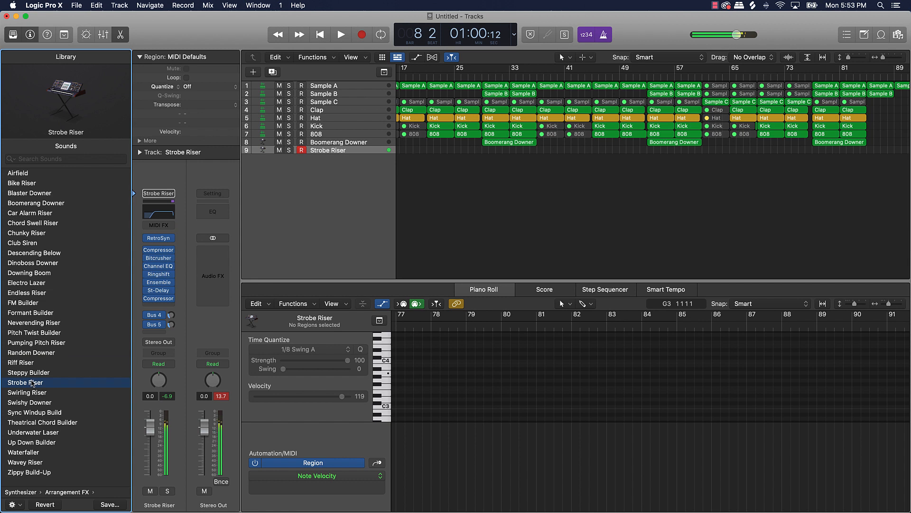
pyautogui.click(29, 392)
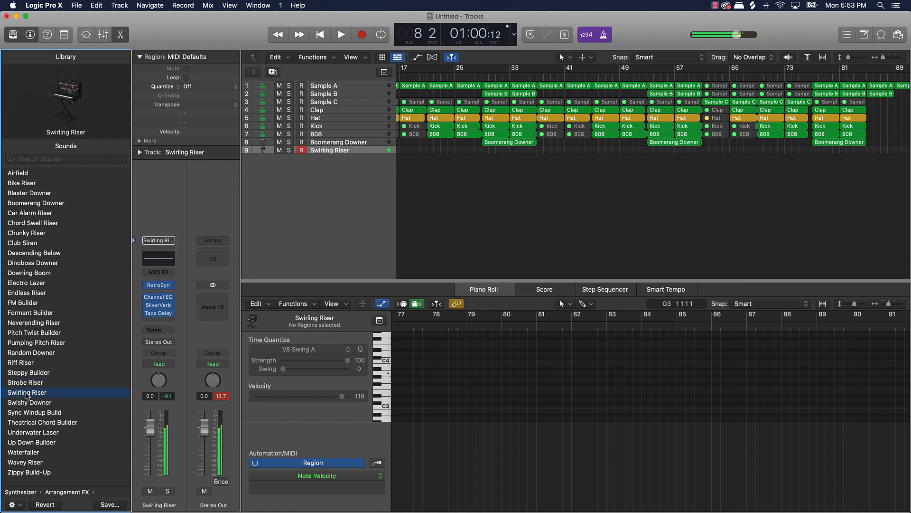
pyautogui.click(28, 402)
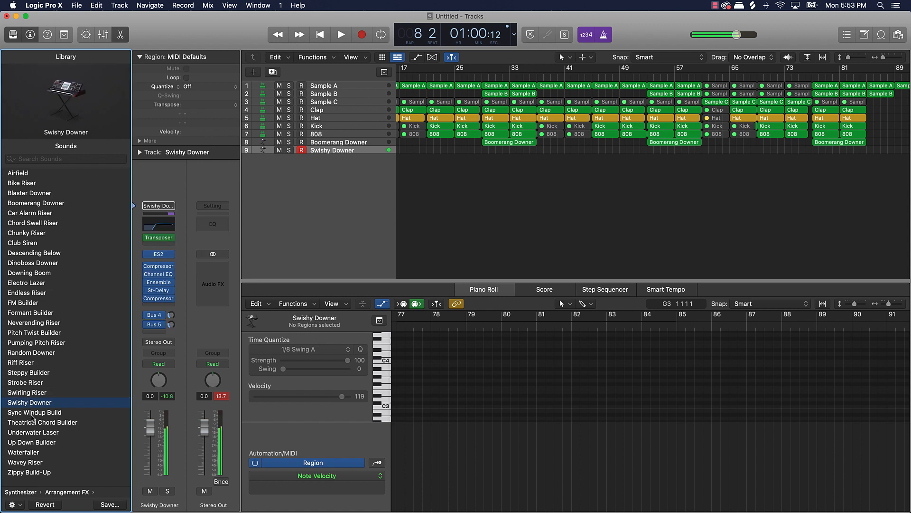
pyautogui.click(33, 432)
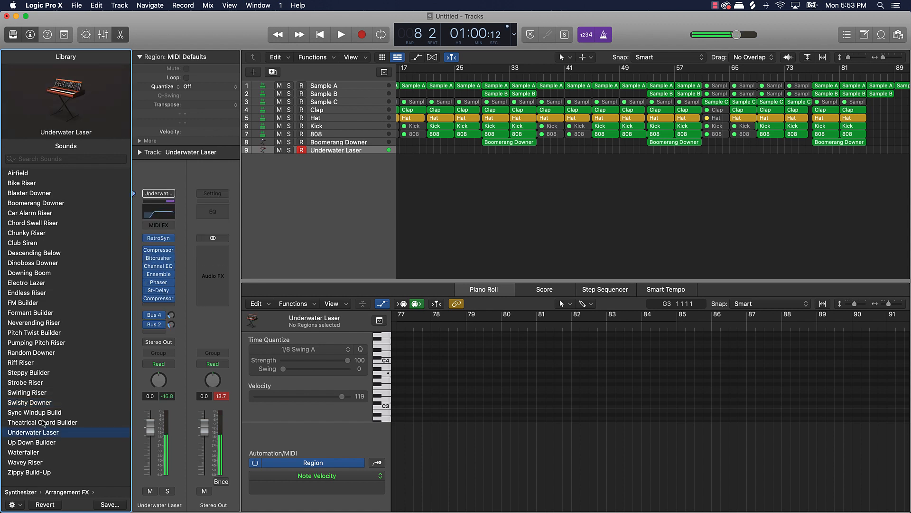
pyautogui.click(43, 422)
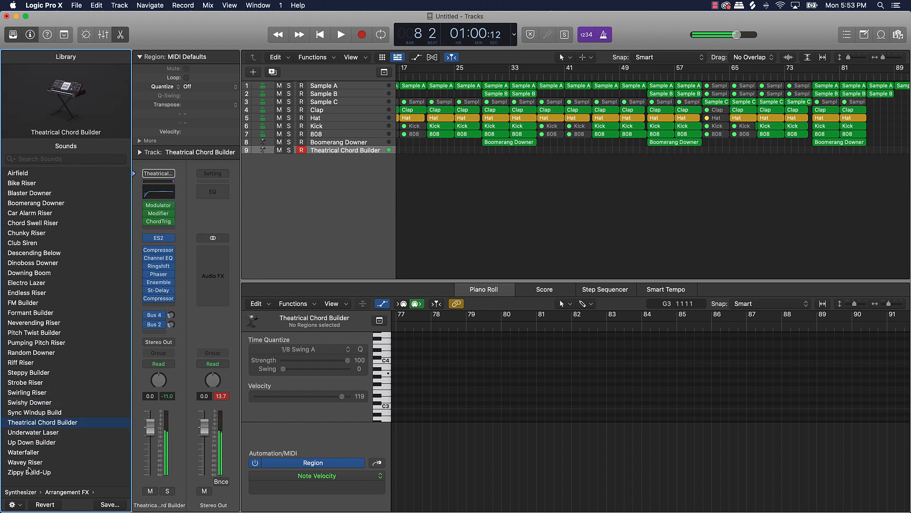
pyautogui.click(31, 462)
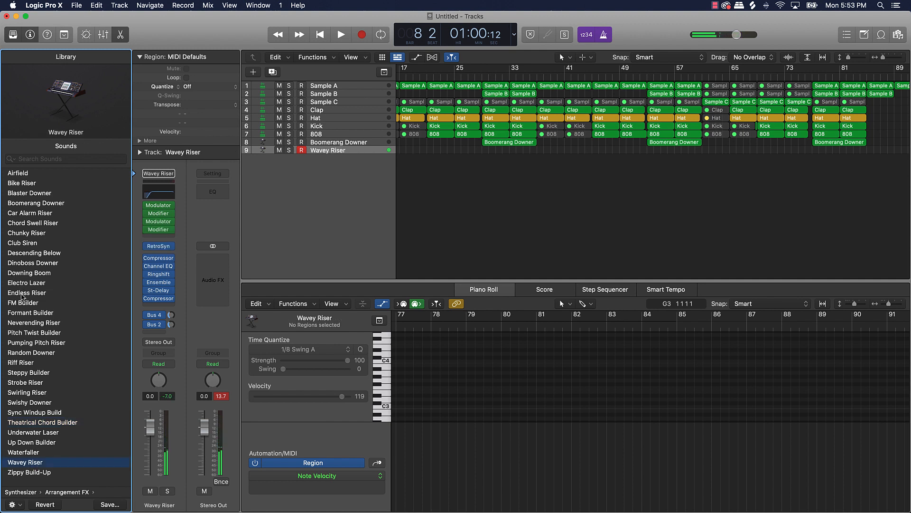
pyautogui.click(22, 293)
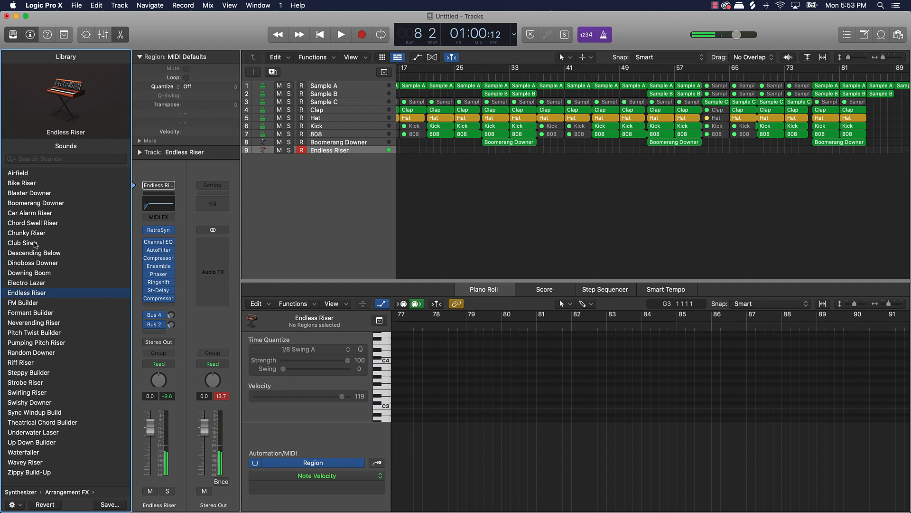
pyautogui.click(38, 224)
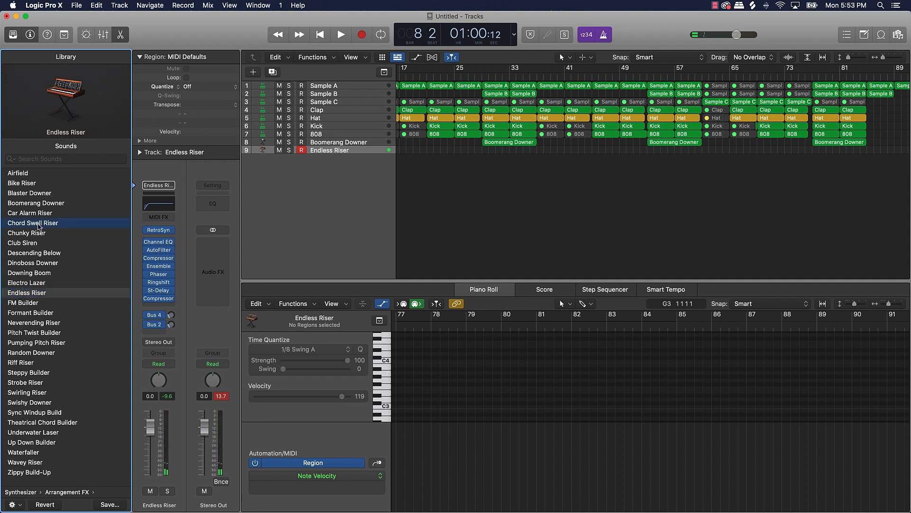
pyautogui.click(42, 215)
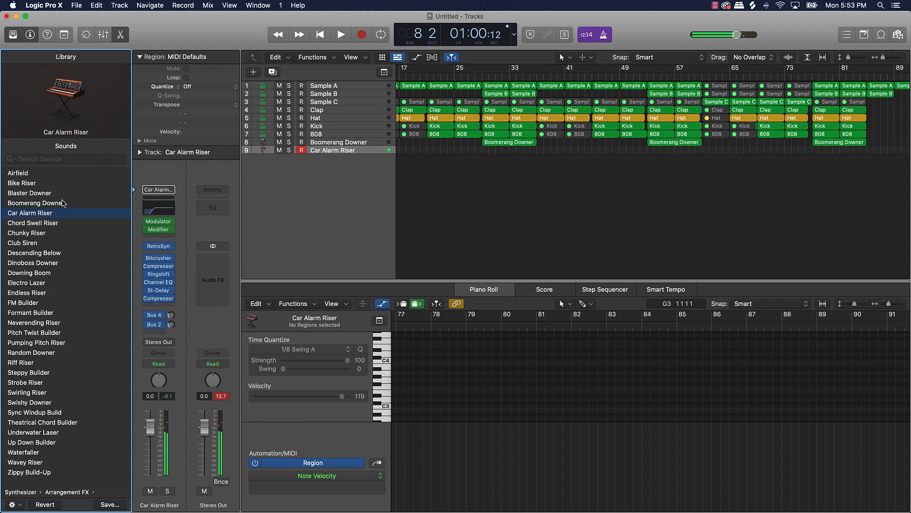
# Search the sound library for "rise" and load the Strobe Riser patch on track 9
pyautogui.click(66, 159)
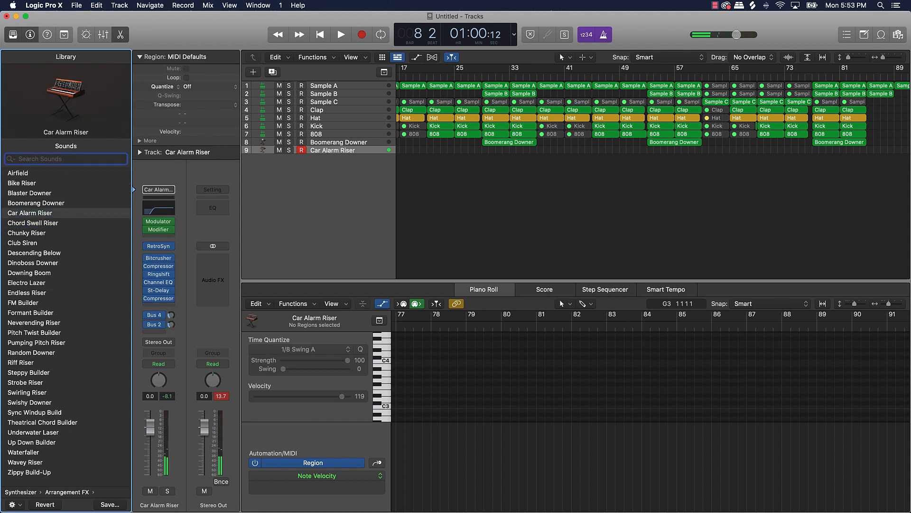
pyautogui.write('rise')
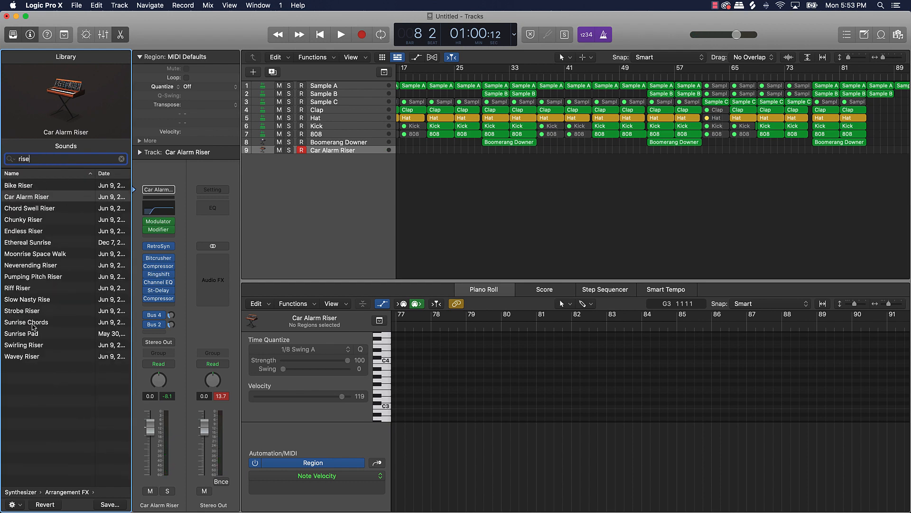
pyautogui.click(22, 311)
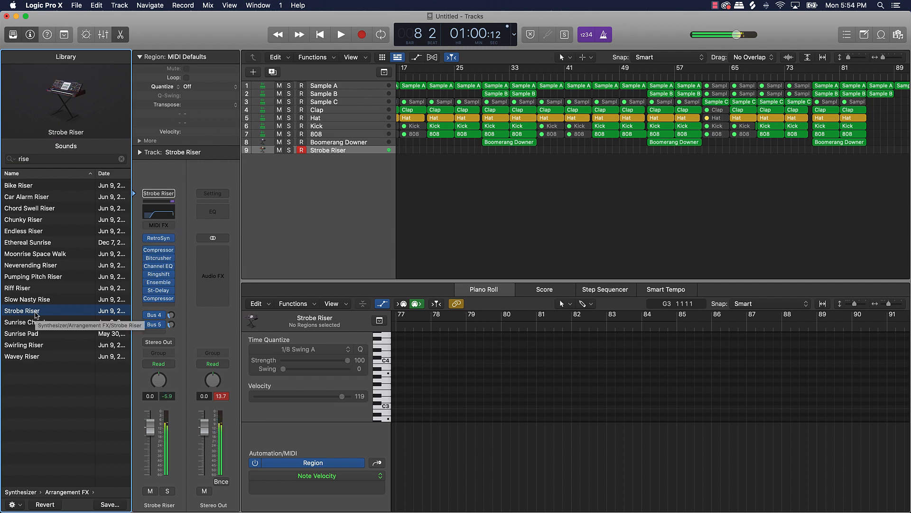
# Record two held Strobe Riser notes an octave apart through bar 4, starting from the beginning of the song
pyautogui.press('Return')
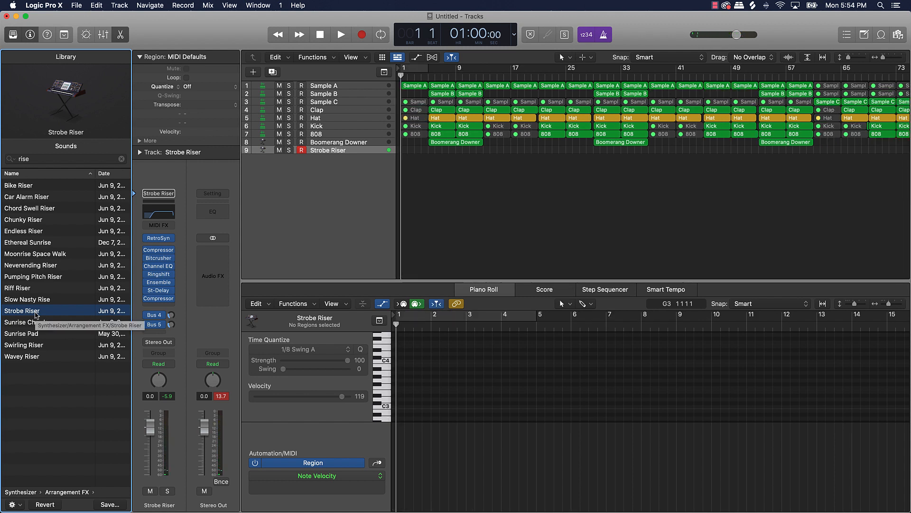
pyautogui.press('r')
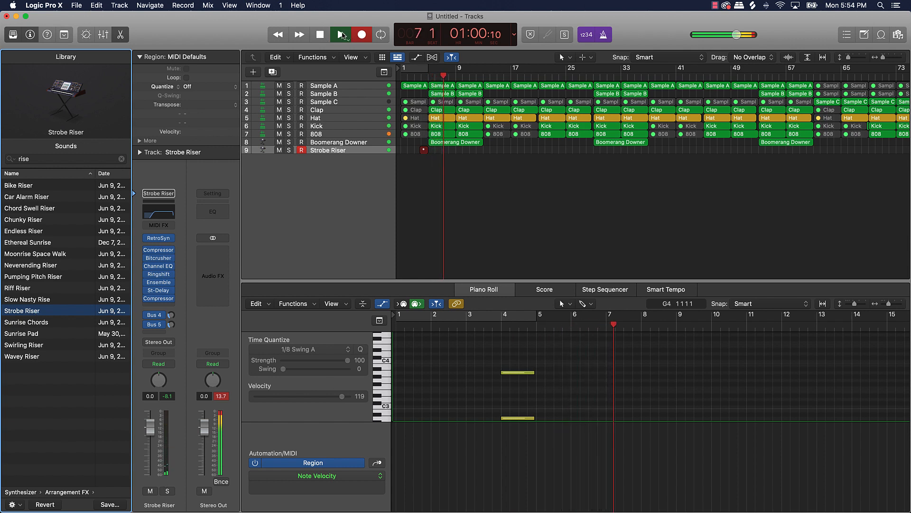
pyautogui.press('space')
# Extend the start of the recorded Strobe Riser region back to bar 1 and copy the four-bar region to bar 17
pyautogui.click(521, 402)
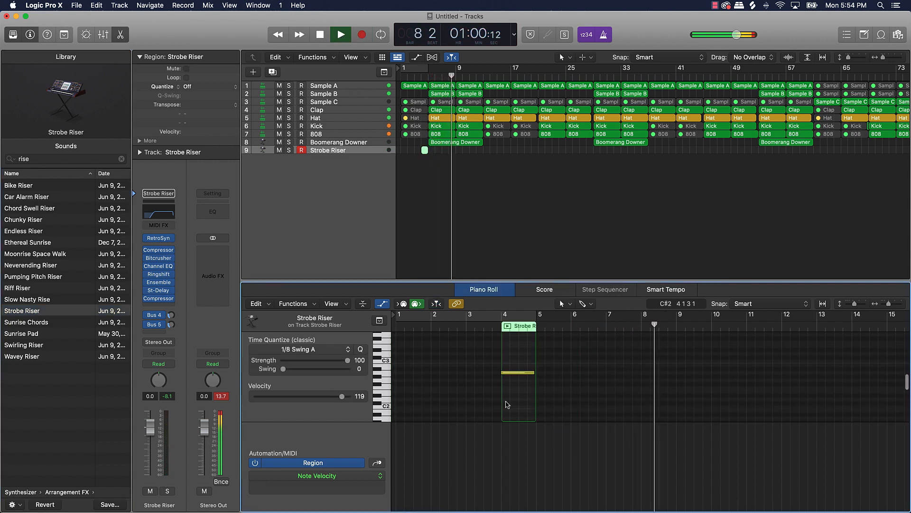
pyautogui.press('super+a')
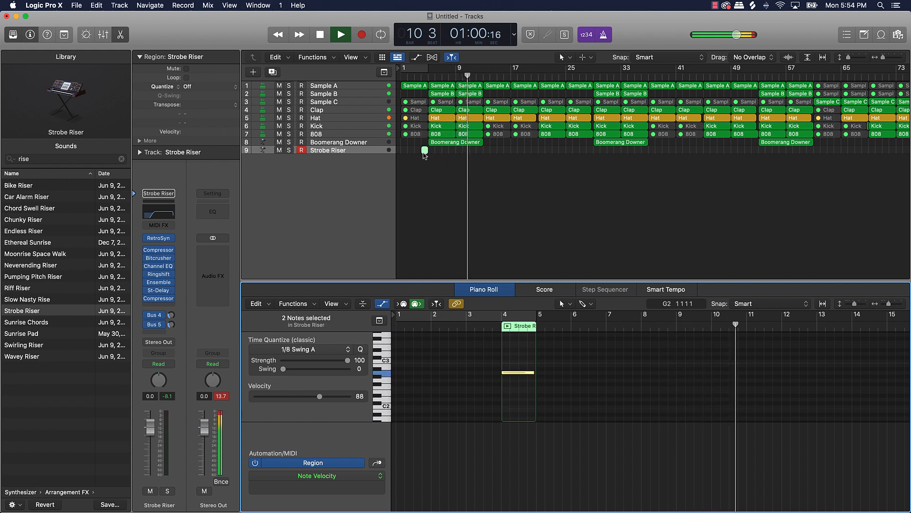
pyautogui.click(426, 168)
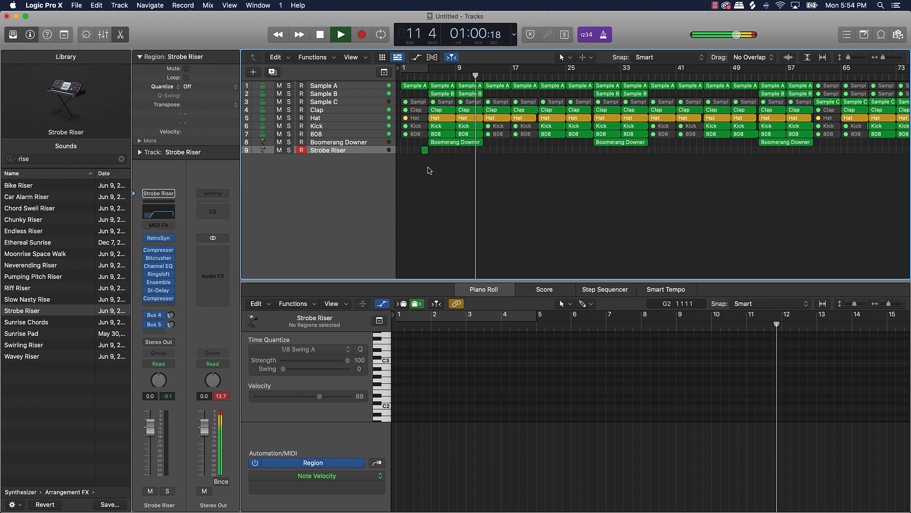
pyautogui.click(425, 151)
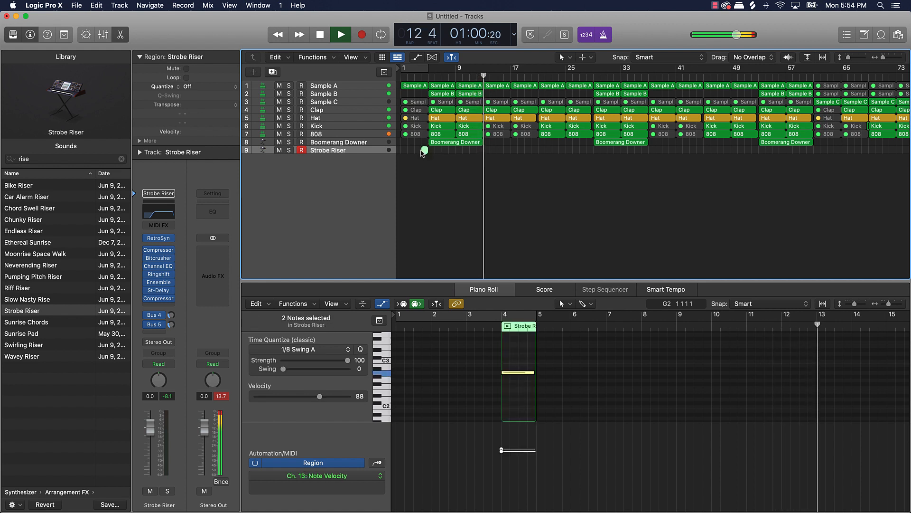
pyautogui.press('super+Right')
pyautogui.press('super+Right')
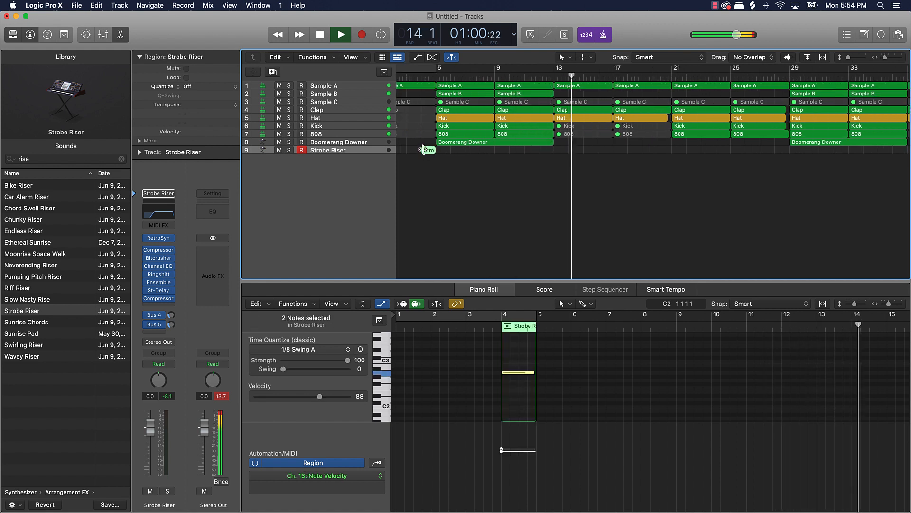
pyautogui.hscroll(-2, 420, 153)
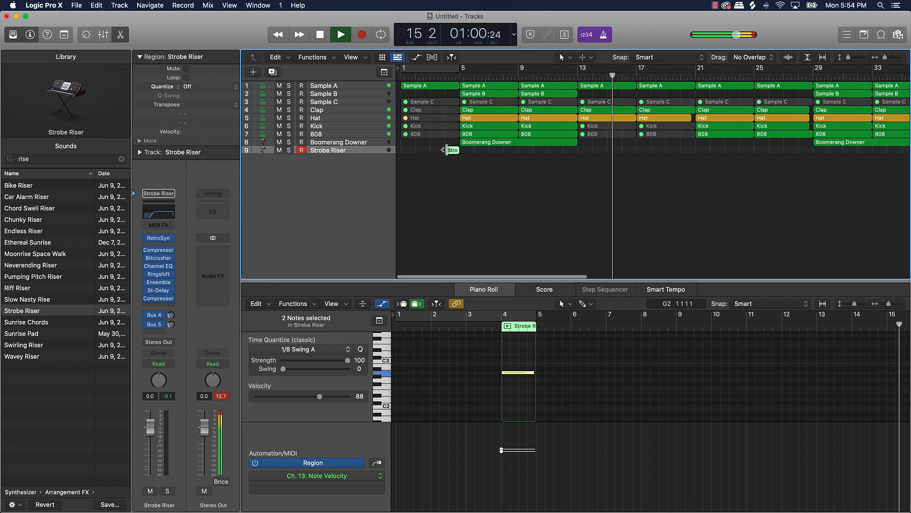
pyautogui.moveTo(446, 150); pyautogui.dragTo(664, 158)
pyautogui.hscroll(5, 662, 158)
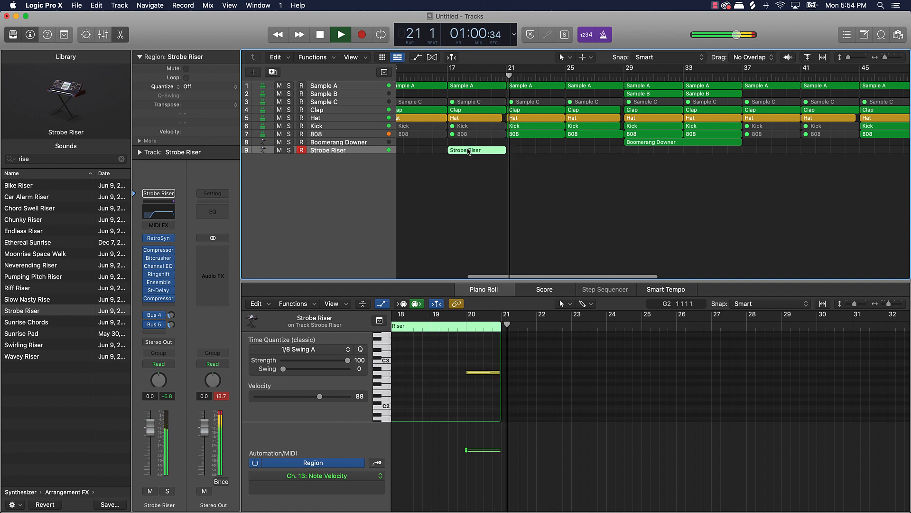
# Copy the Strobe Riser region to bars 25, 41, 49, 65 and 73
pyautogui.moveTo(469, 152); pyautogui.dragTo(634, 150)
pyautogui.keyDown('ctrl'); pyautogui.keyDown('alt'); pyautogui.click(580, 150); pyautogui.keyUp('alt'); pyautogui.keyUp('ctrl')
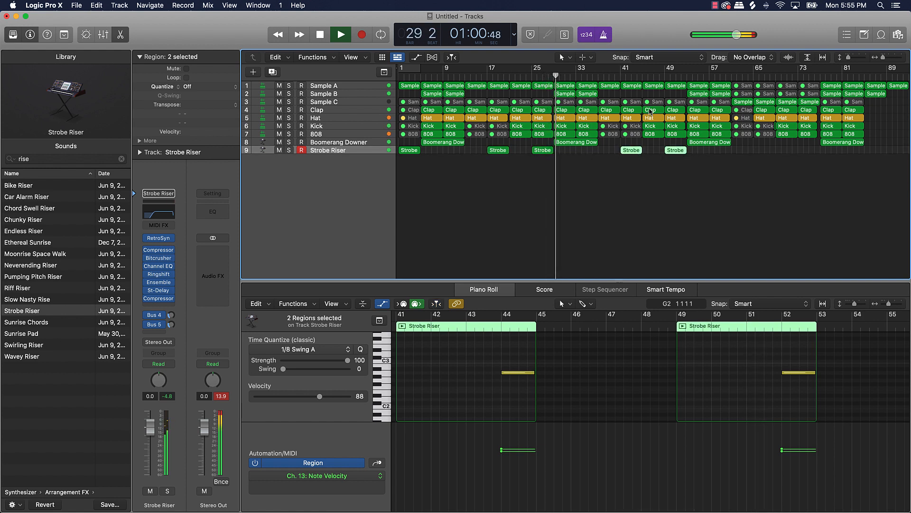
pyautogui.moveTo(637, 150); pyautogui.dragTo(770, 153)
pyautogui.click(770, 164)
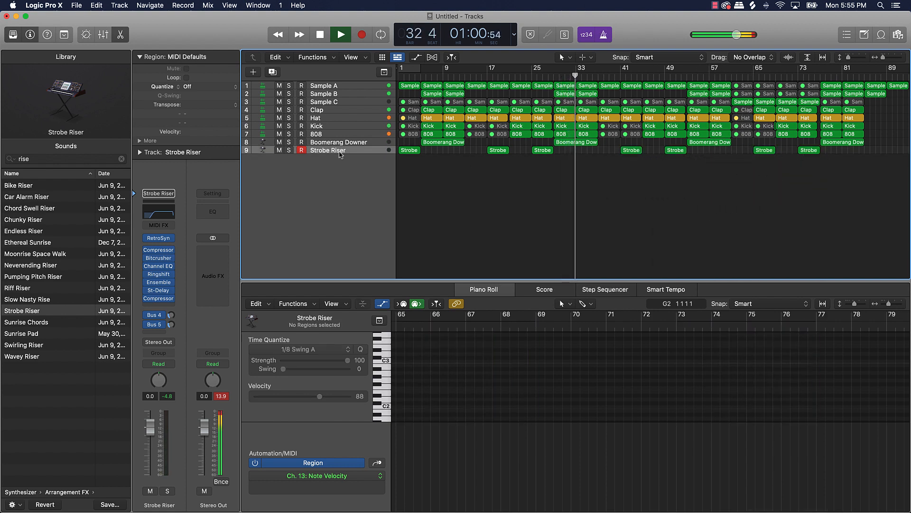
# Lower the Strobe Riser track's volume to -2.8 dB, turn off its record arming and stop playback
pyautogui.moveTo(150, 427); pyautogui.dragTo(150, 433)
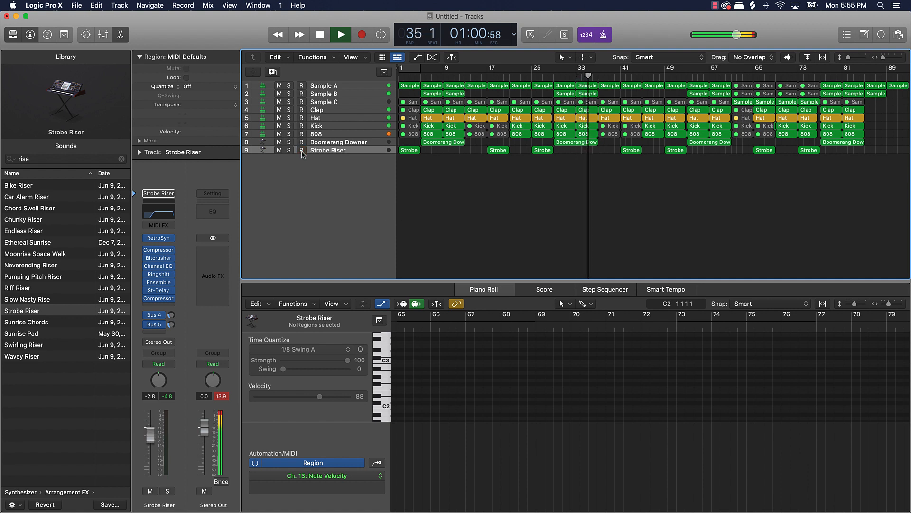
pyautogui.click(301, 150)
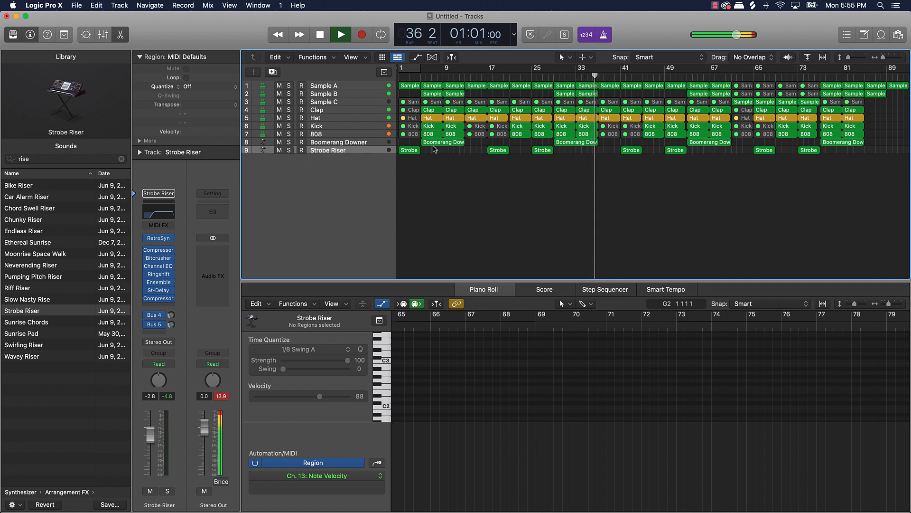
pyautogui.press('space')
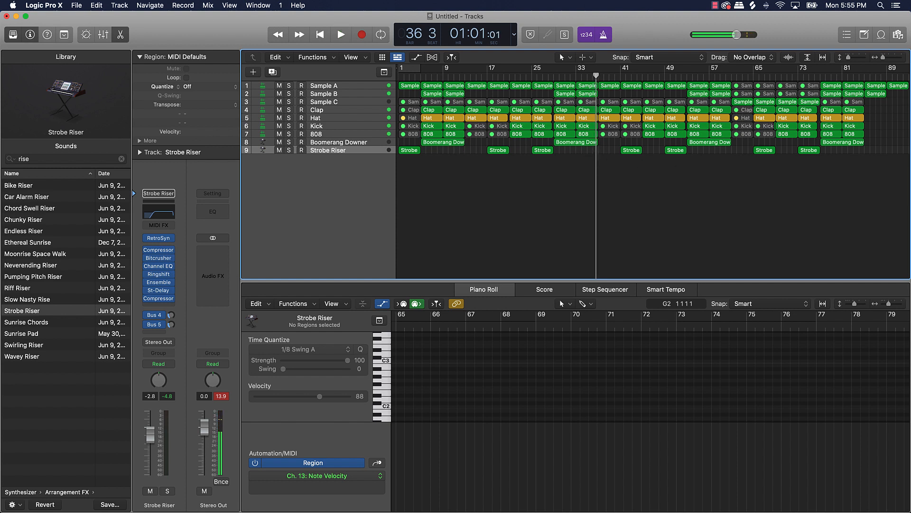
# Copy the Strobe Riser region to bars 9, 33, 57 and 81, and the Boomerang Downer region to bars 13, 37, 61 and 85
pyautogui.moveTo(501, 152); pyautogui.dragTo(453, 155)
pyautogui.moveTo(457, 153); pyautogui.dragTo(855, 155)
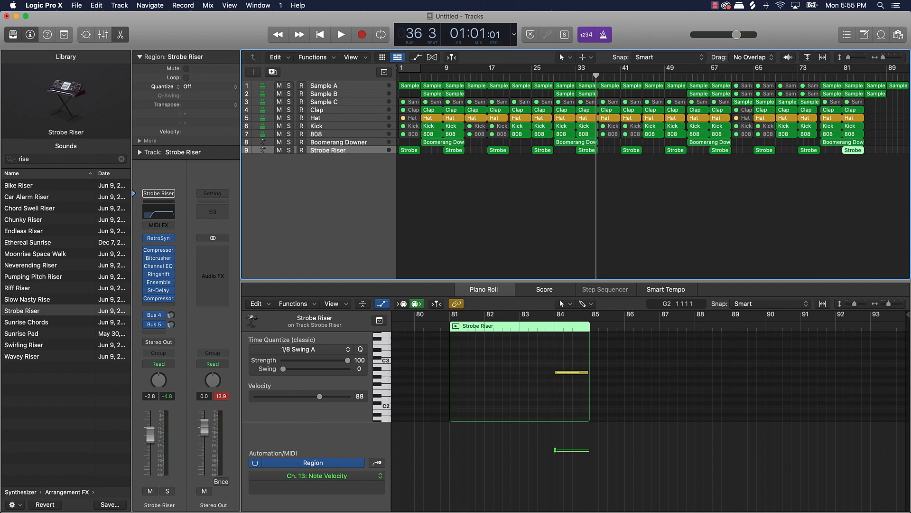
pyautogui.moveTo(438, 145); pyautogui.dragTo(871, 143)
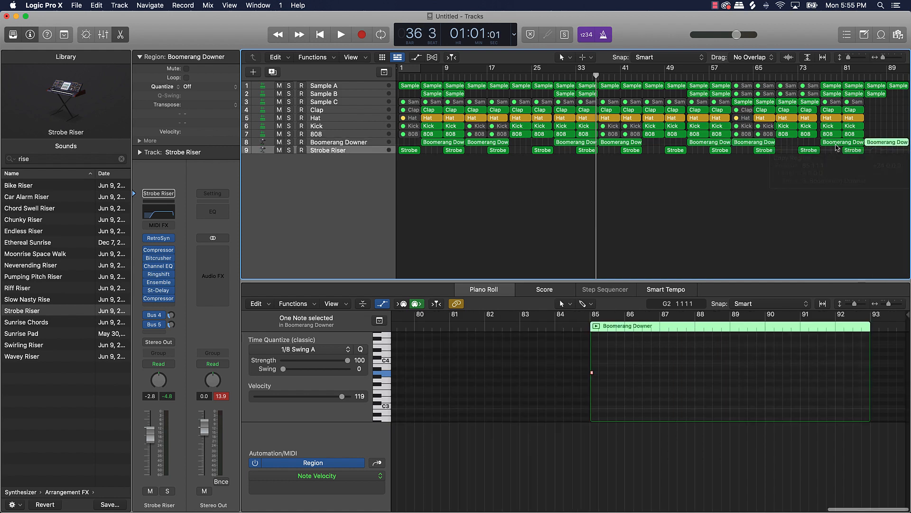
# Rename tracks 8 and 9 as Downer and Riser, and name all regions after their tracks
pyautogui.click(346, 142)
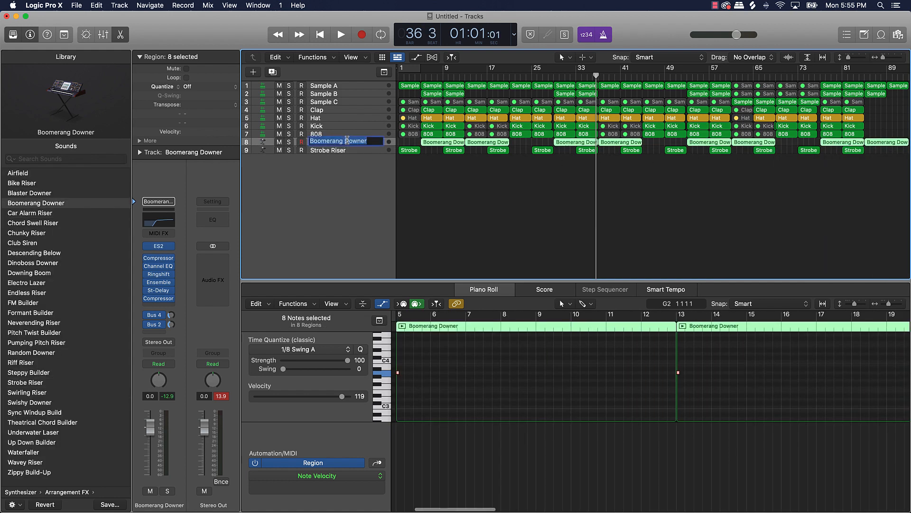
pyautogui.doubleClick(346, 143)
pyautogui.write('Do')
pyautogui.press('Tab')
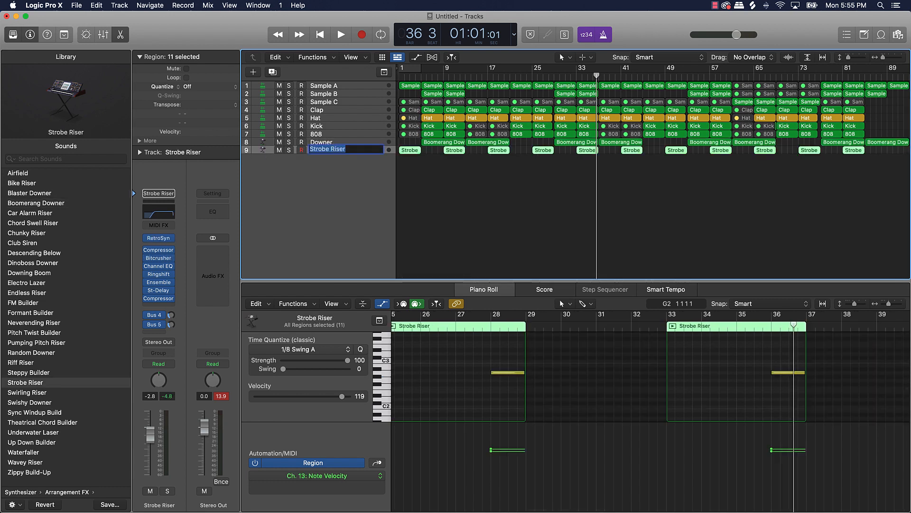
pyautogui.write('Riser')
pyautogui.press('Return')
pyautogui.press('super+a')
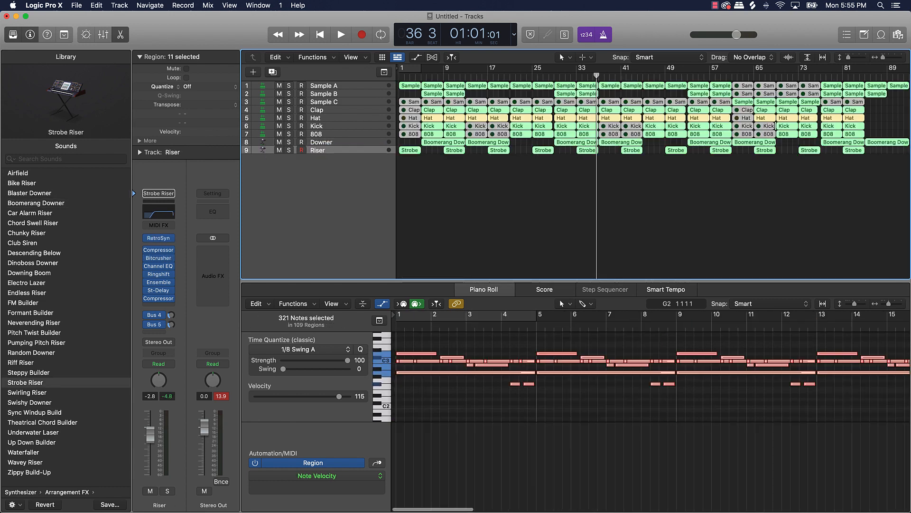
pyautogui.click(523, 189)
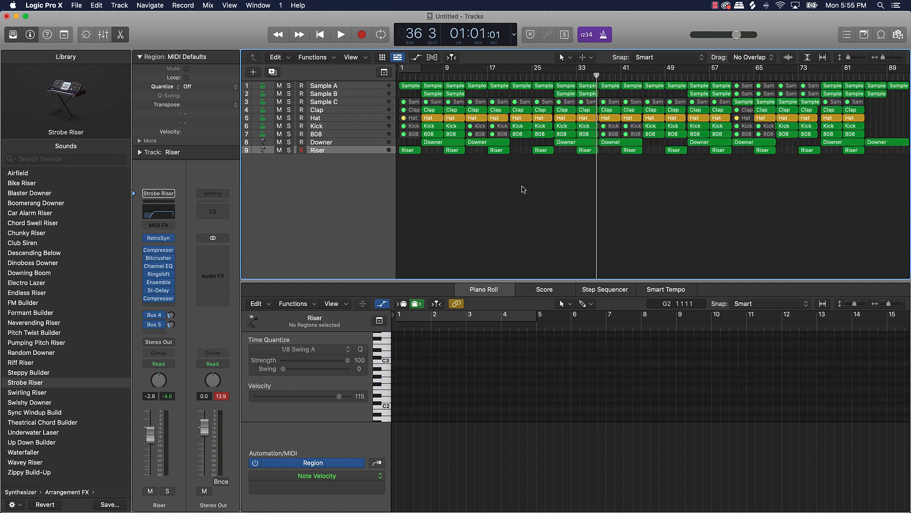
# Set the Downer track's volume to -3.9 dB and pan to +1, and play the song from the beginning
pyautogui.press('Return')
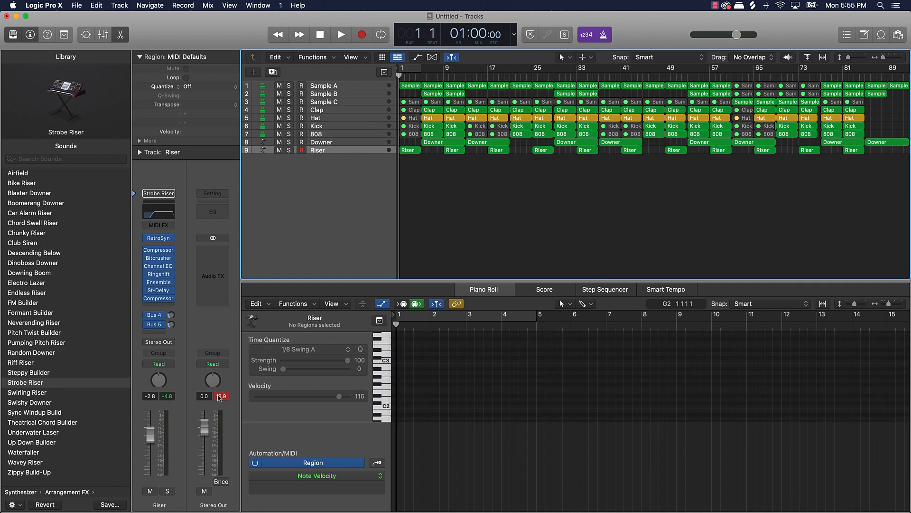
pyautogui.moveTo(153, 433); pyautogui.dragTo(154, 438)
pyautogui.click(361, 142)
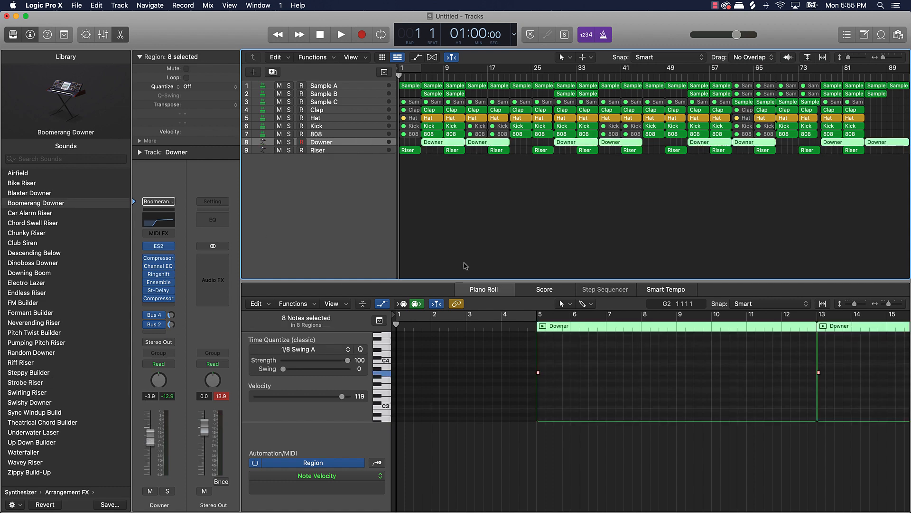
pyautogui.click(489, 244)
pyautogui.press('space')
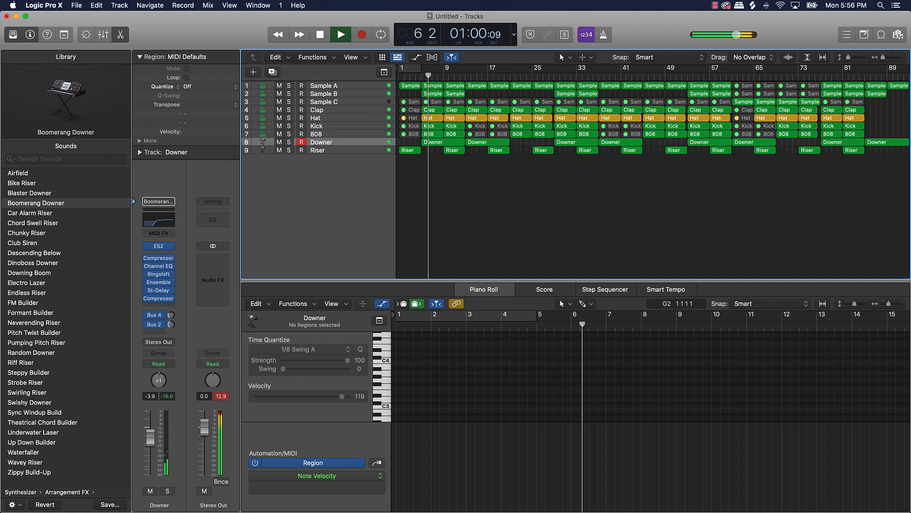
# Set the Riser track's volume to -5.6 dB and pan to -7 during playback, briefly comparing the beat with the Riser muted
pyautogui.click(344, 150)
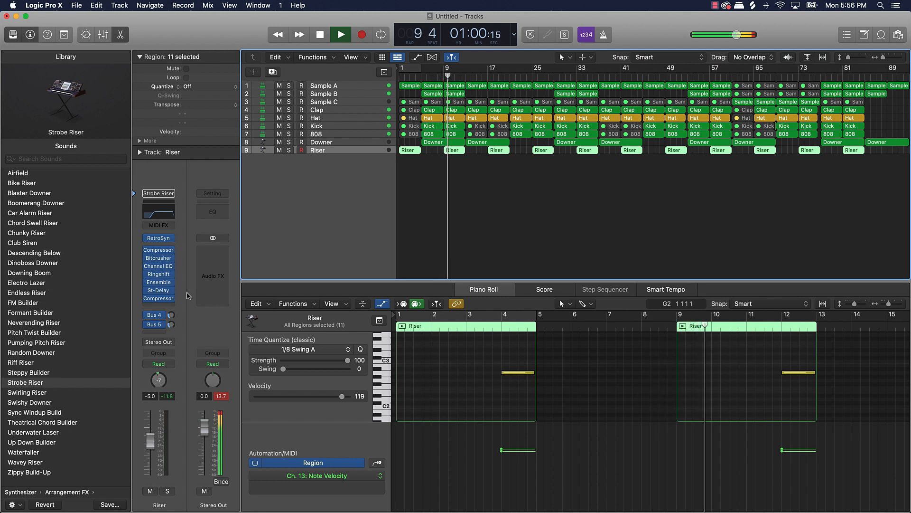
pyautogui.click(478, 209)
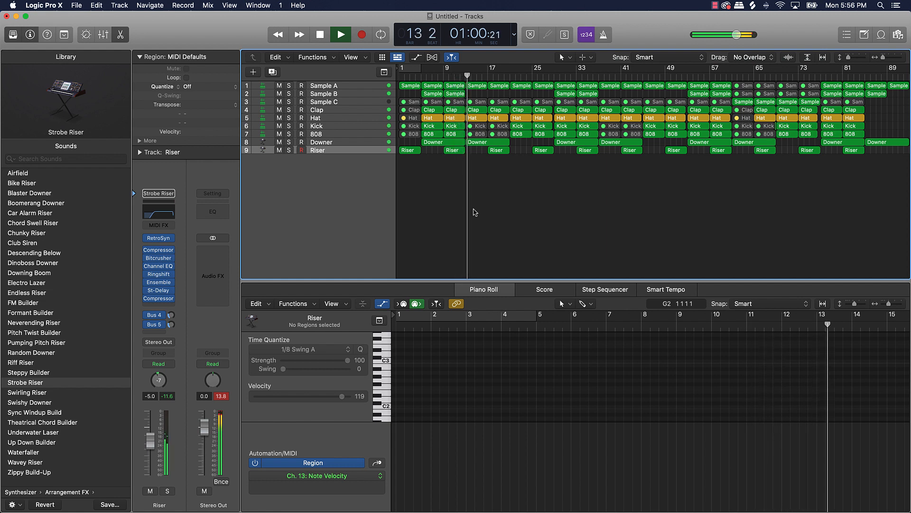
pyautogui.click(278, 150)
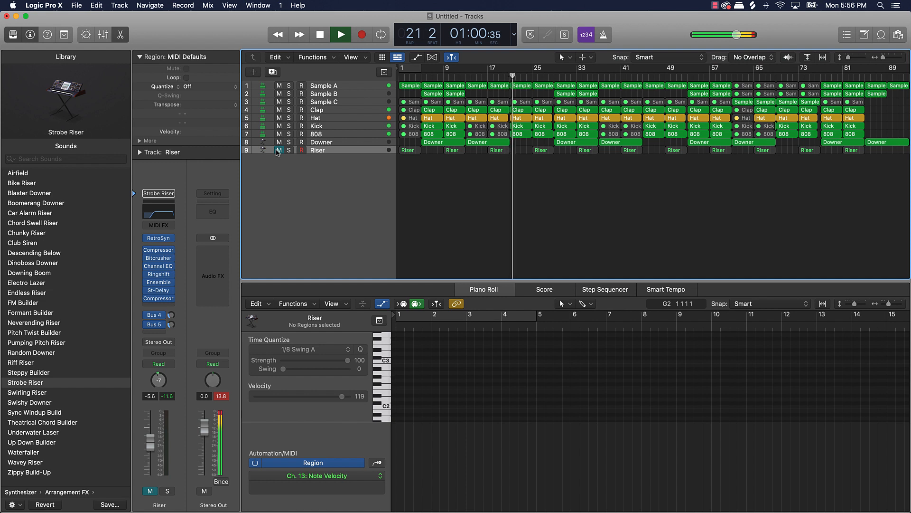
pyautogui.click(279, 150)
pyautogui.press('space')
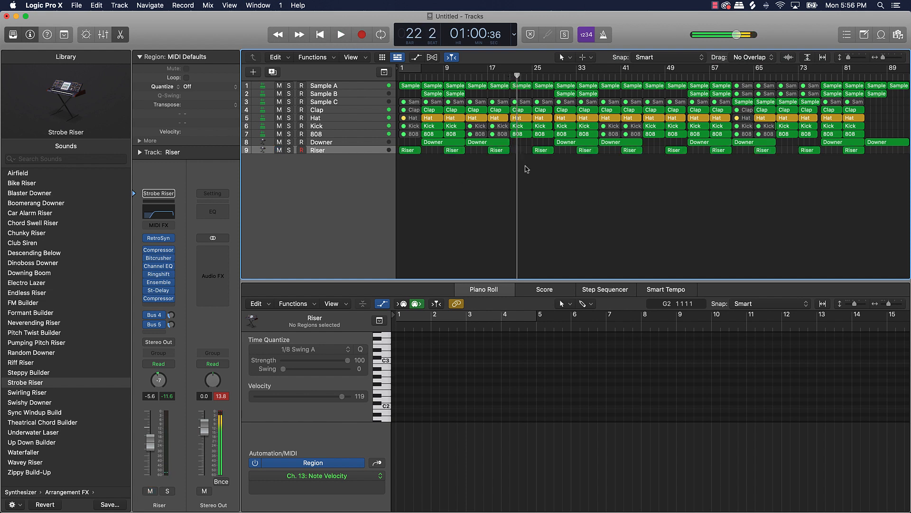
# Delete the Riser regions at bars 17, 41 and 65
pyautogui.click(501, 151)
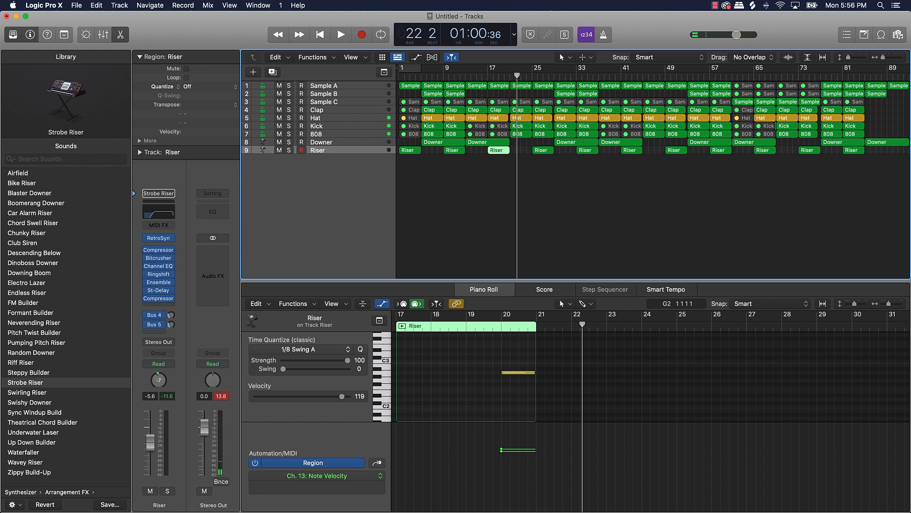
pyautogui.keyDown('shift'); pyautogui.click(635, 151); pyautogui.keyUp('shift')
pyautogui.keyDown('shift'); pyautogui.click(765, 150); pyautogui.keyUp('shift')
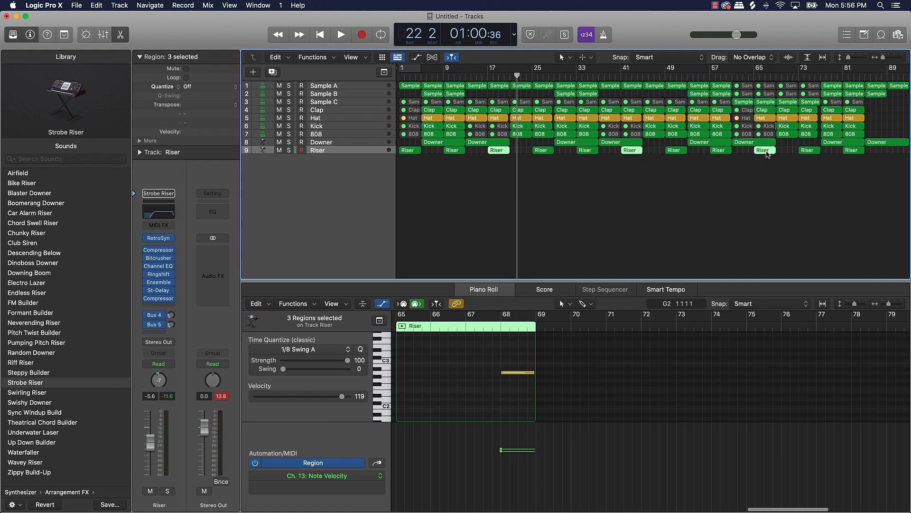
pyautogui.press('Delete')
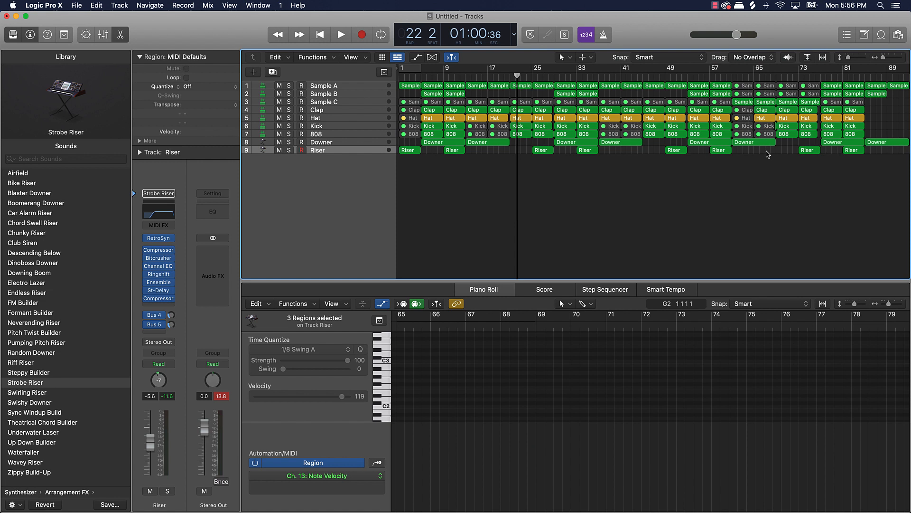
# Return the playhead to the start of the song and save the project
pyautogui.press('Return')
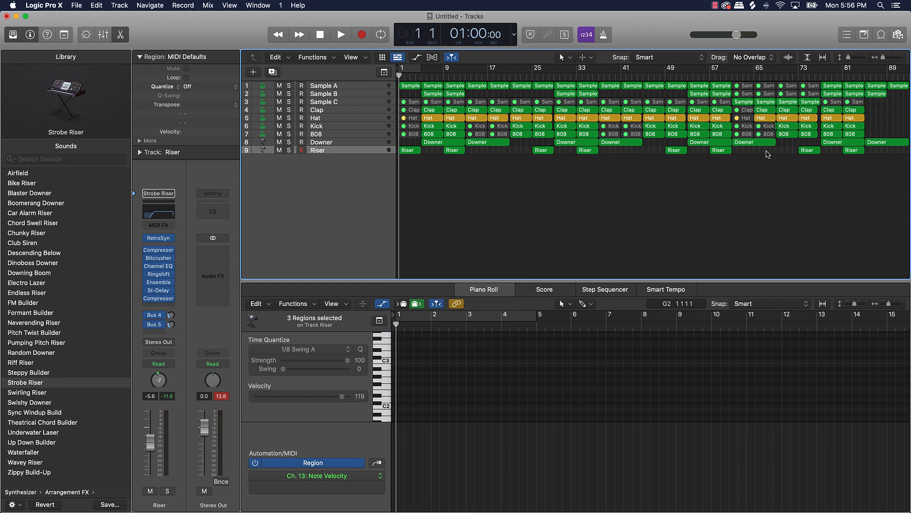
pyautogui.press('super+s')
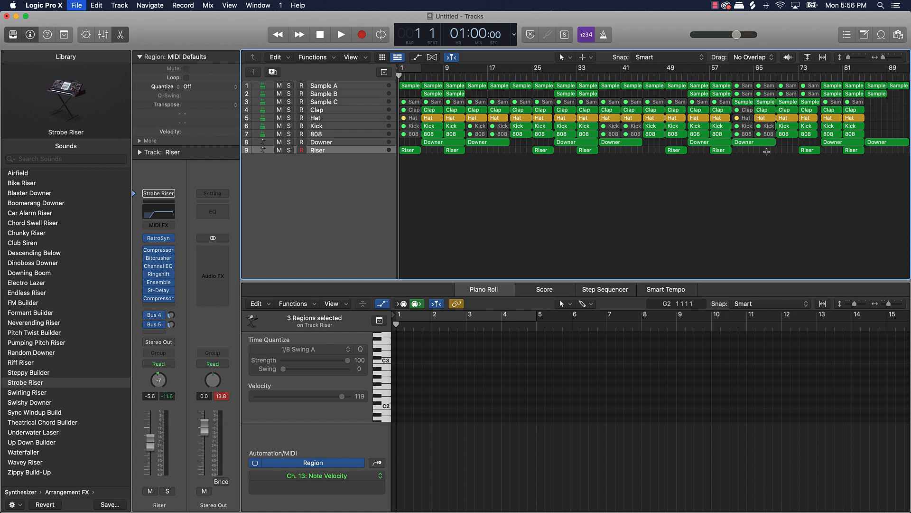